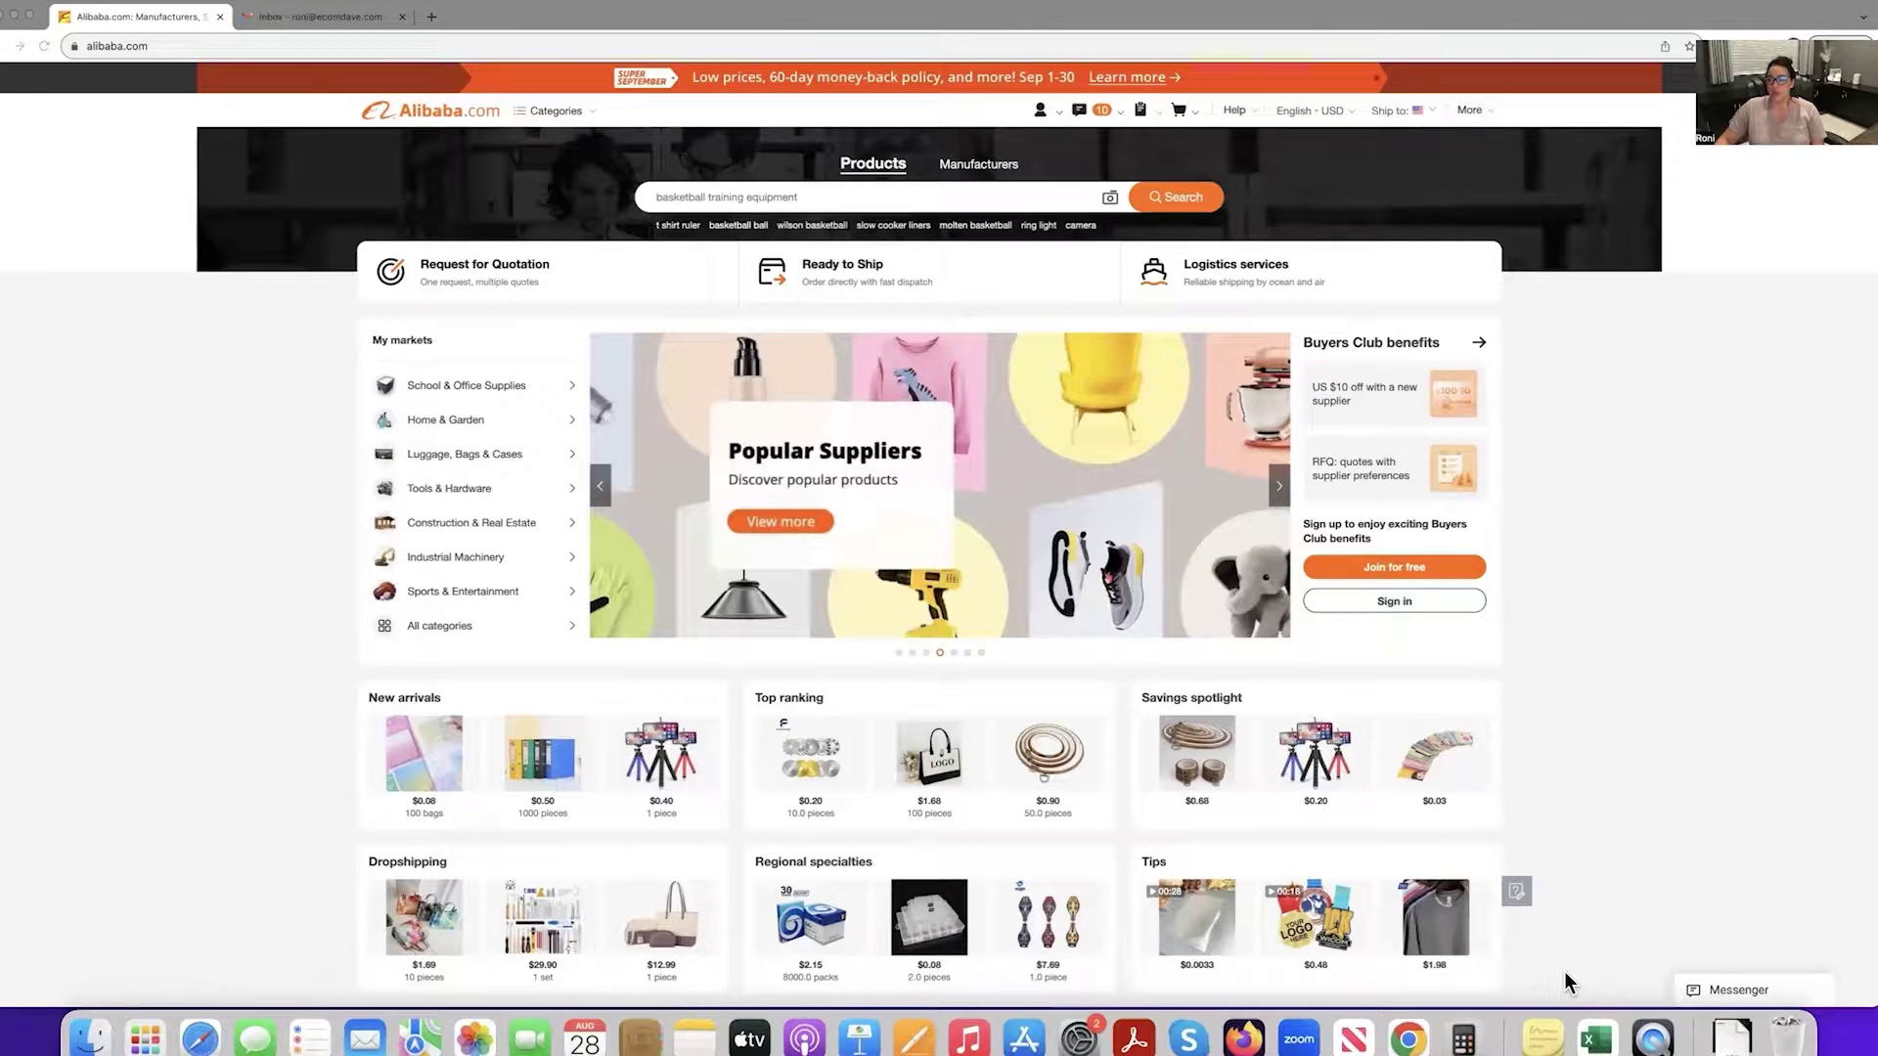
# Start Alibaba.com's Join for free sign-up from the account menu, reaching the slide-to-verify check.
pyautogui.click(329, 17)
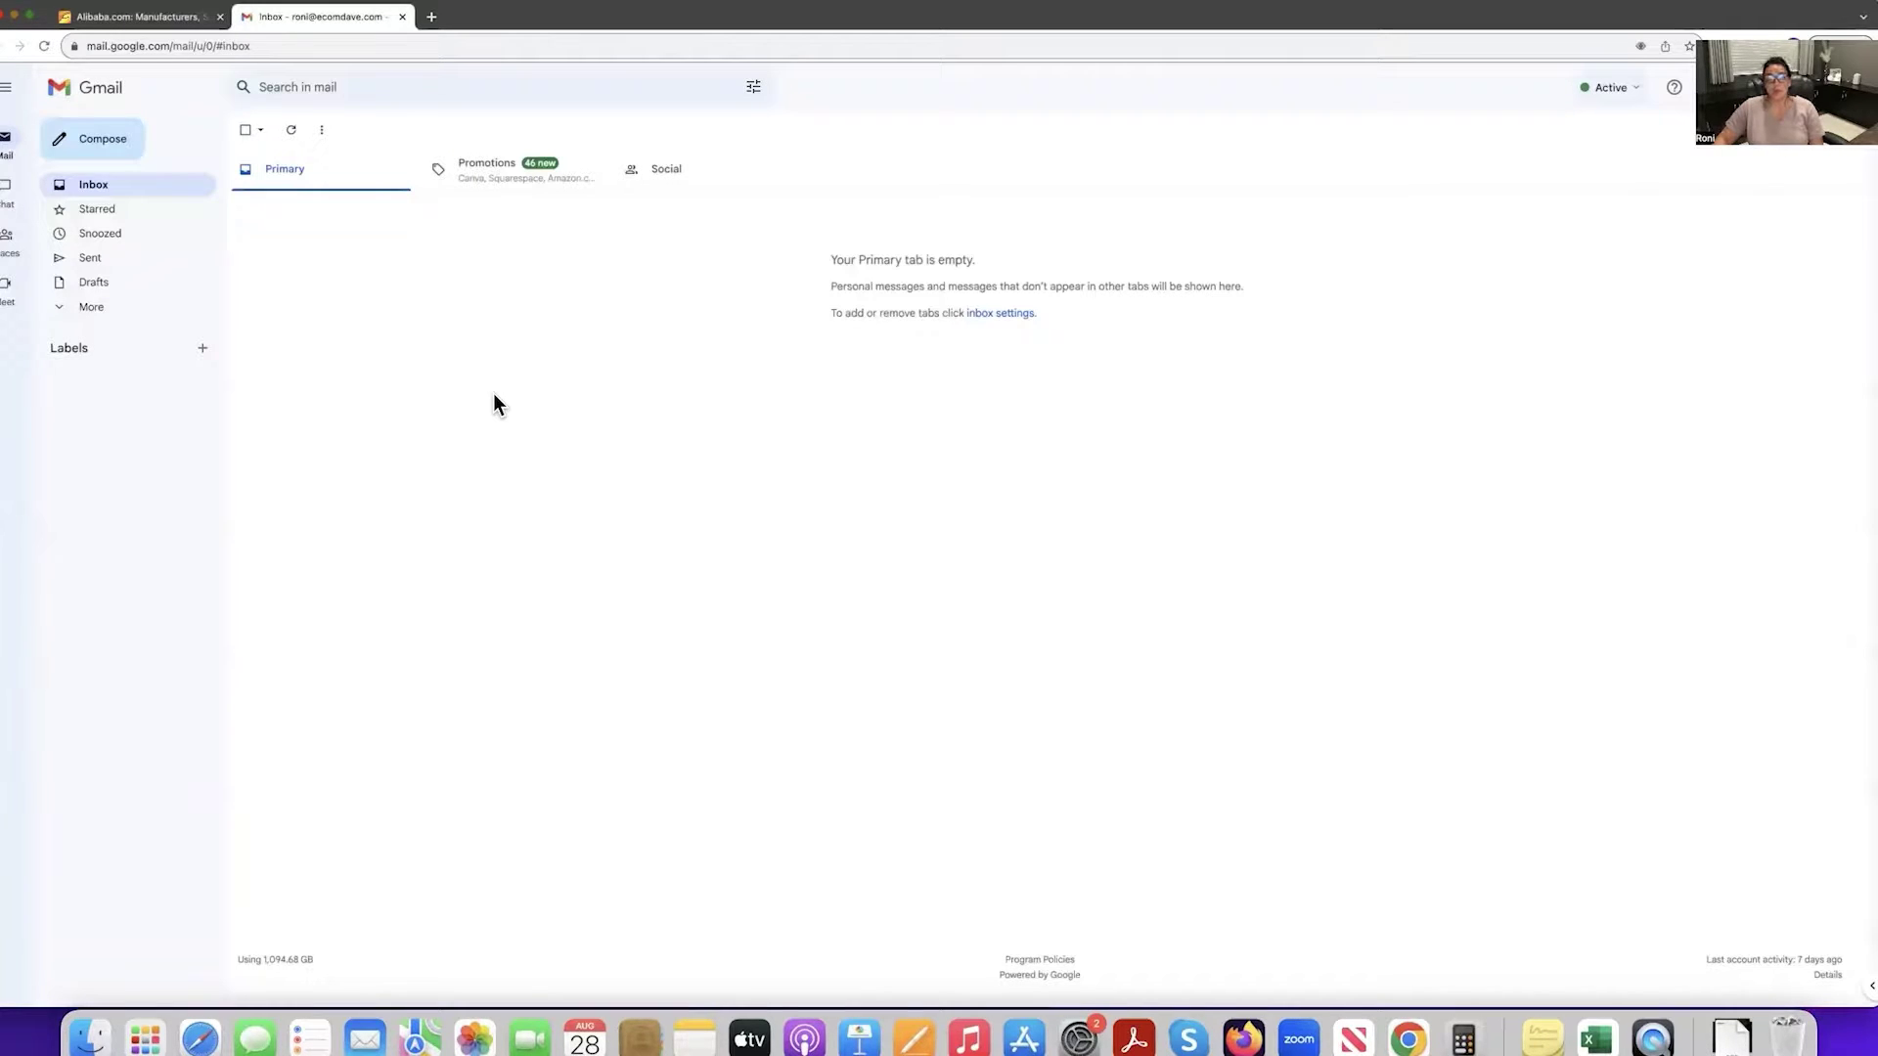
pyautogui.click(132, 17)
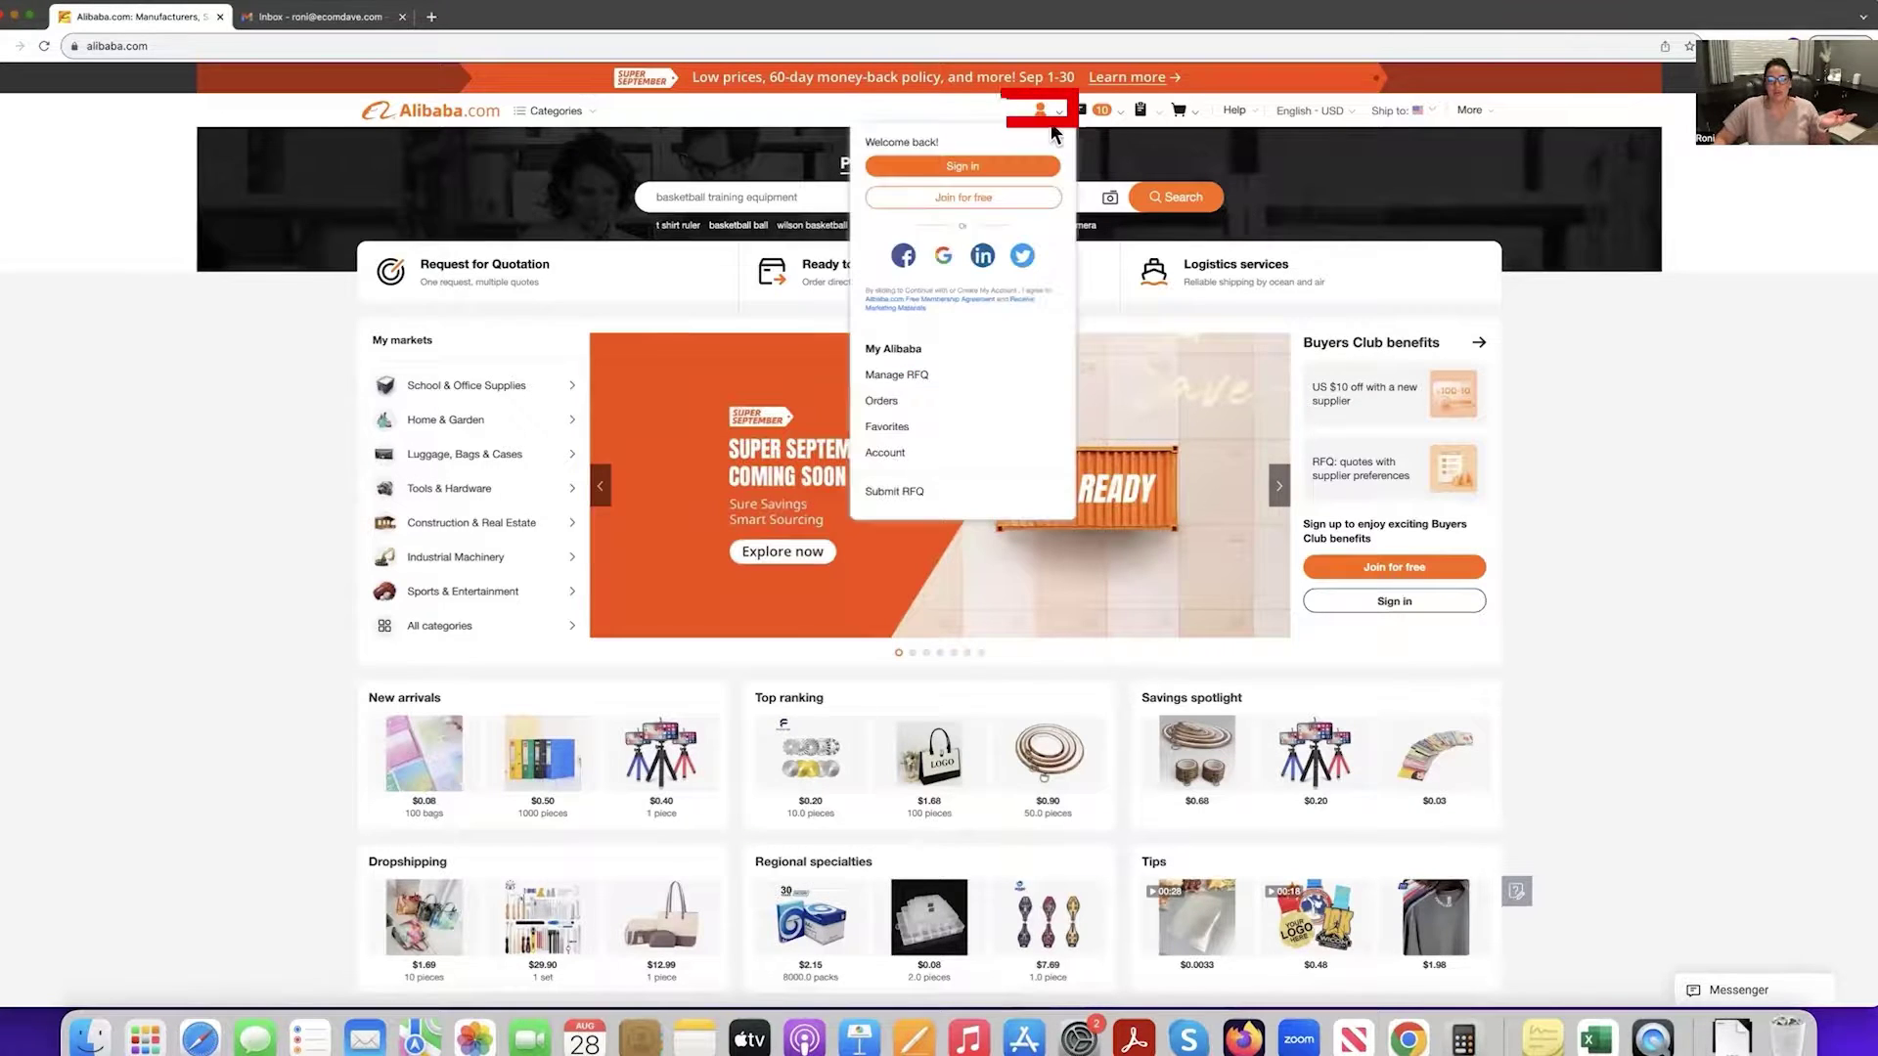
pyautogui.moveTo(1039, 110)
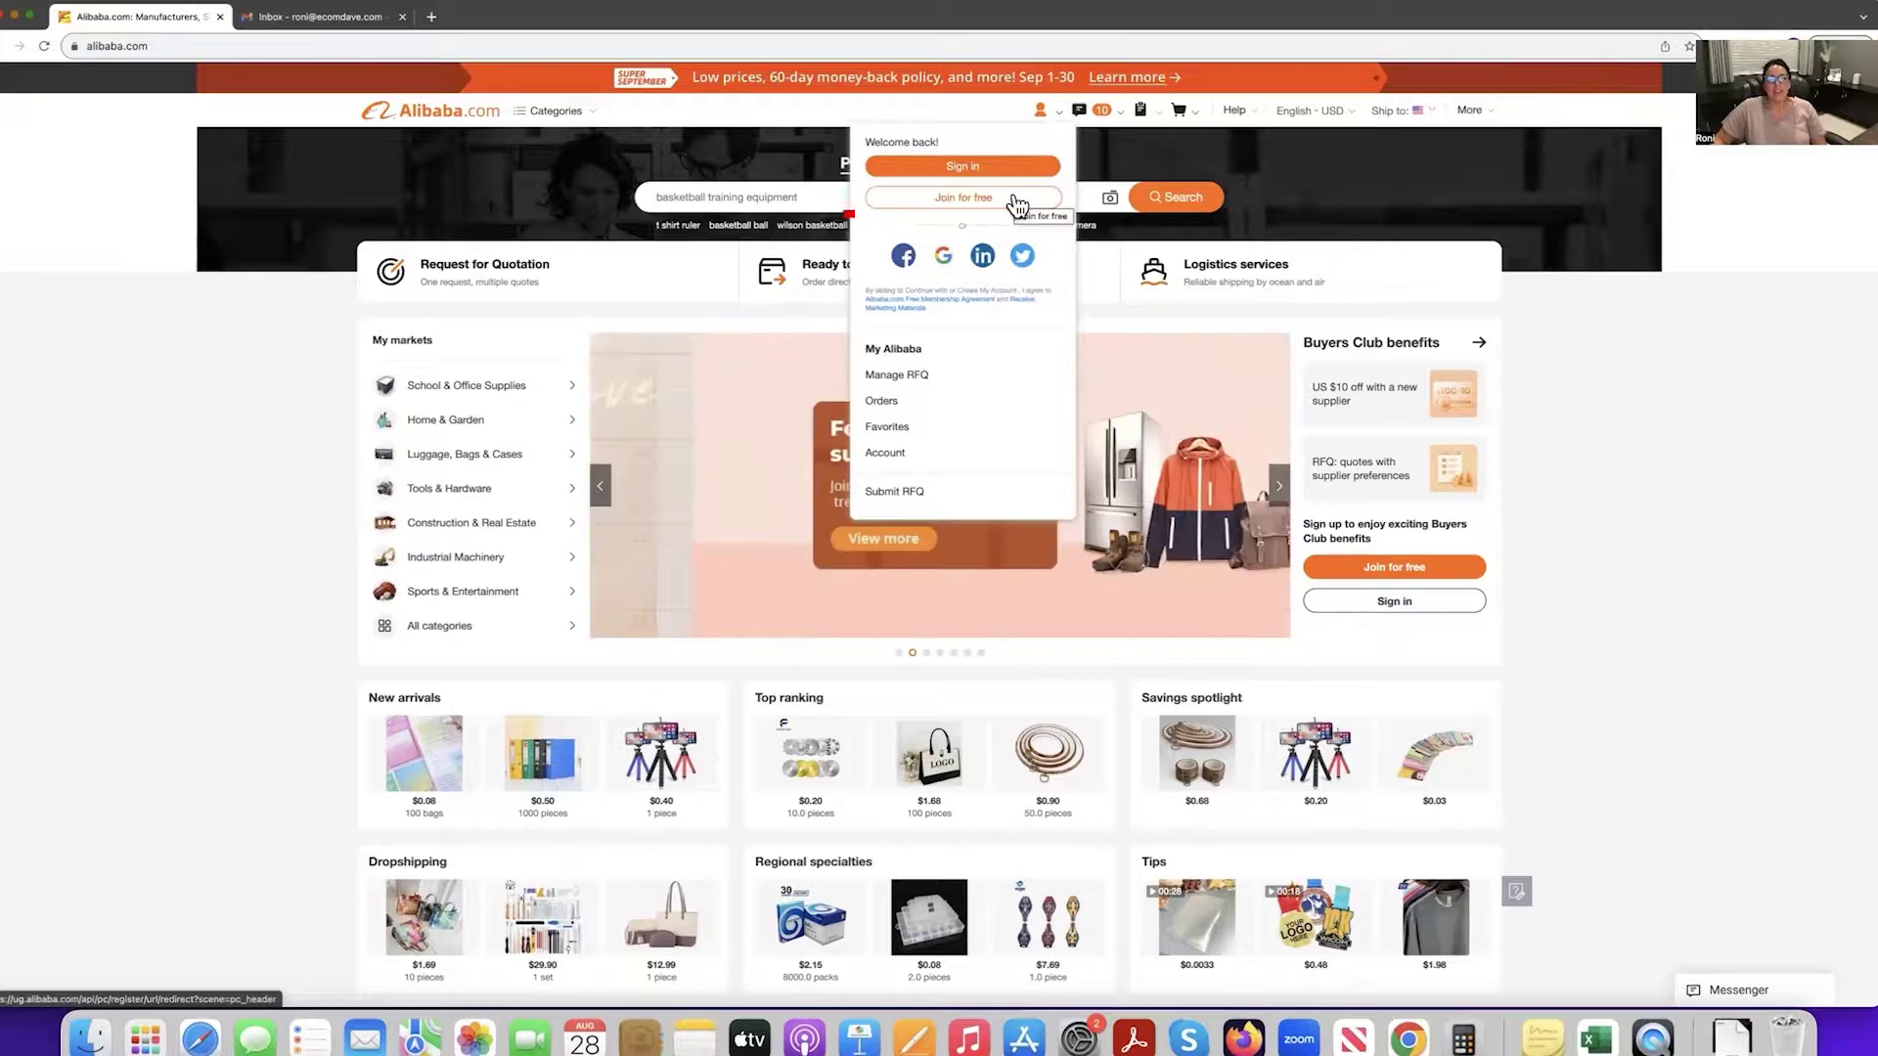
pyautogui.click(956, 202)
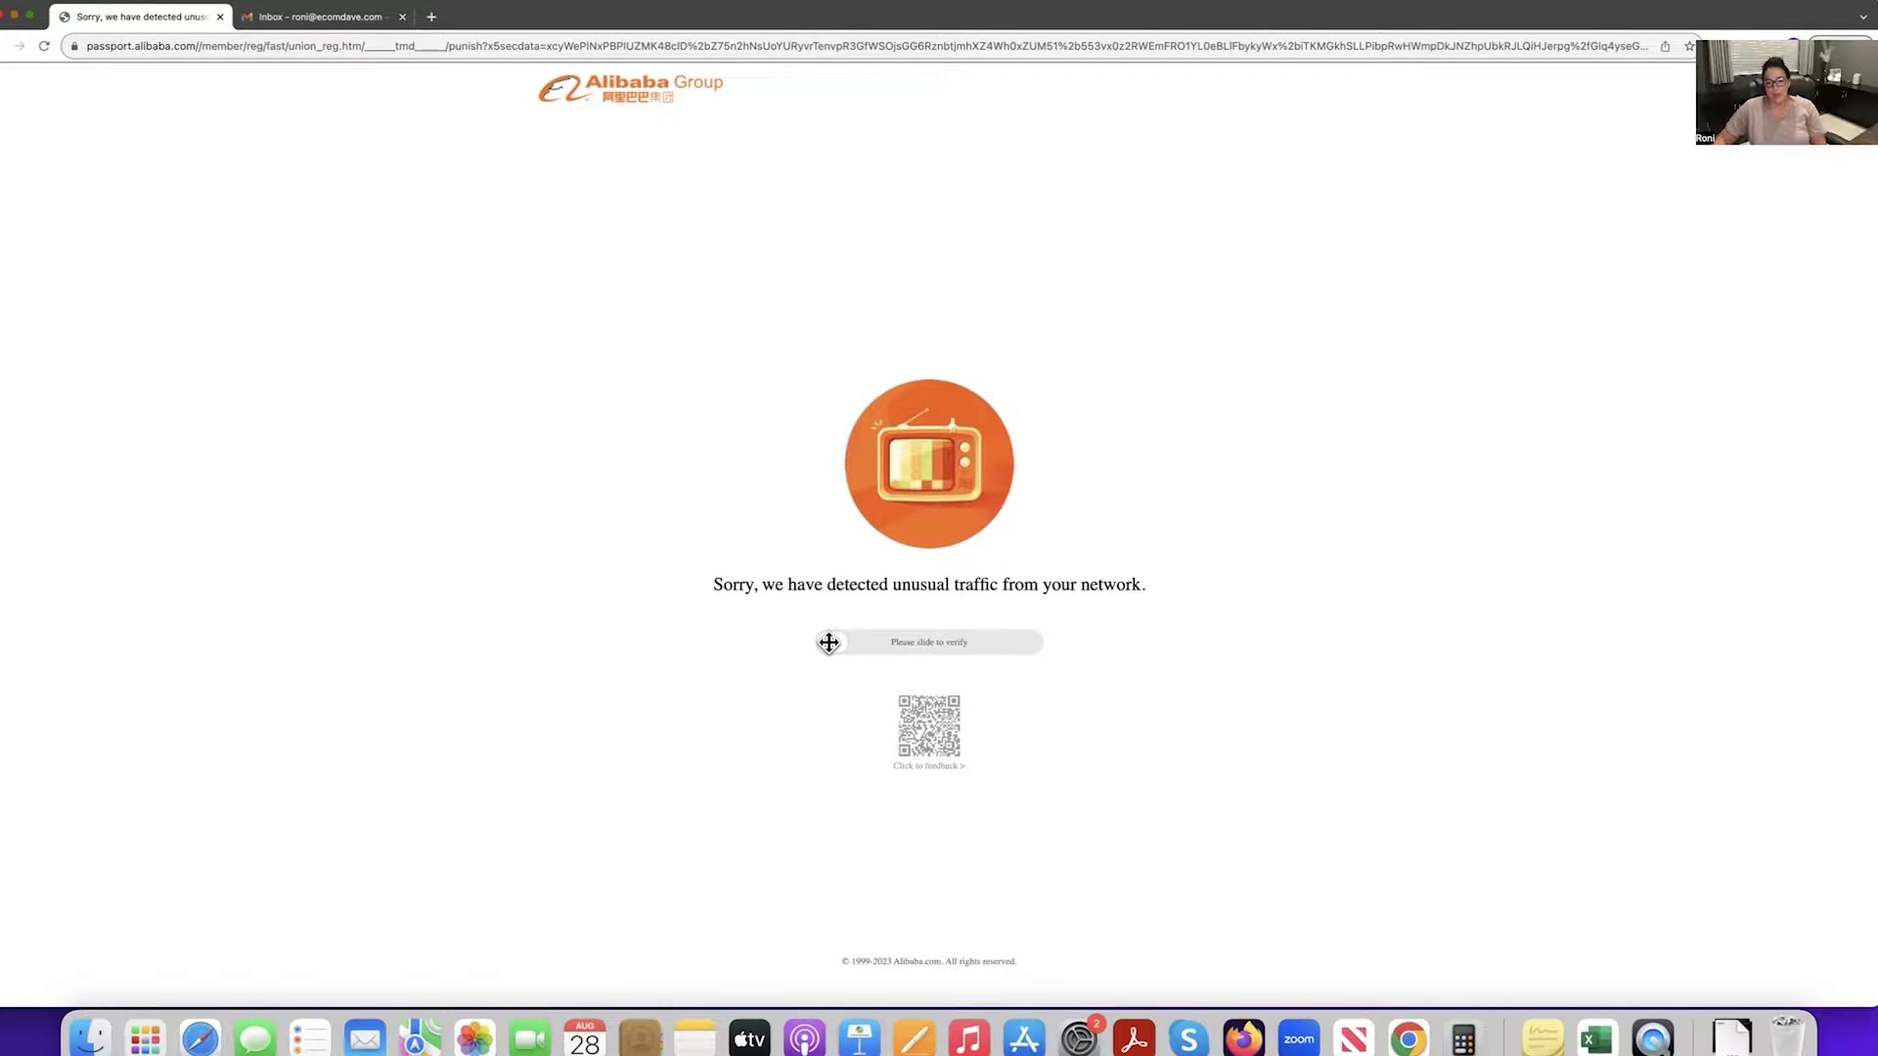
# Slide the 'Please slide to verify' control fully right to pass the unusual-traffic check.
pyautogui.moveTo(829, 643); pyautogui.dragTo(1090, 662)
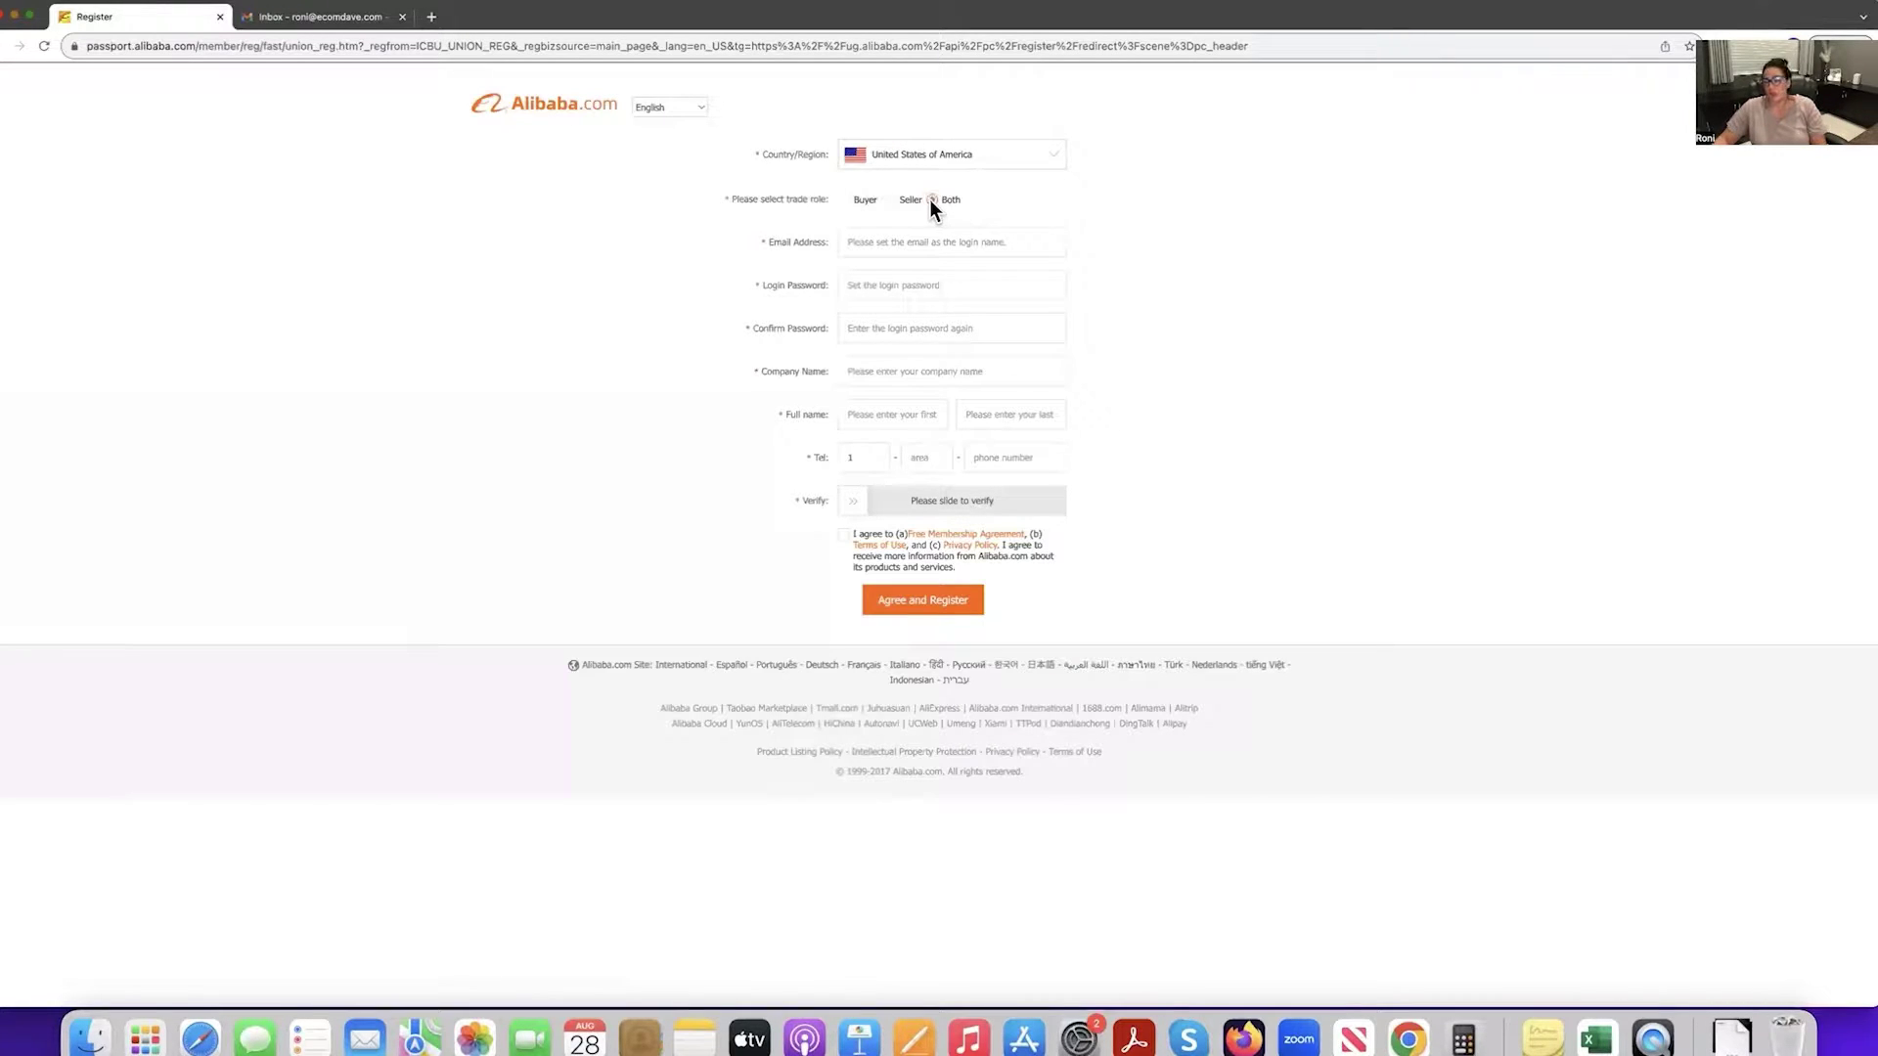
# Enter the account e-mail address and a matching login and confirm password.
pyautogui.click(871, 240)
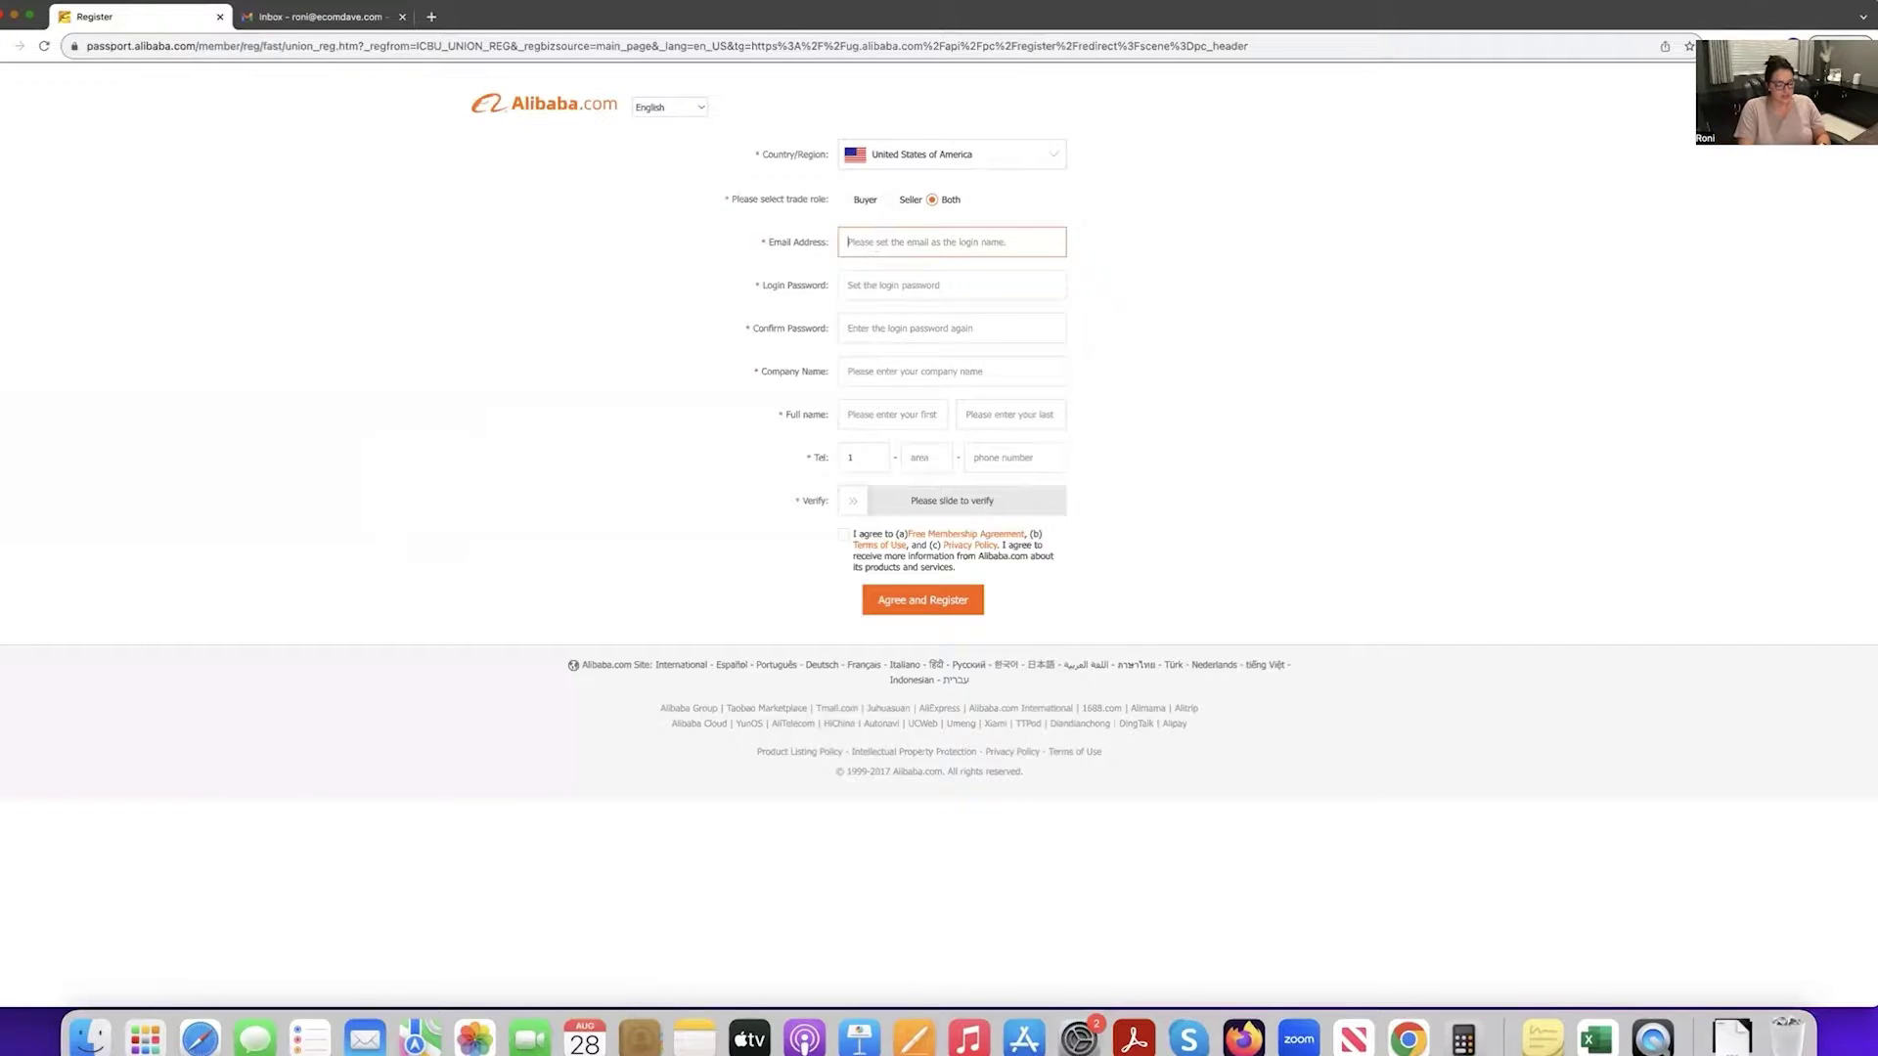
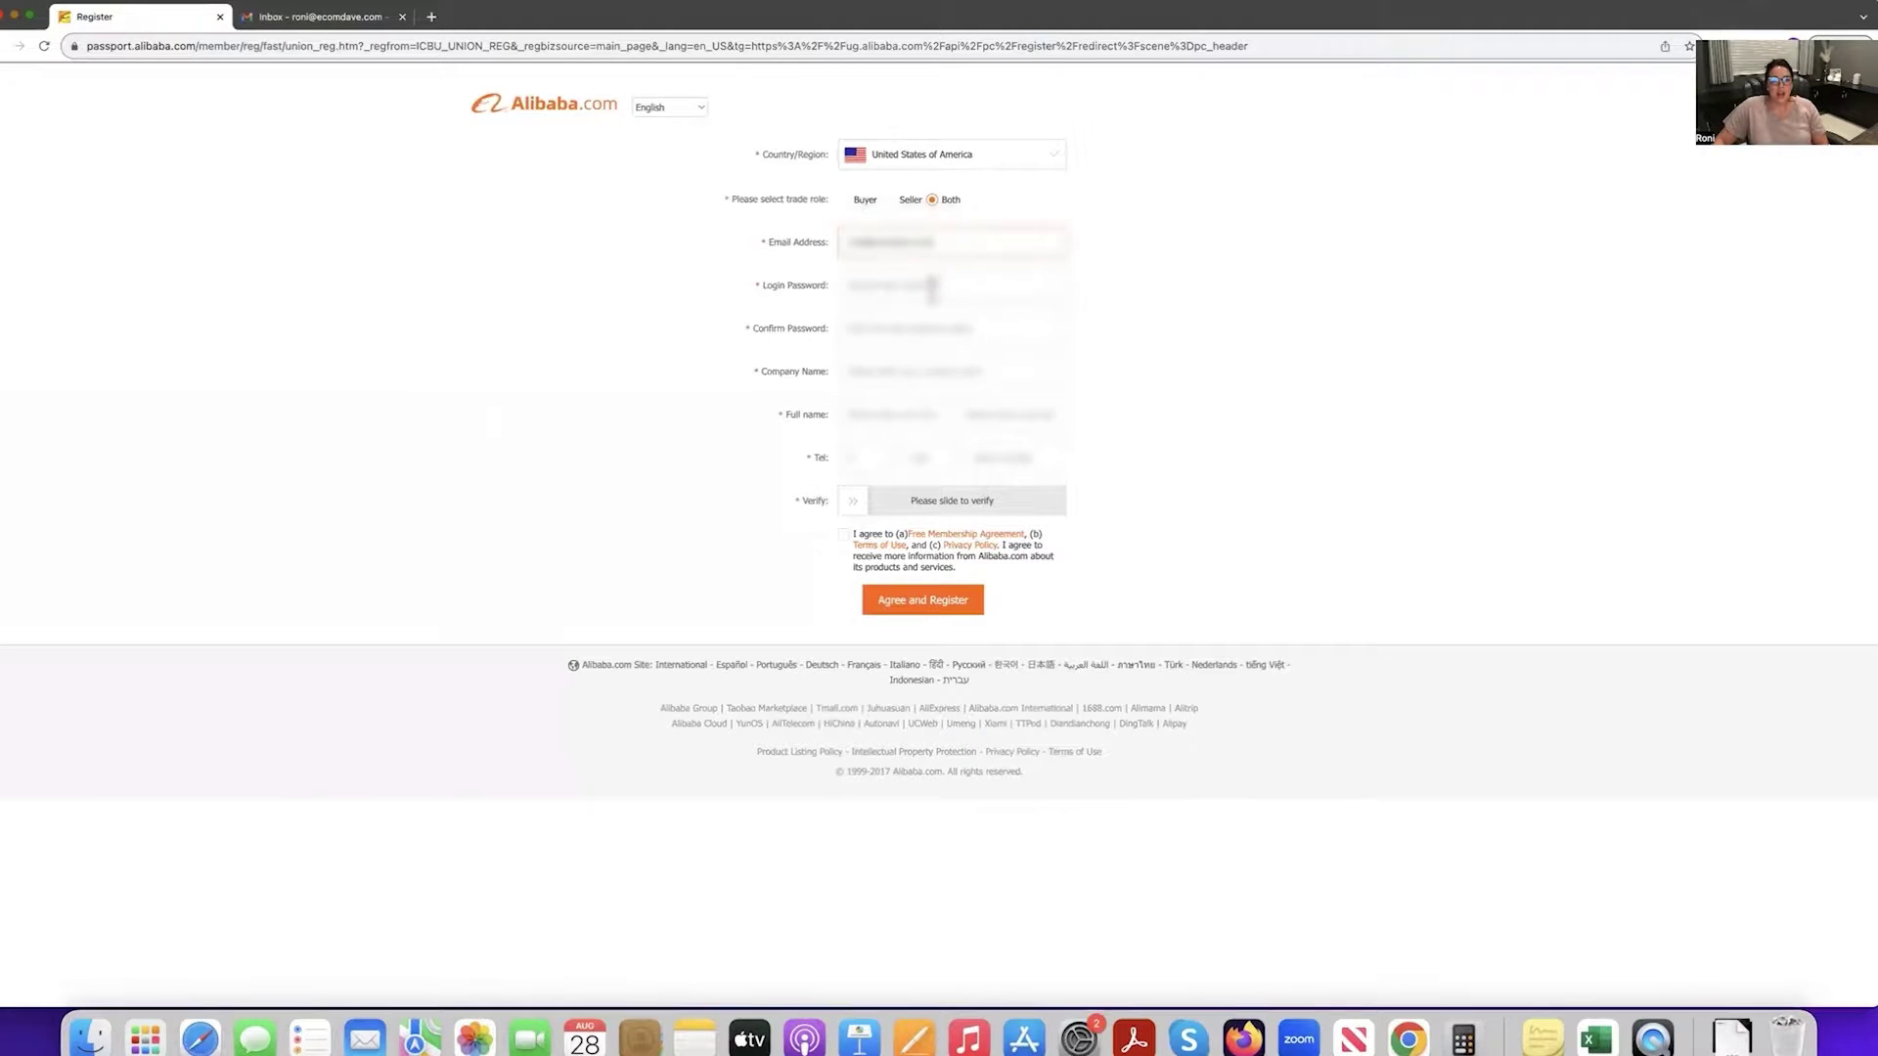
pyautogui.click(934, 286)
pyautogui.write('e')
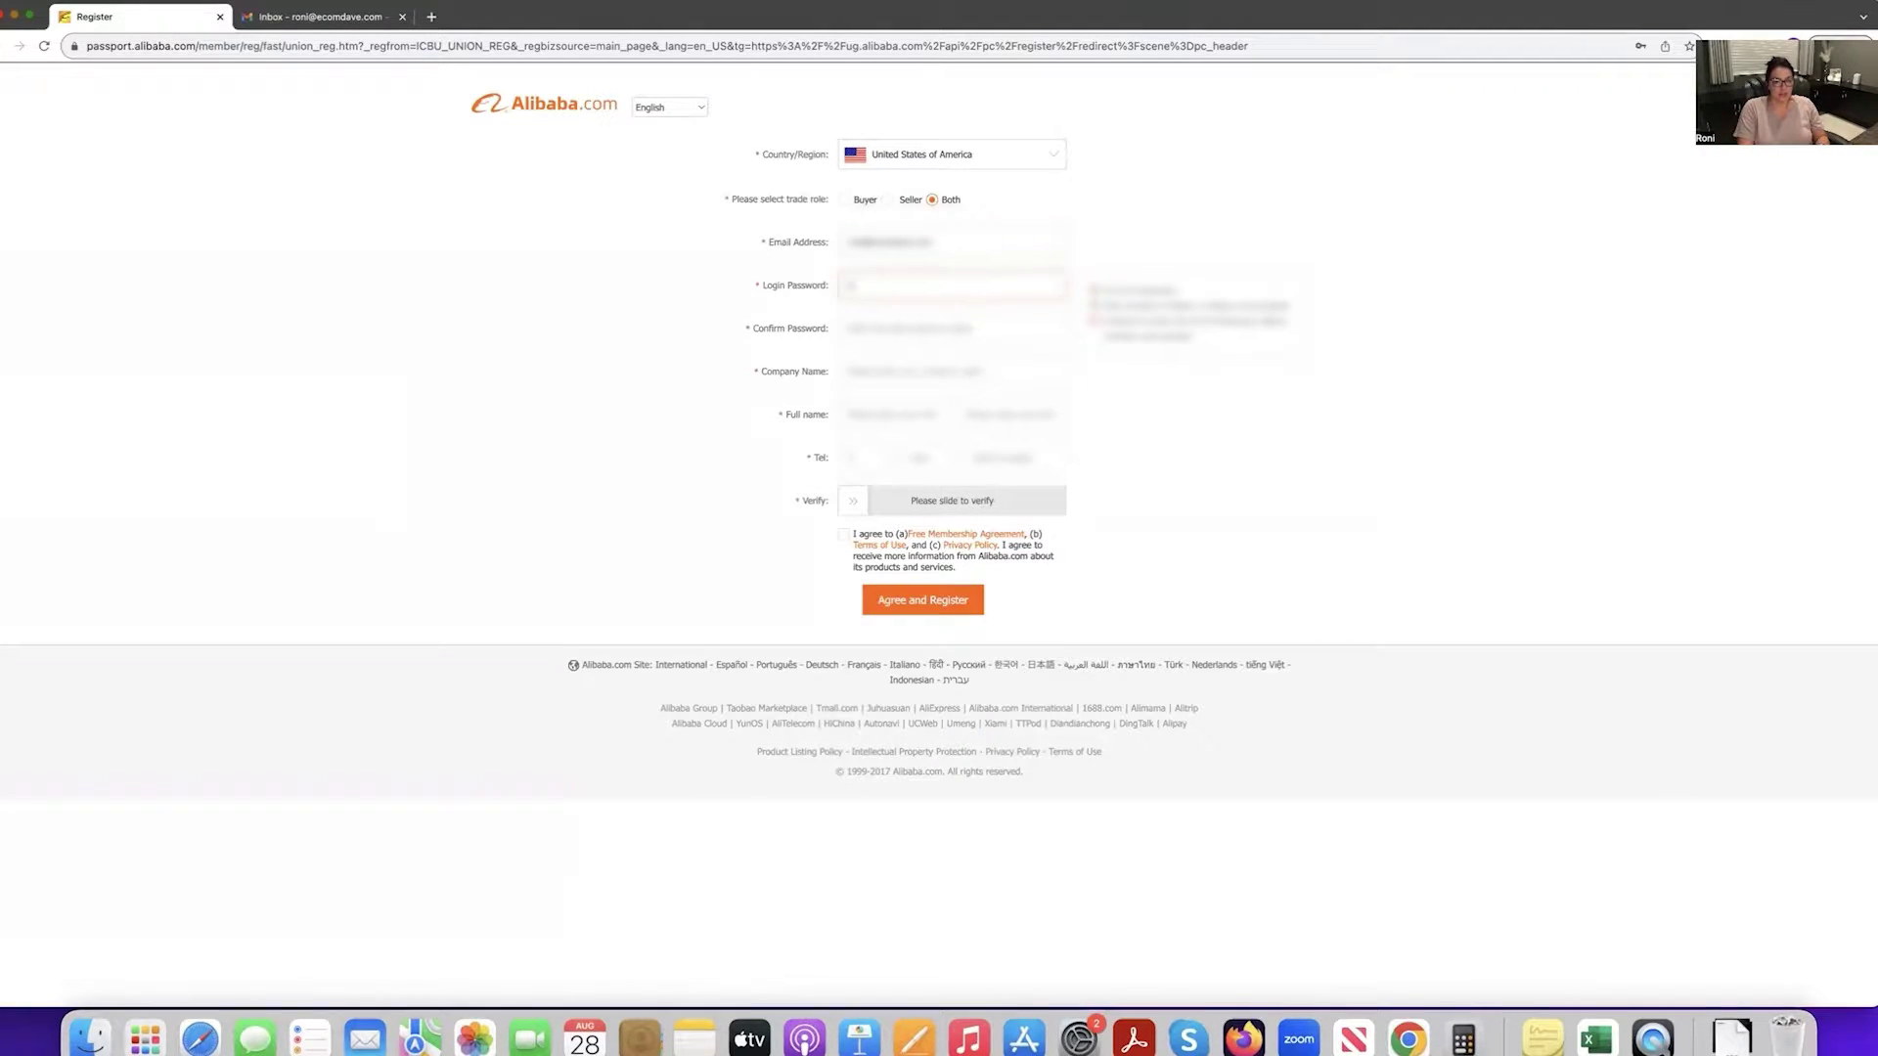
pyautogui.write('**')
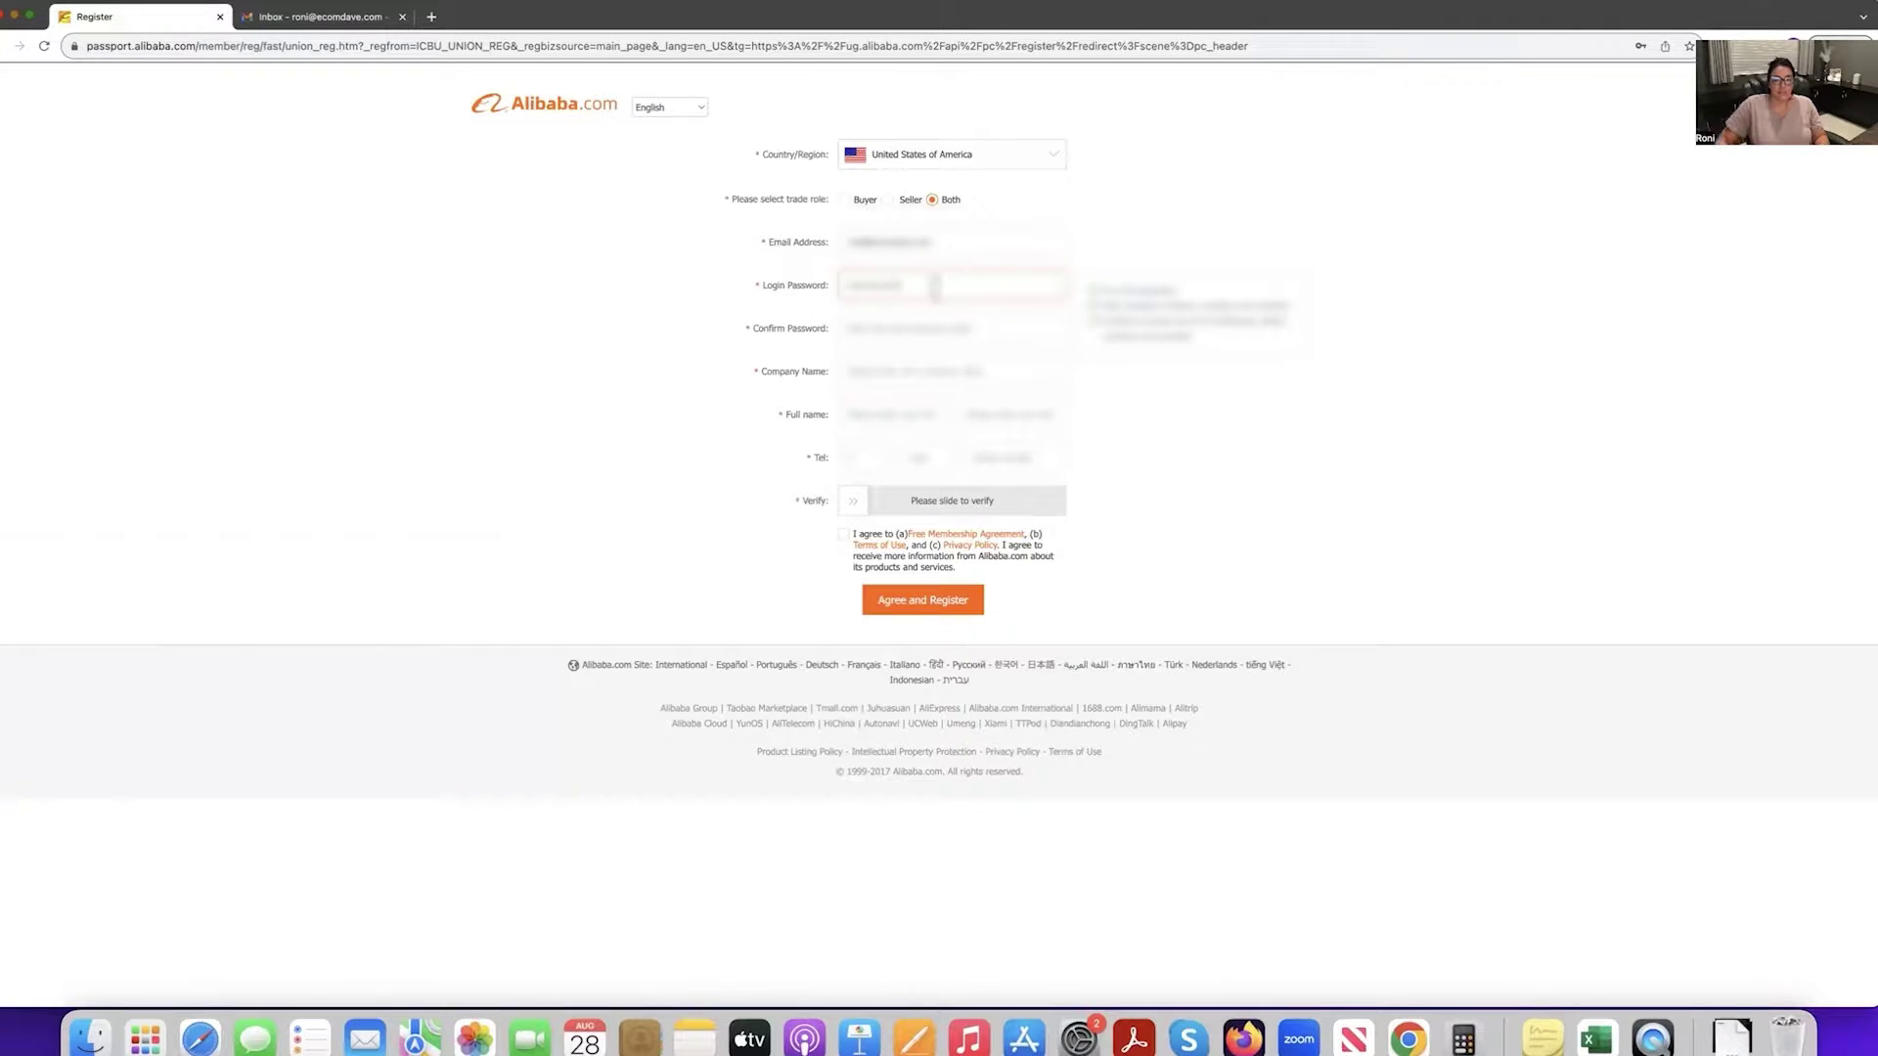
pyautogui.click(934, 321)
pyautogui.write('**')
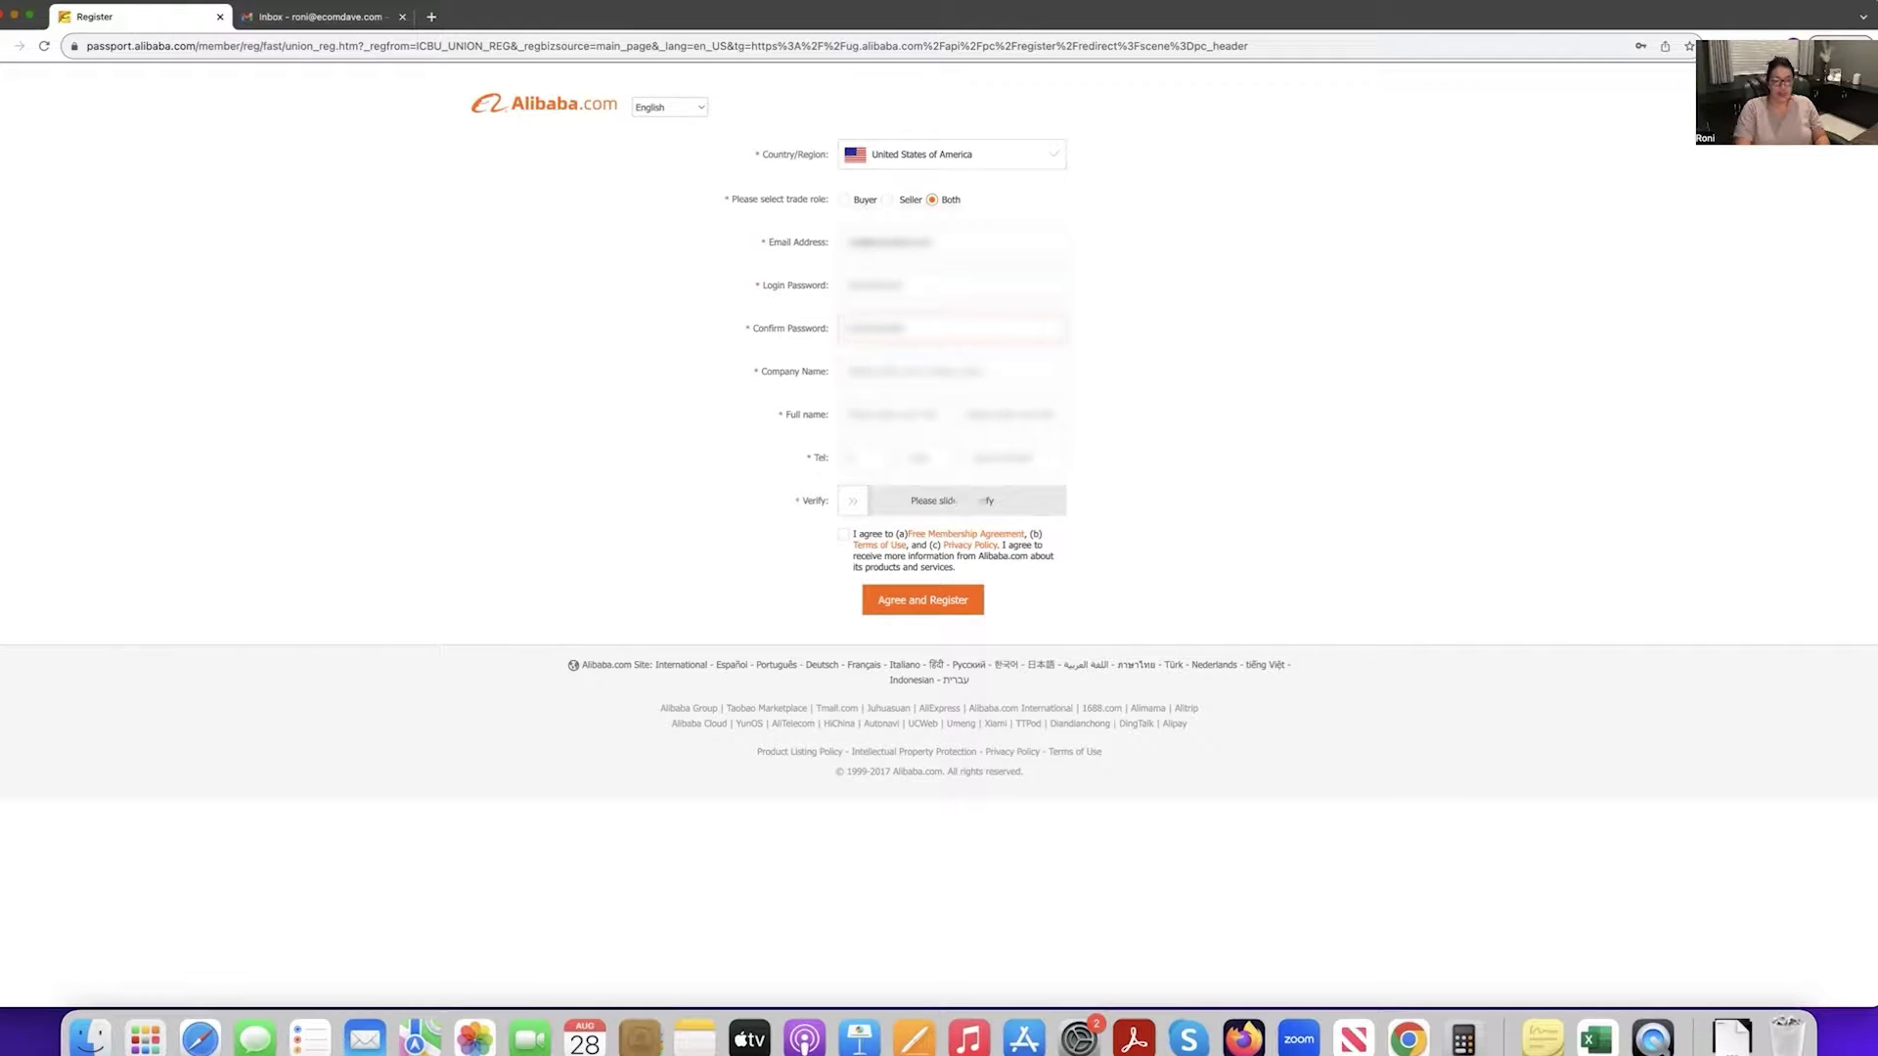
# Fill in company name 'EcomDave', the first and last name, and the phone number.
pyautogui.click(936, 370)
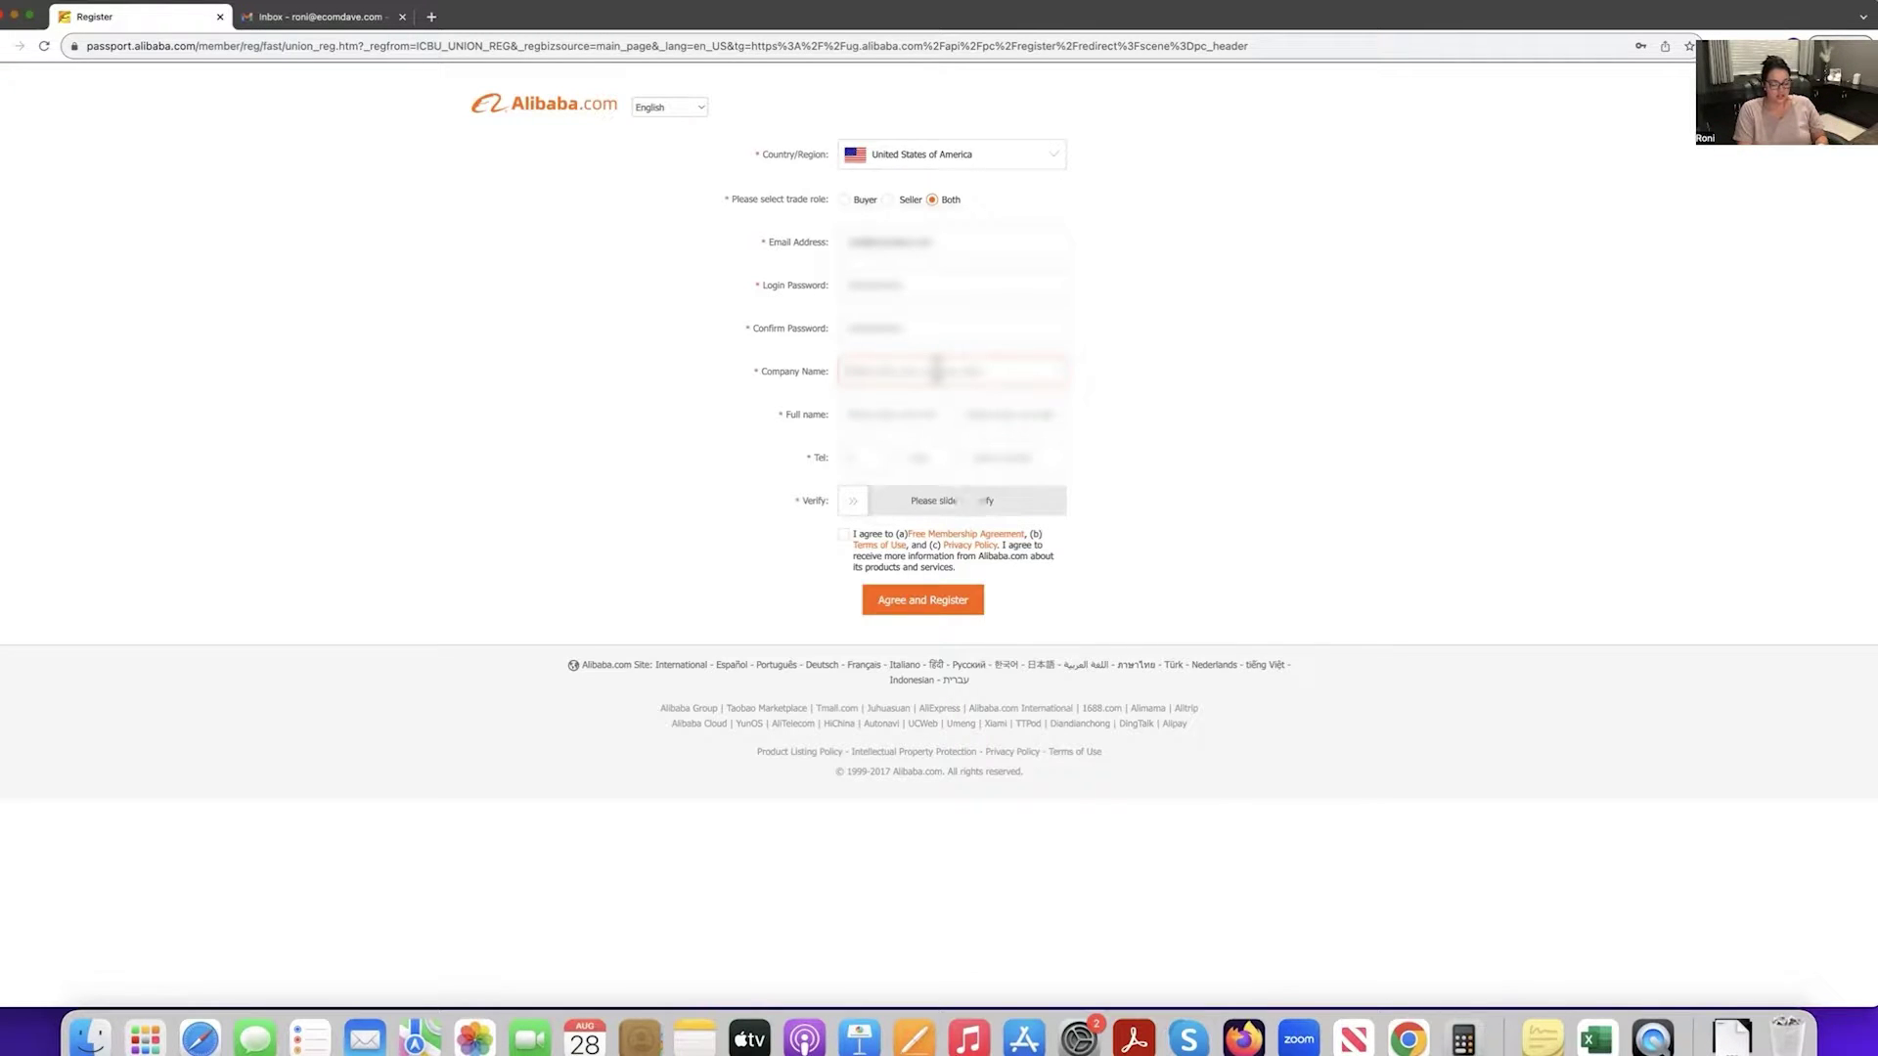
pyautogui.write('EcomDav')
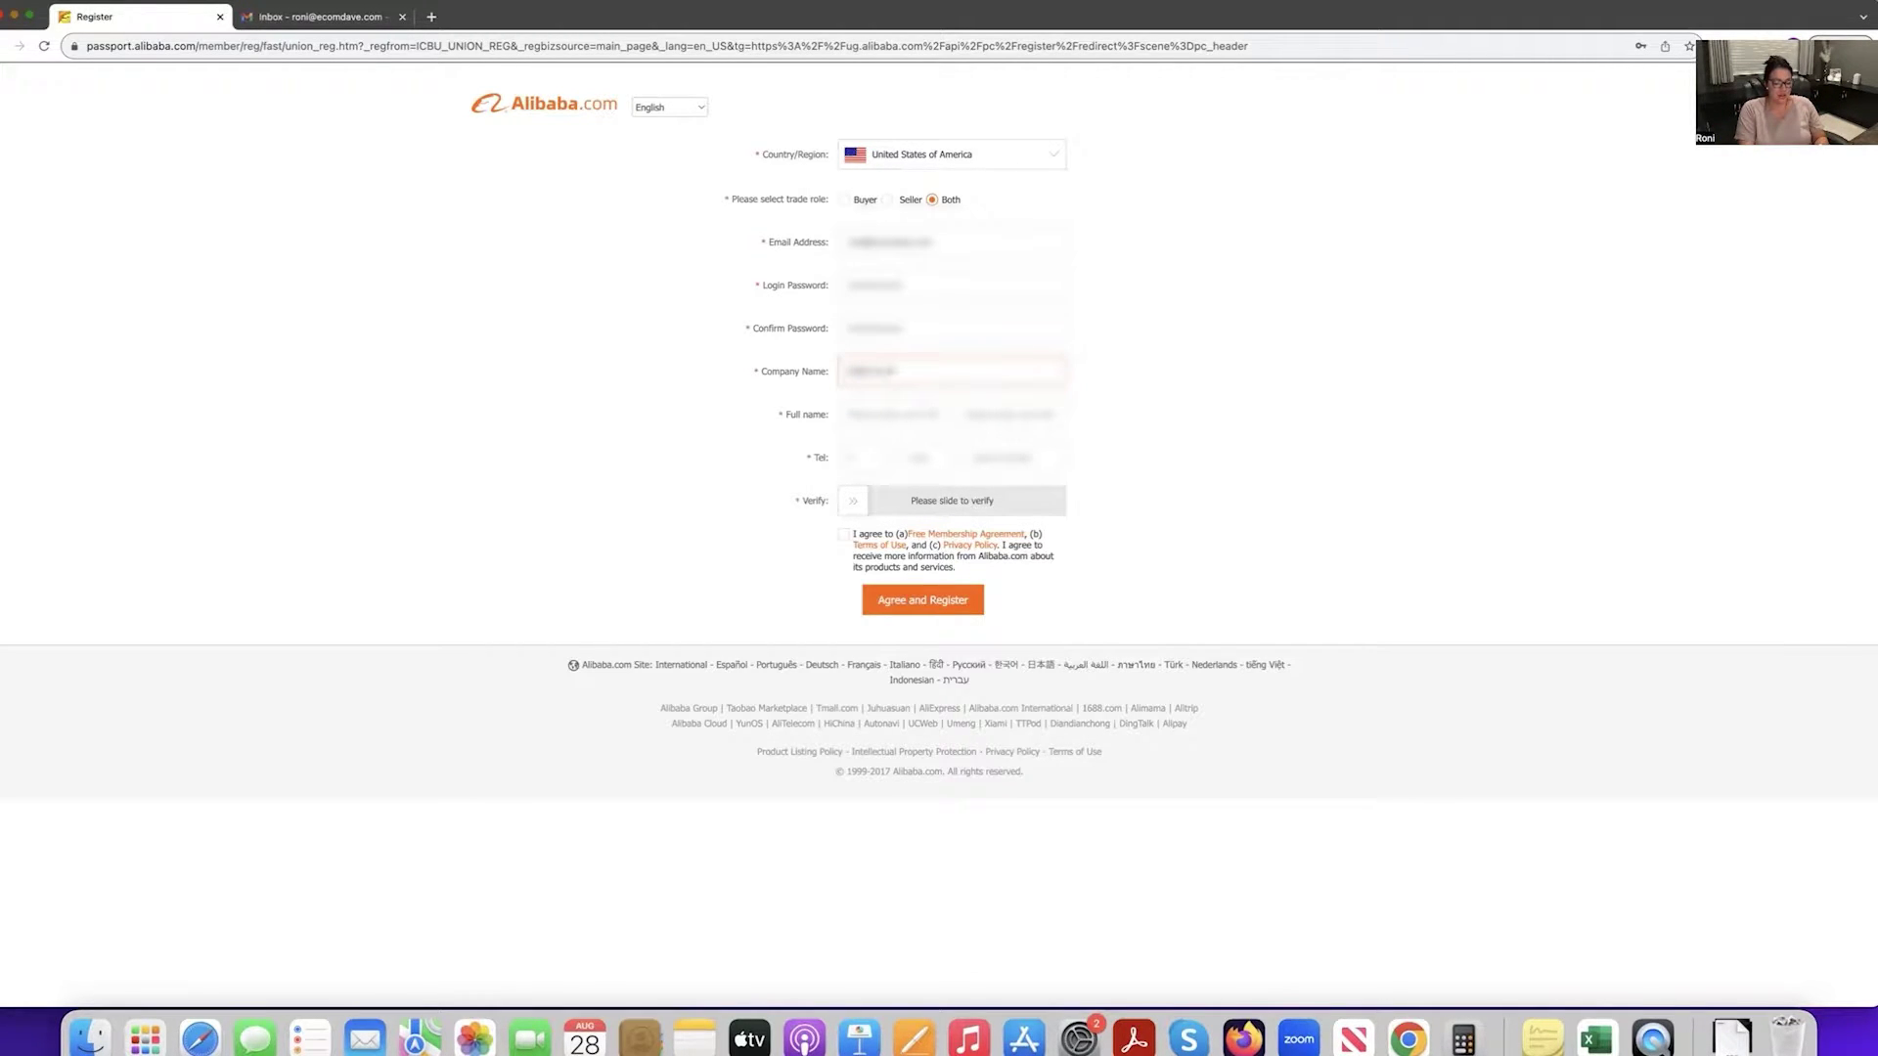
pyautogui.write('e')
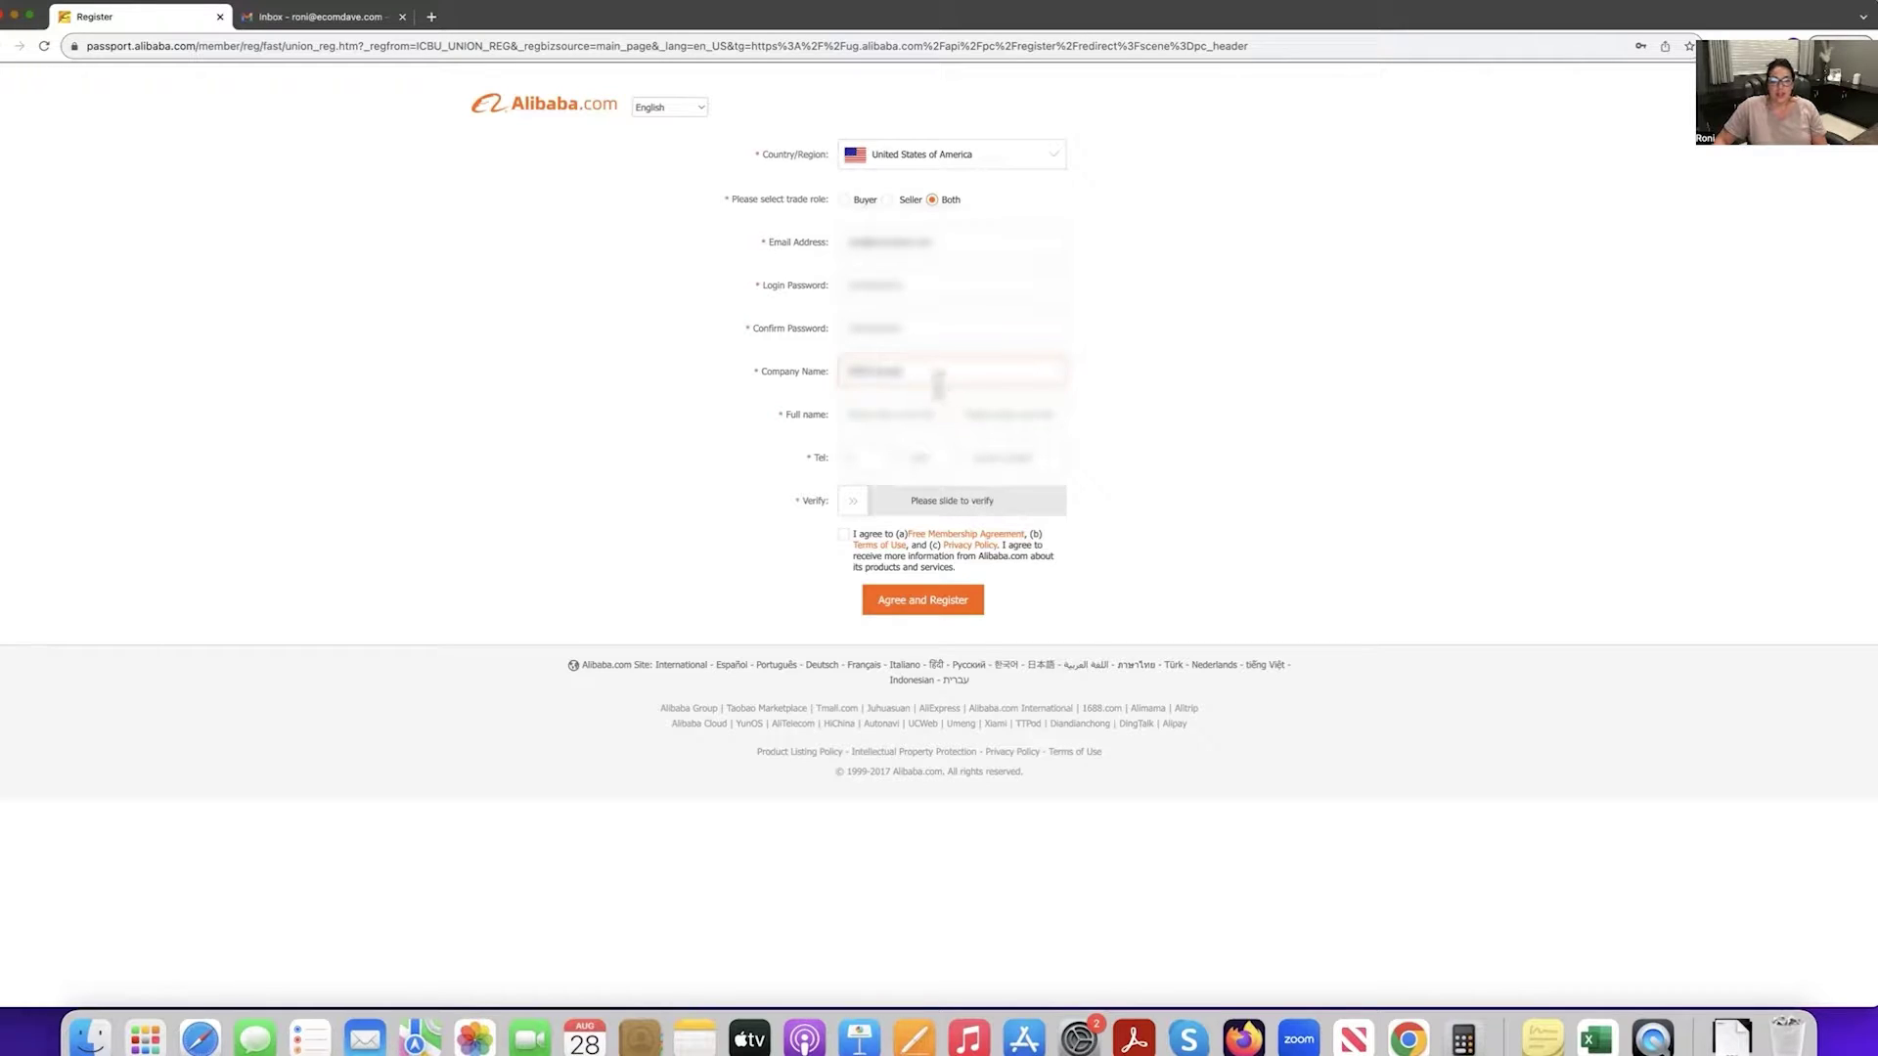
pyautogui.click(908, 411)
pyautogui.write('R')
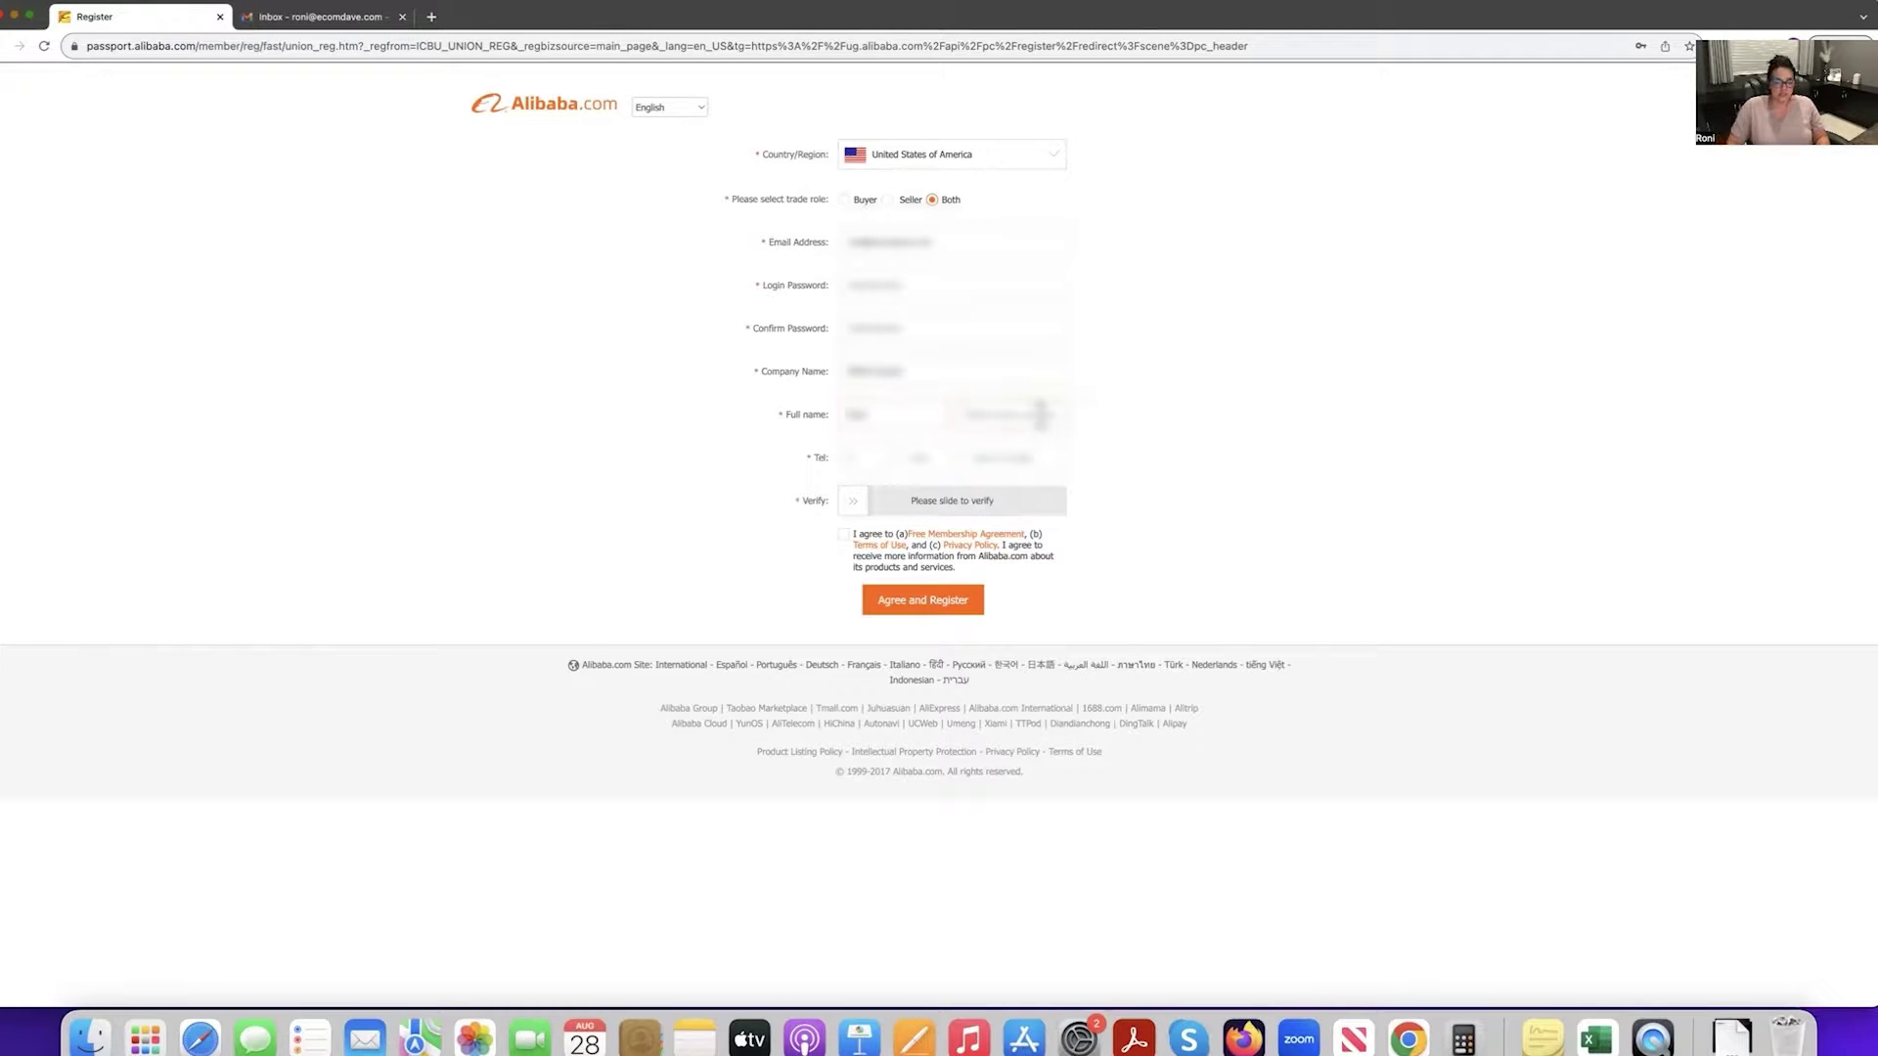
pyautogui.click(971, 415)
pyautogui.write('Kah')
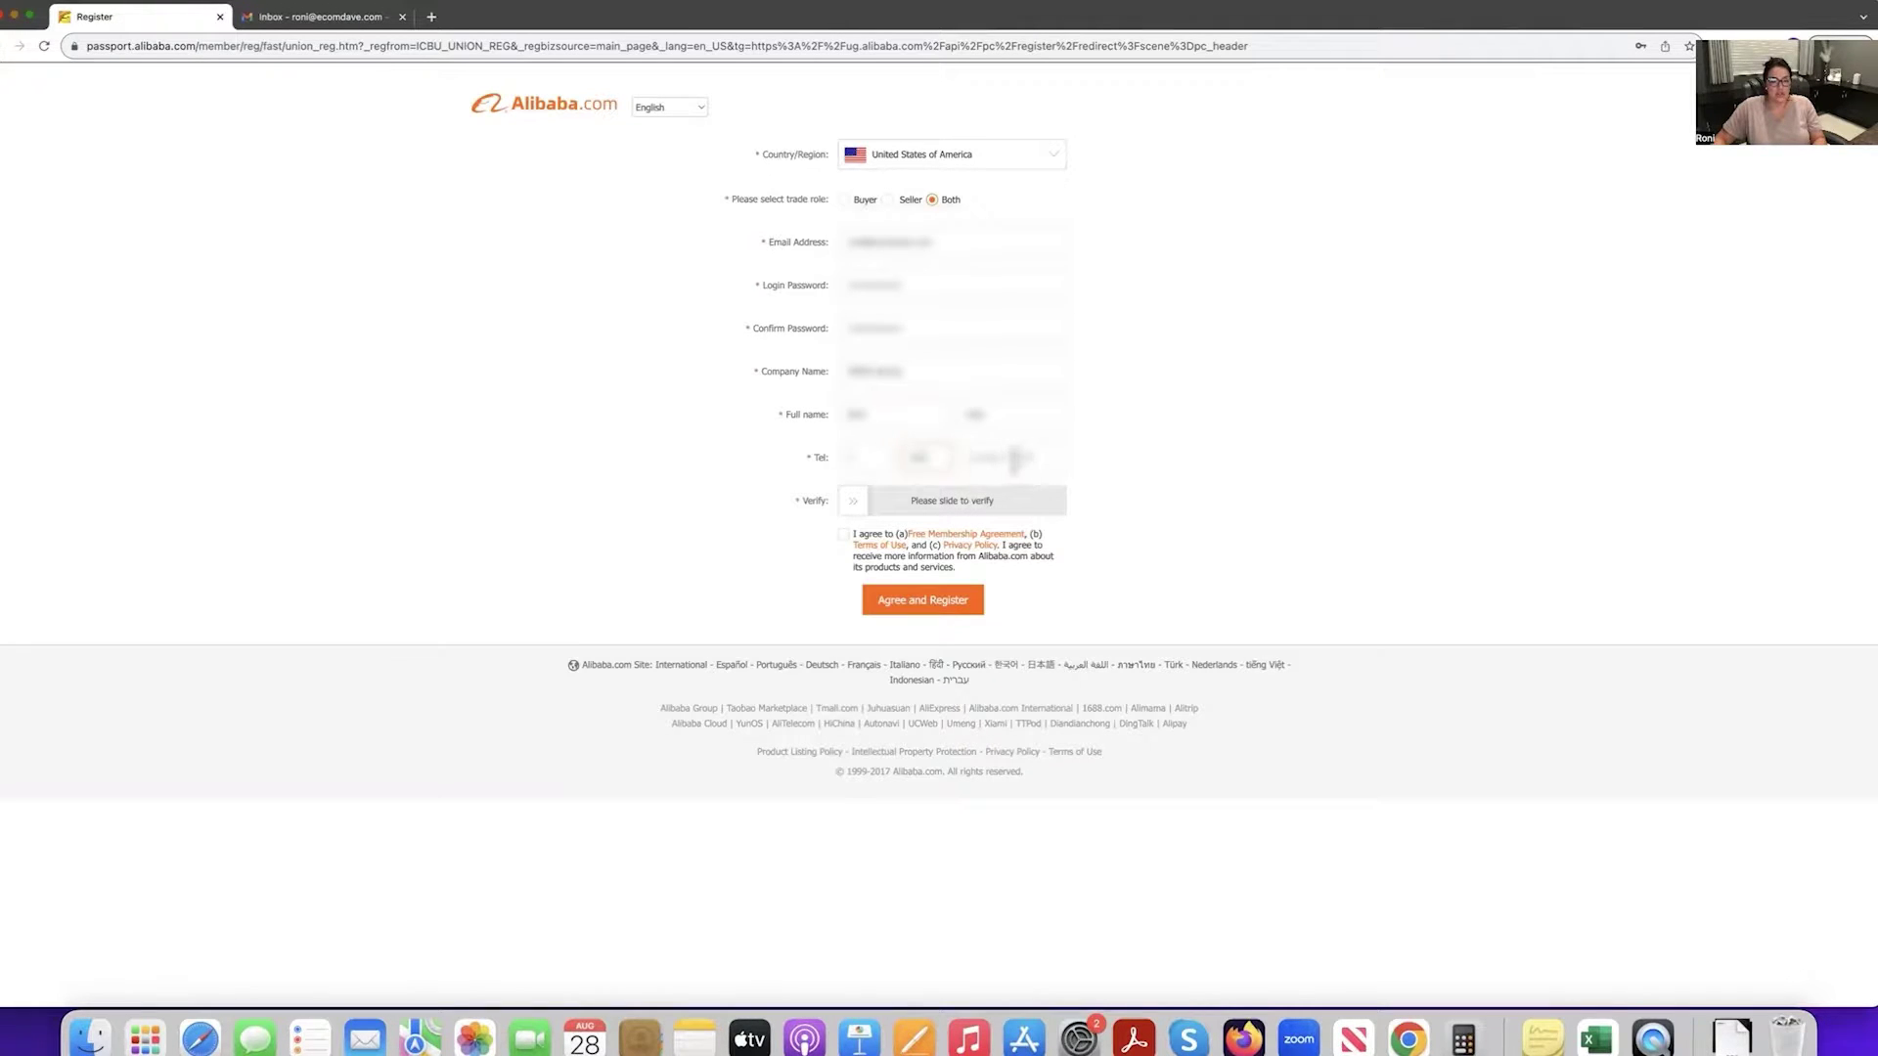
pyautogui.write('4683')
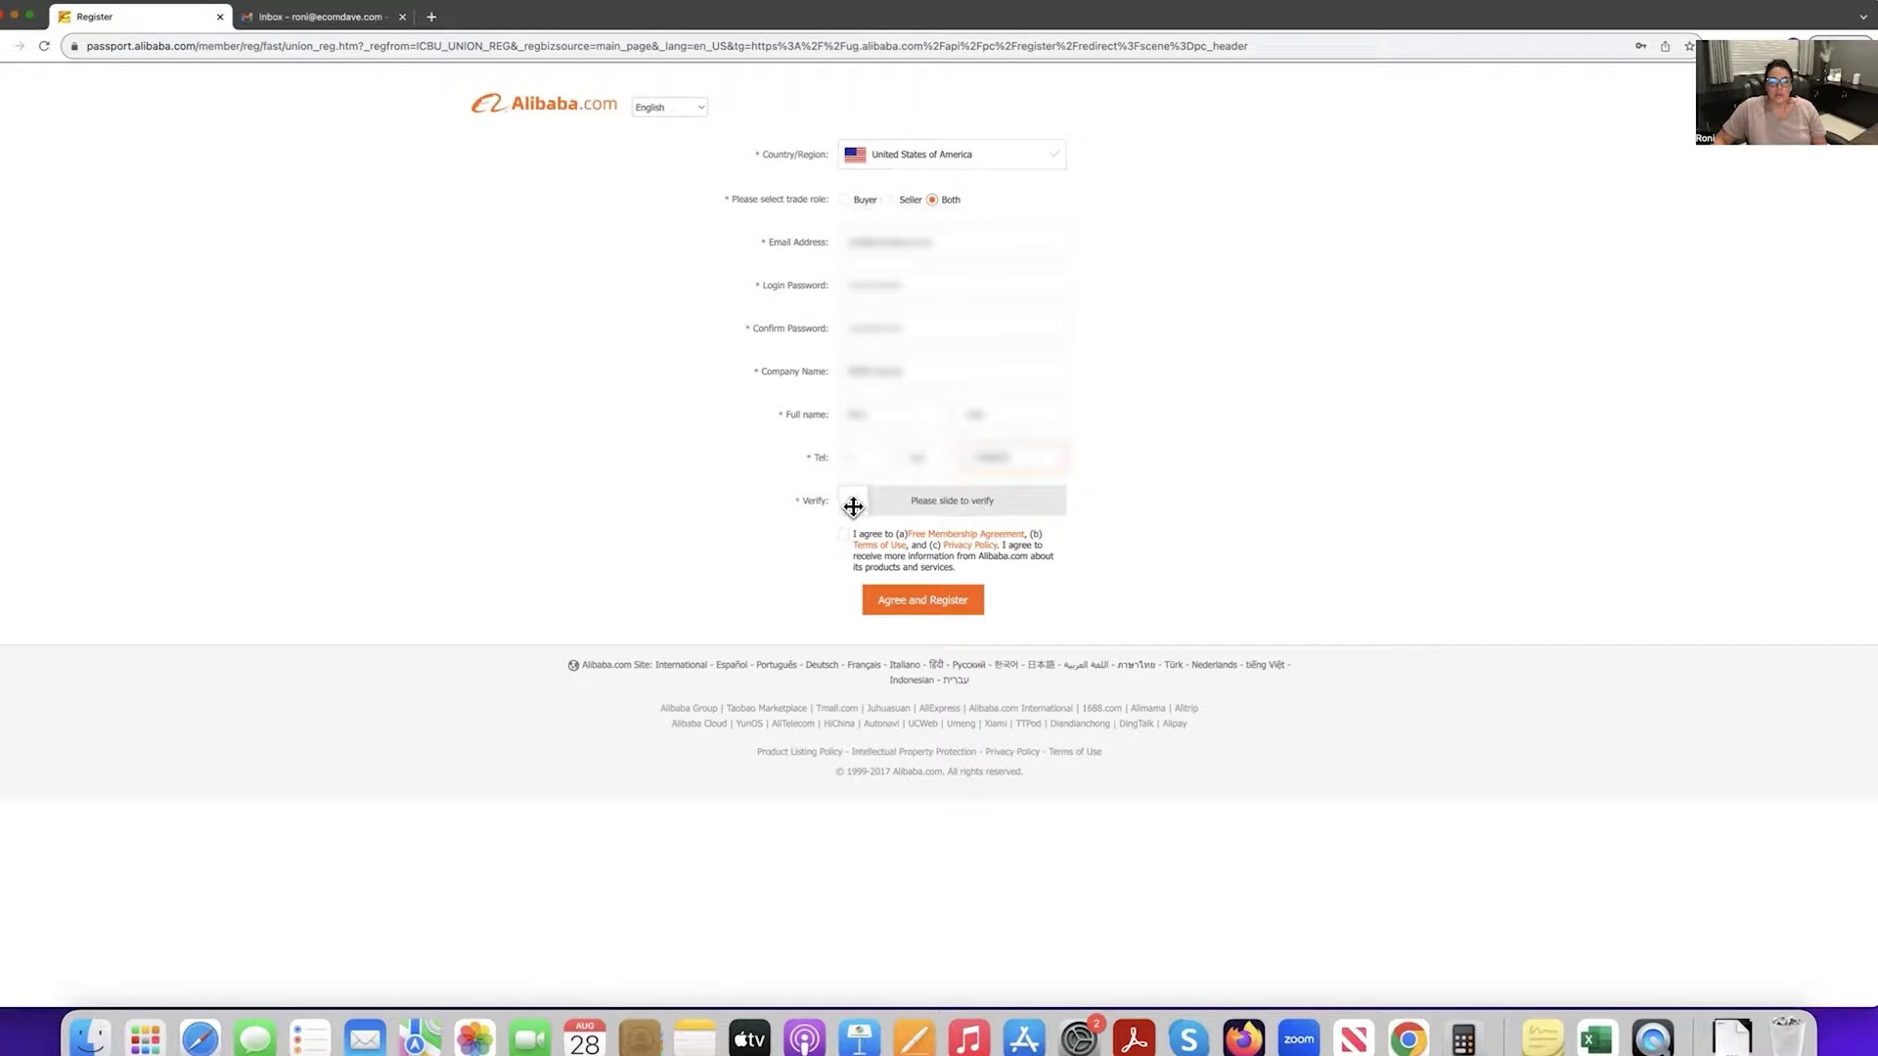
# Complete the form's slider verification, accept the membership agreement and submit the registration.
pyautogui.moveTo(852, 510); pyautogui.dragTo(1083, 511)
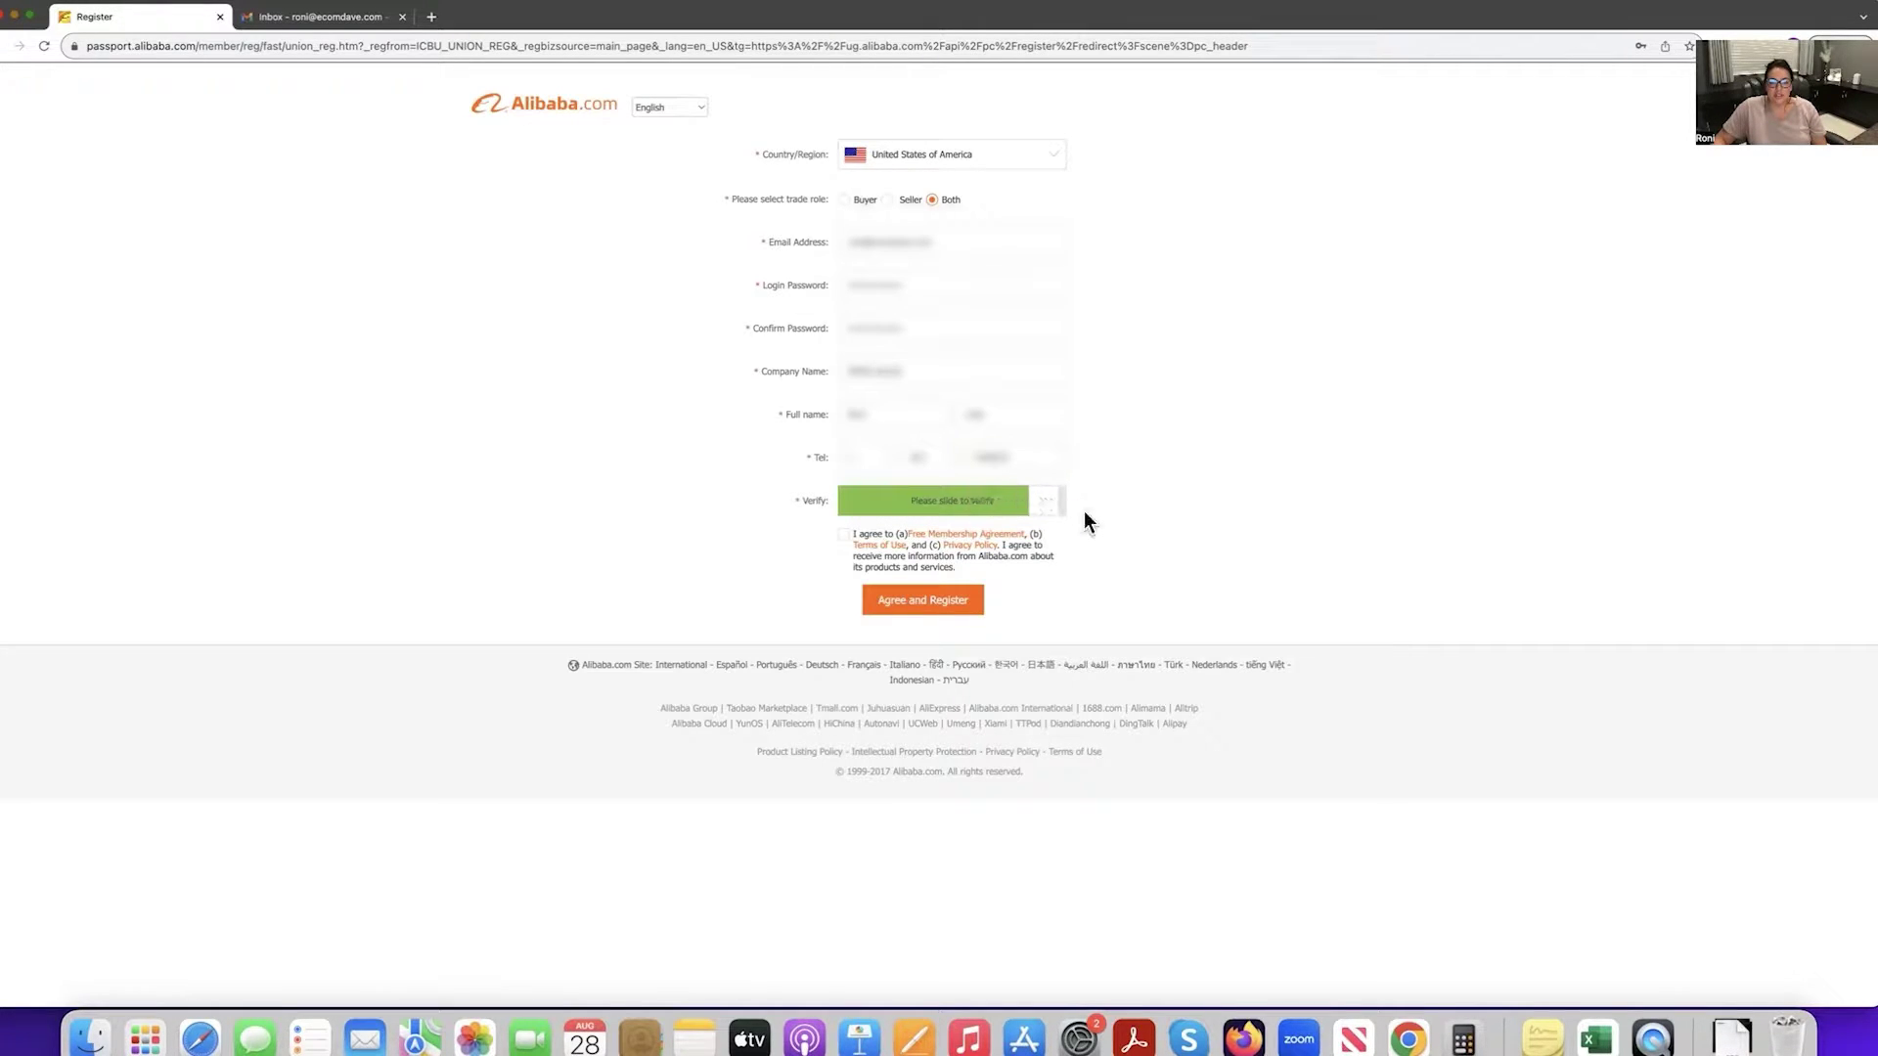
pyautogui.click(843, 535)
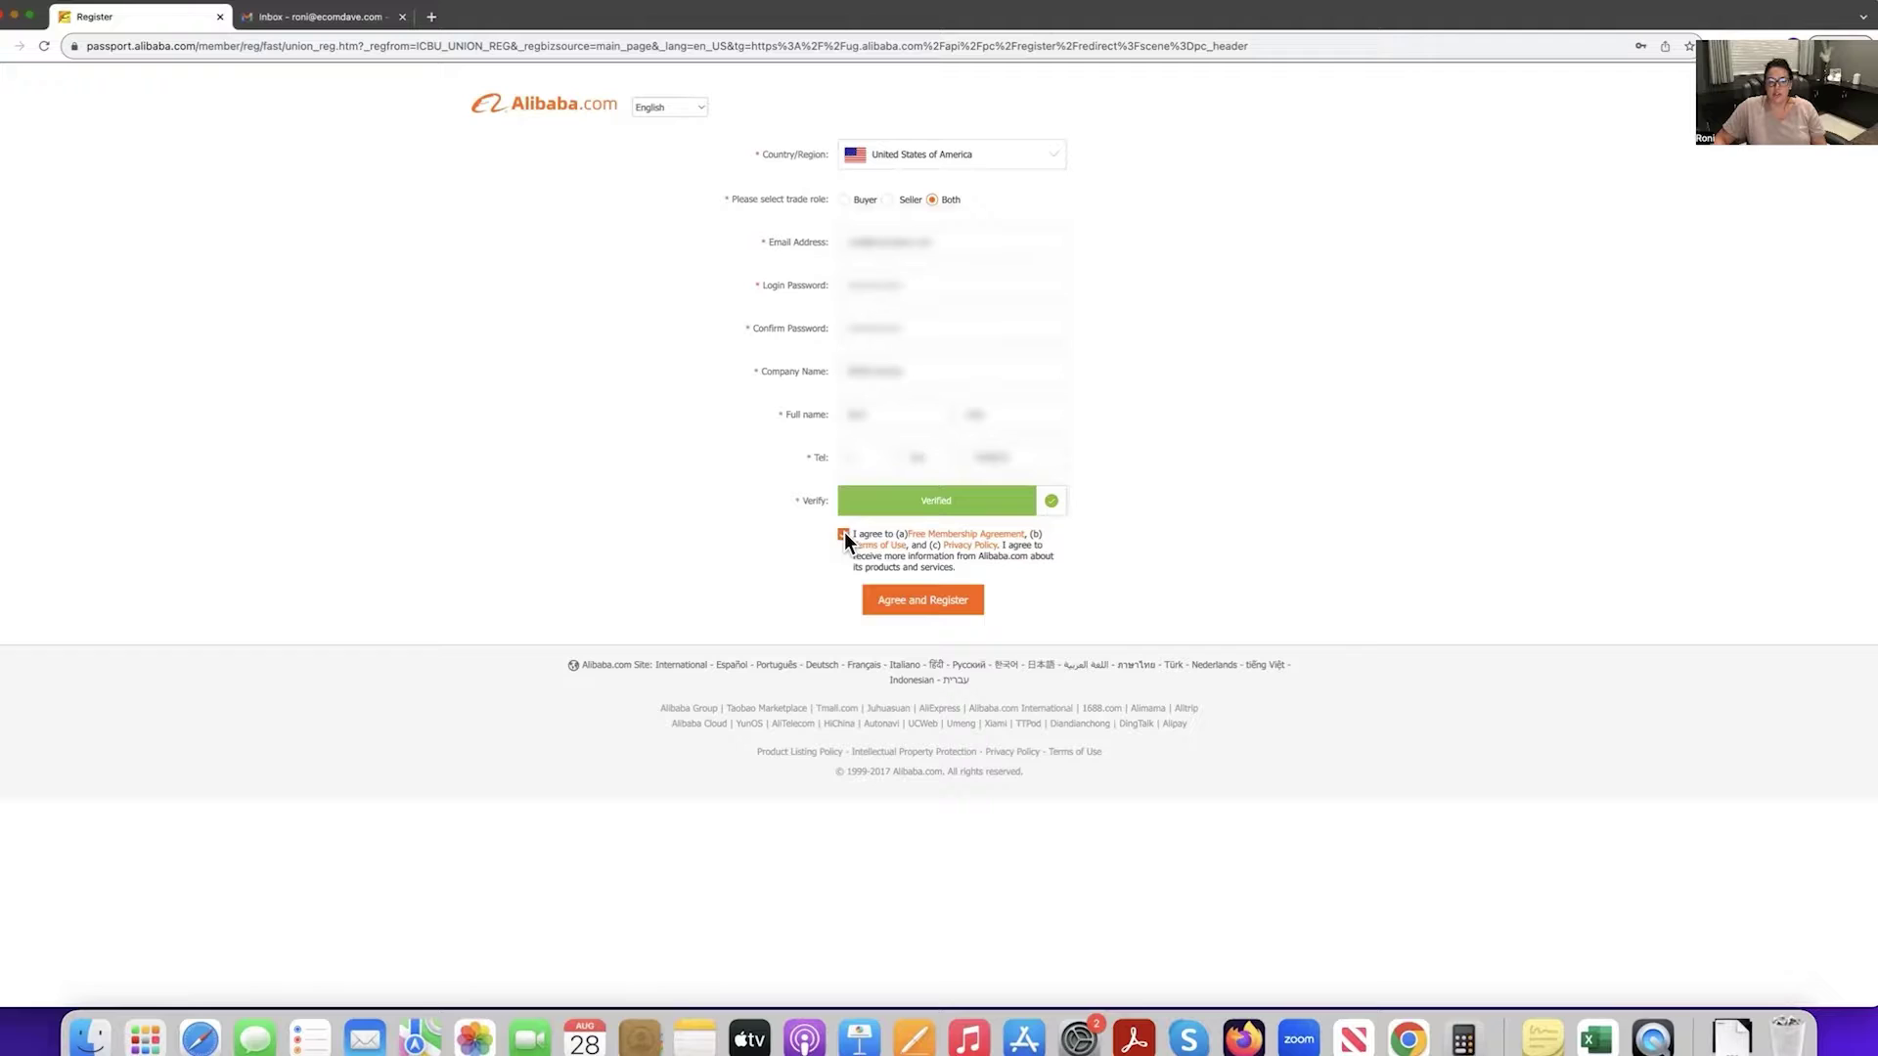
pyautogui.click(945, 603)
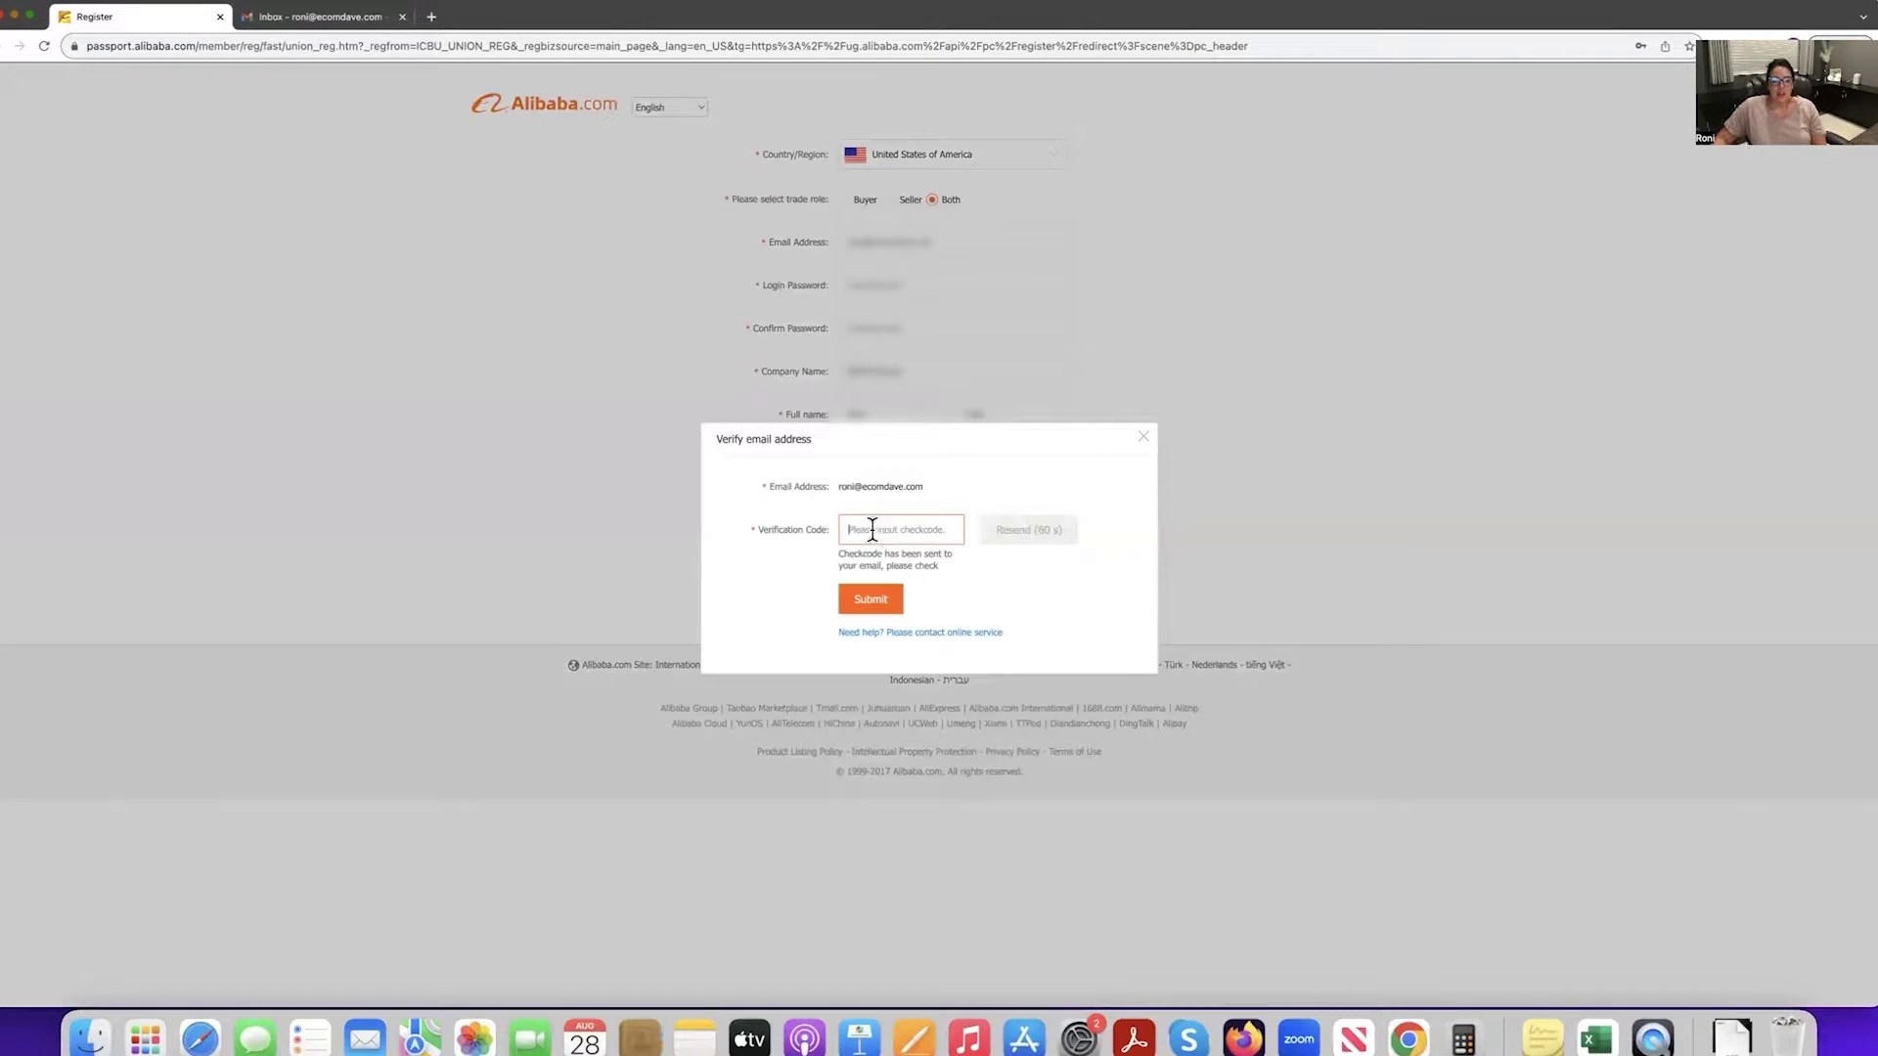
# In Gmail, refresh the inbox, open the Alibaba verification e-mail and copy its code.
pyautogui.moveTo(855, 486); pyautogui.dragTo(923, 489)
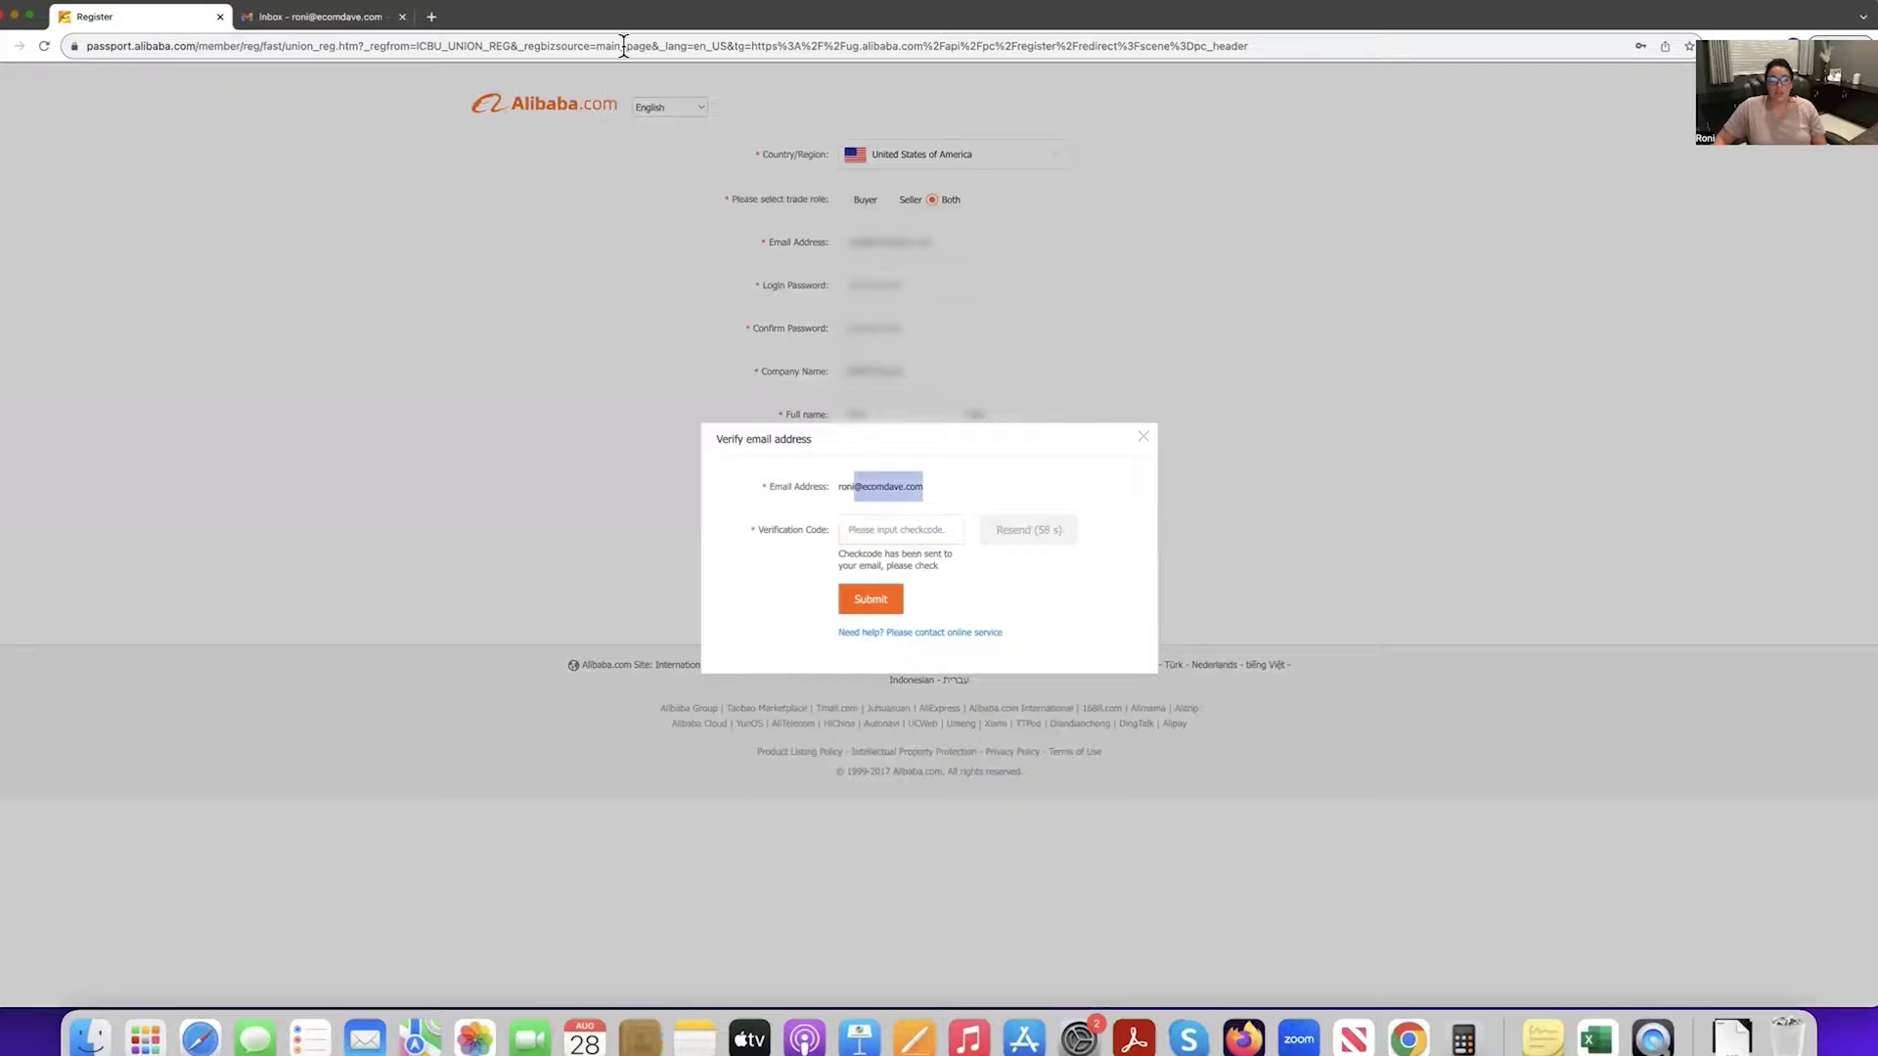
pyautogui.click(325, 15)
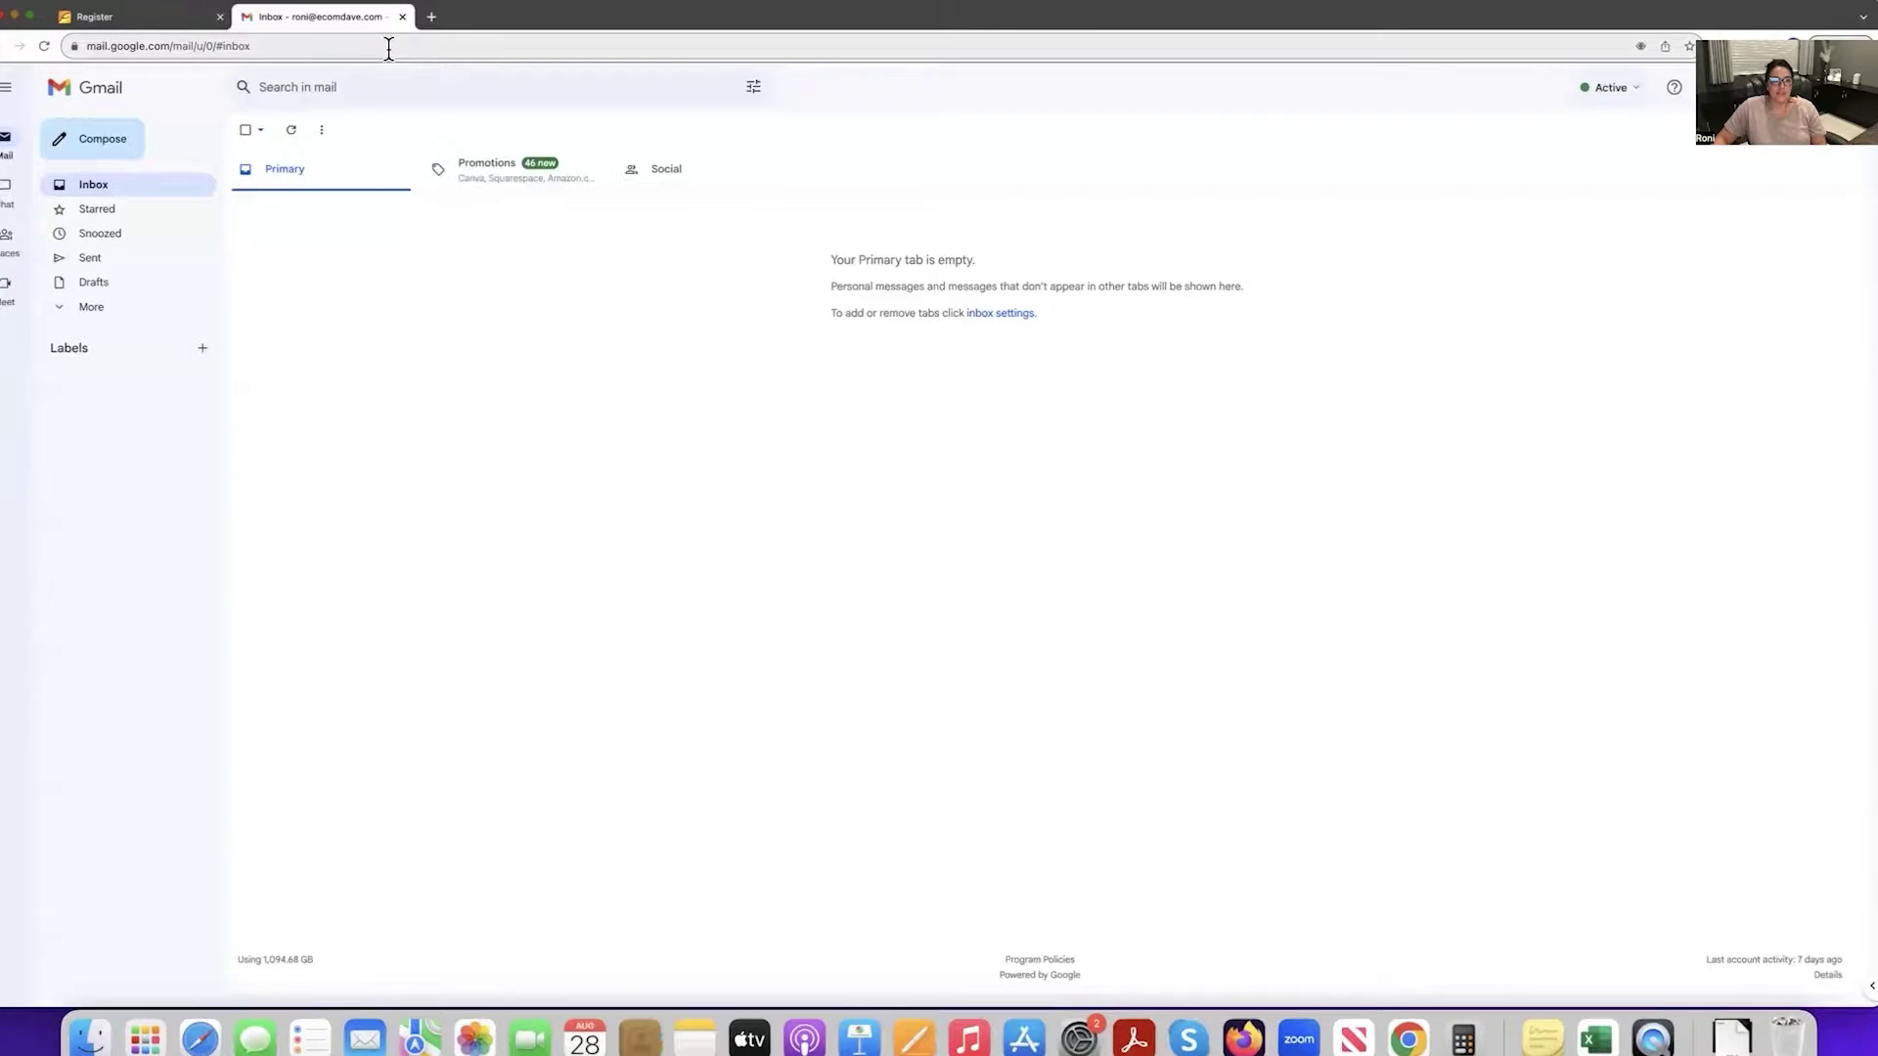
pyautogui.click(288, 131)
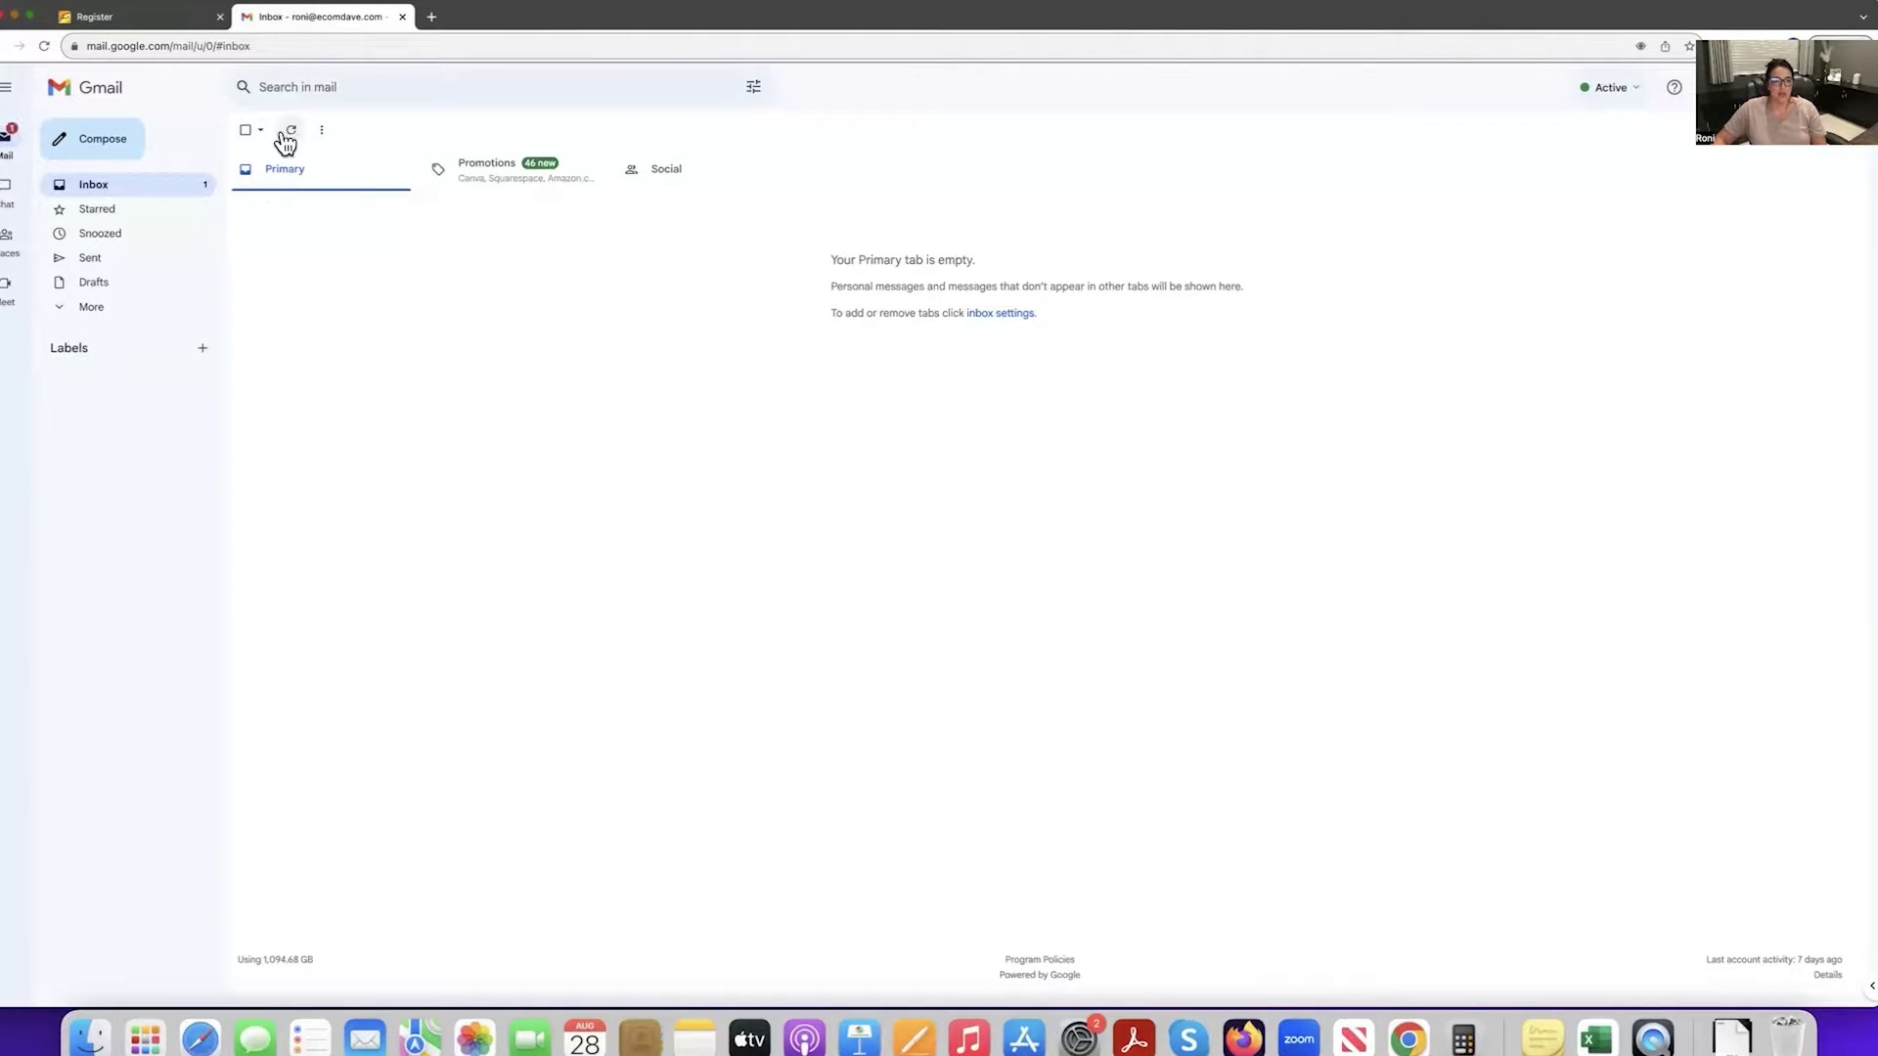
pyautogui.click(545, 205)
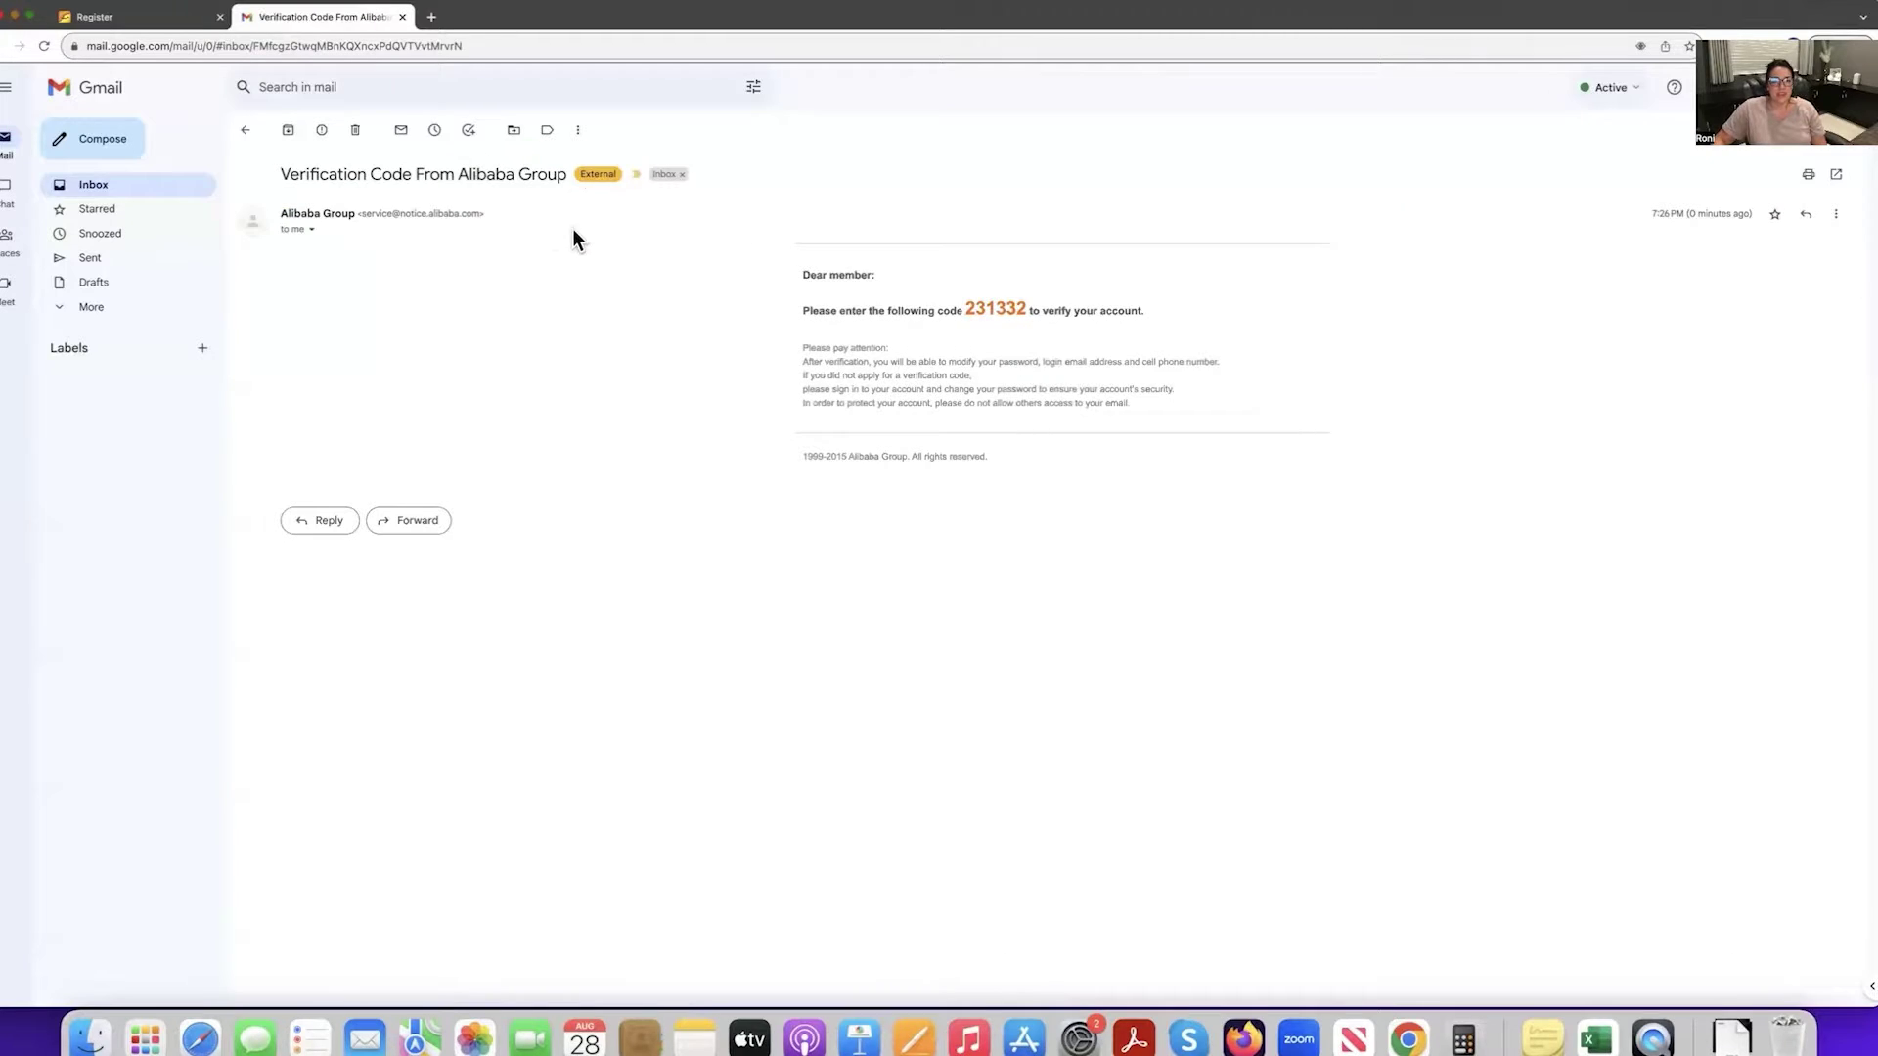
pyautogui.moveTo(967, 311); pyautogui.dragTo(1027, 310)
pyautogui.rightClick(1007, 307)
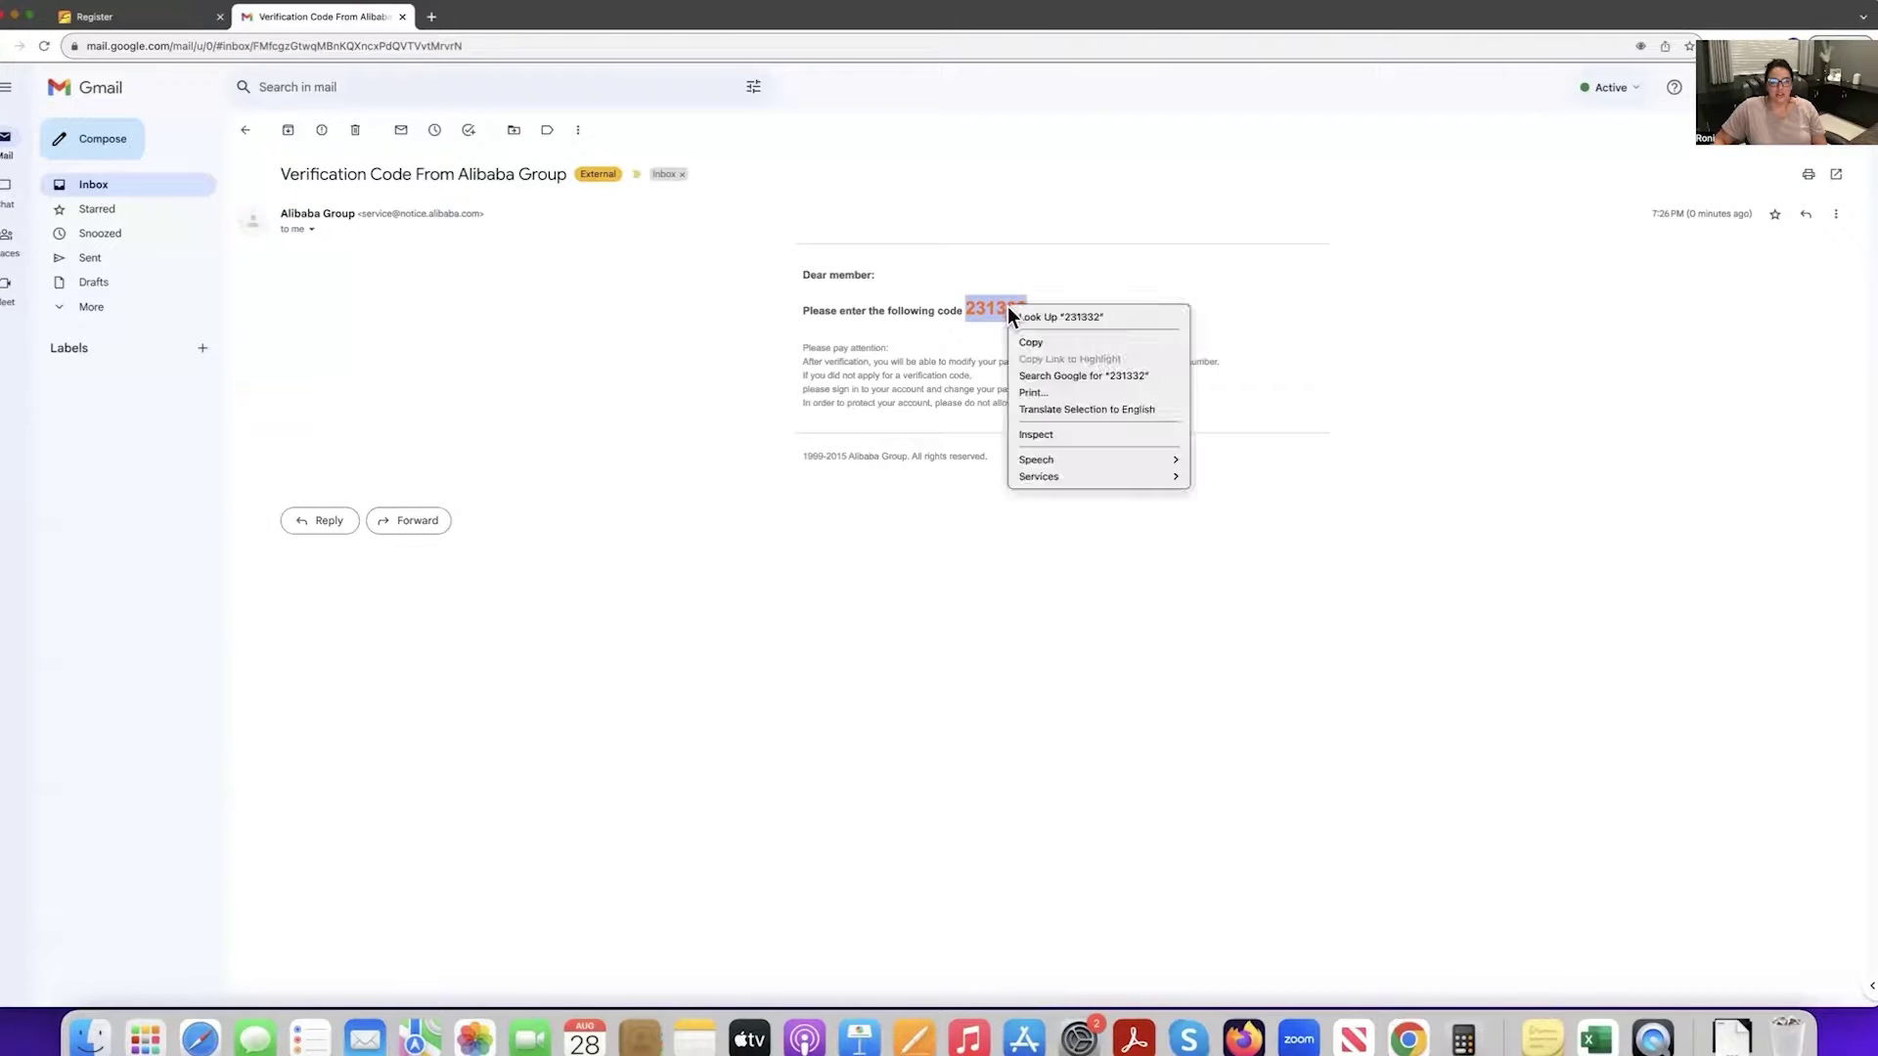
pyautogui.click(1030, 341)
# Paste the code into Alibaba's Verification Code field and submit it.
pyautogui.click(138, 16)
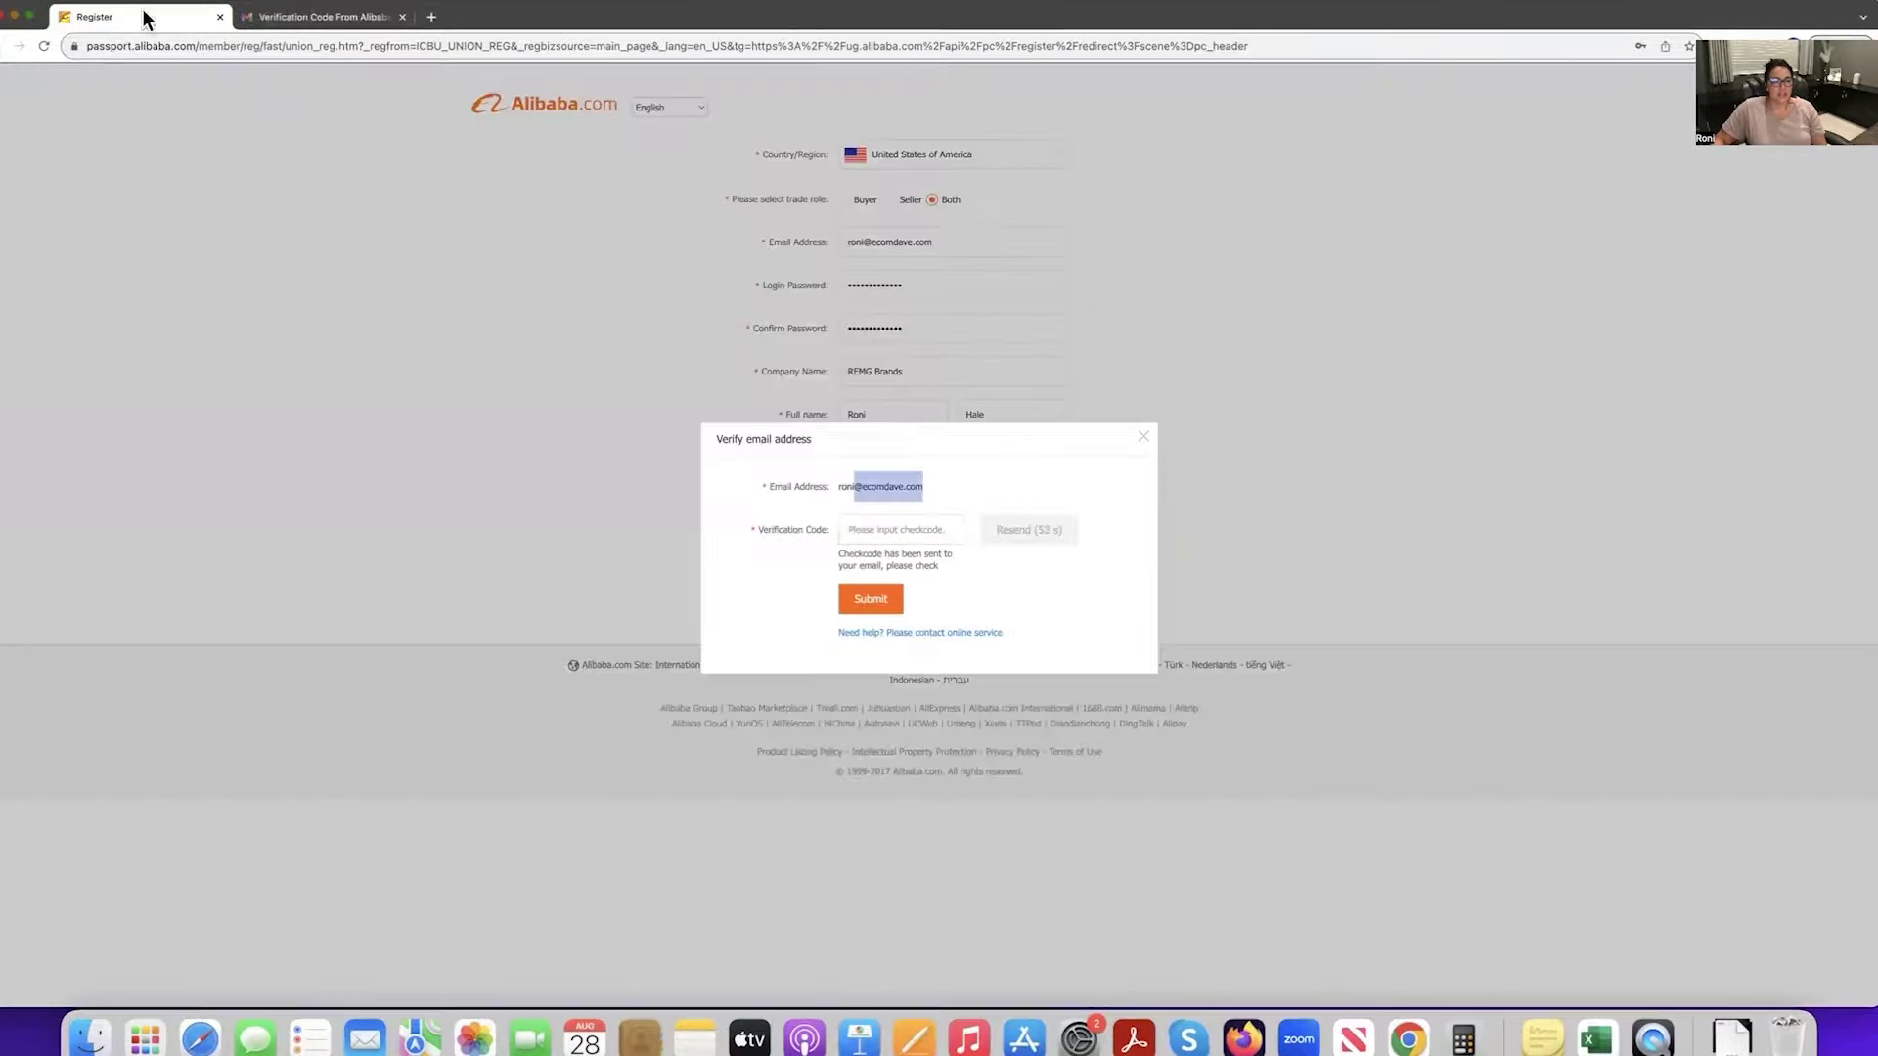
pyautogui.rightClick(908, 529)
pyautogui.click(953, 641)
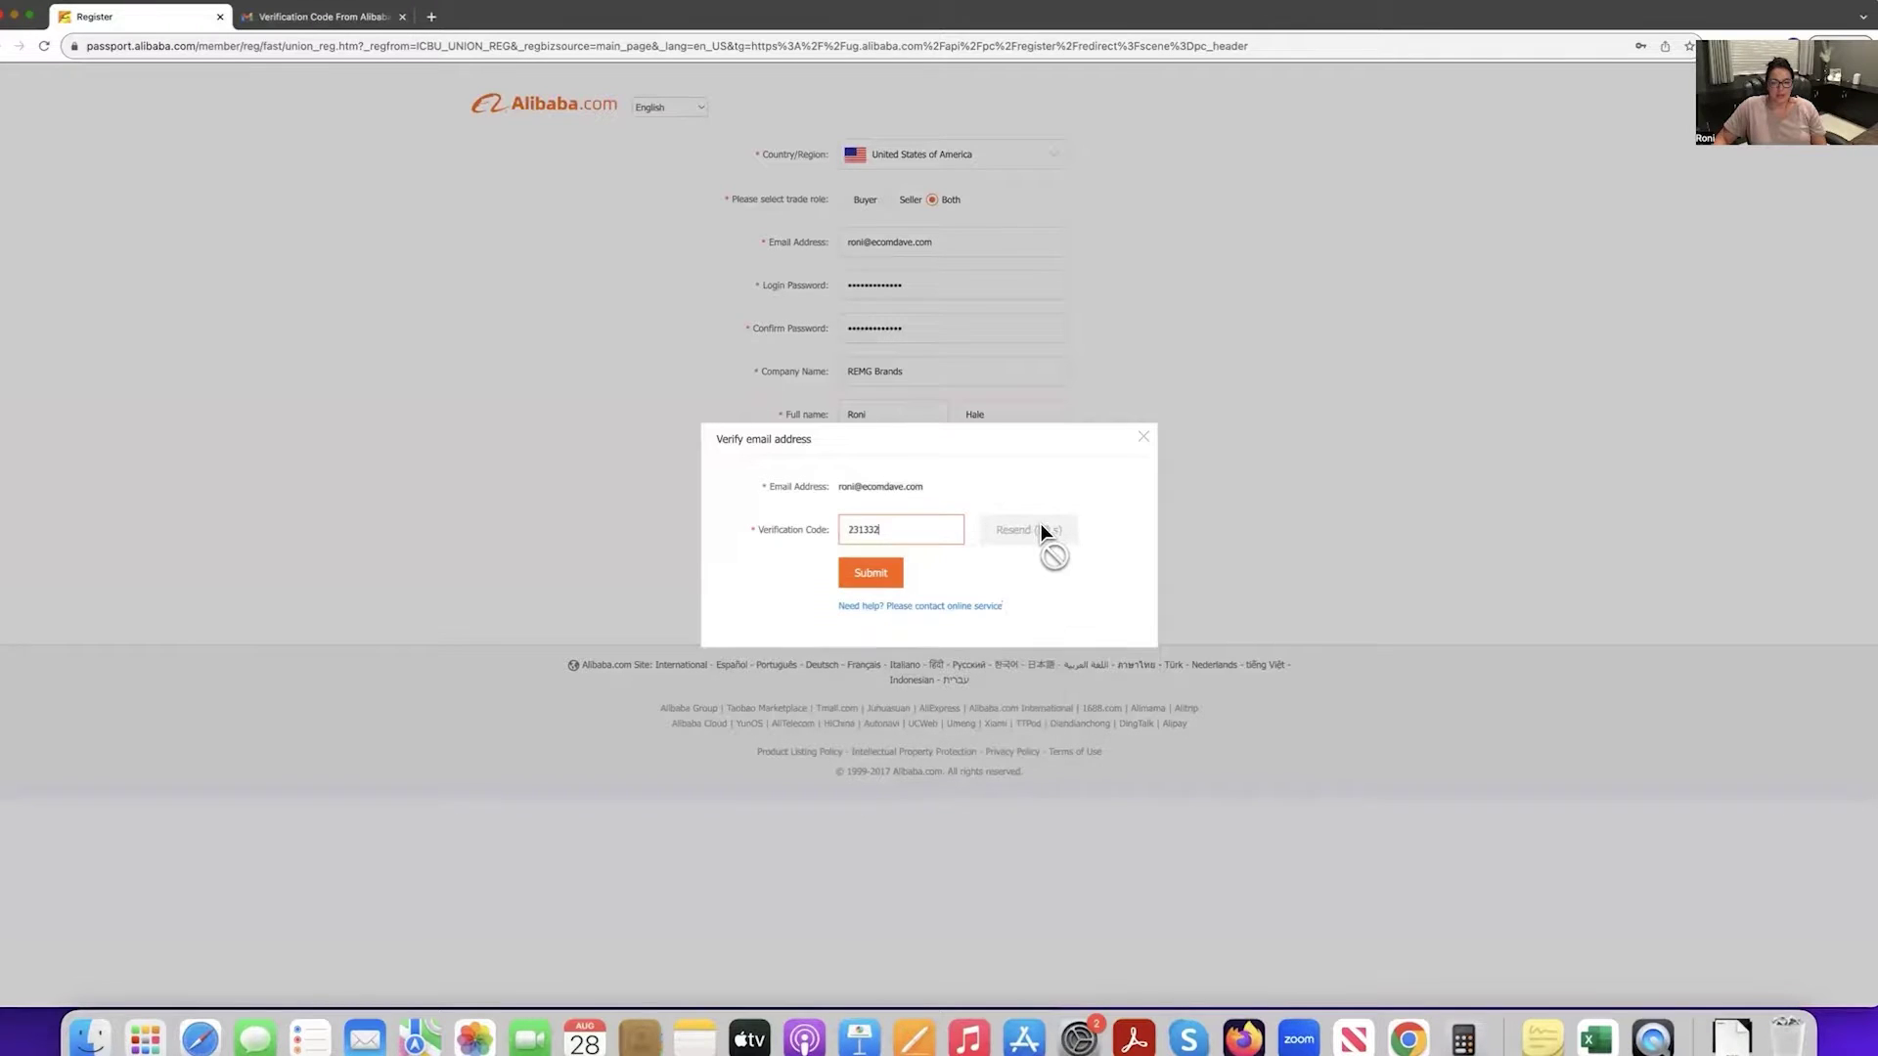
pyautogui.click(867, 577)
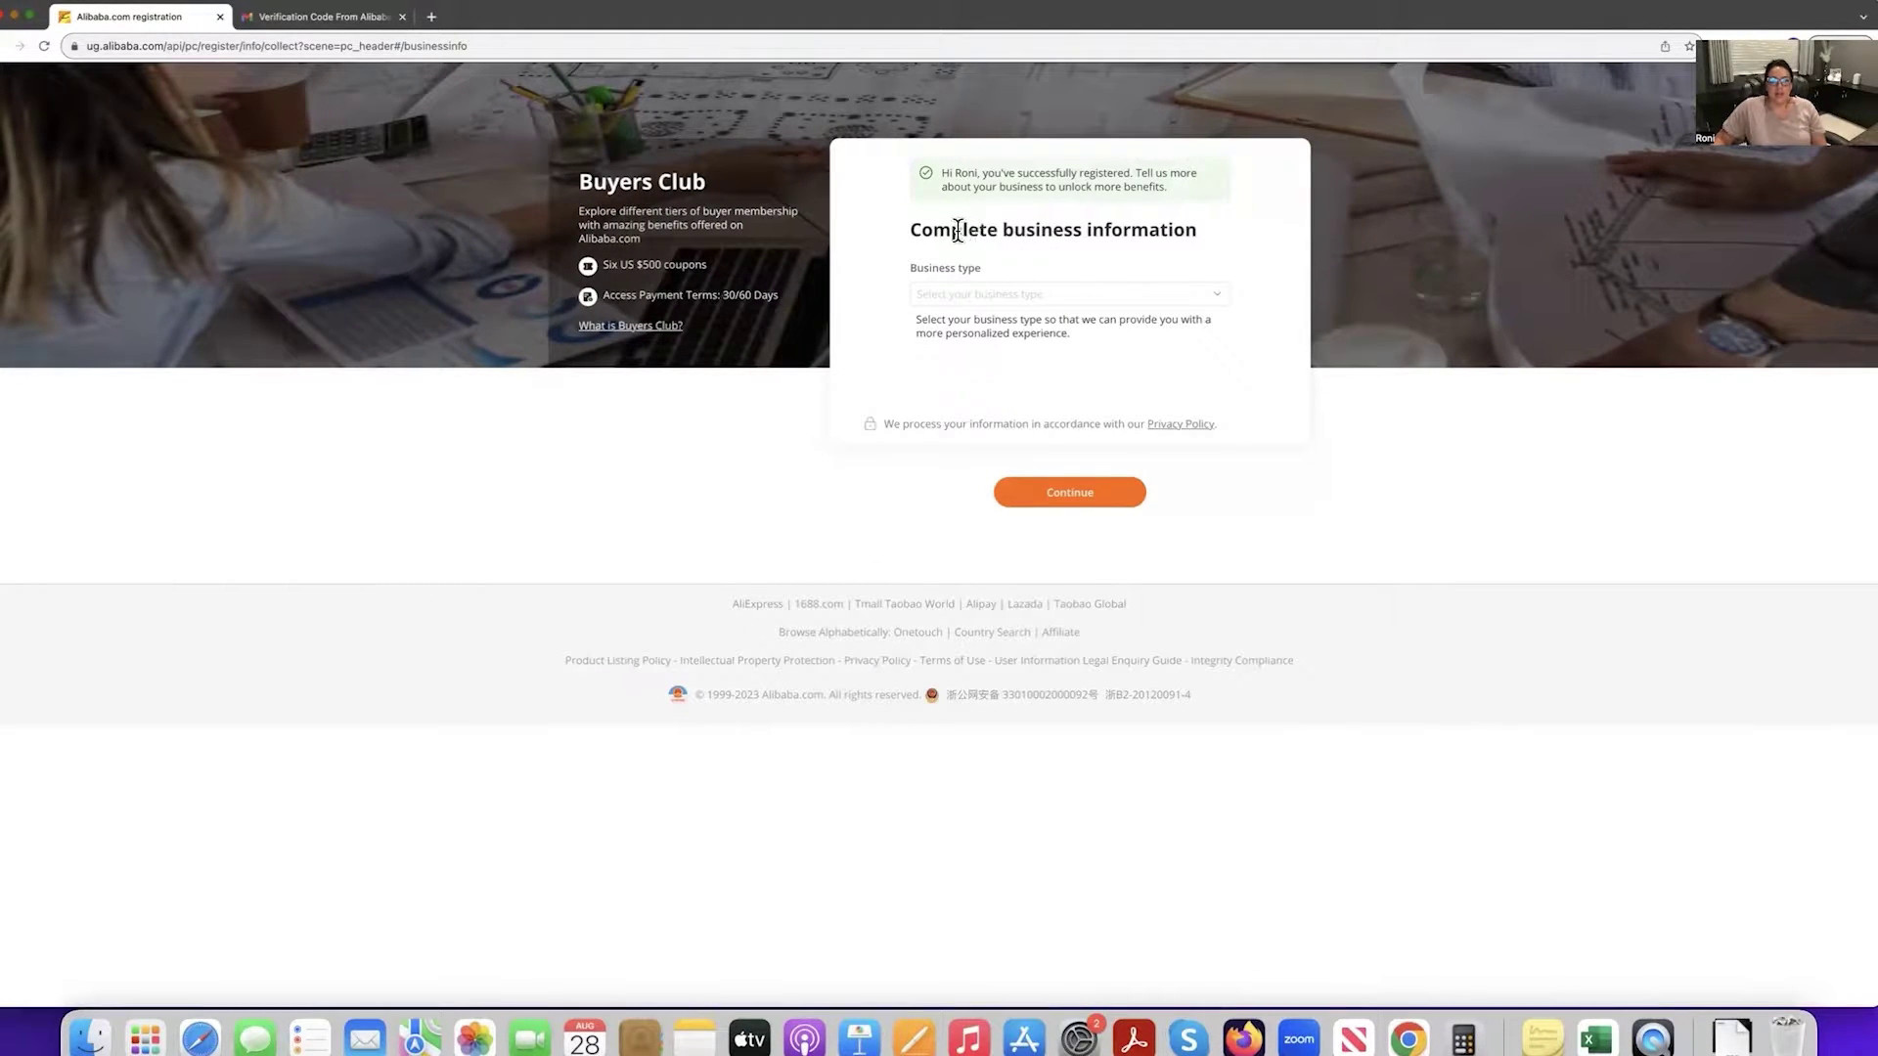
# Pick Online retailer as business type and US $10,001-US $100,000 as annual purchasing amount.
pyautogui.moveTo(964, 232); pyautogui.dragTo(1216, 256)
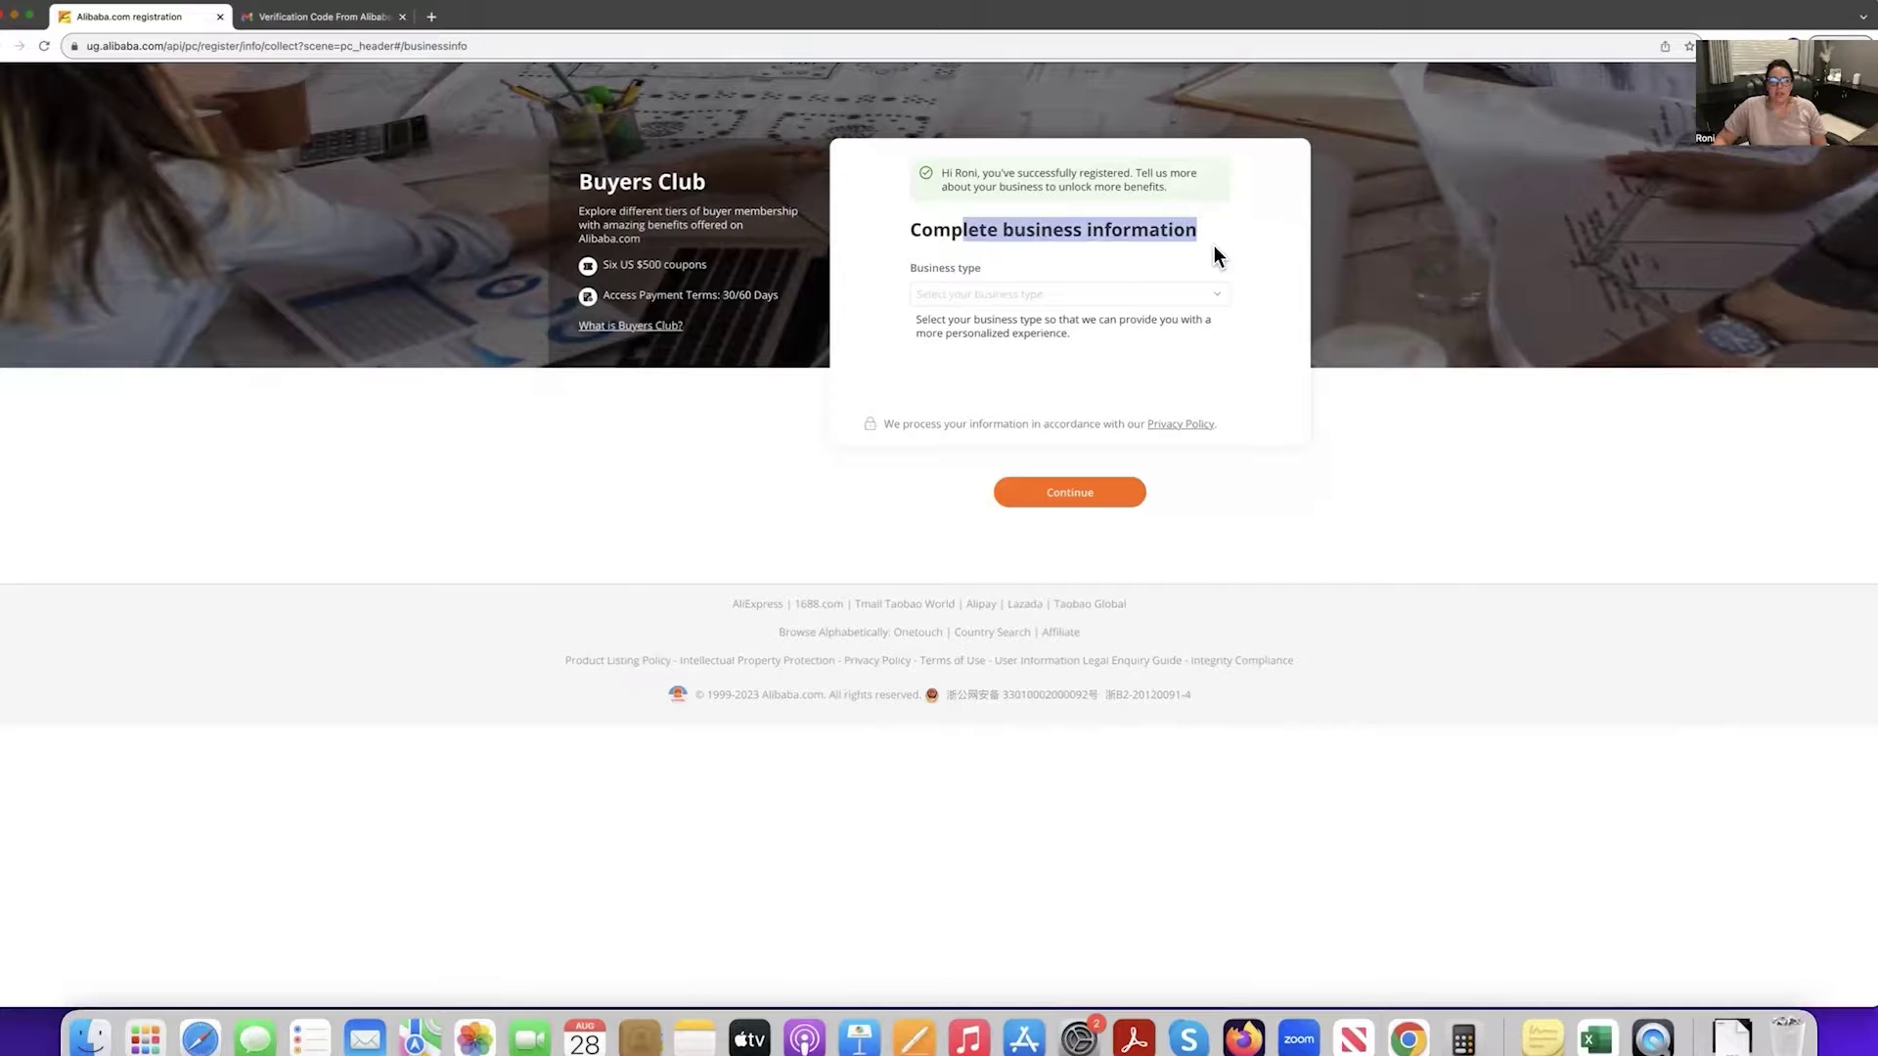
pyautogui.click(922, 323)
pyautogui.moveTo(1070, 323); pyautogui.dragTo(1201, 345)
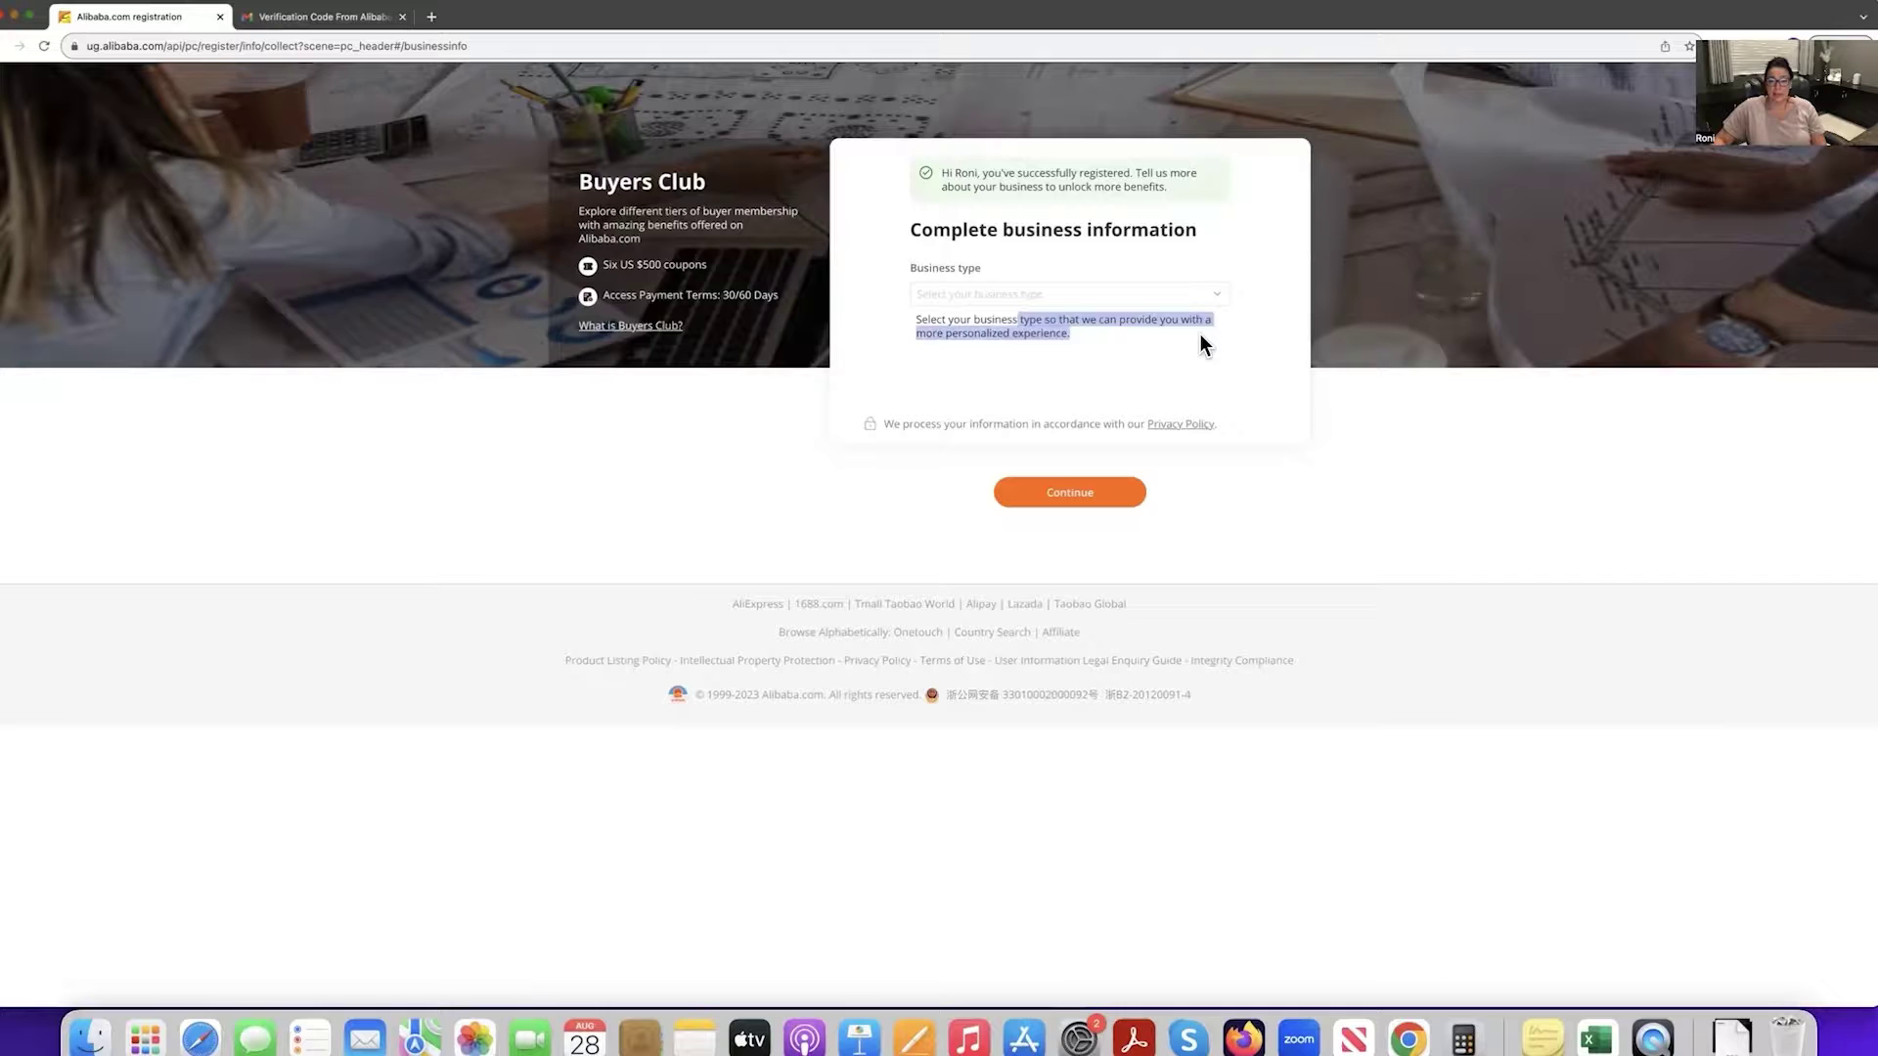
pyautogui.click(1216, 298)
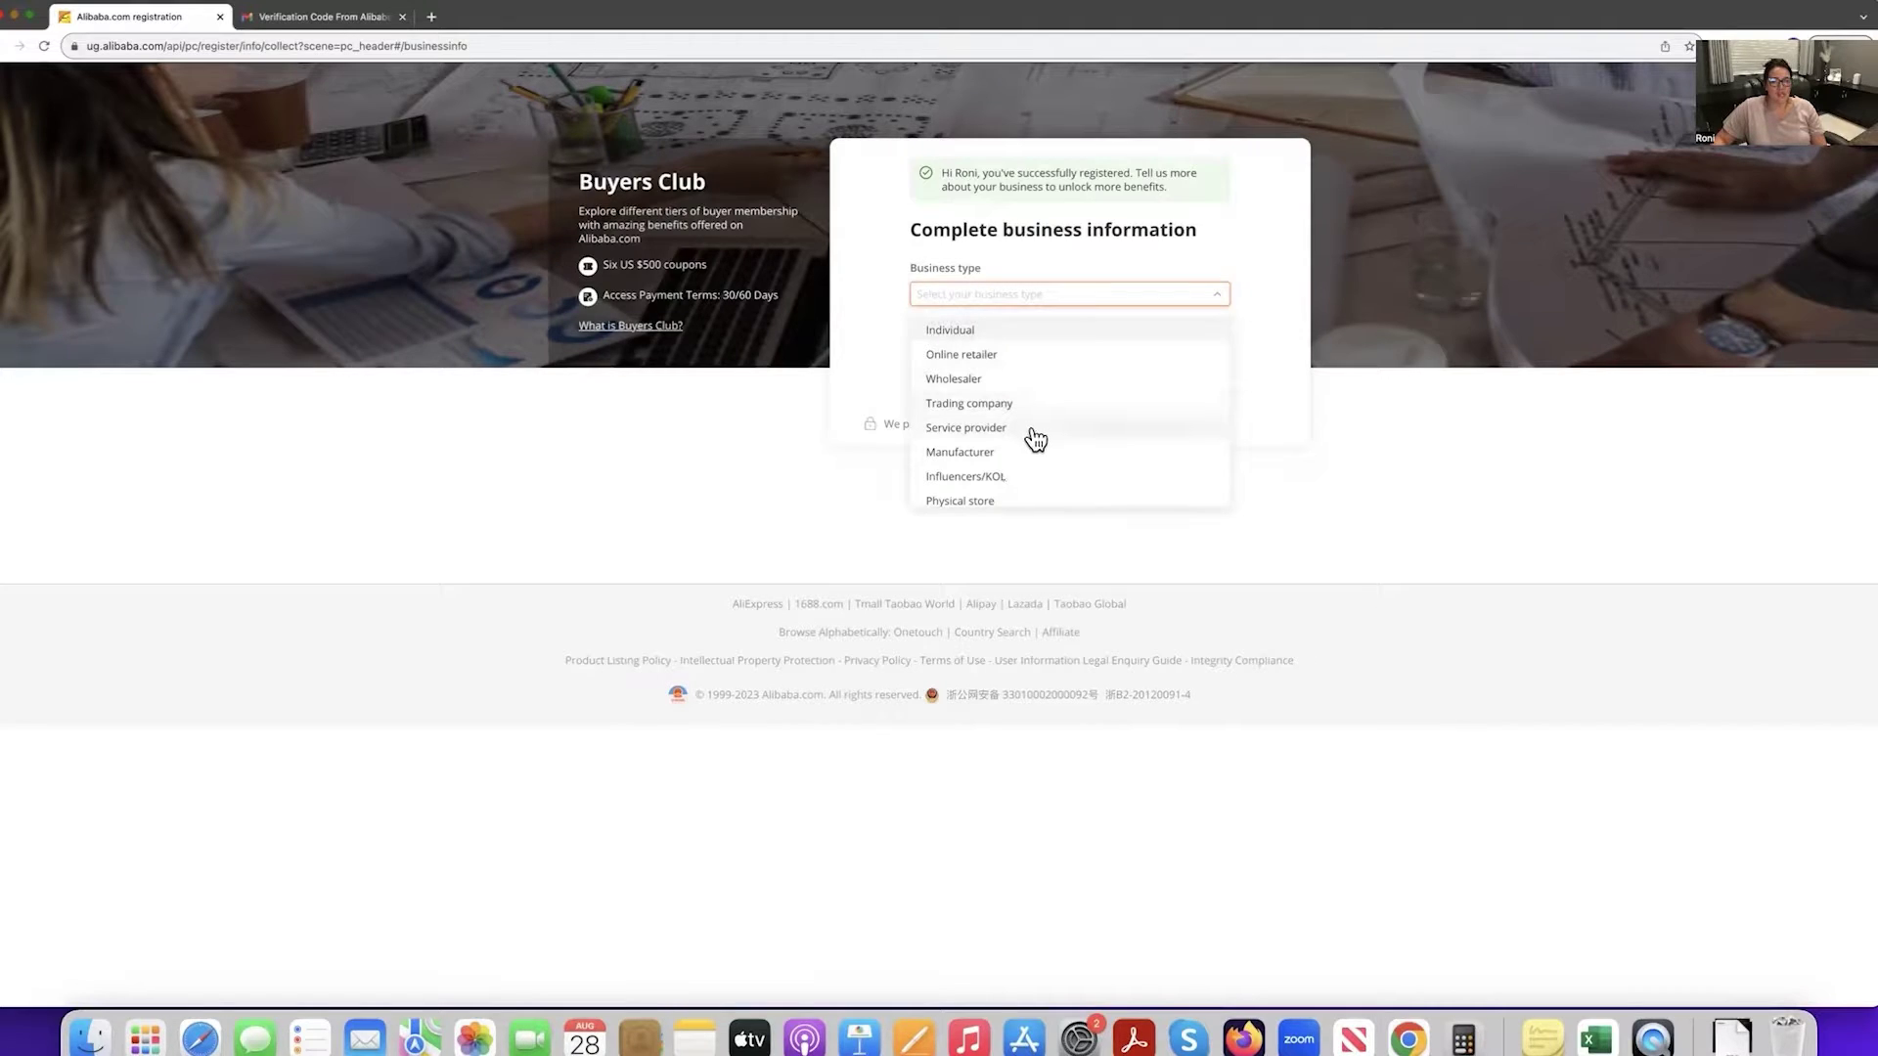
pyautogui.scroll(-1, 1033, 476)
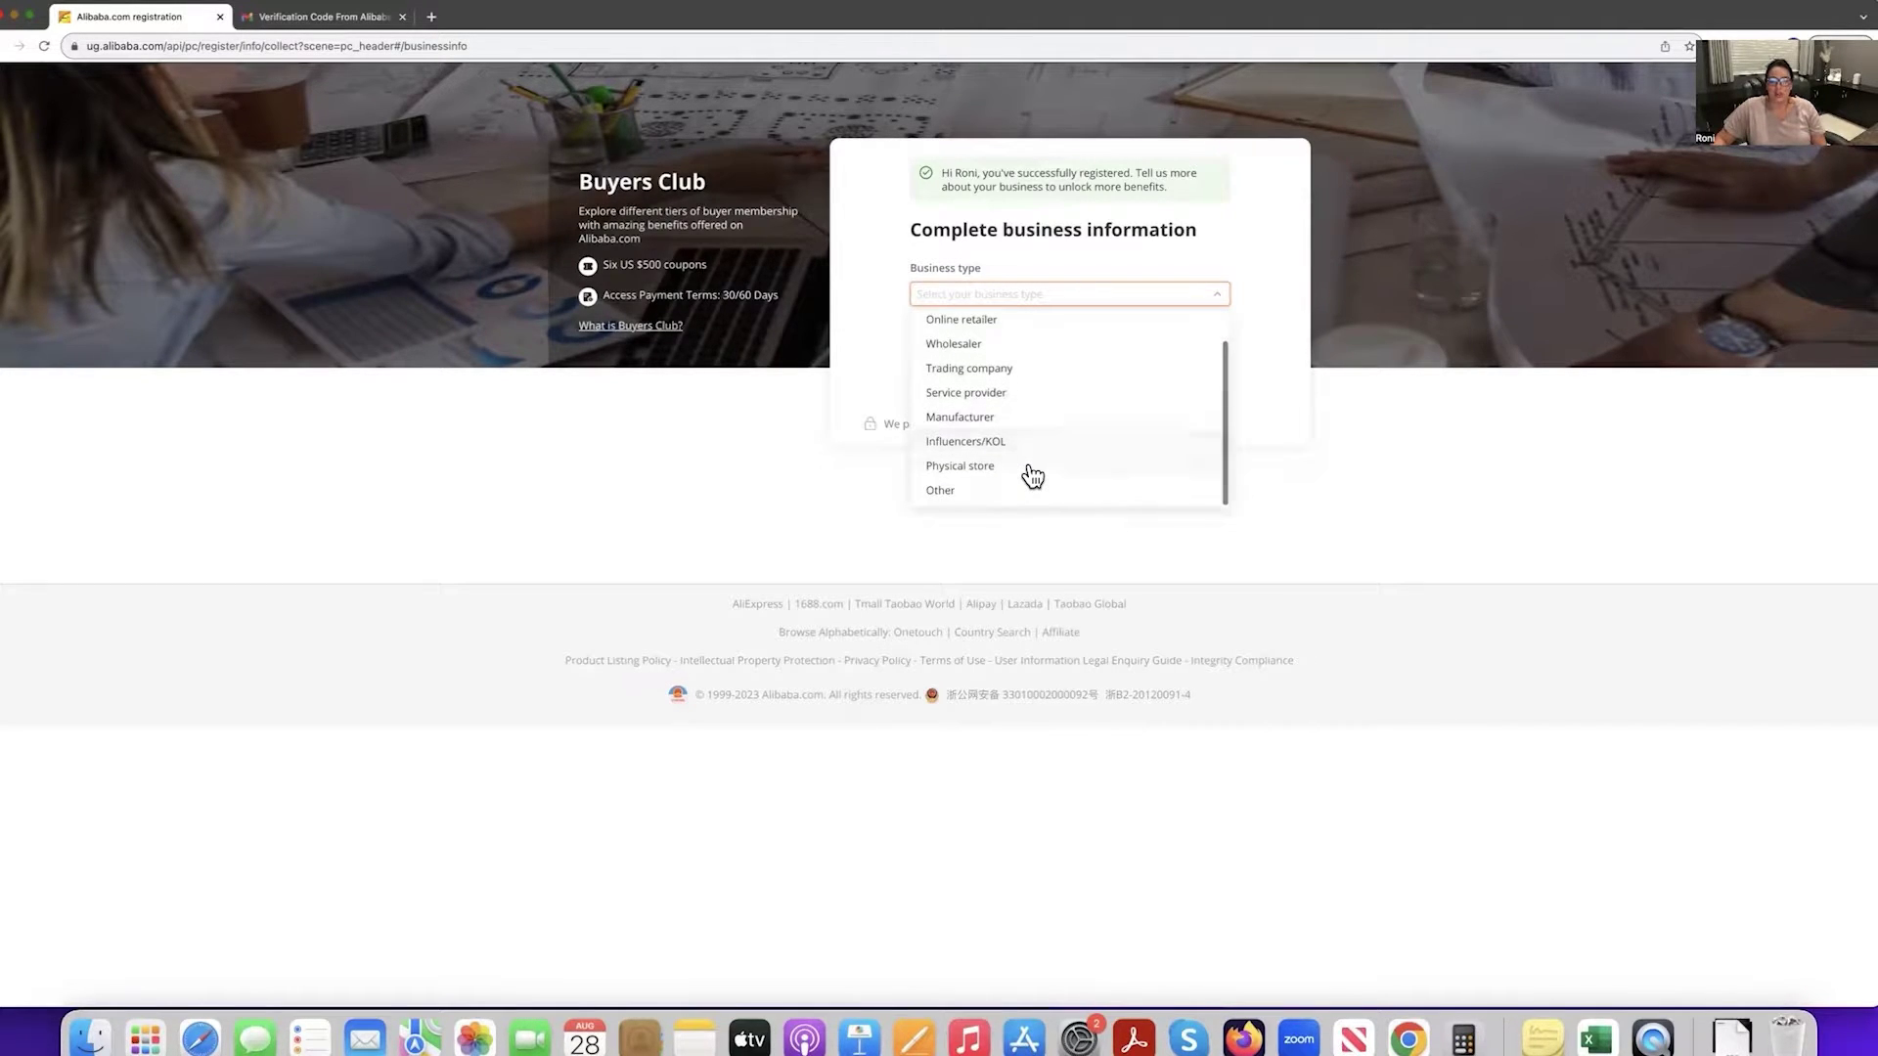
pyautogui.scroll(1, 1029, 475)
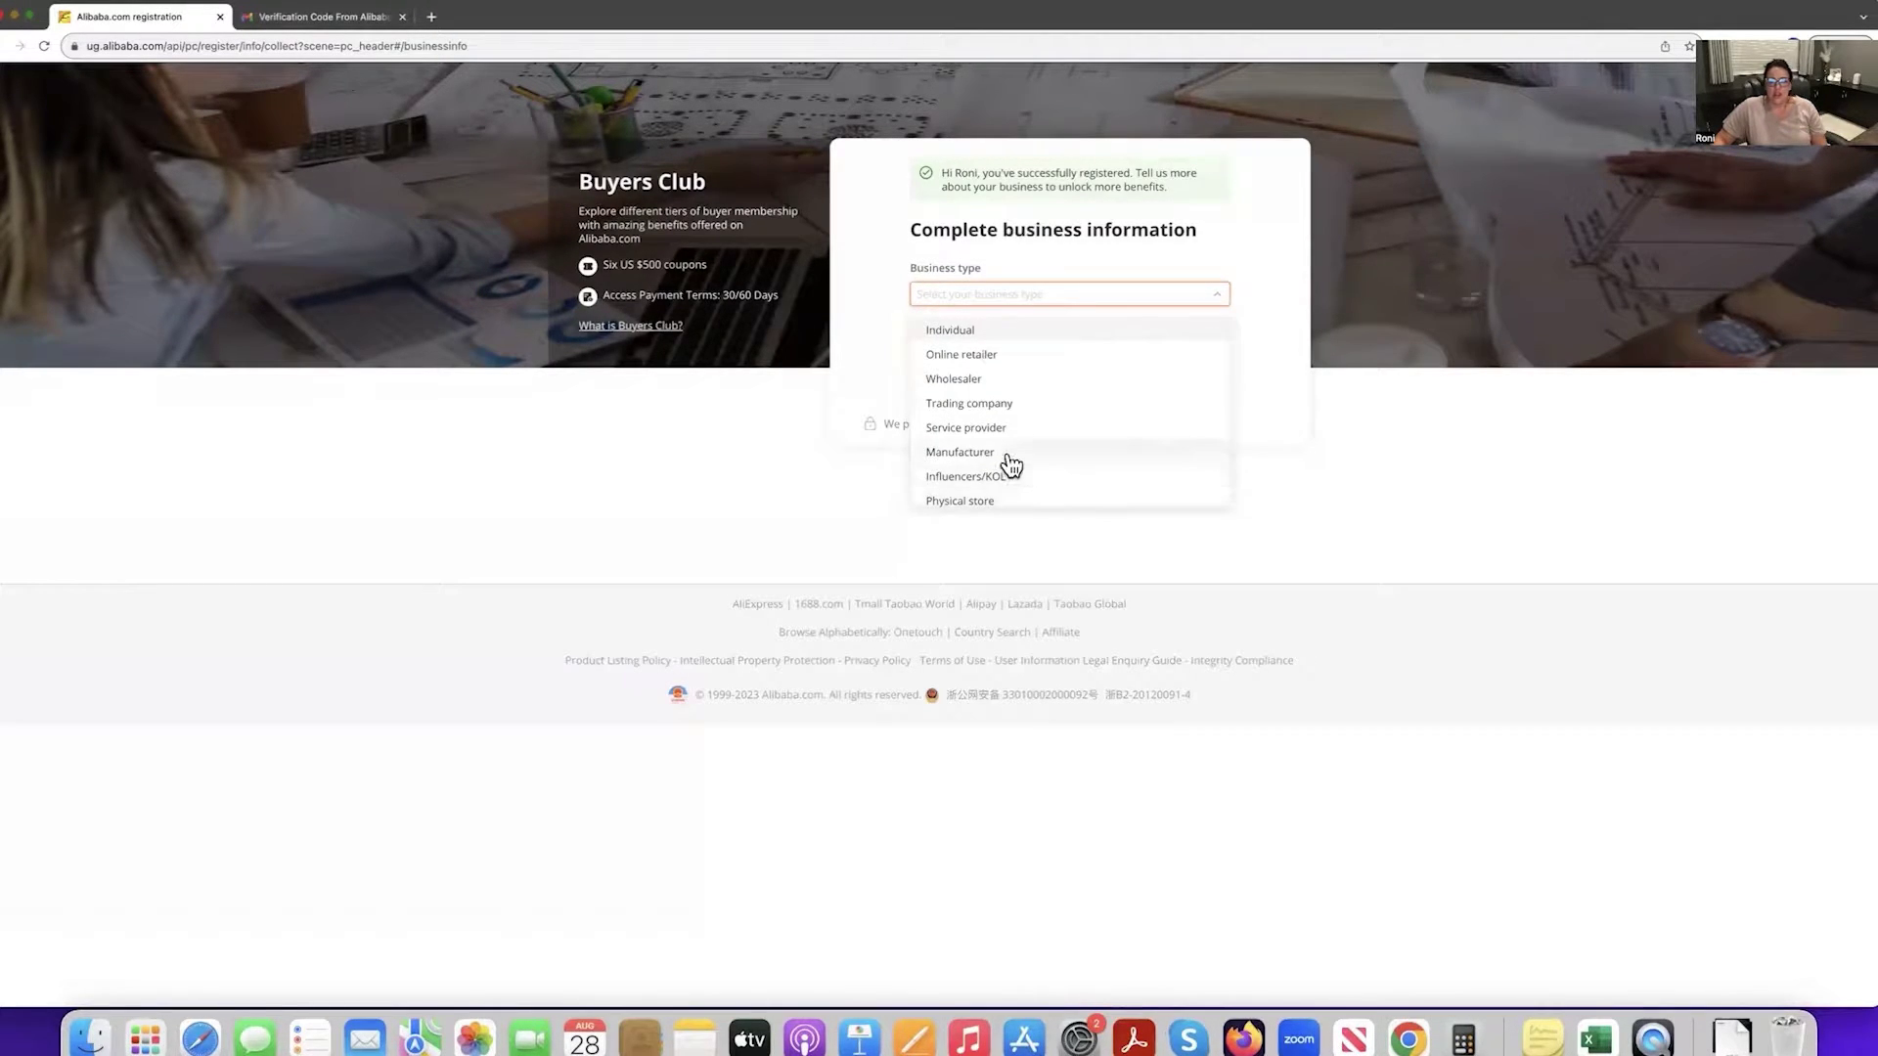
pyautogui.click(1004, 361)
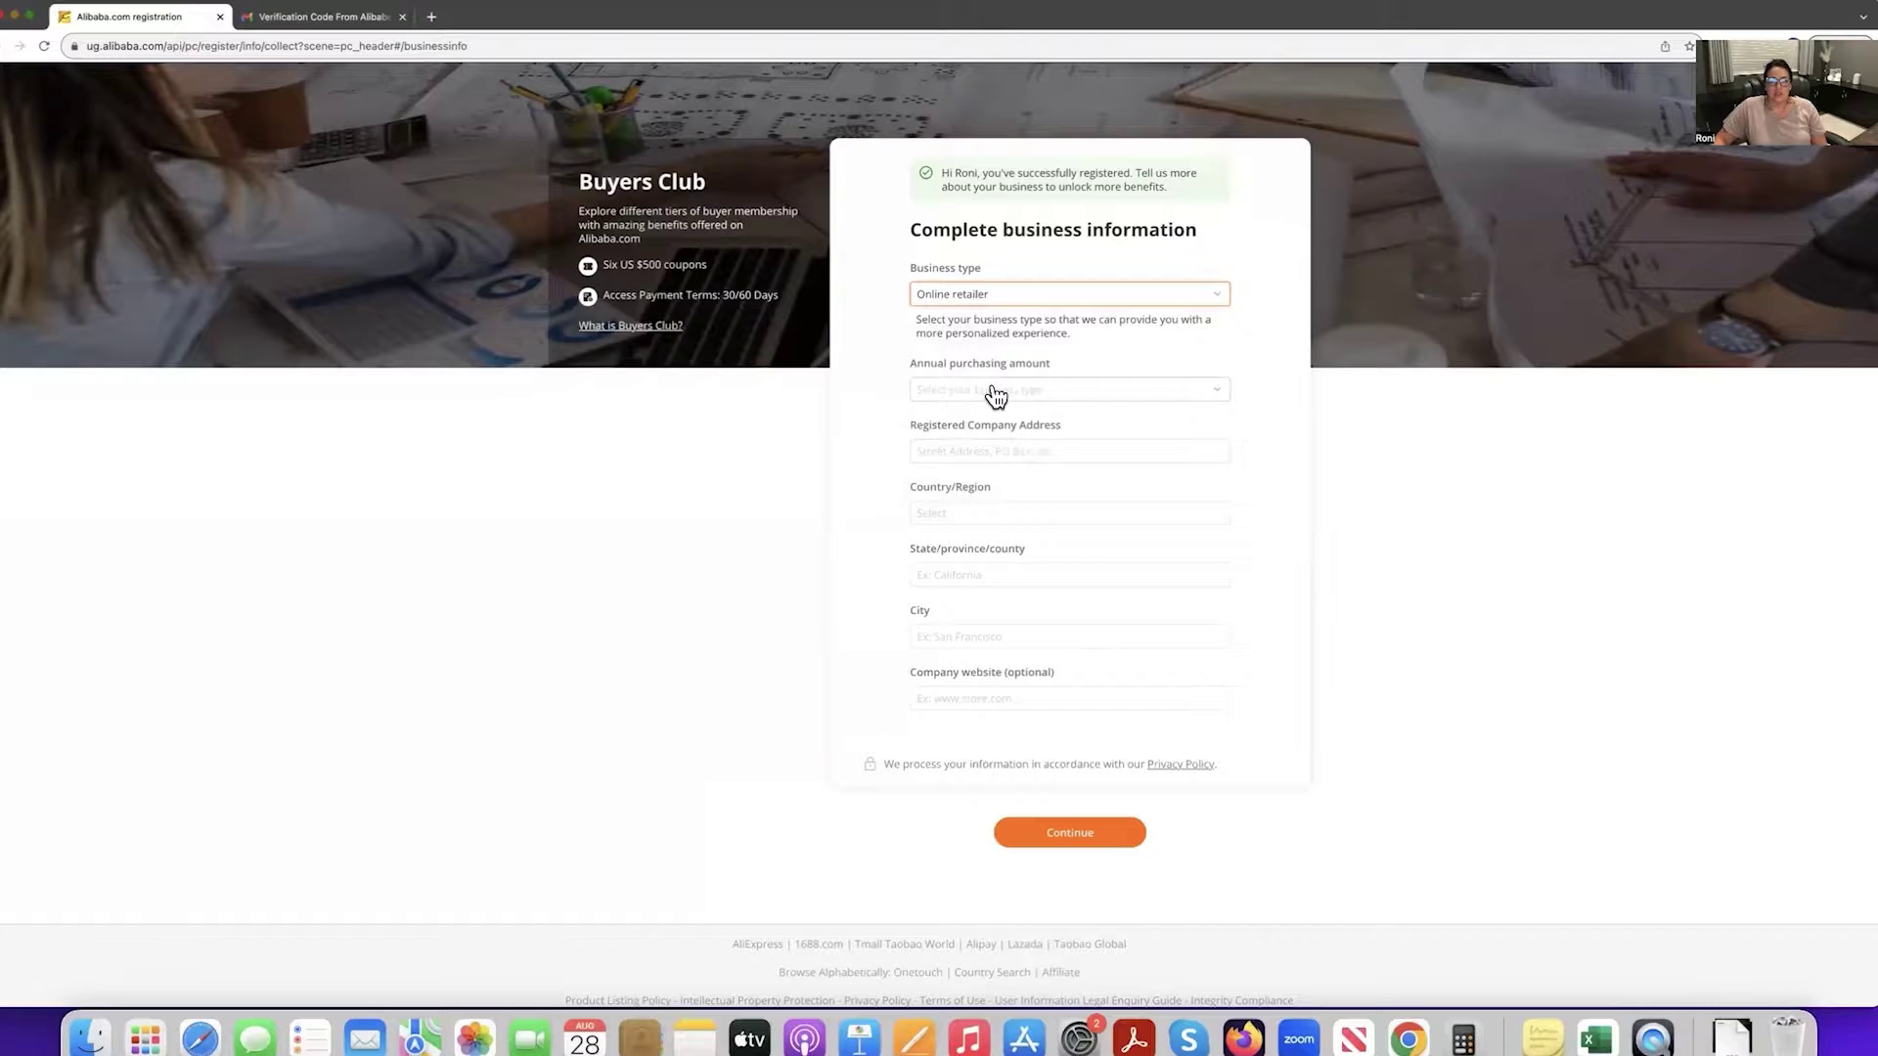
pyautogui.click(995, 391)
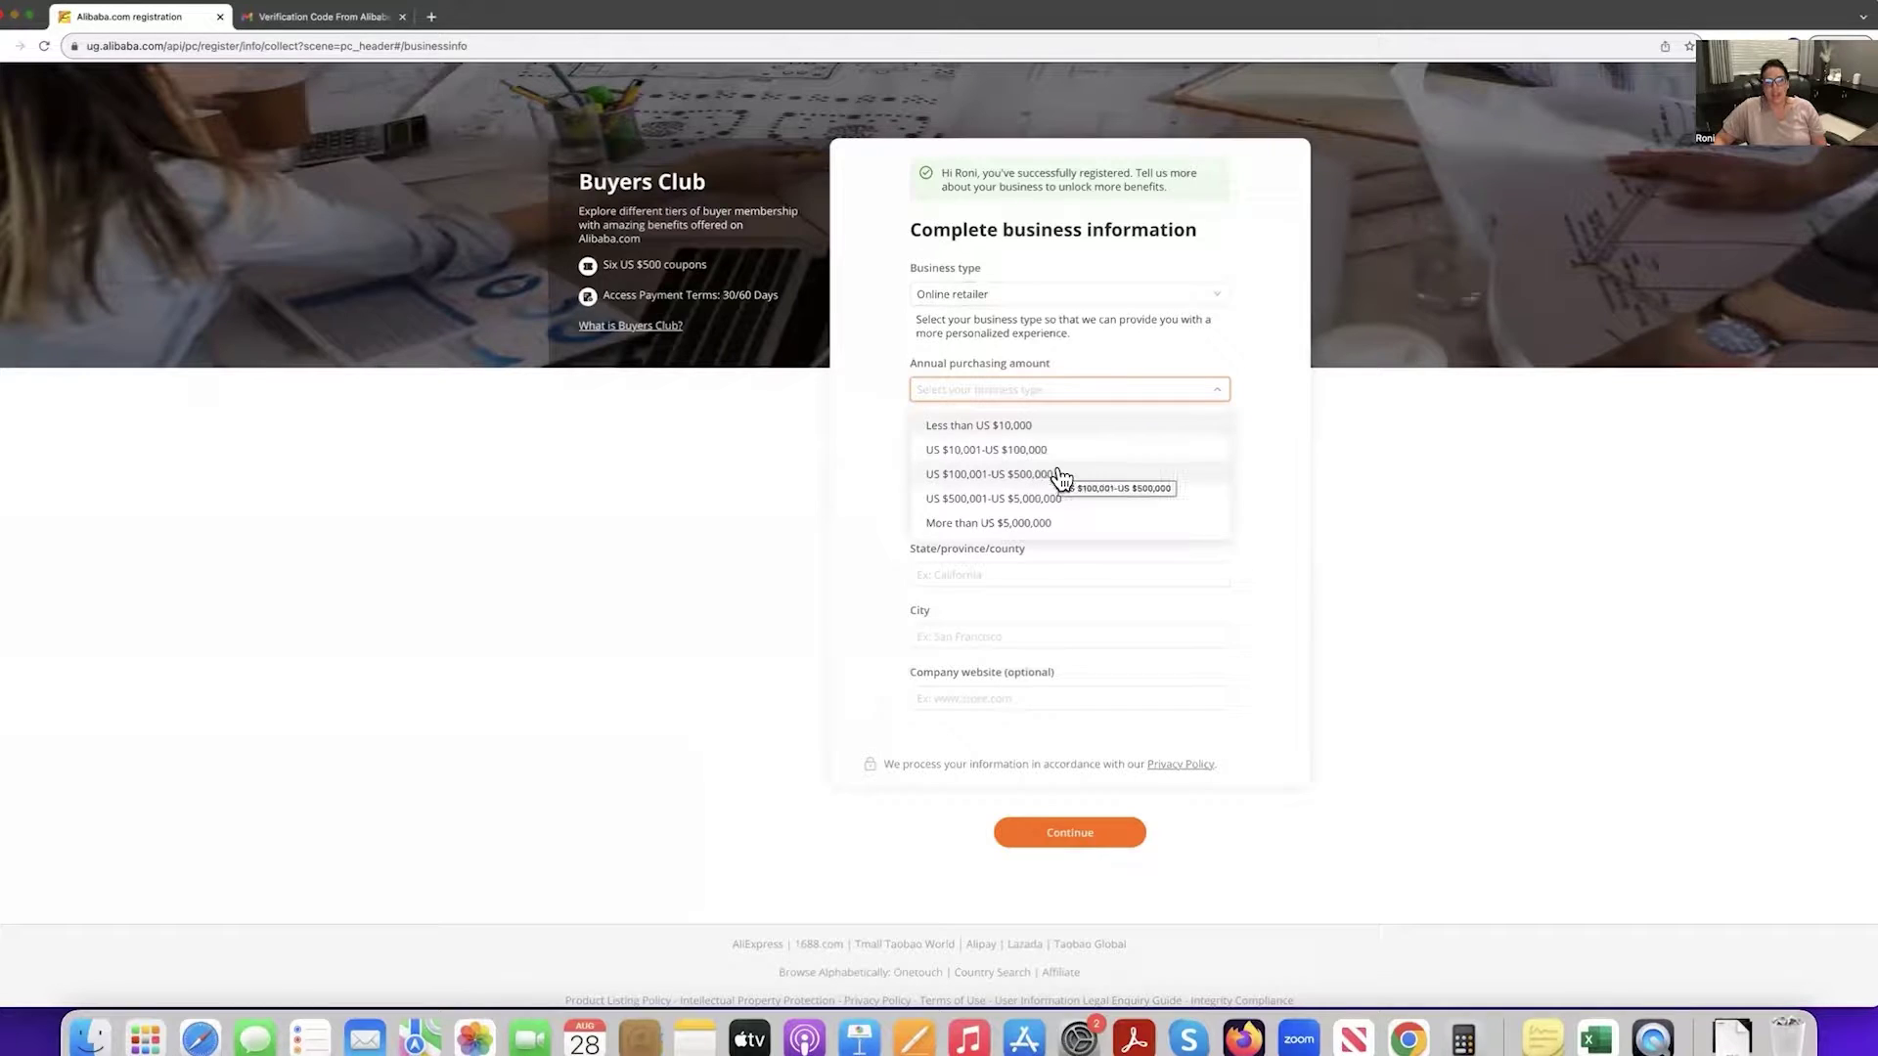
pyautogui.click(1010, 450)
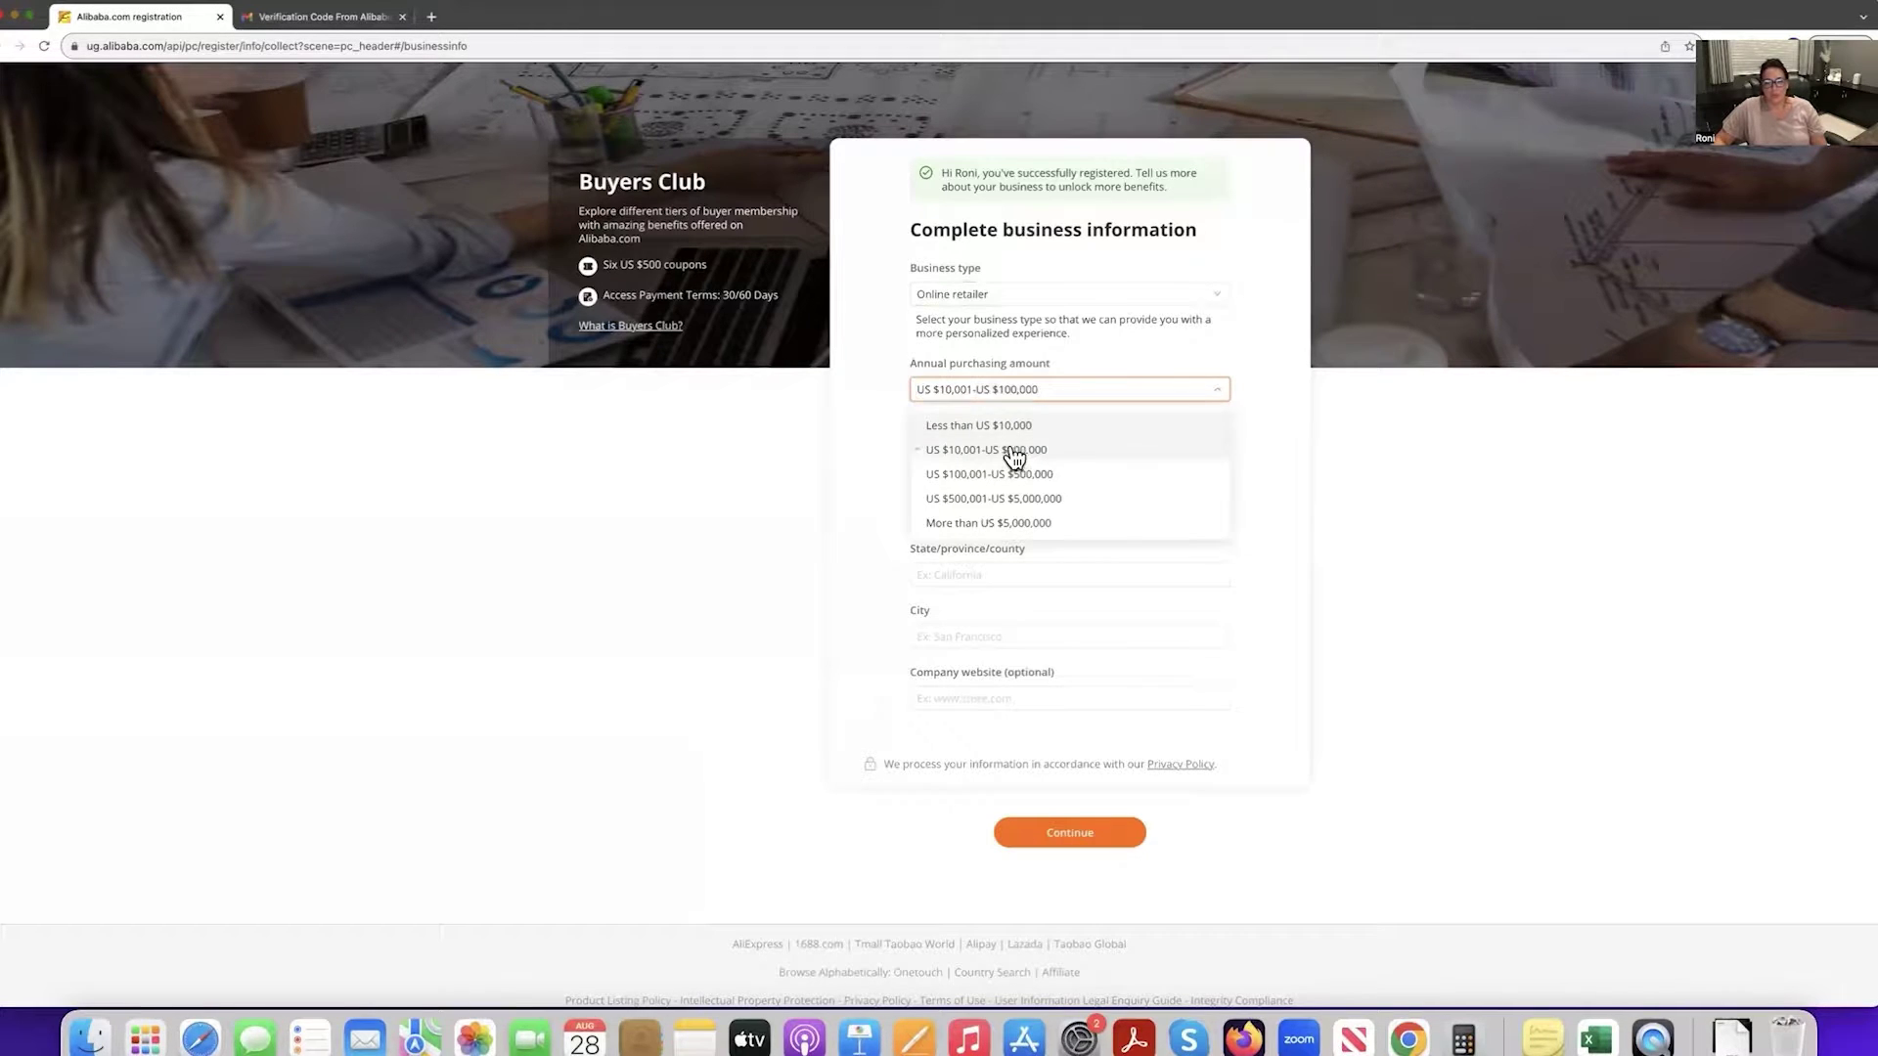
pyautogui.click(1008, 451)
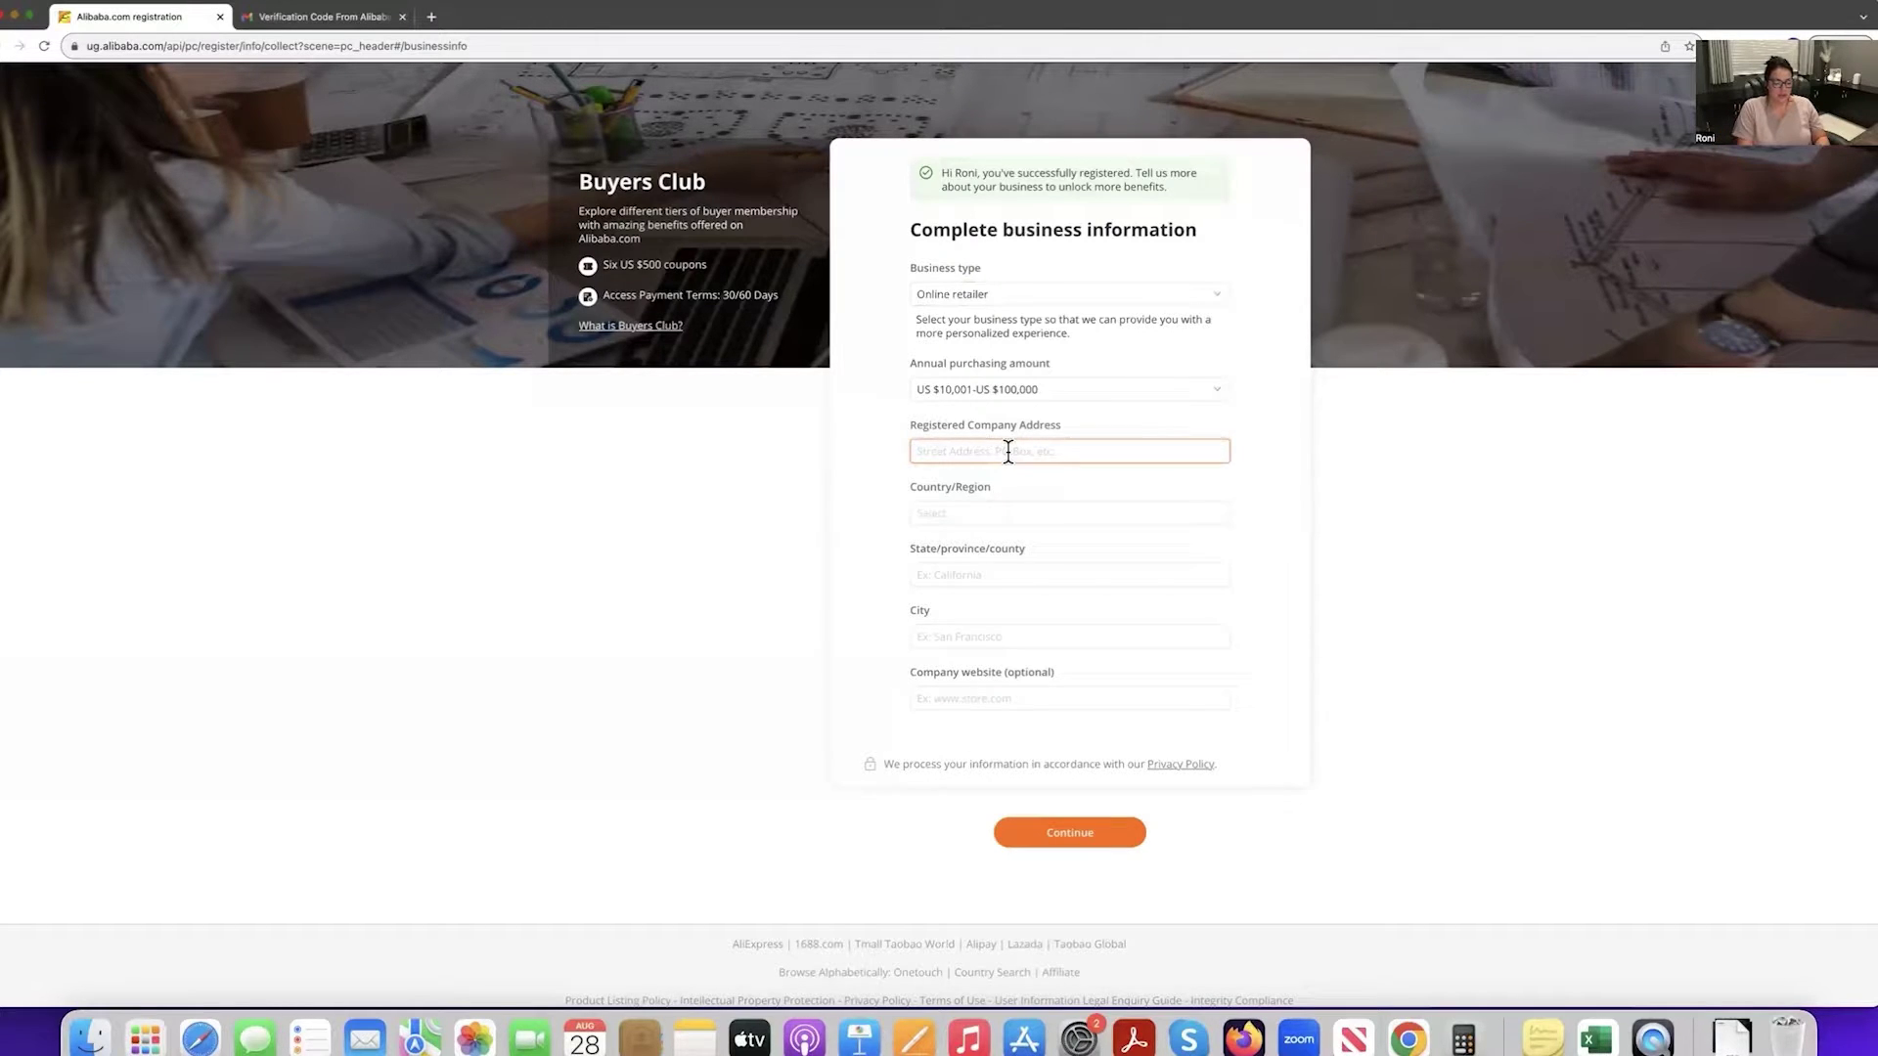
# Enter the company street address and select United States of America and California.
pyautogui.write('PO BOX')
pyautogui.press('BackSpace')
pyautogui.press('BackSpace')
pyautogui.press('BackSpace')
pyautogui.press('BackSpace')
pyautogui.press('BackSpace')
pyautogui.press('BackSpace')
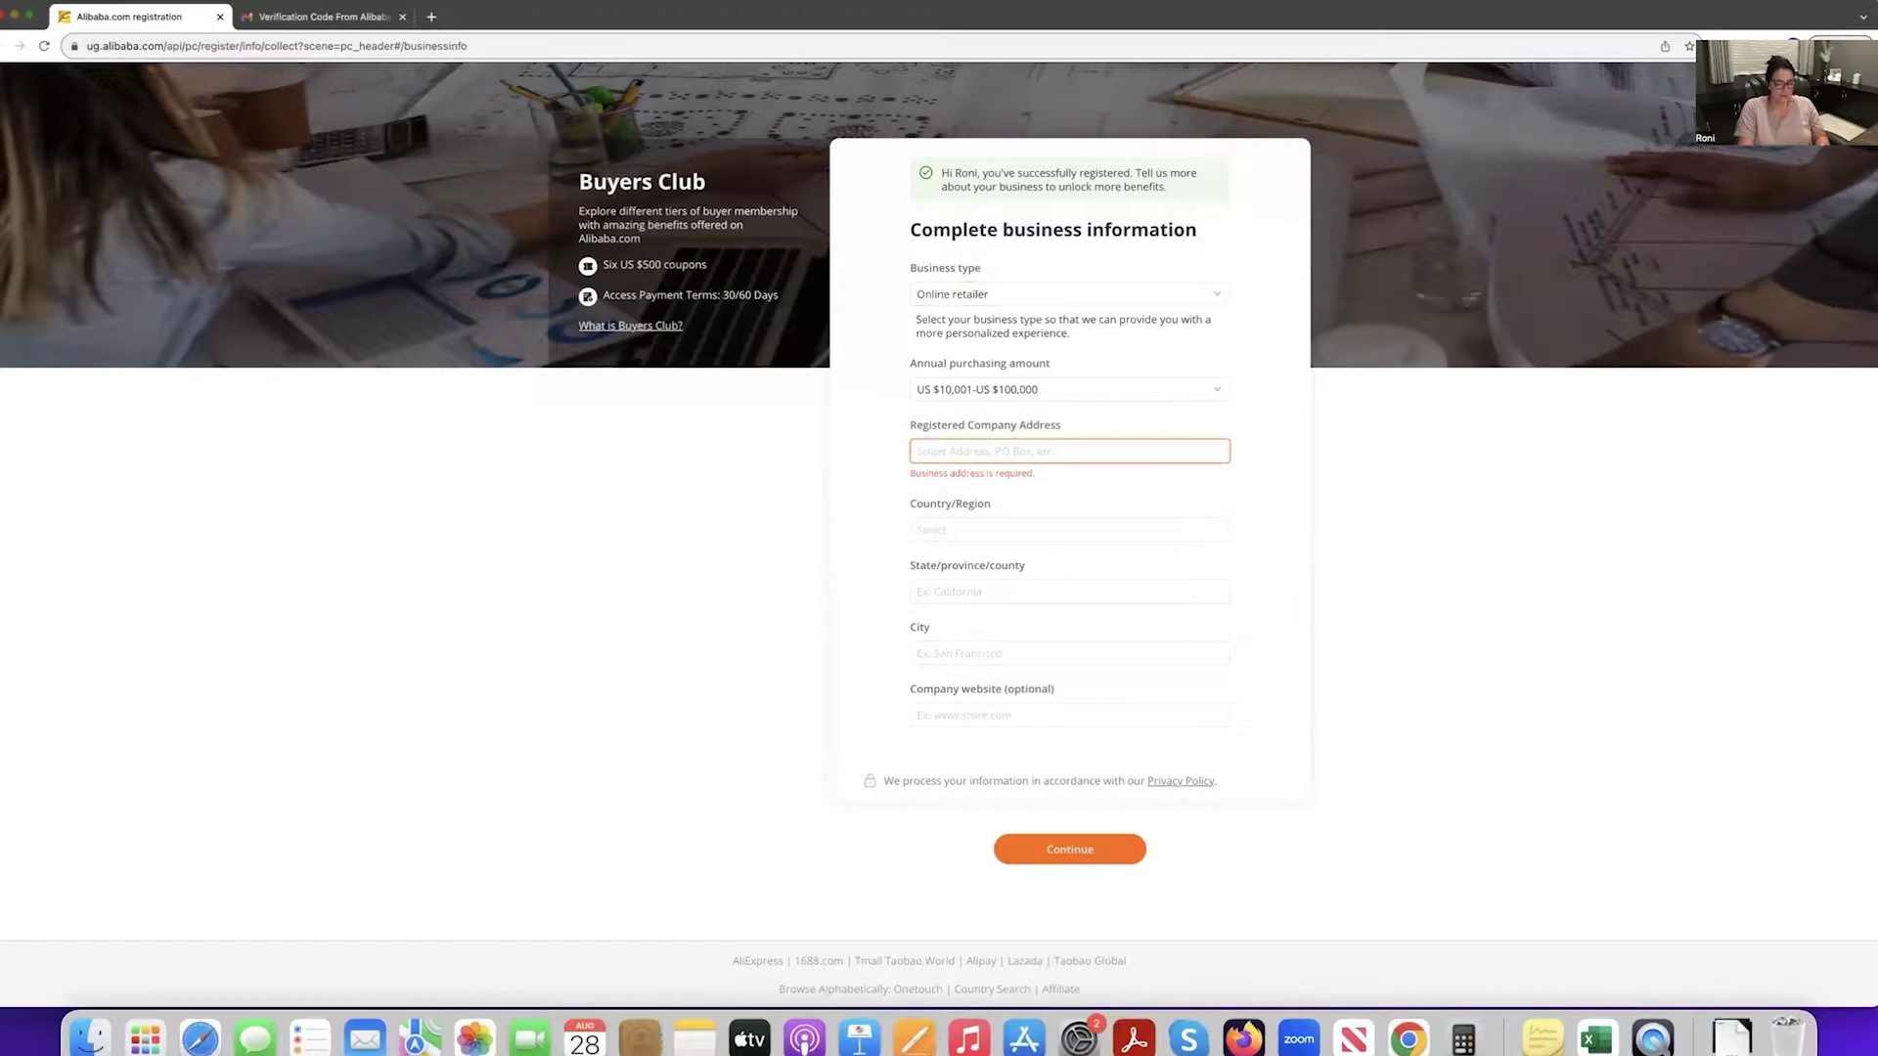
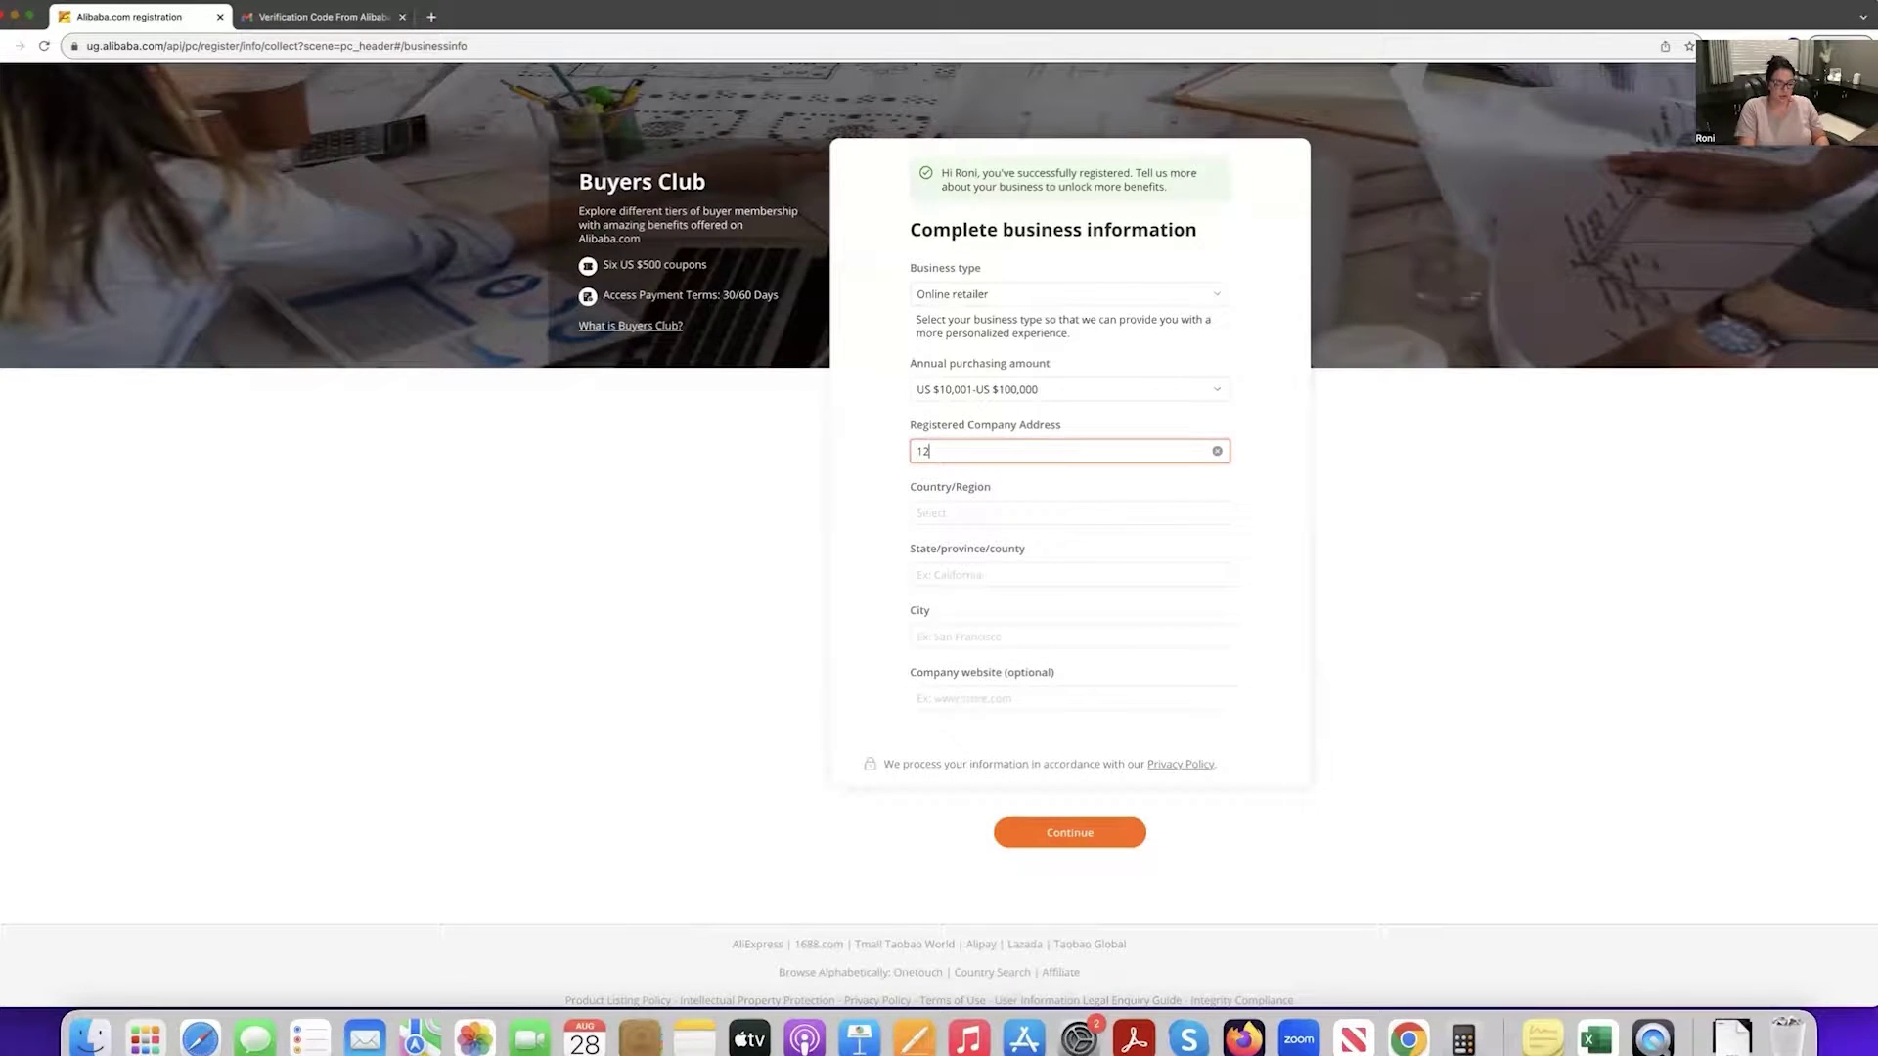
pyautogui.click(1018, 512)
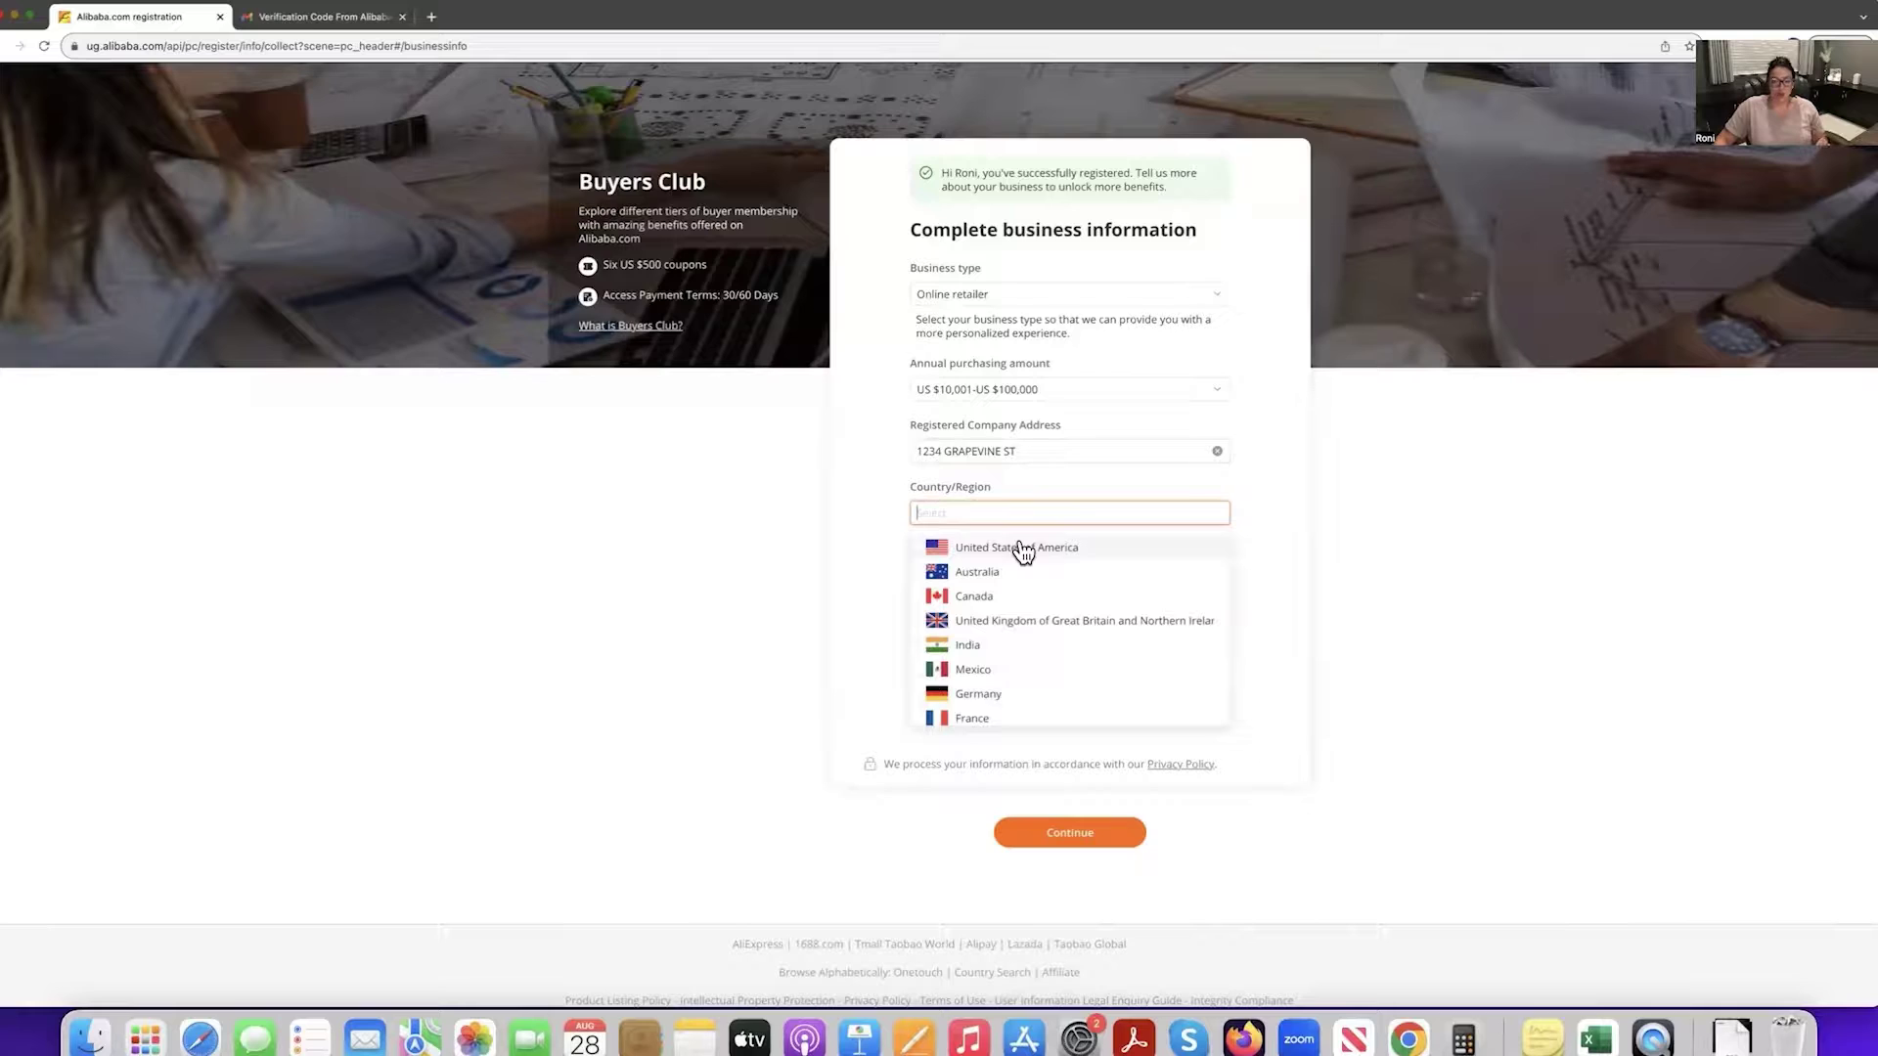
pyautogui.click(1023, 549)
pyautogui.click(1005, 573)
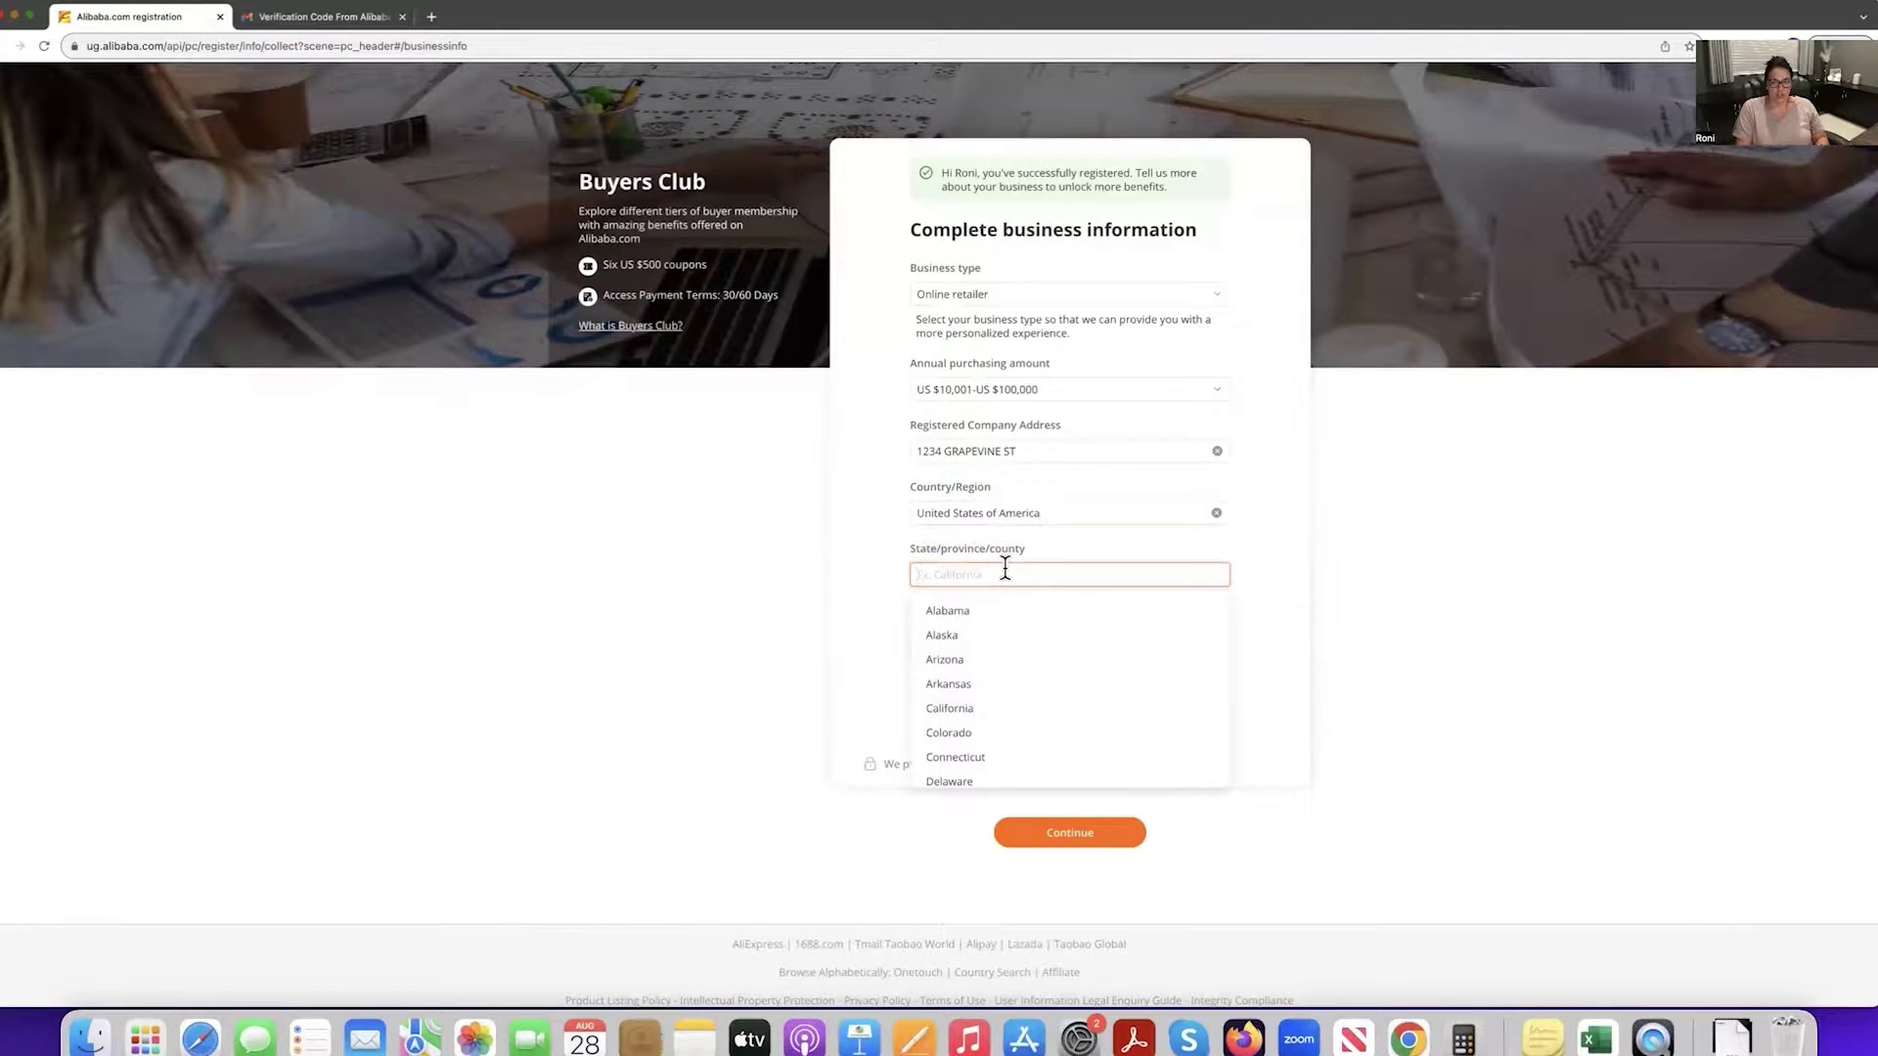
pyautogui.click(951, 711)
# Enter the city, put N/A as the company website and submit the business details.
pyautogui.click(997, 637)
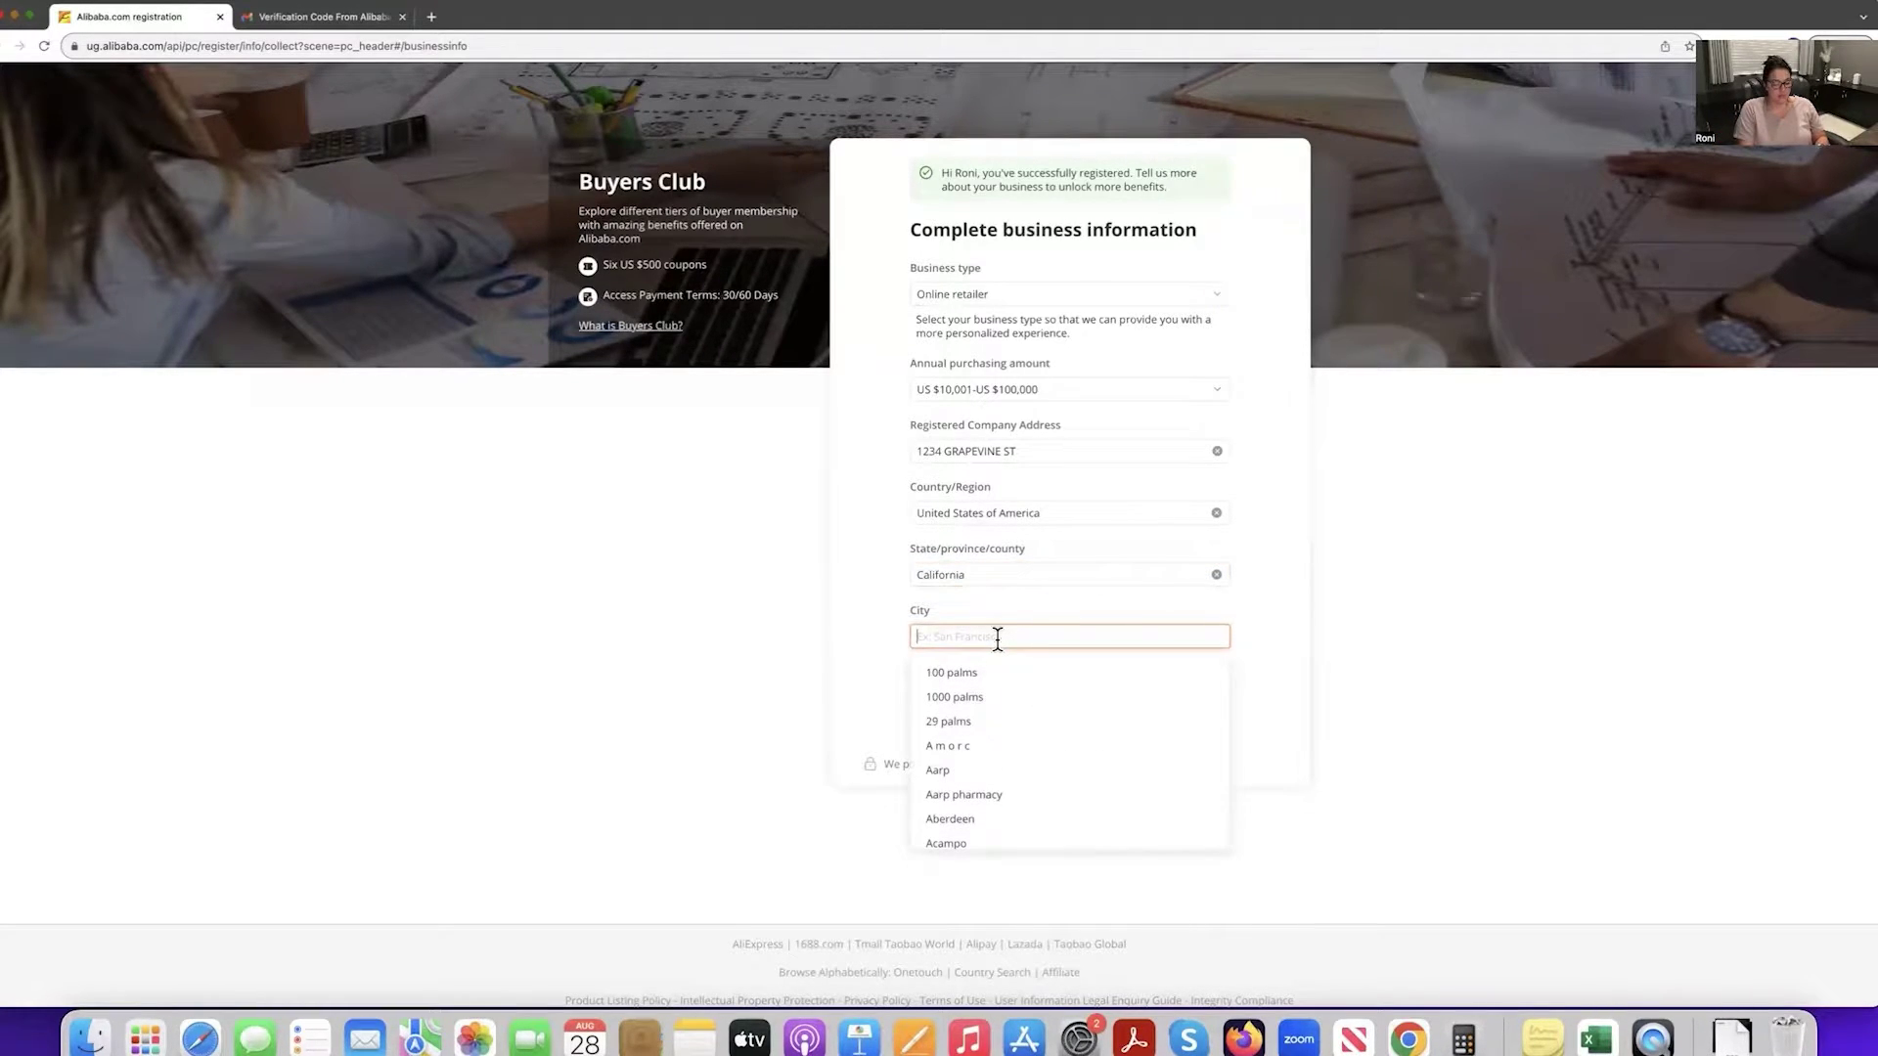
pyautogui.write('Geln')
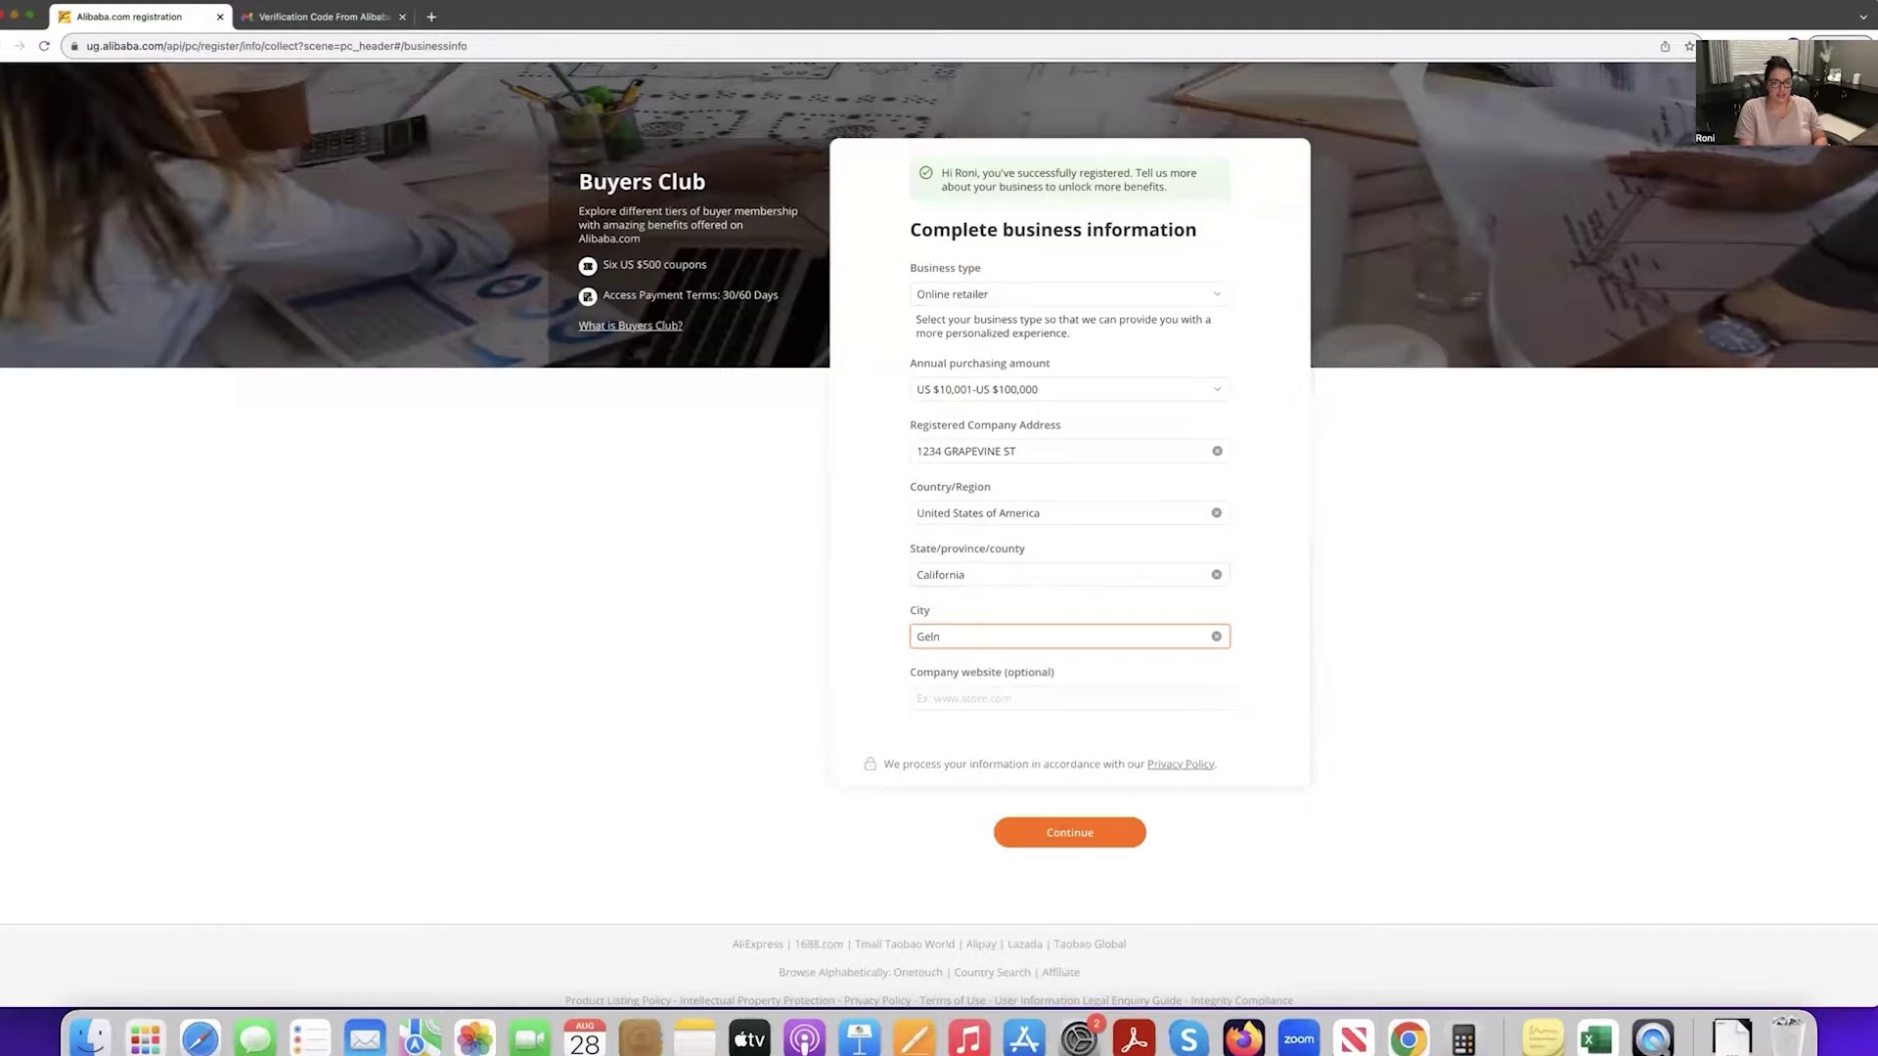
pyautogui.press('BackSpace')
pyautogui.press('BackSpace')
pyautogui.press('BackSpace')
pyautogui.write('l')
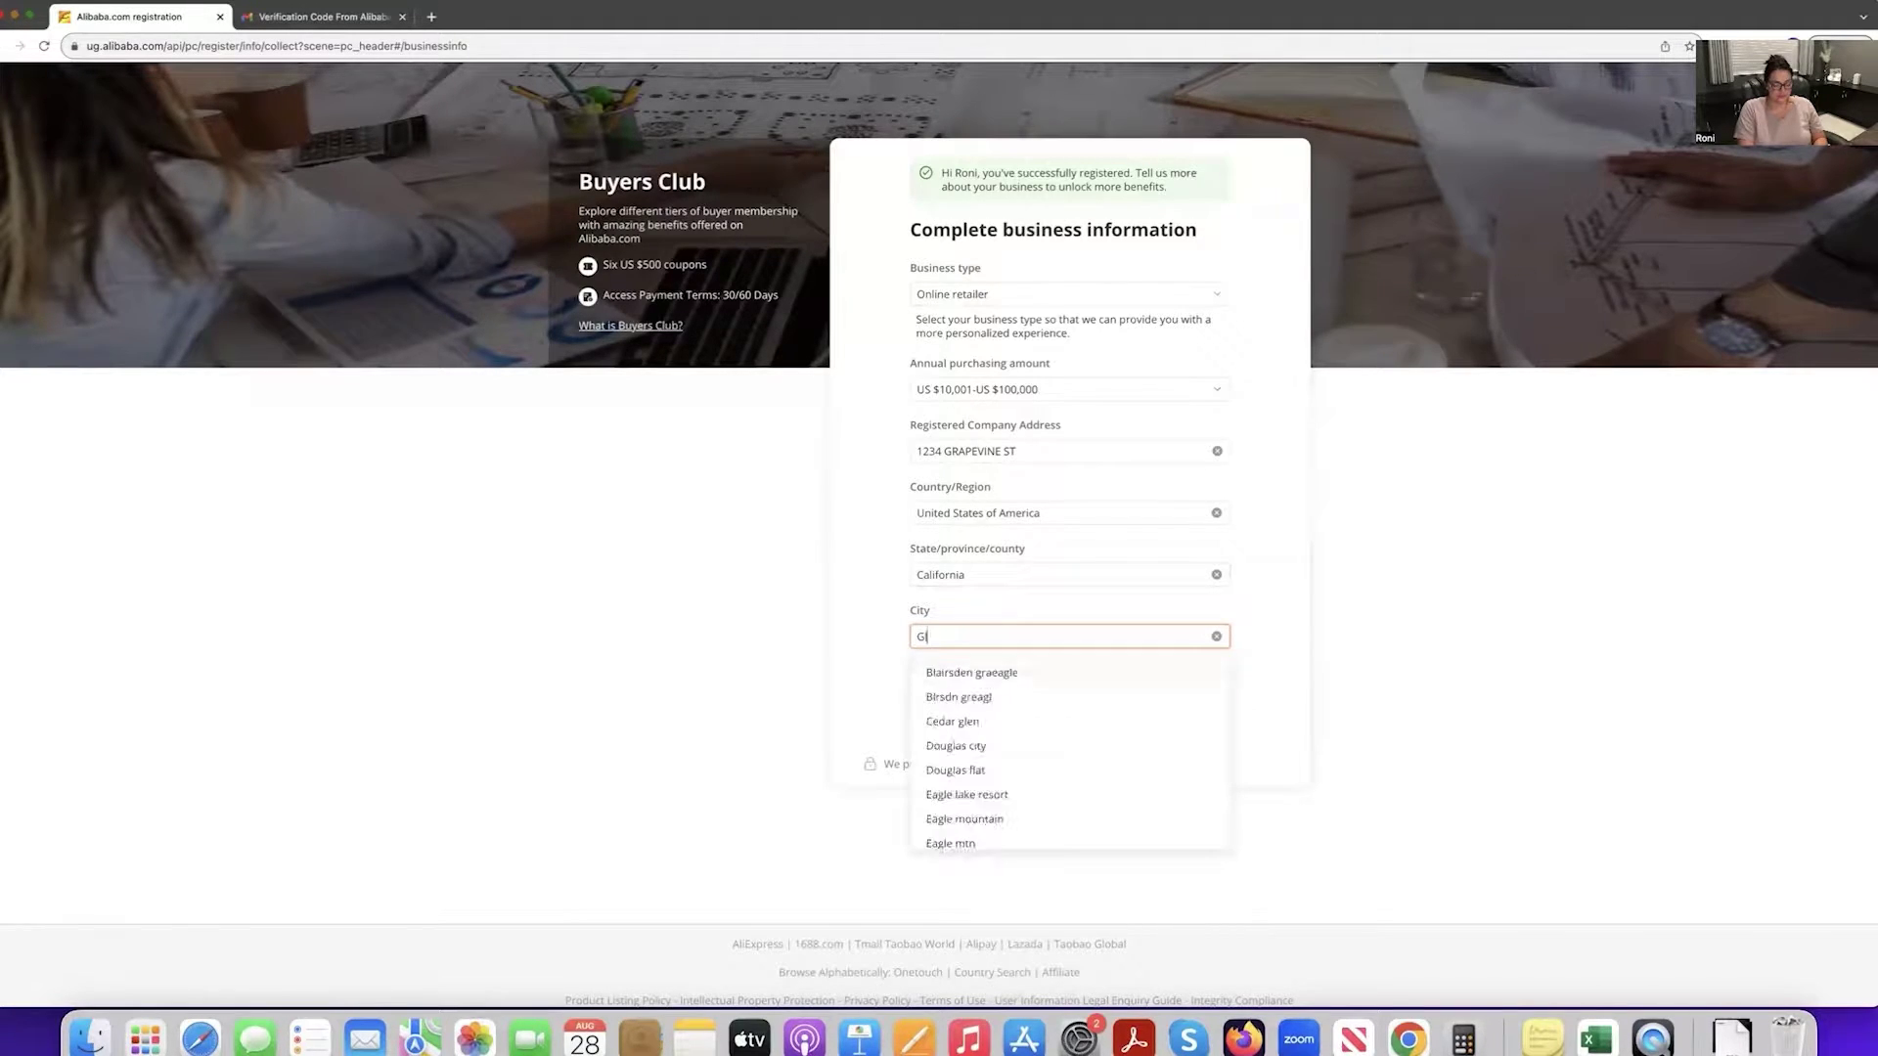
pyautogui.write('endale')
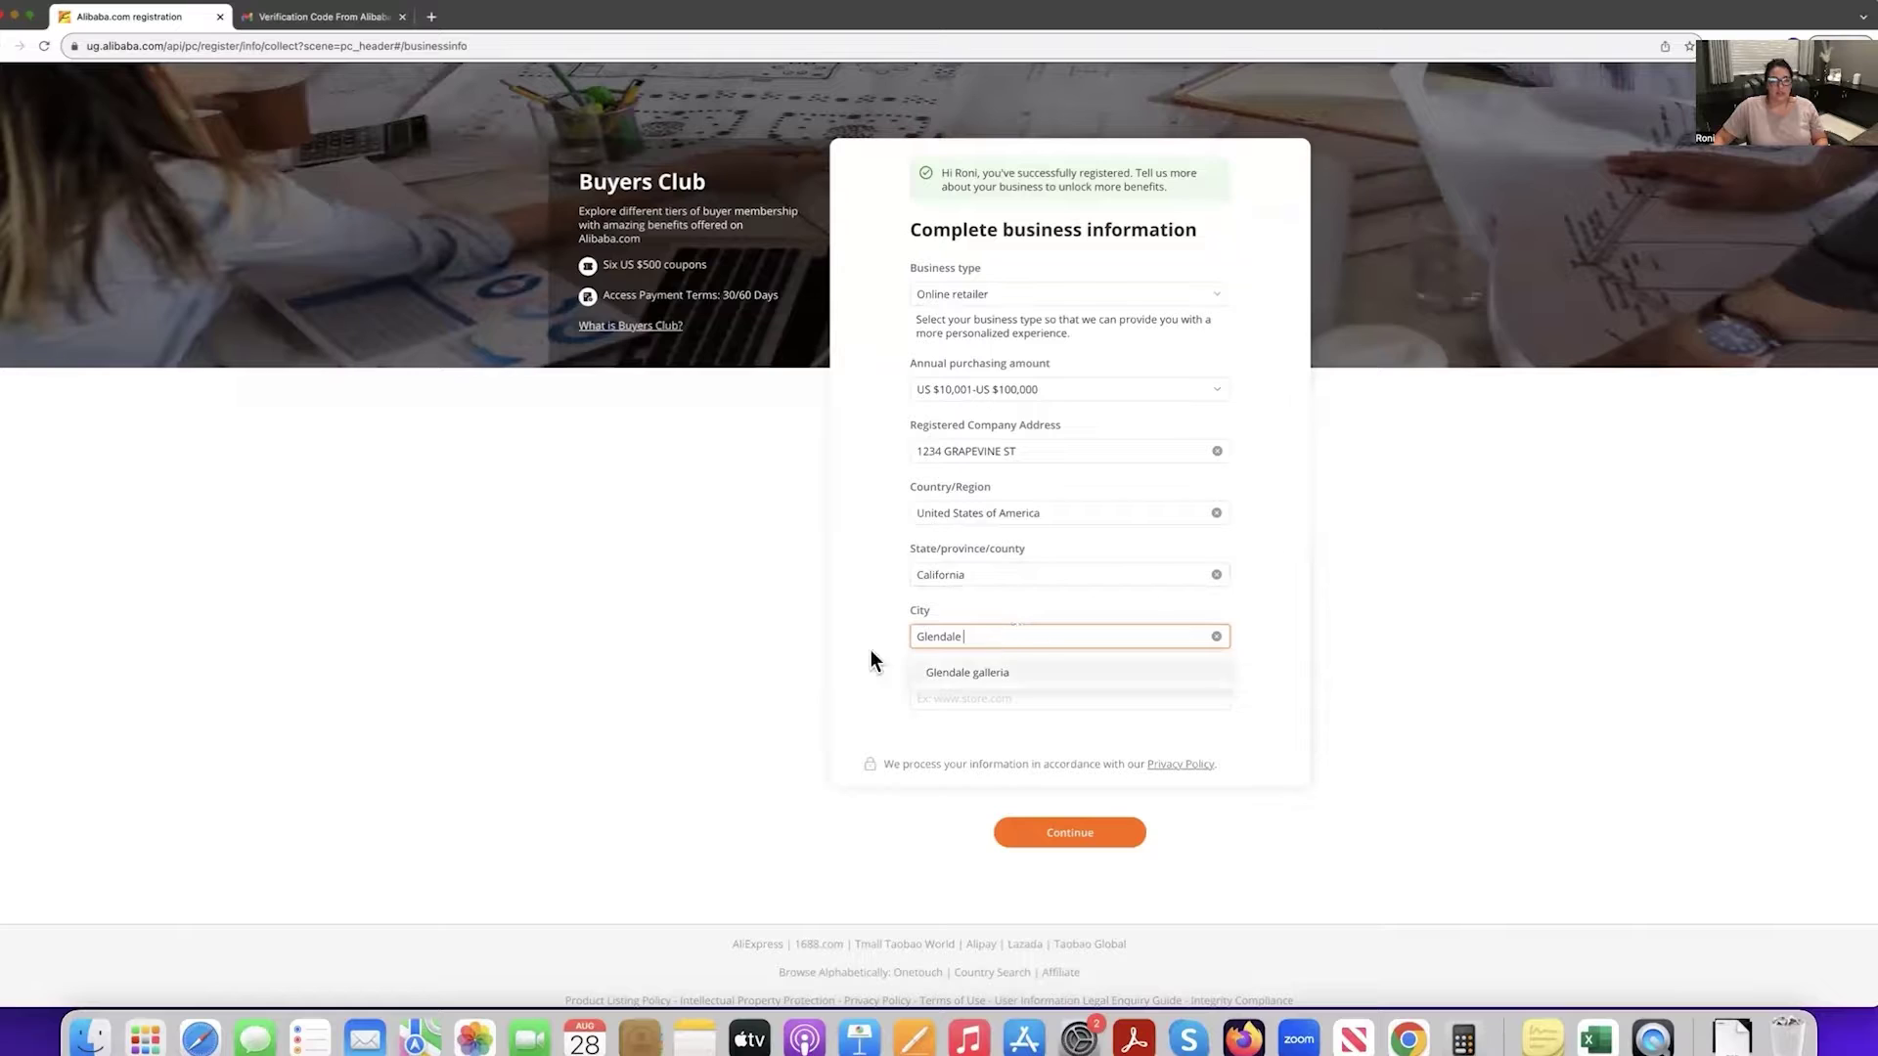
pyautogui.click(860, 655)
pyautogui.click(1013, 698)
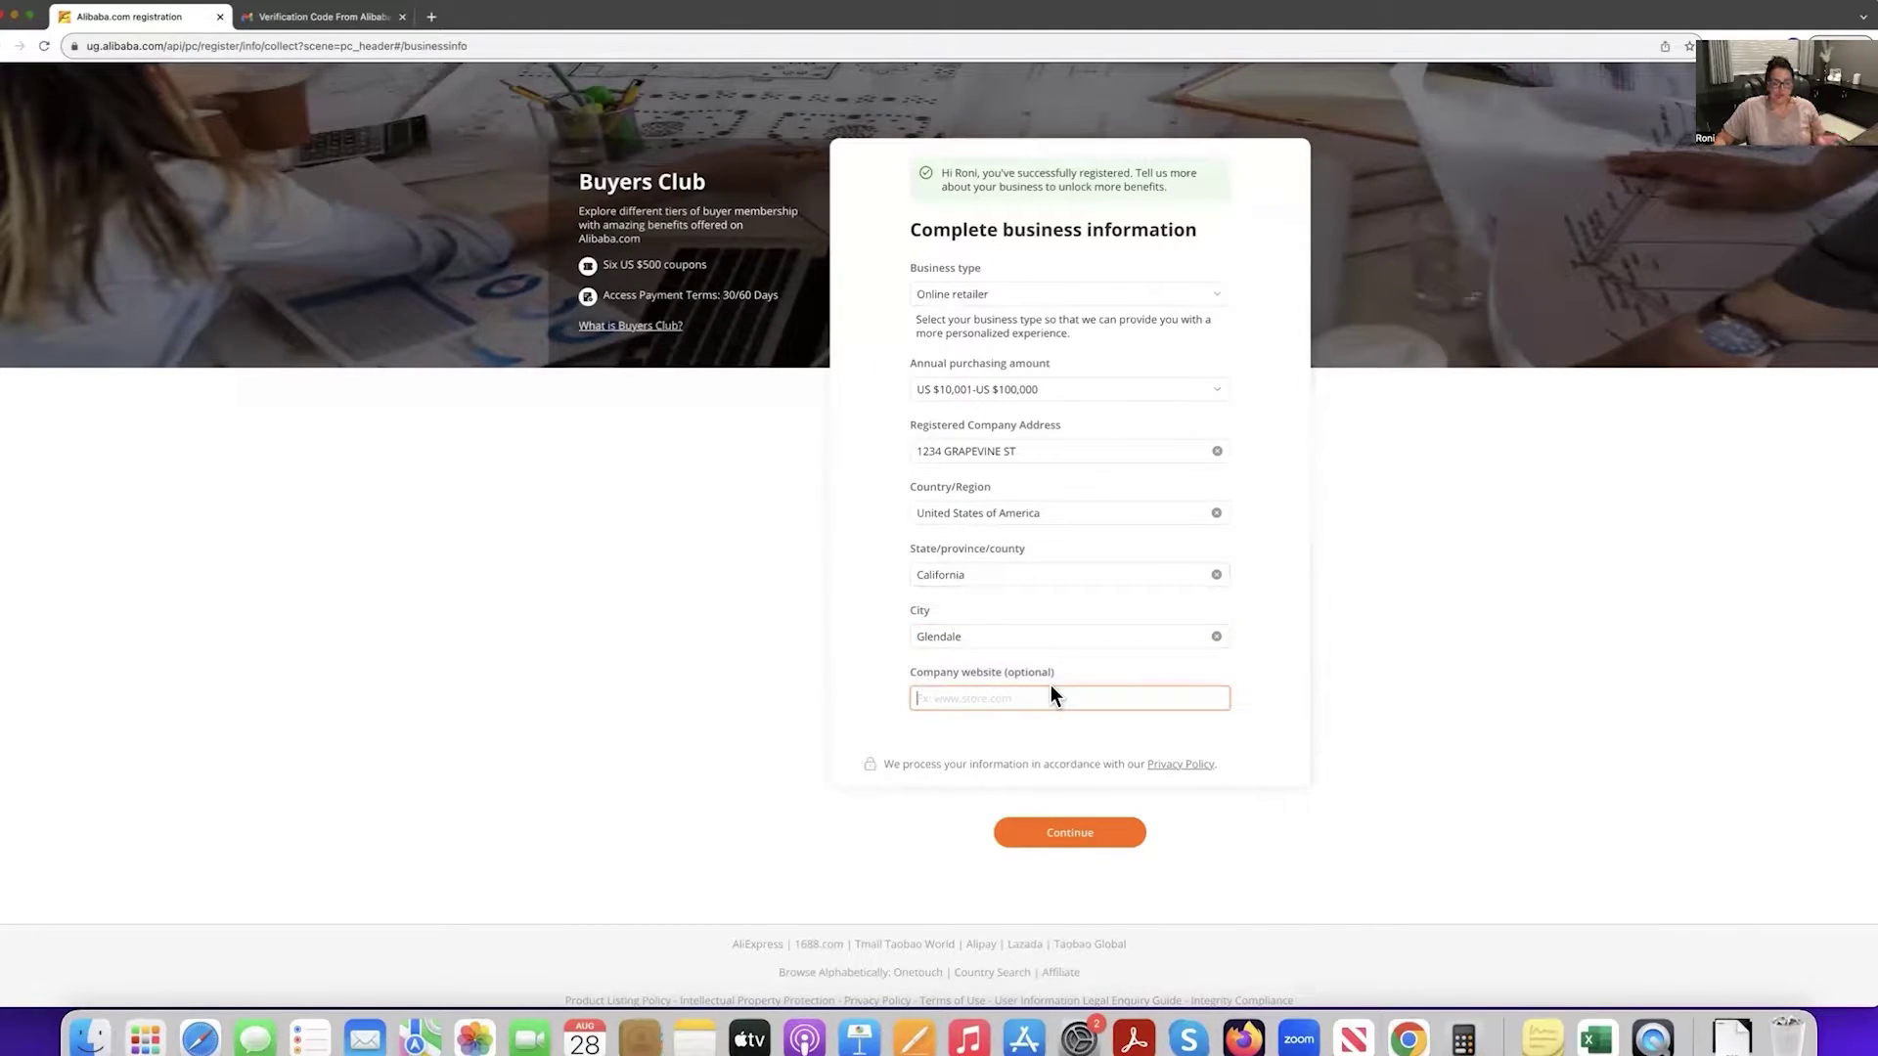
pyautogui.write('N/A')
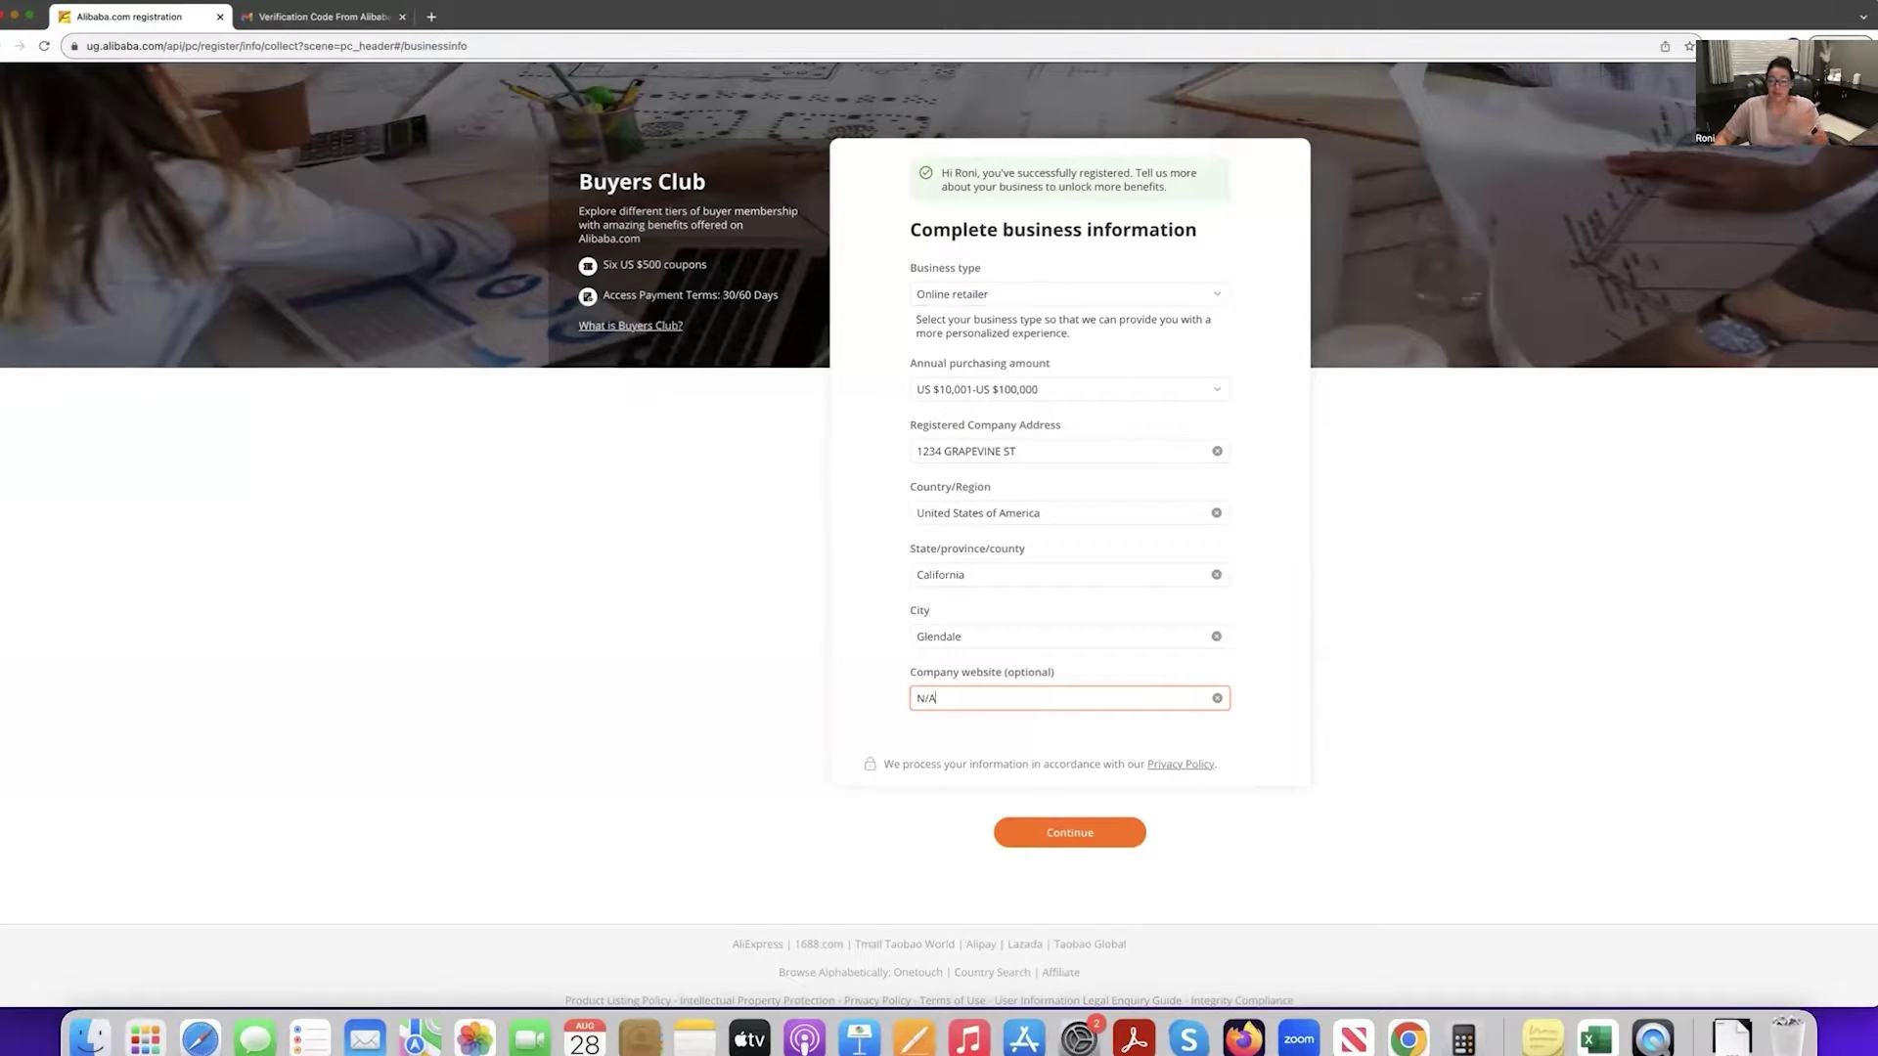
pyautogui.click(1084, 834)
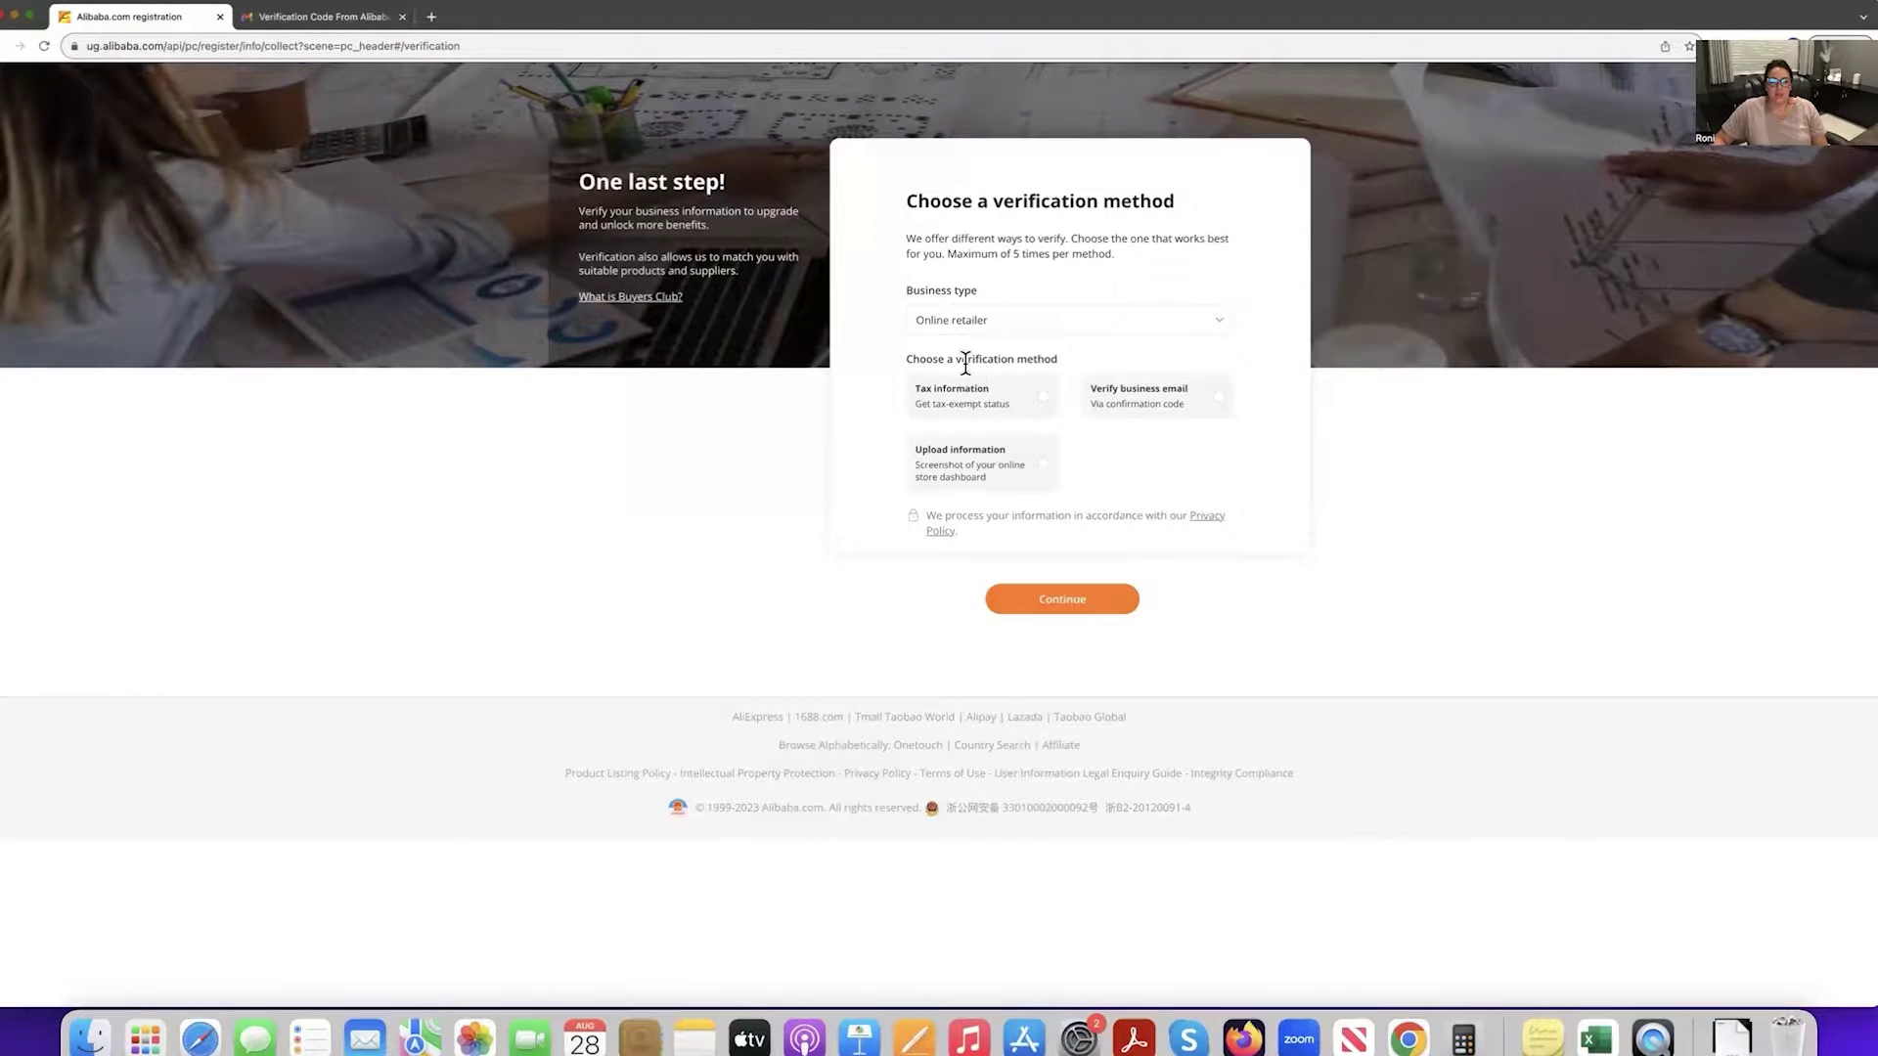
# Select the Verify business email option on the verification page.
pyautogui.moveTo(913, 360); pyautogui.dragTo(1050, 358)
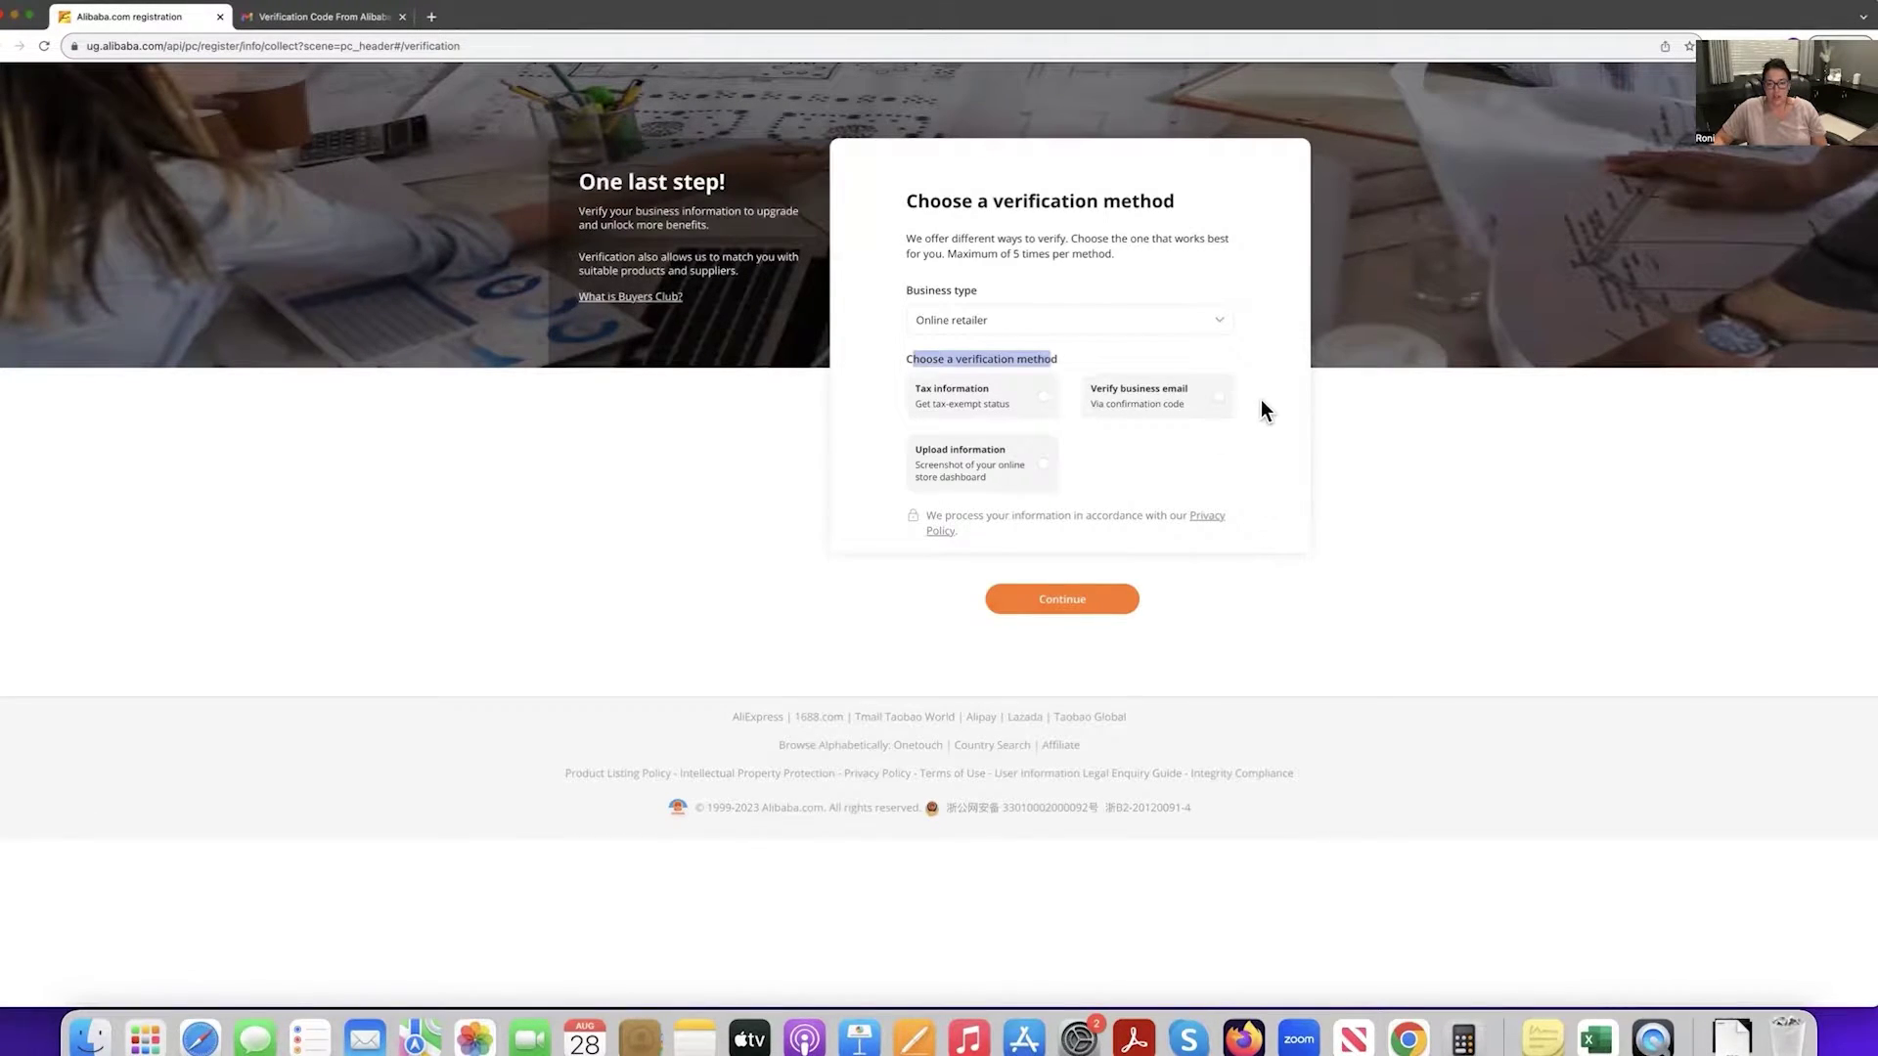
pyautogui.click(1220, 409)
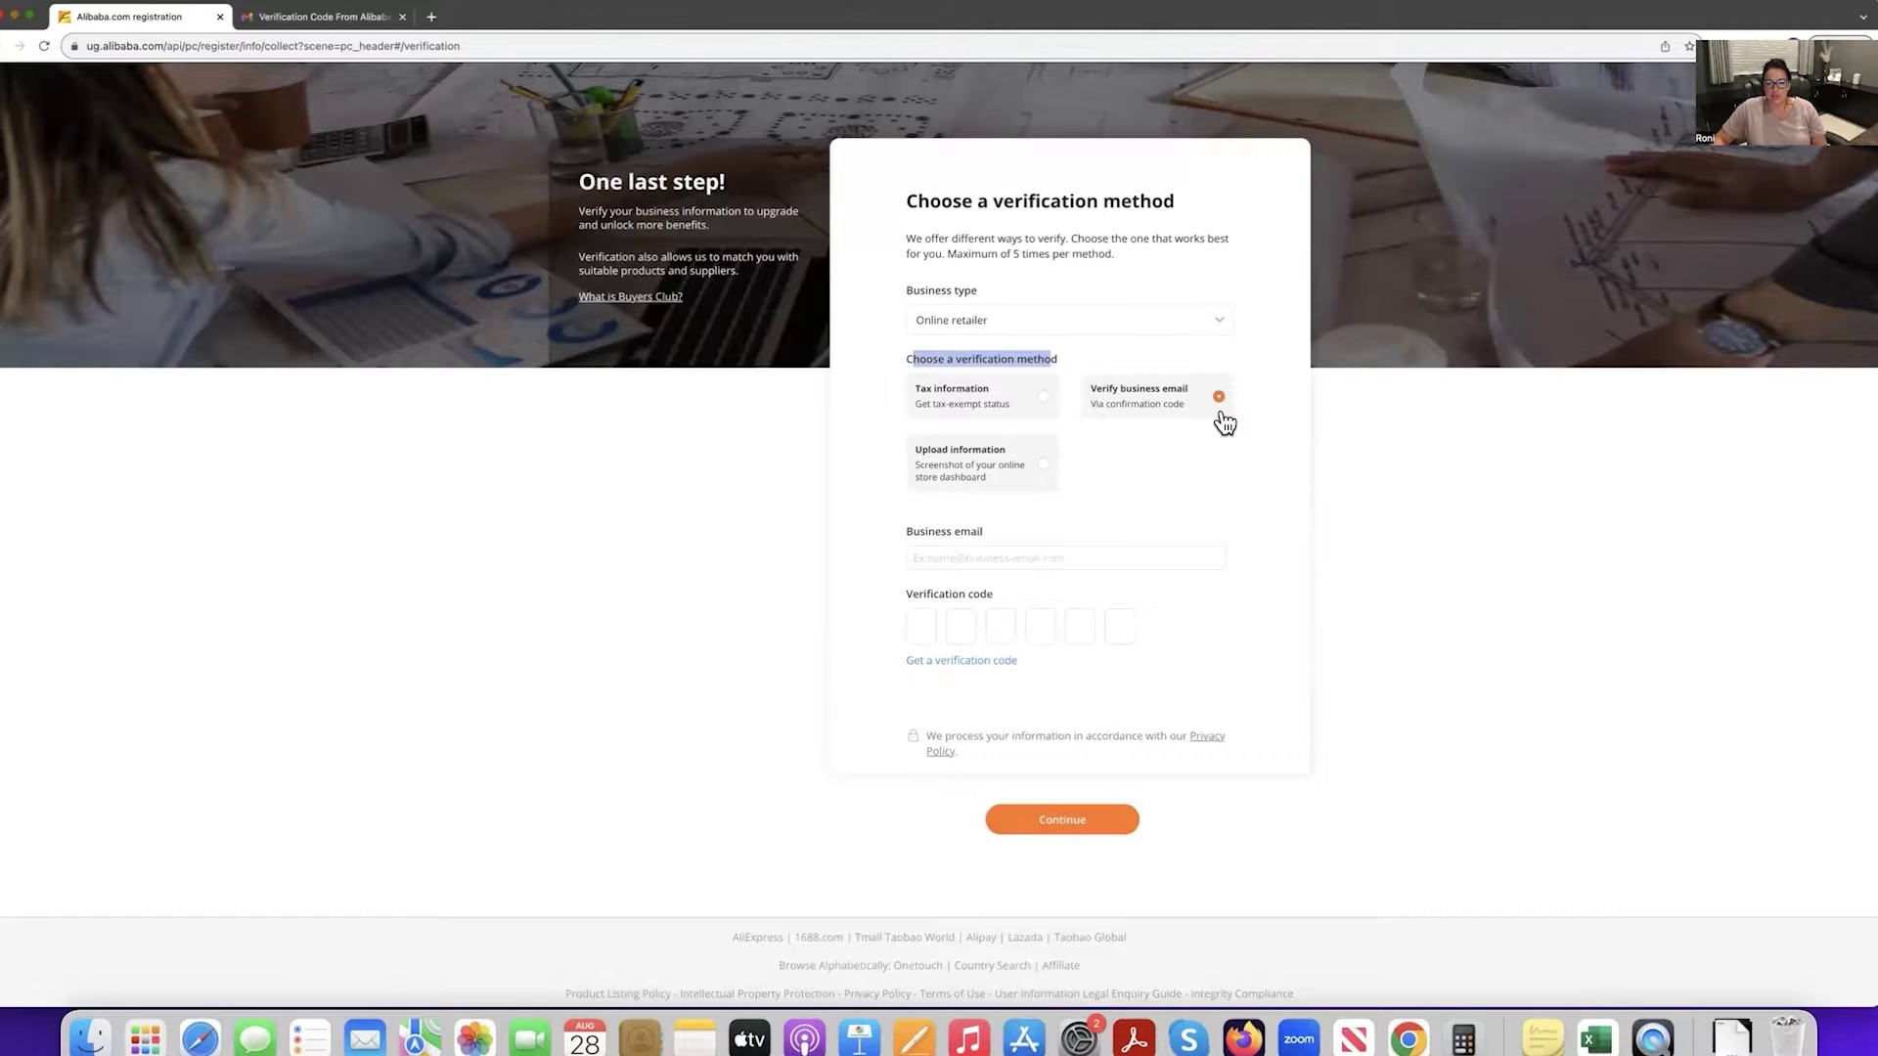
# Enter the business e-mail address and request a verification code be sent to it.
pyautogui.click(1008, 556)
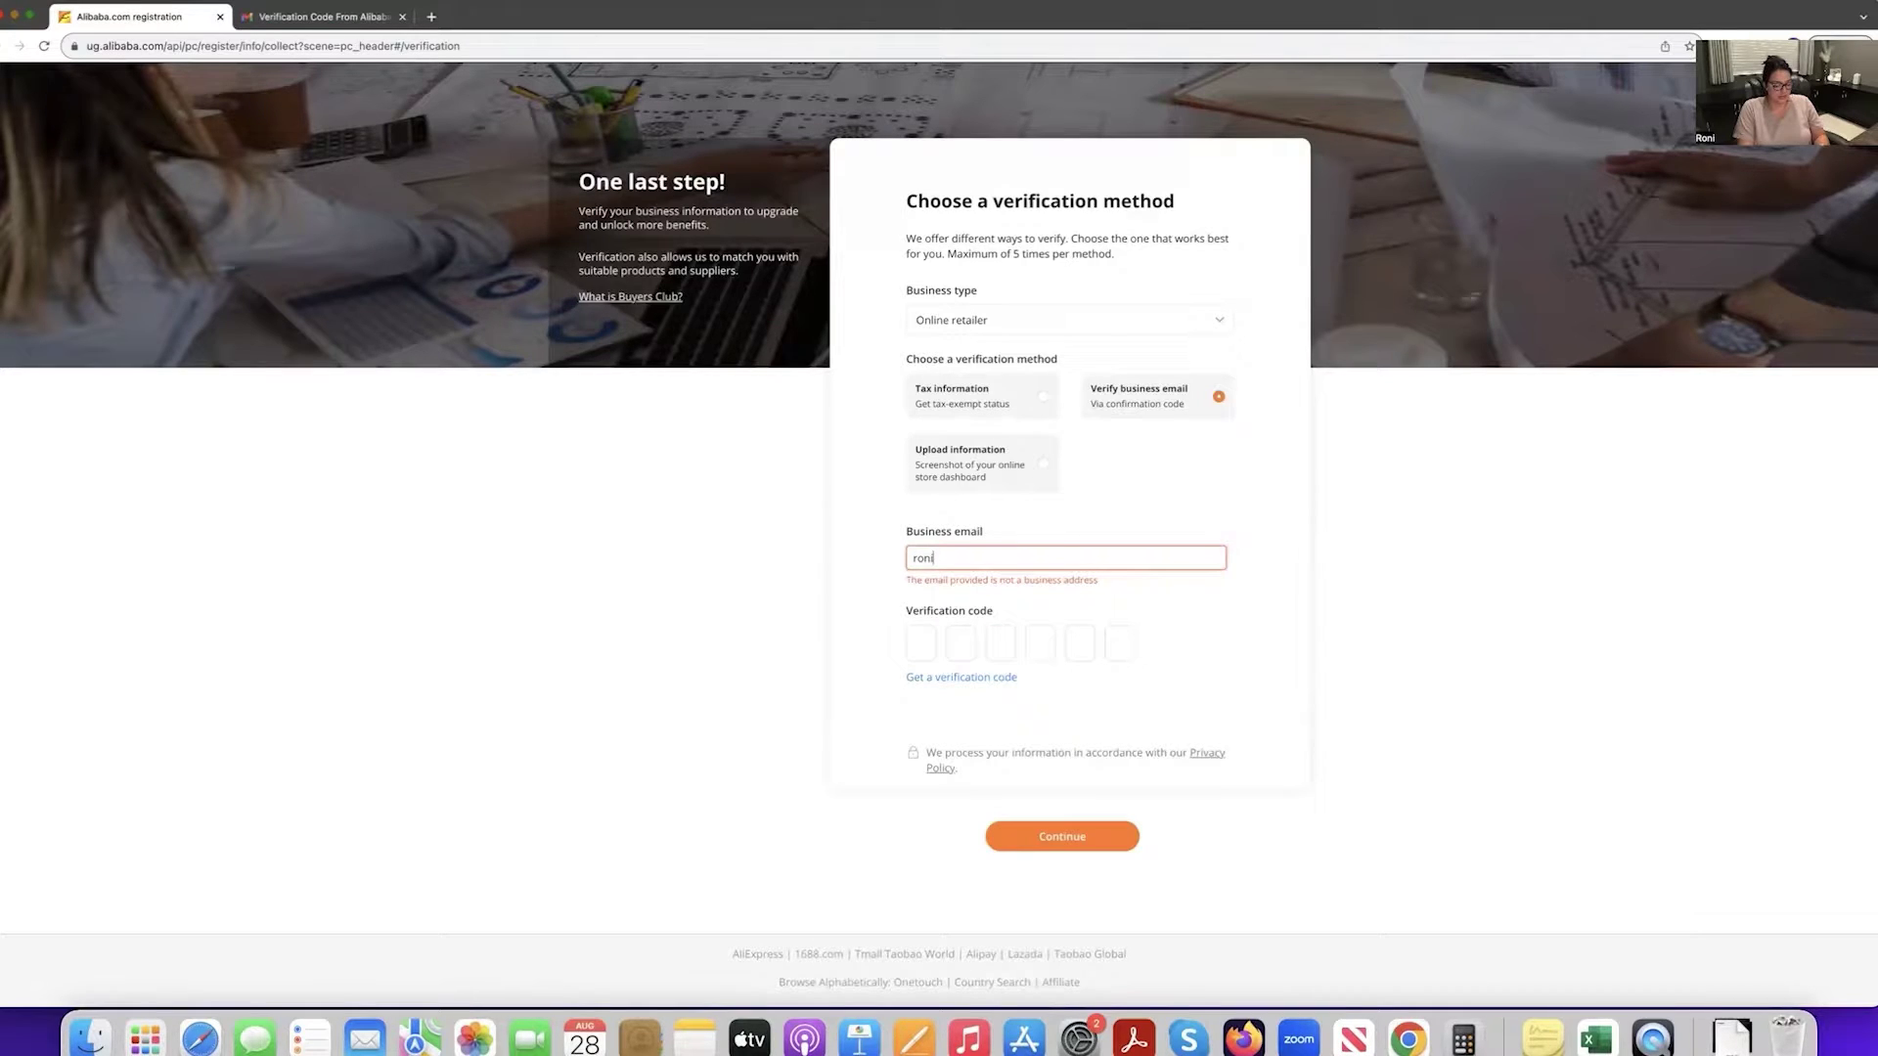
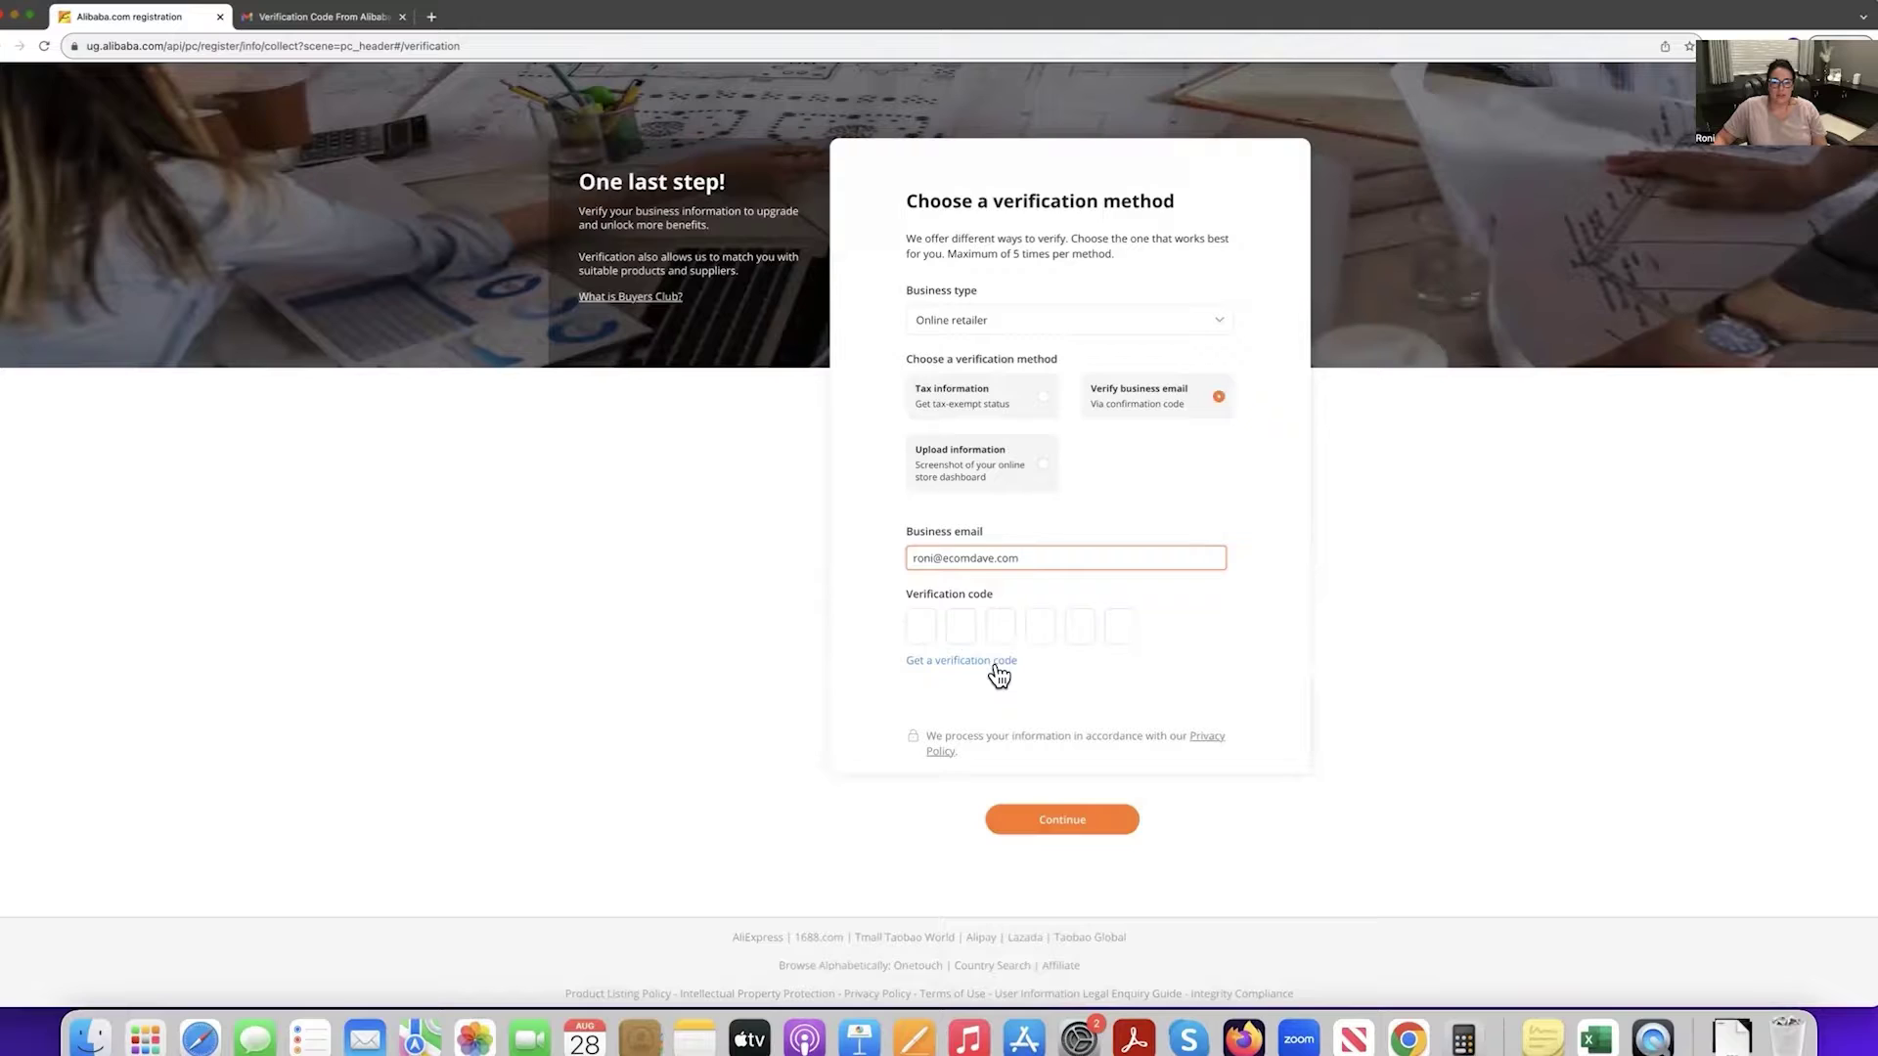
pyautogui.click(999, 667)
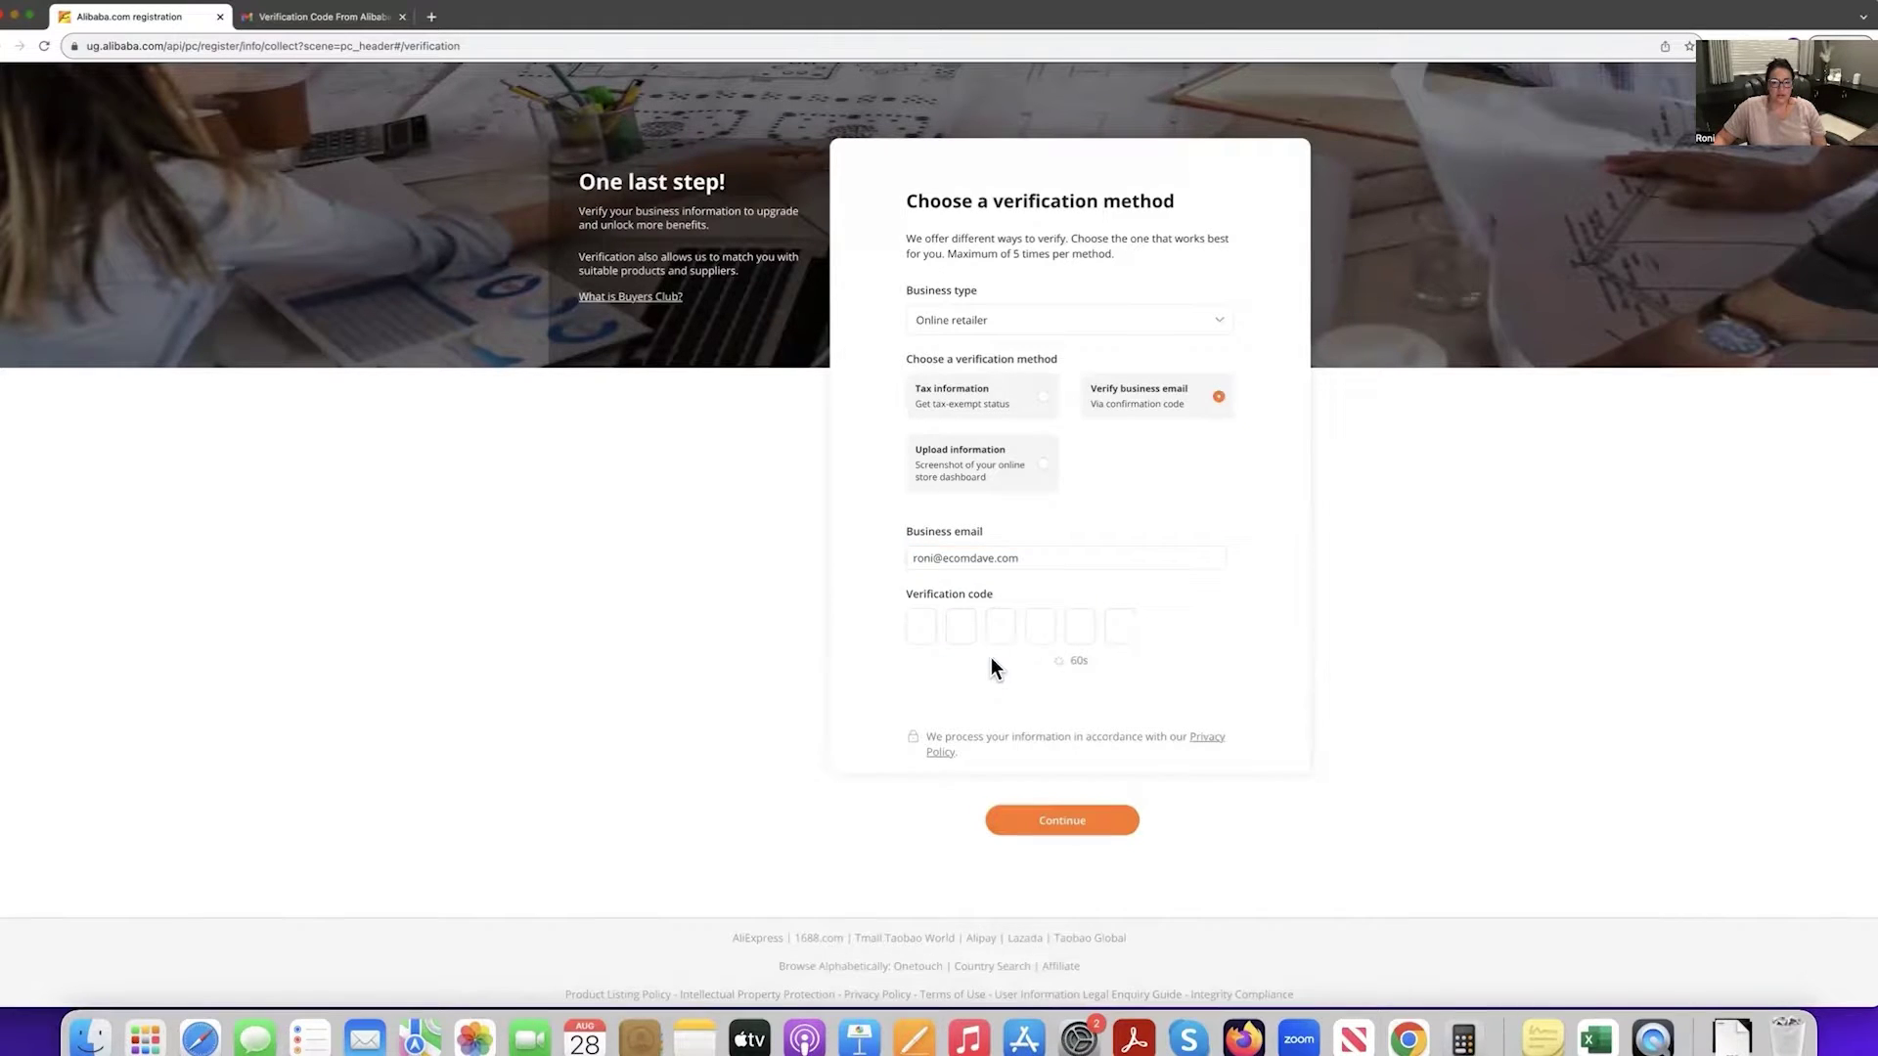
pyautogui.click(320, 13)
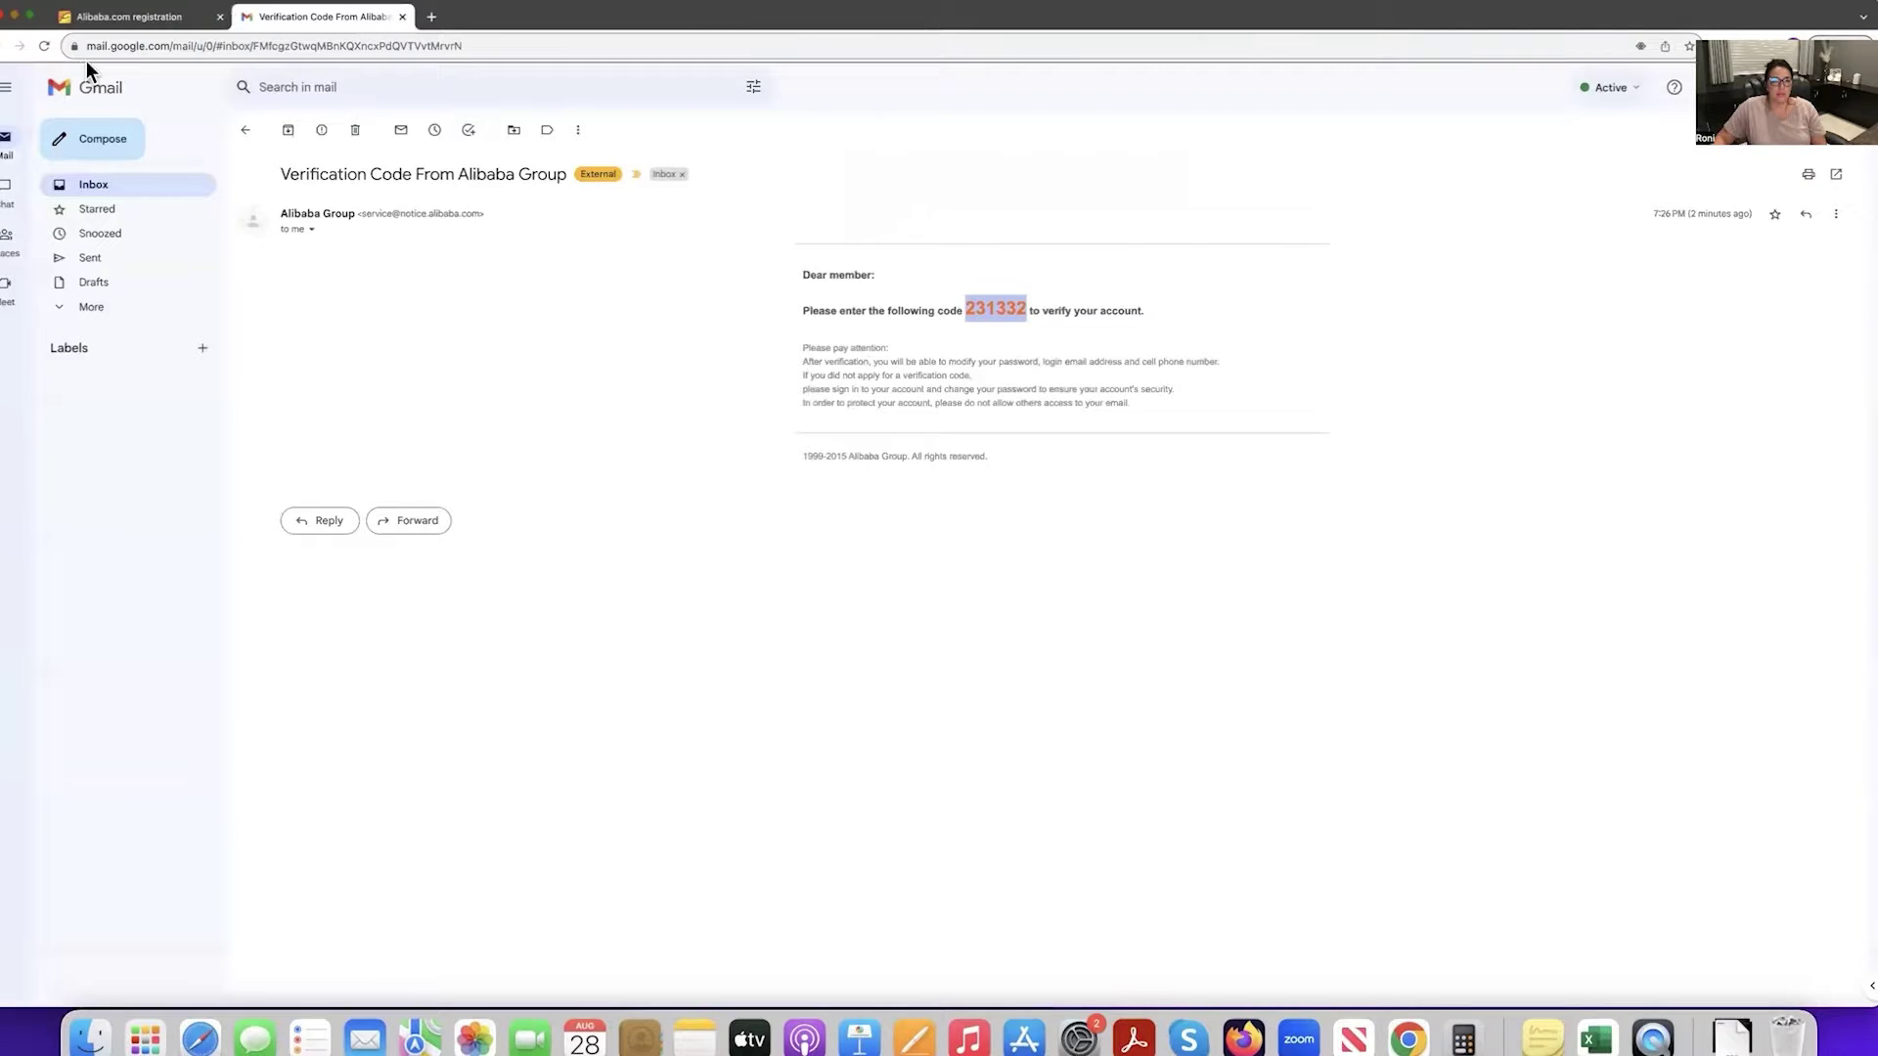
# Reload Gmail to check the Alibaba code e-mail, then return to the registration tab.
pyautogui.click(44, 45)
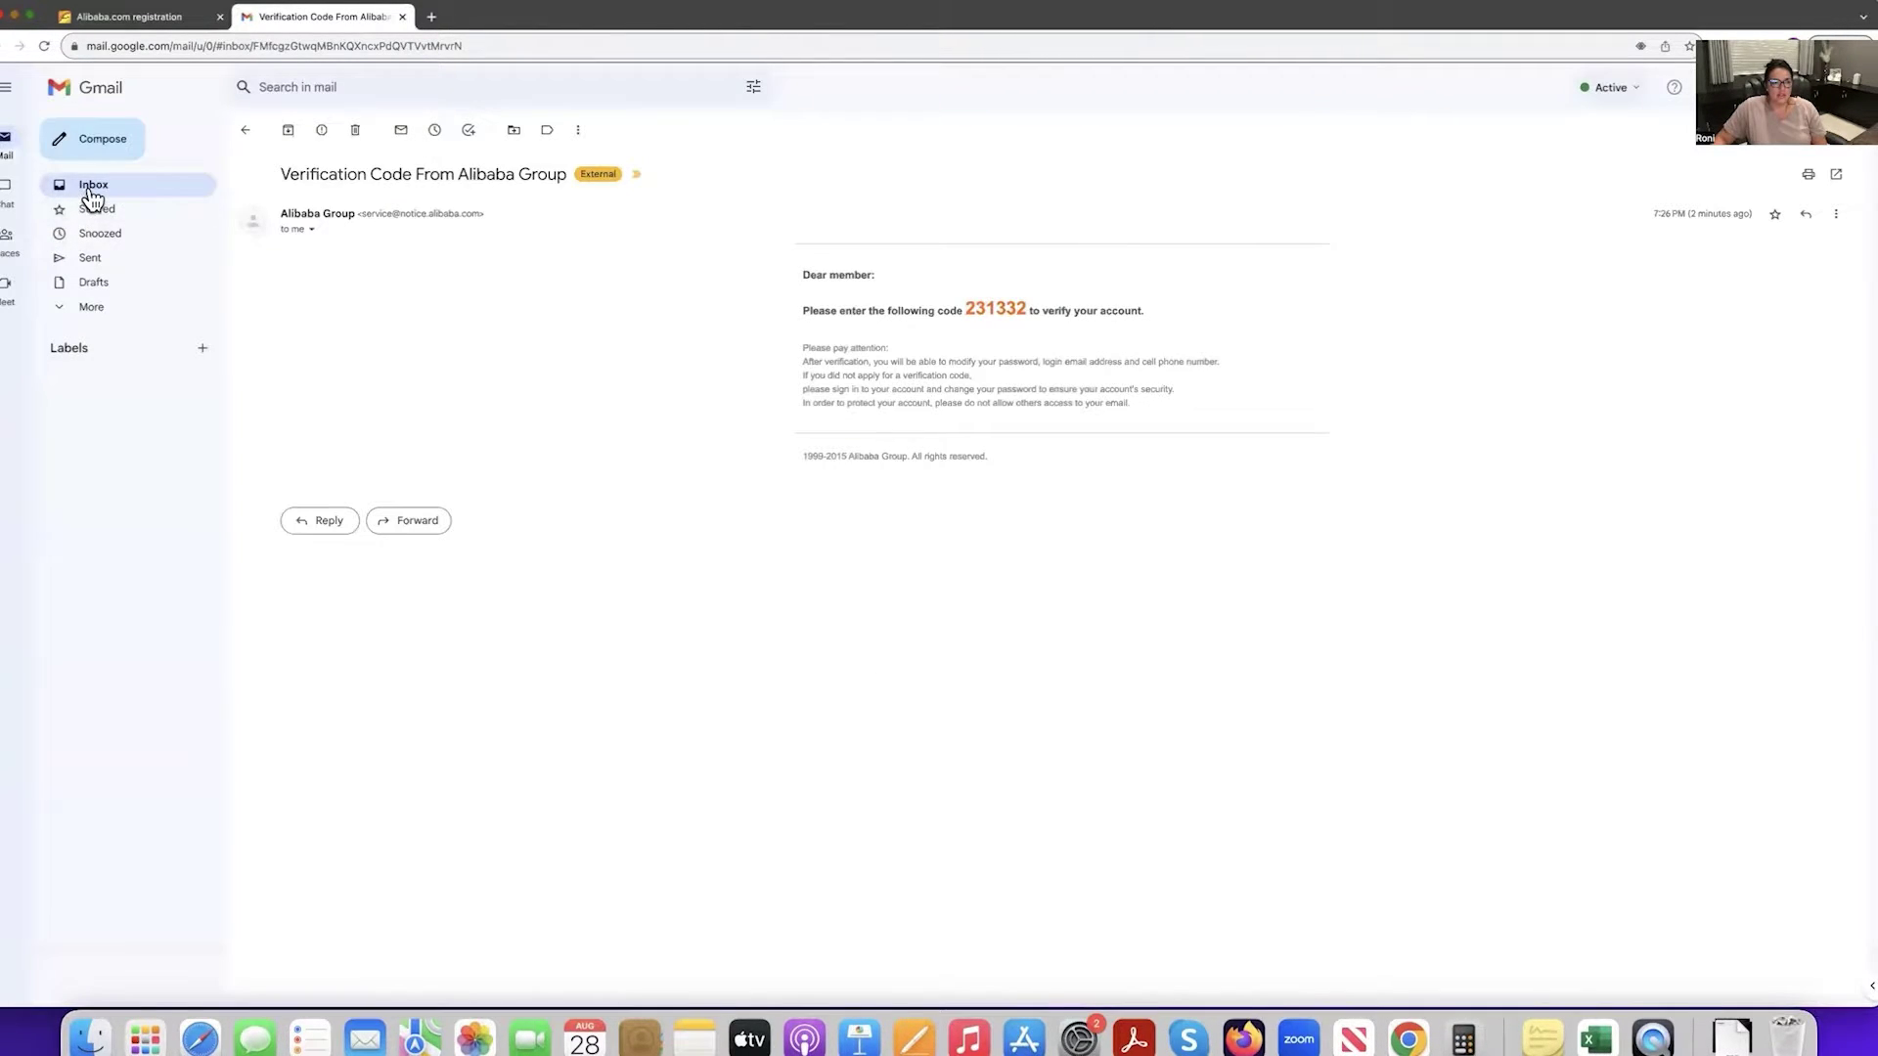
pyautogui.click(93, 196)
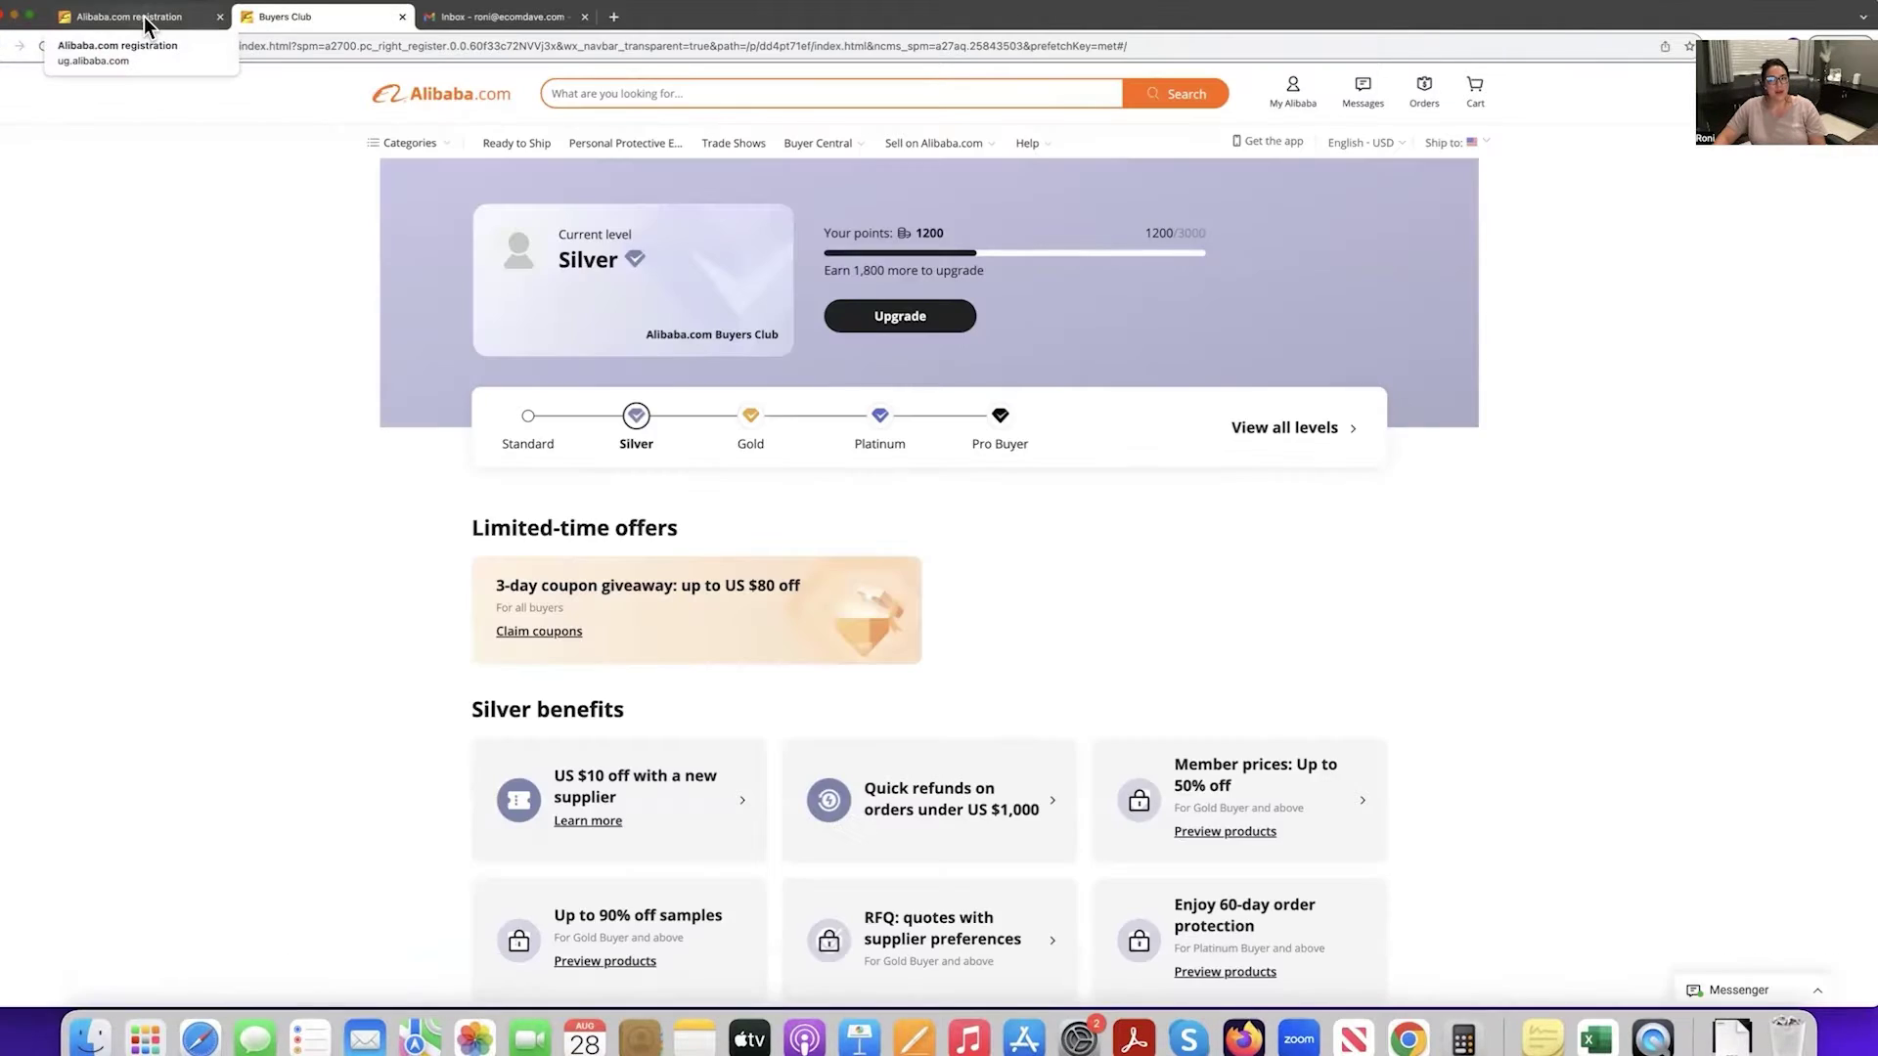
pyautogui.click(144, 16)
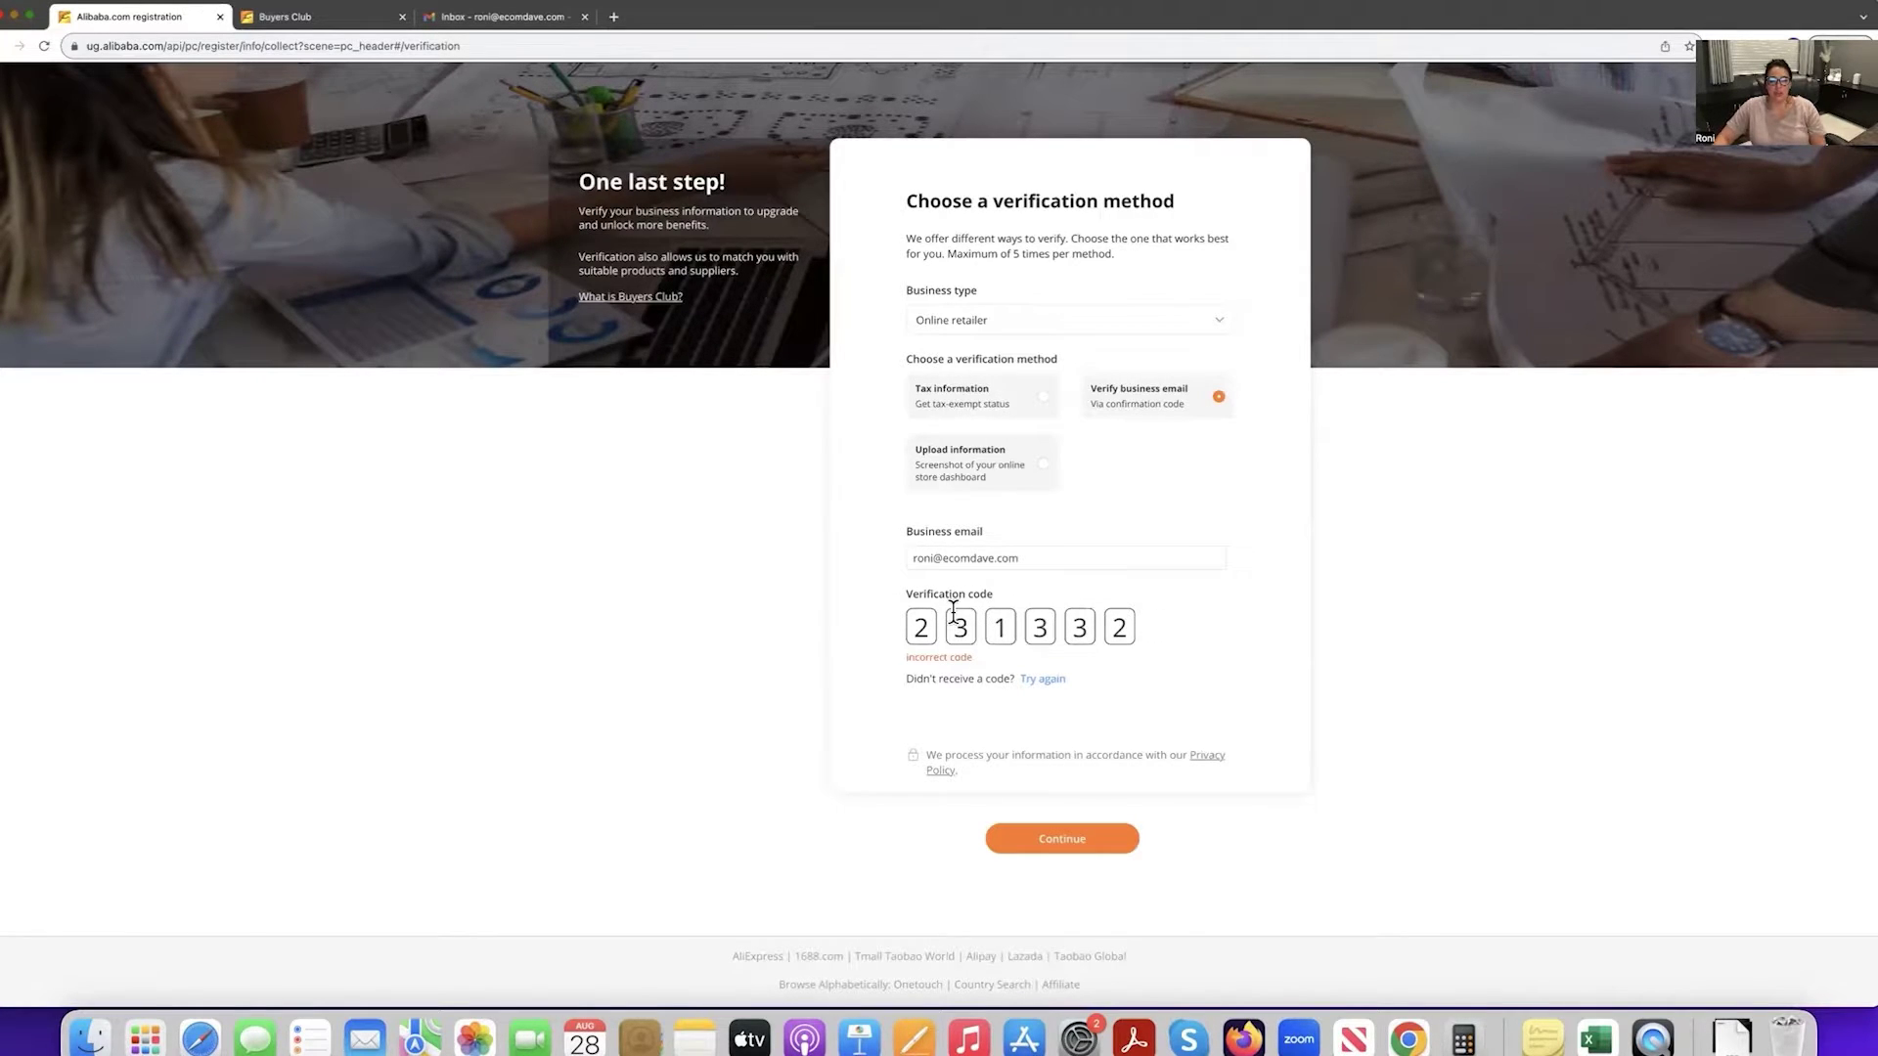
# Switch to tax verification, then open 'What is Buyers Club?' to view the Silver level benefits.
pyautogui.click(1041, 399)
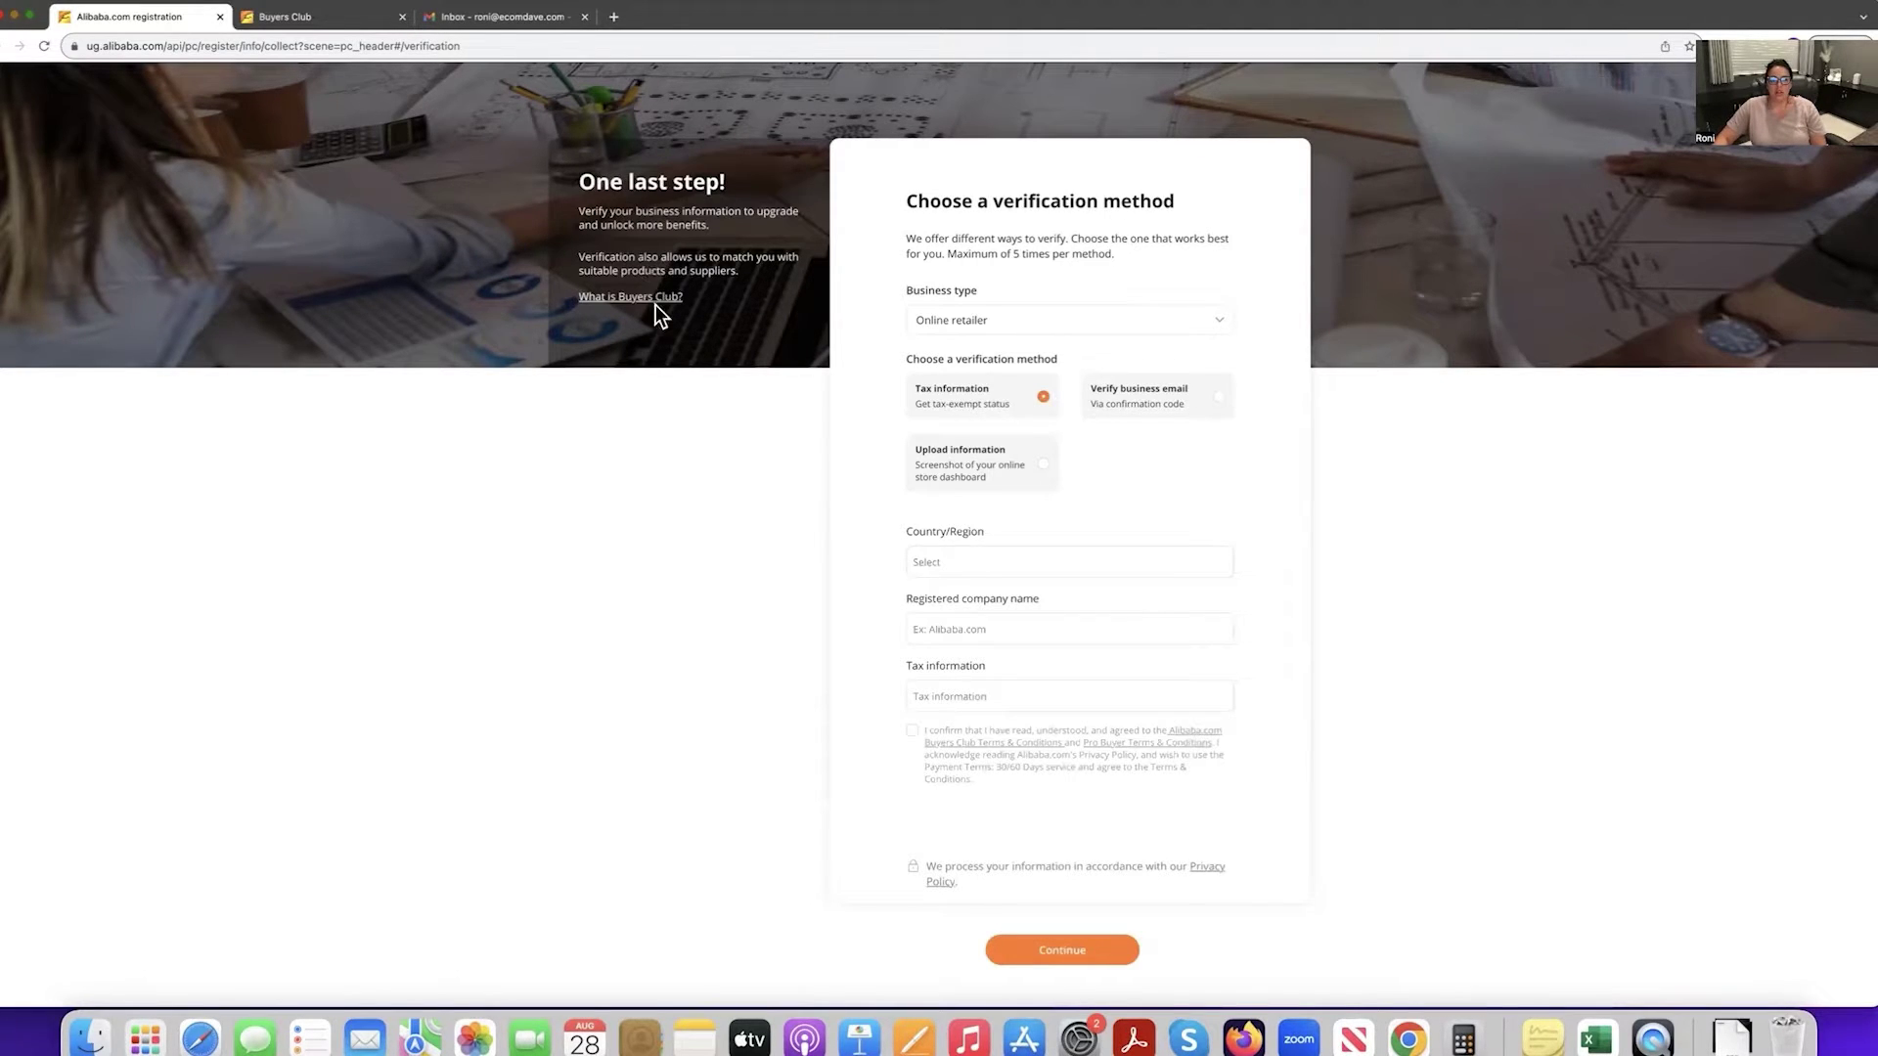
pyautogui.scroll(-1, 627, 308)
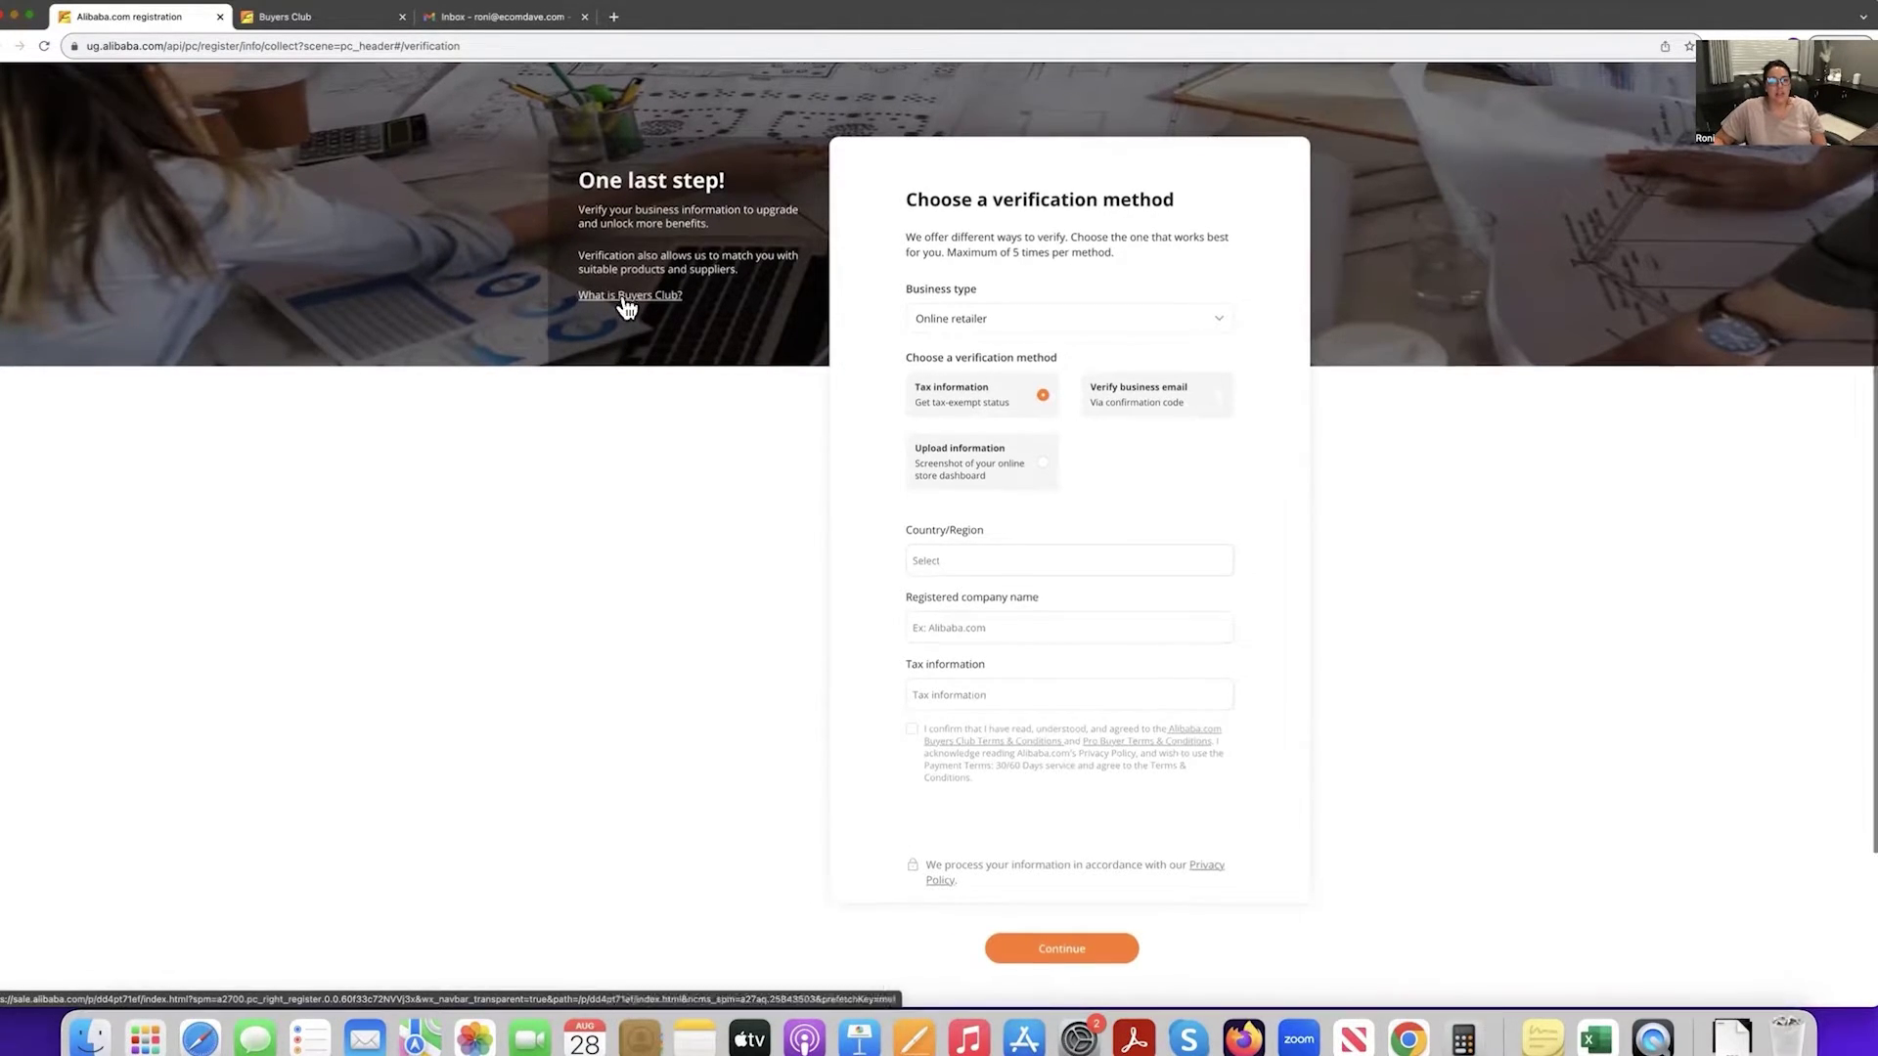
pyautogui.click(624, 297)
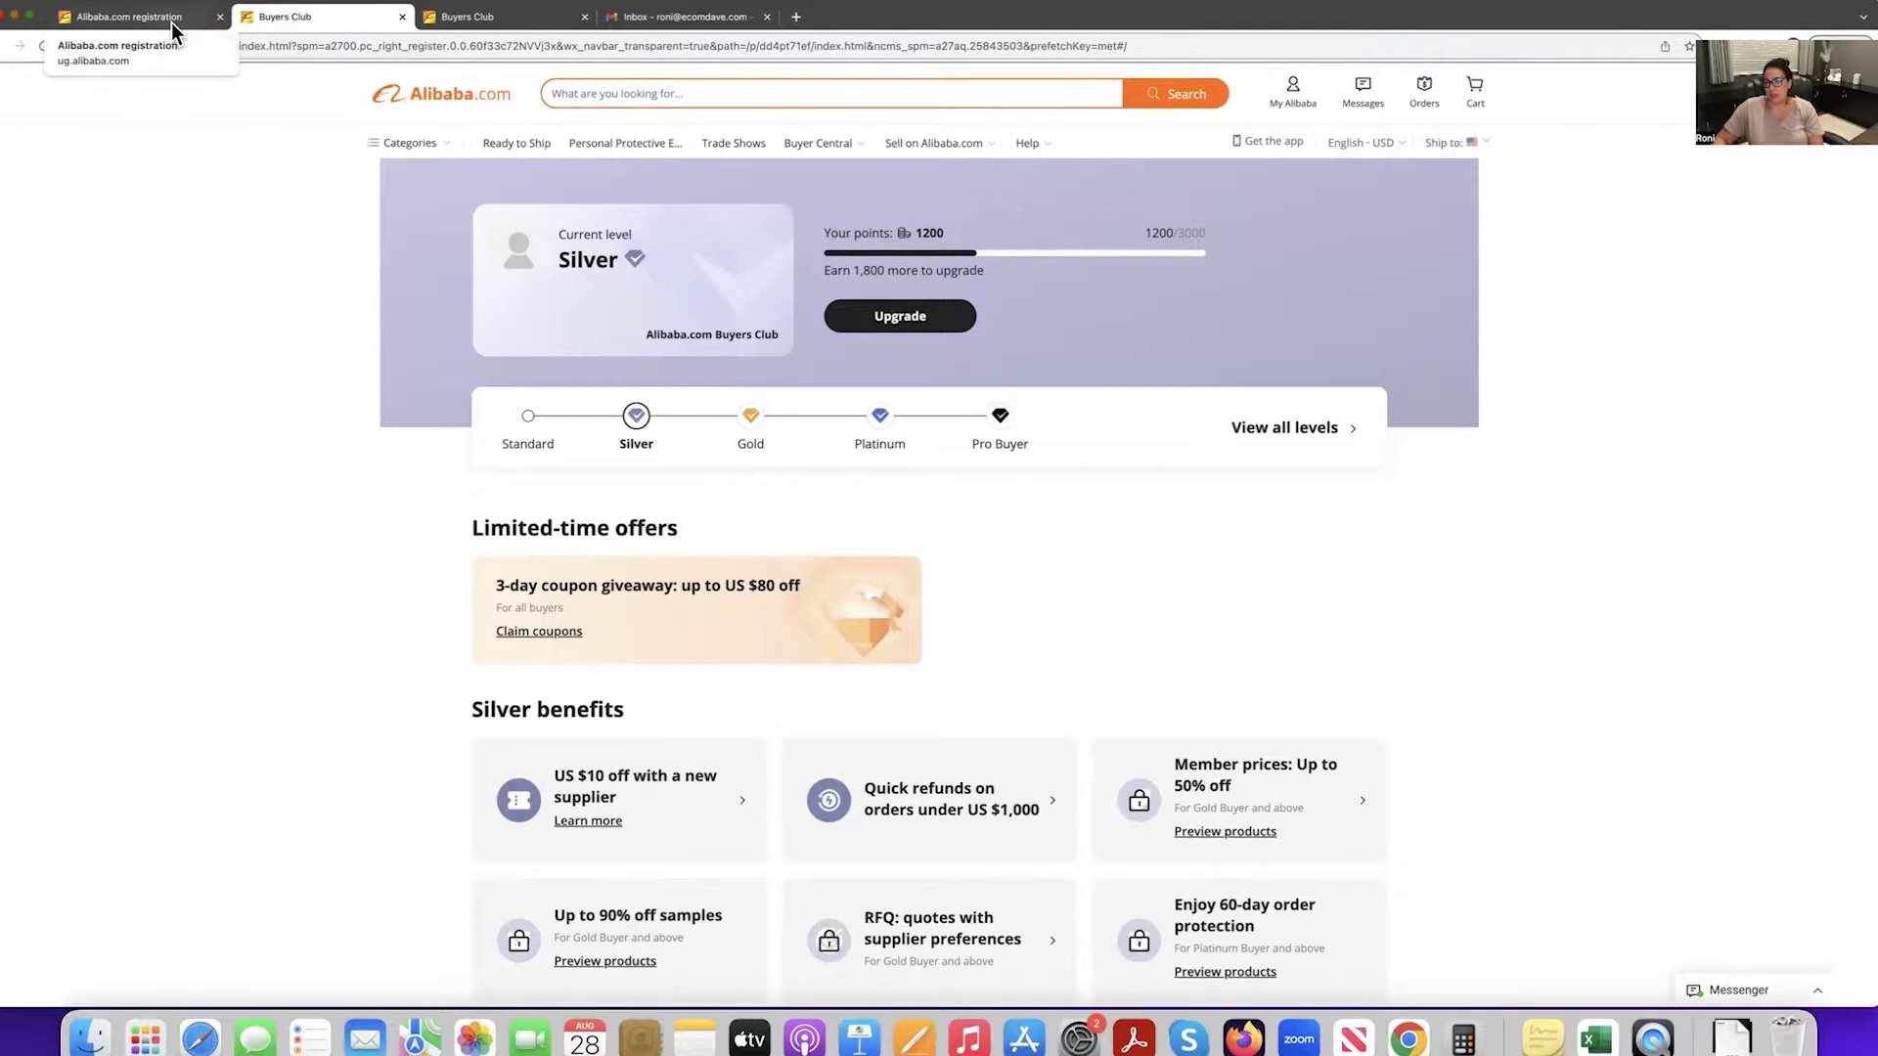
# Choose business-email verification, close the duplicate Buyers Club tab, and go to the Alibaba.com home page.
pyautogui.click(172, 21)
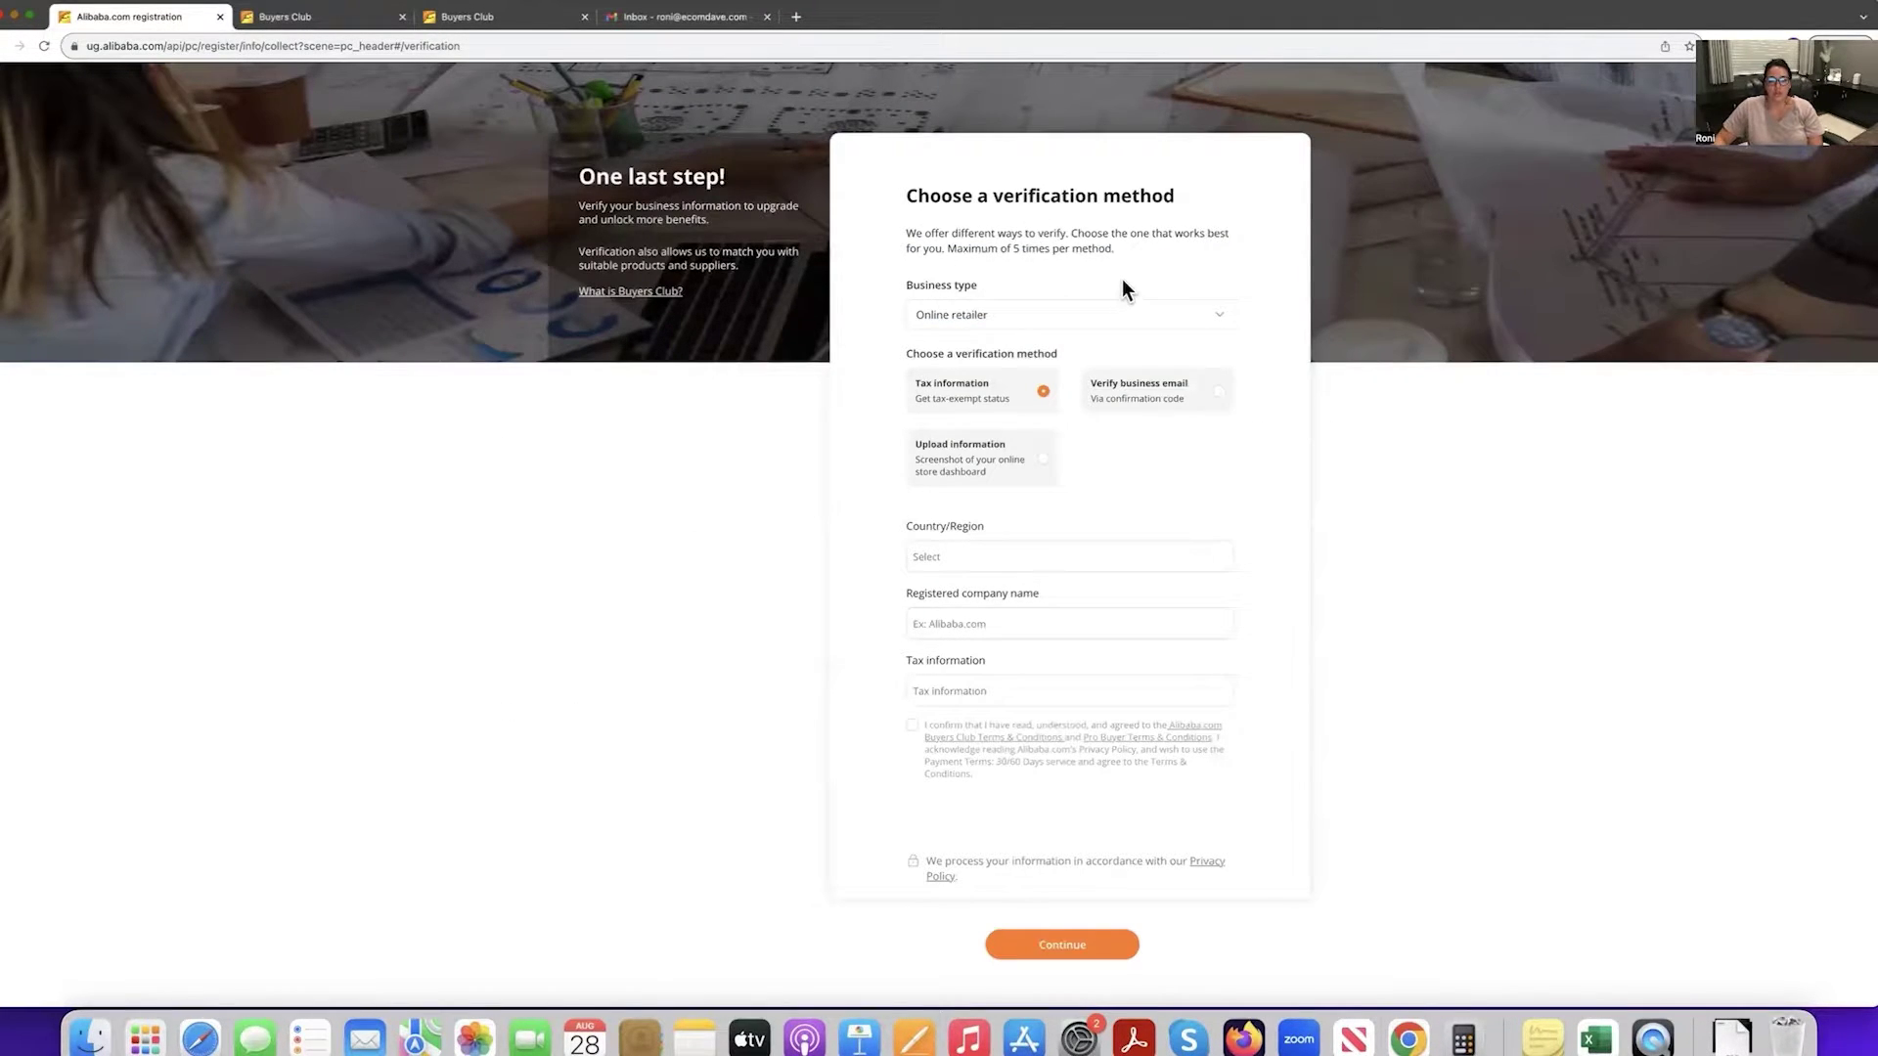
pyautogui.click(1217, 391)
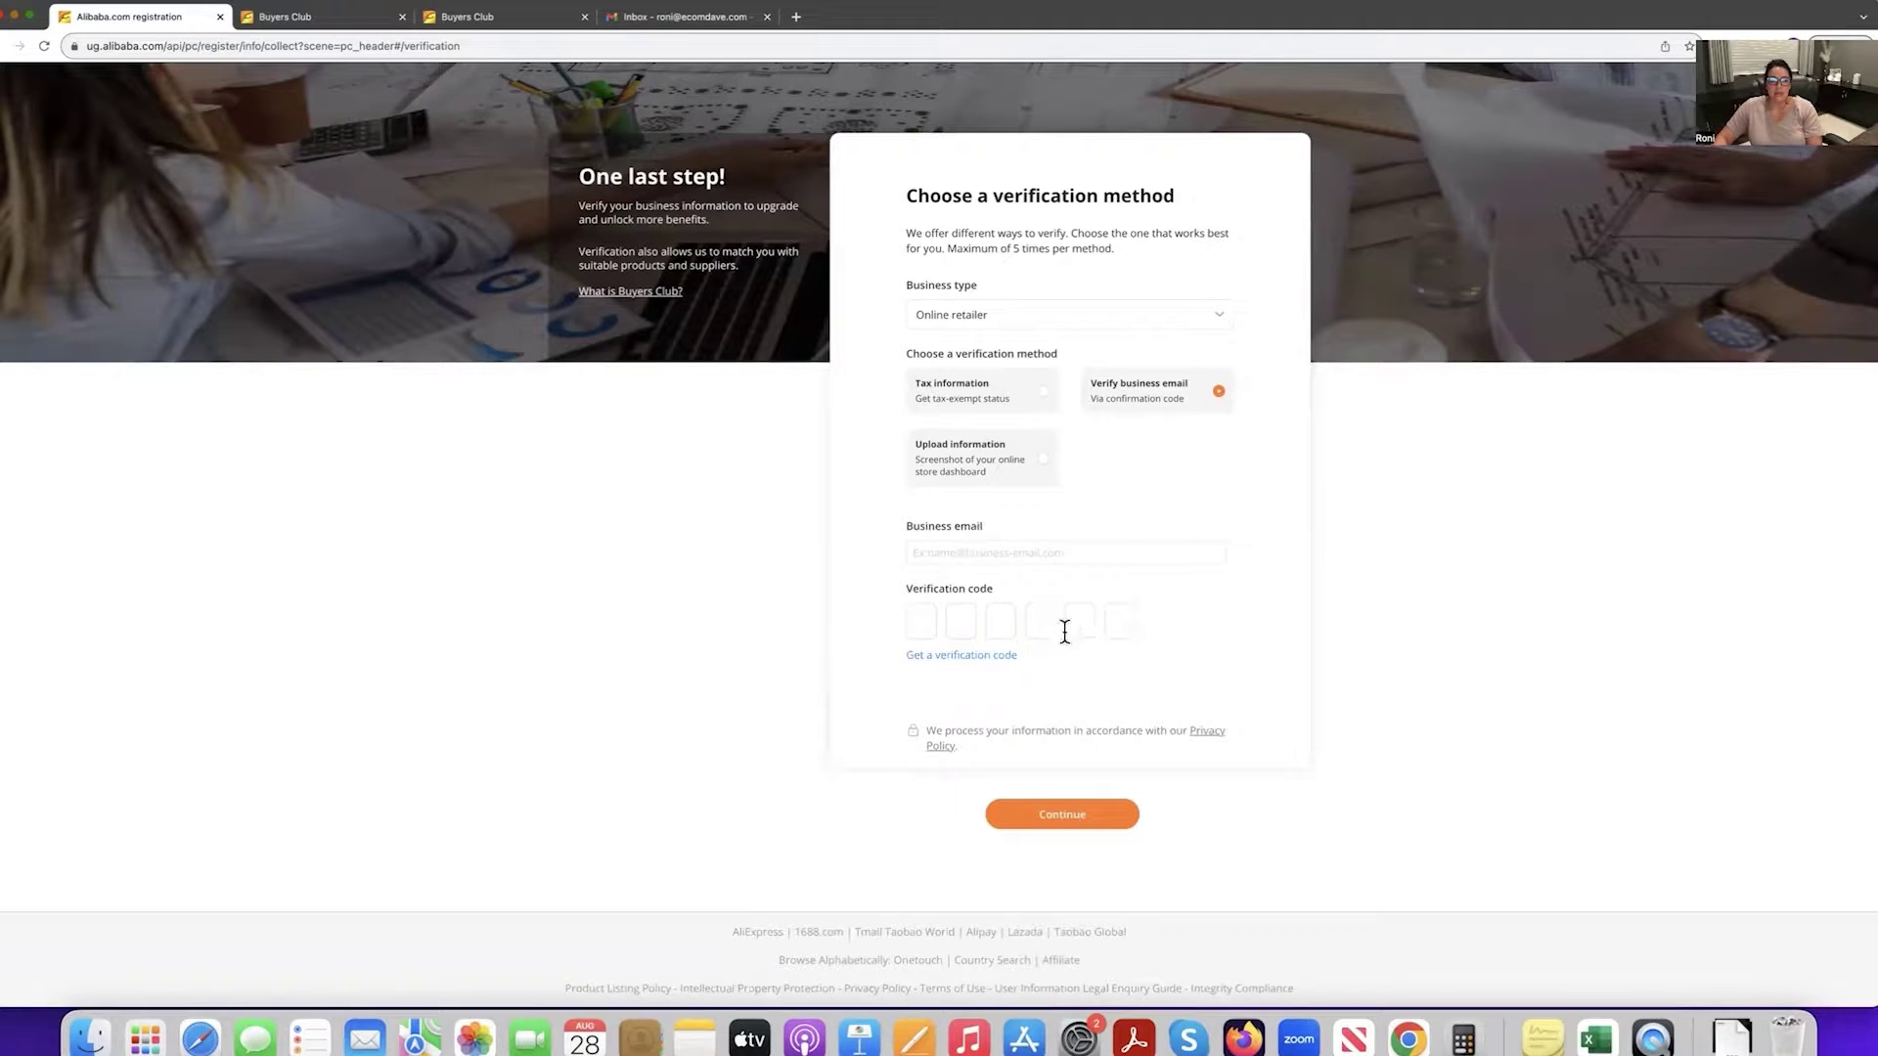
pyautogui.click(484, 22)
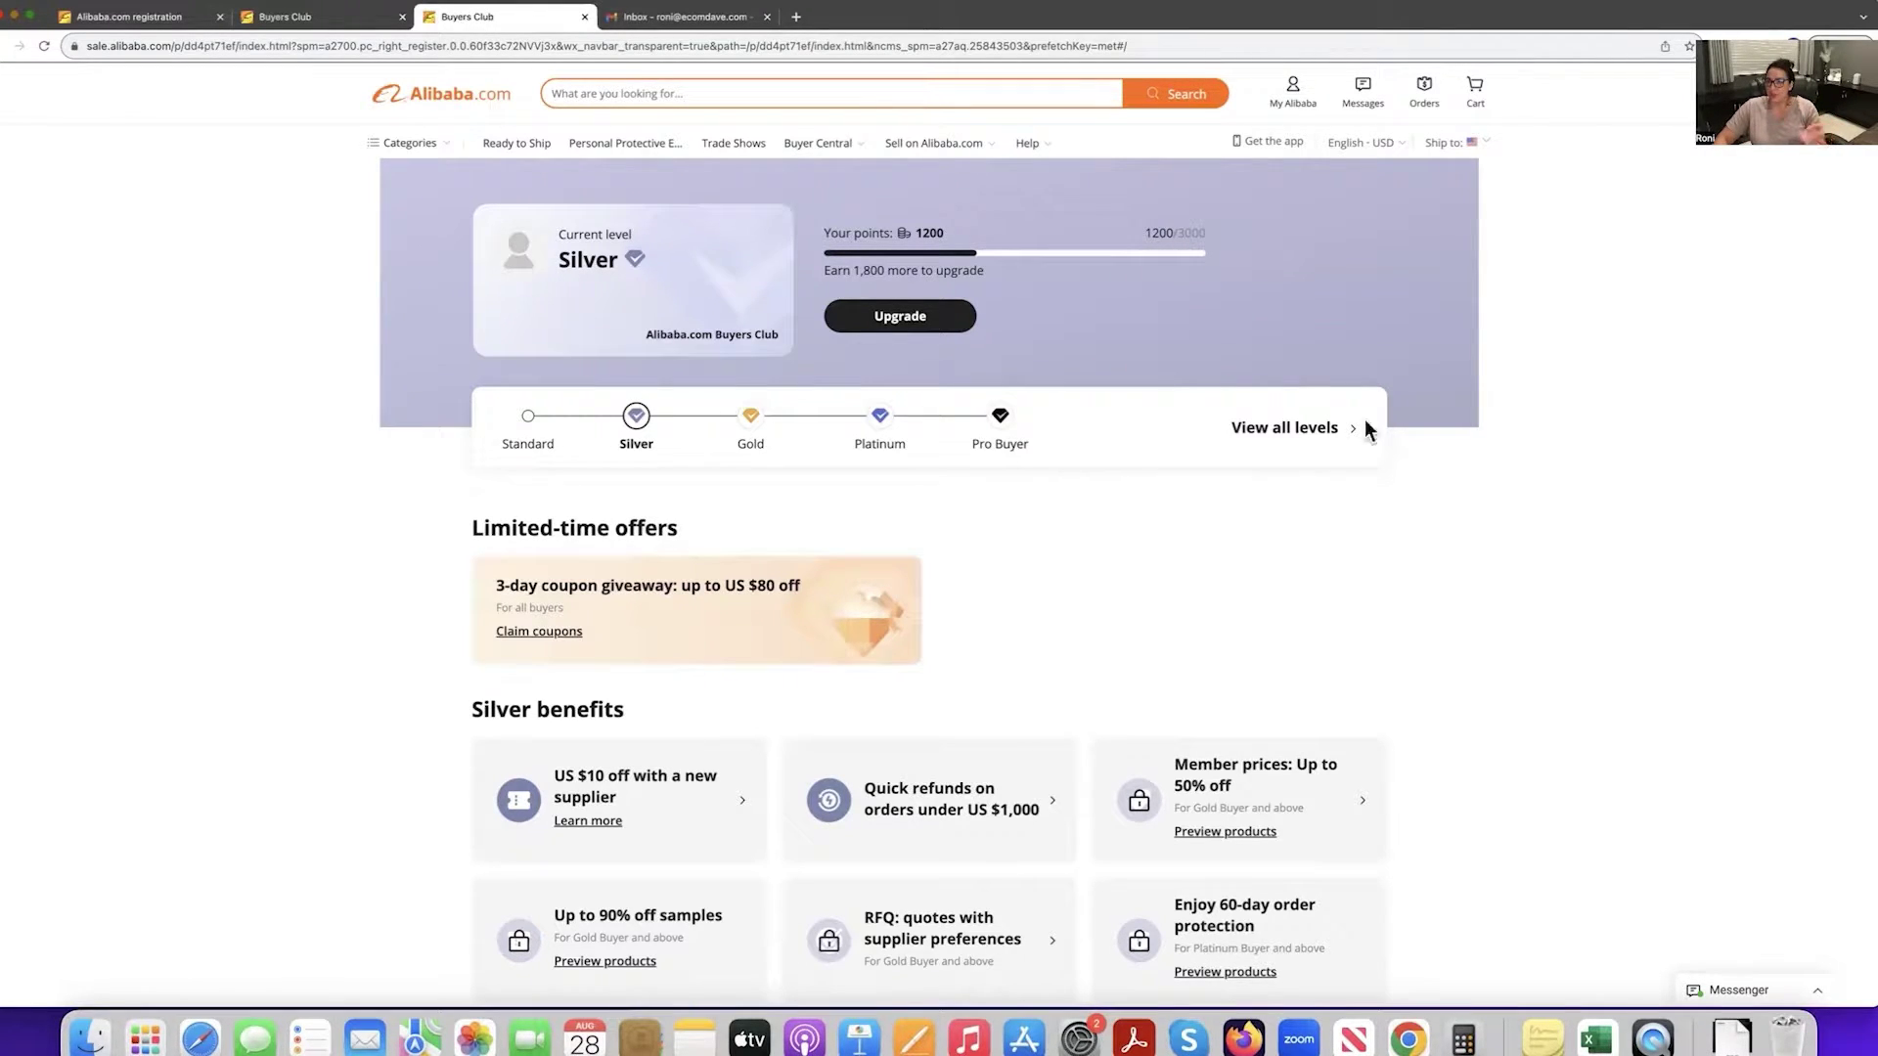
pyautogui.click(402, 17)
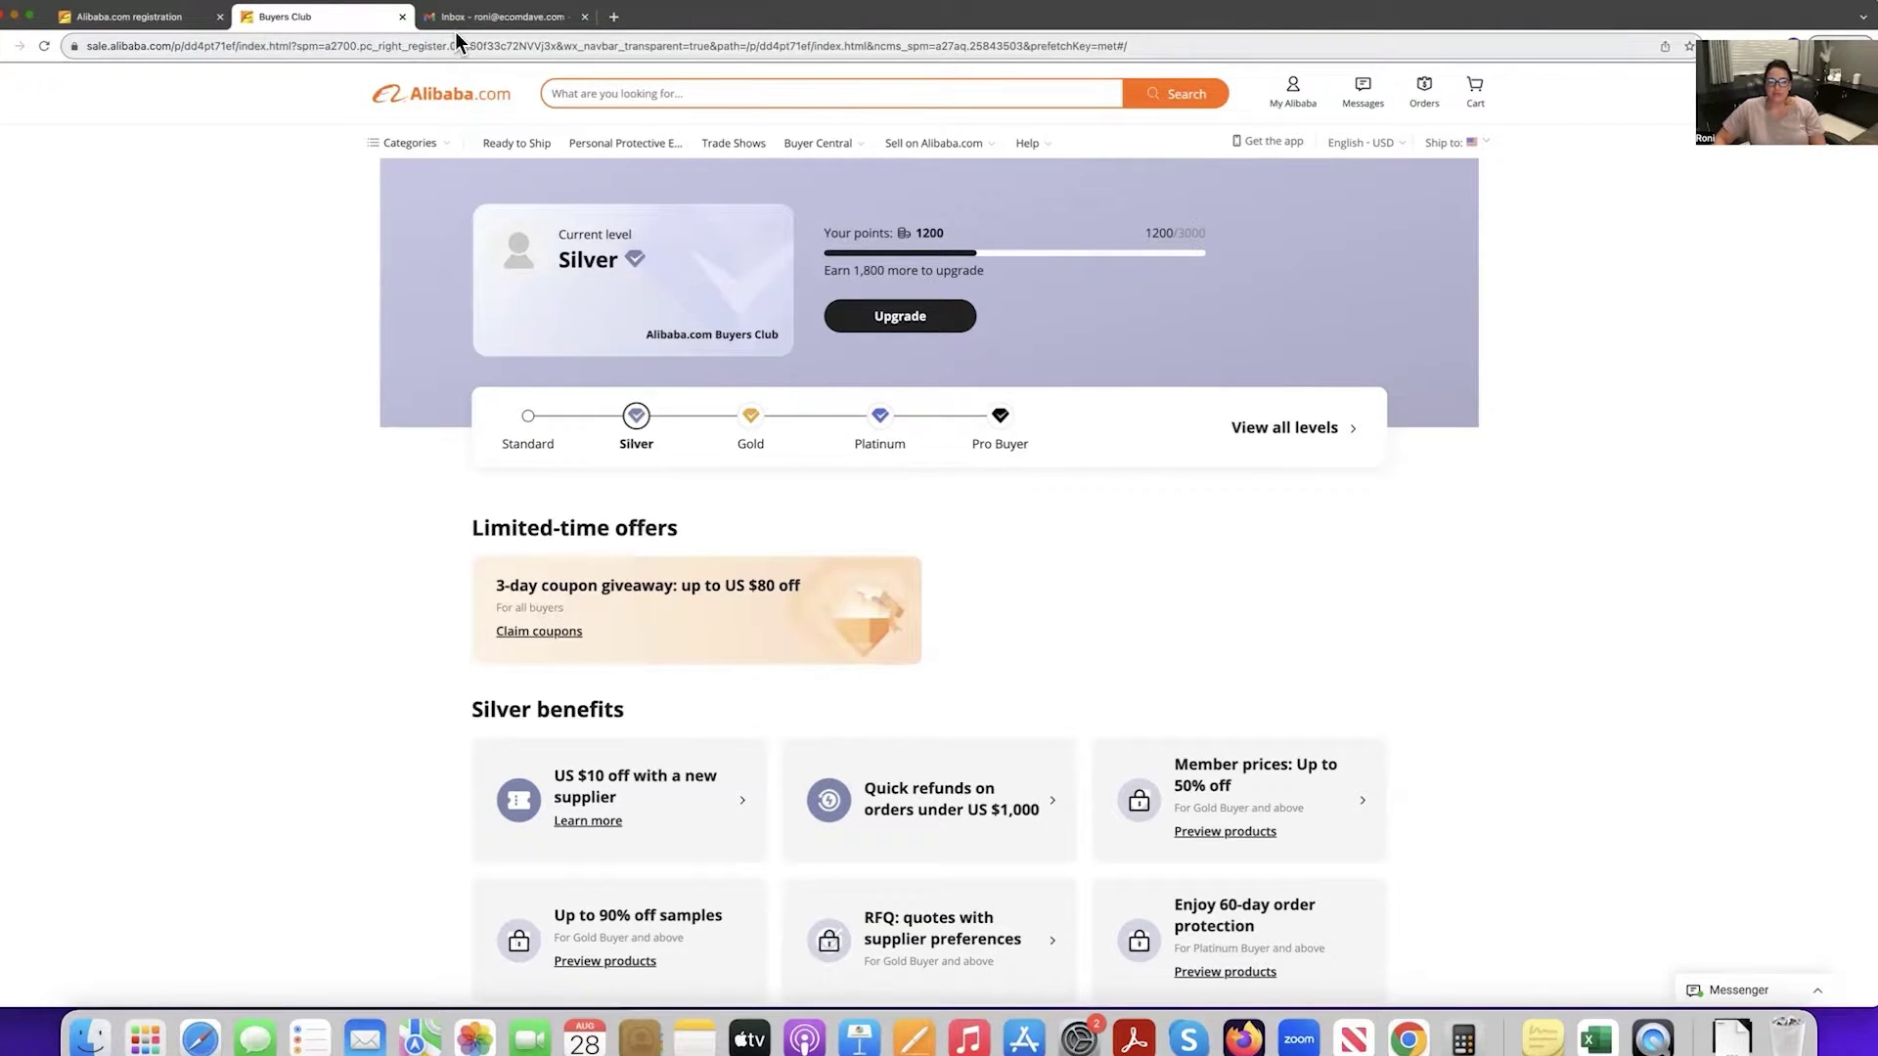
pyautogui.click(454, 95)
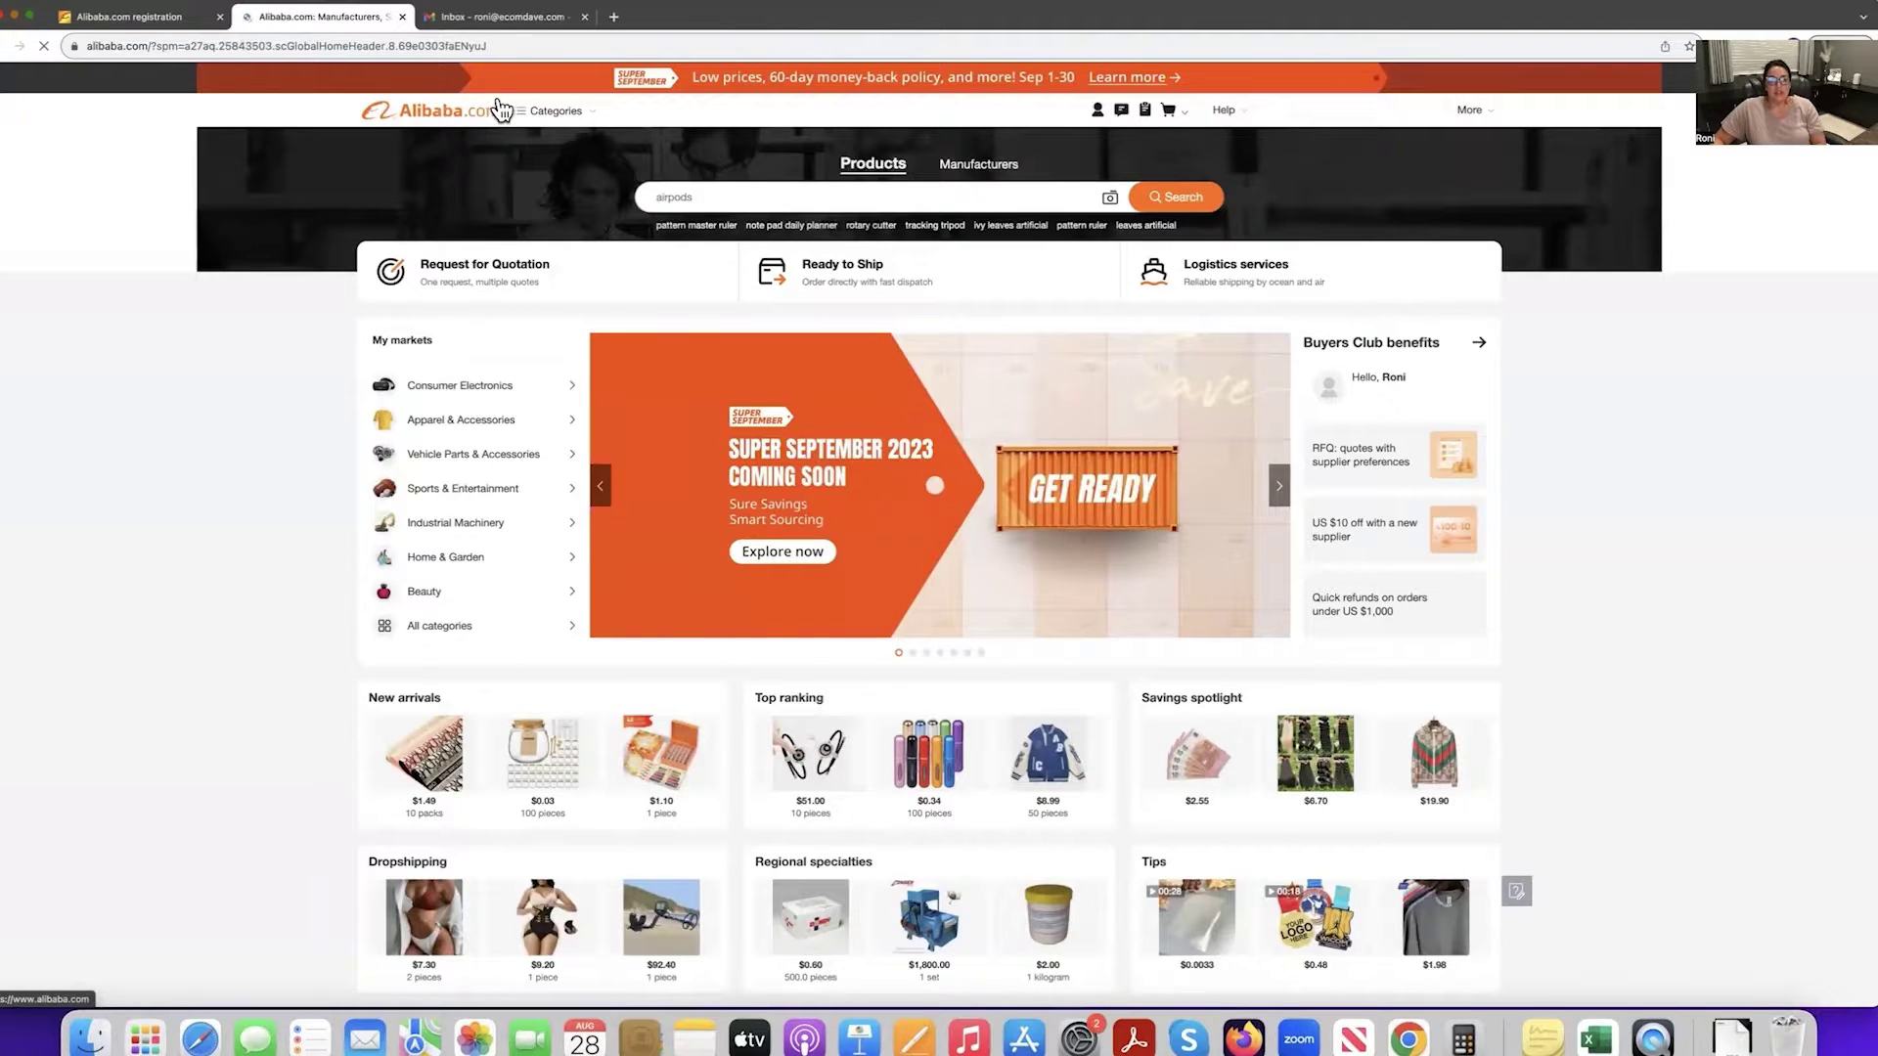
pyautogui.moveTo(501, 110)
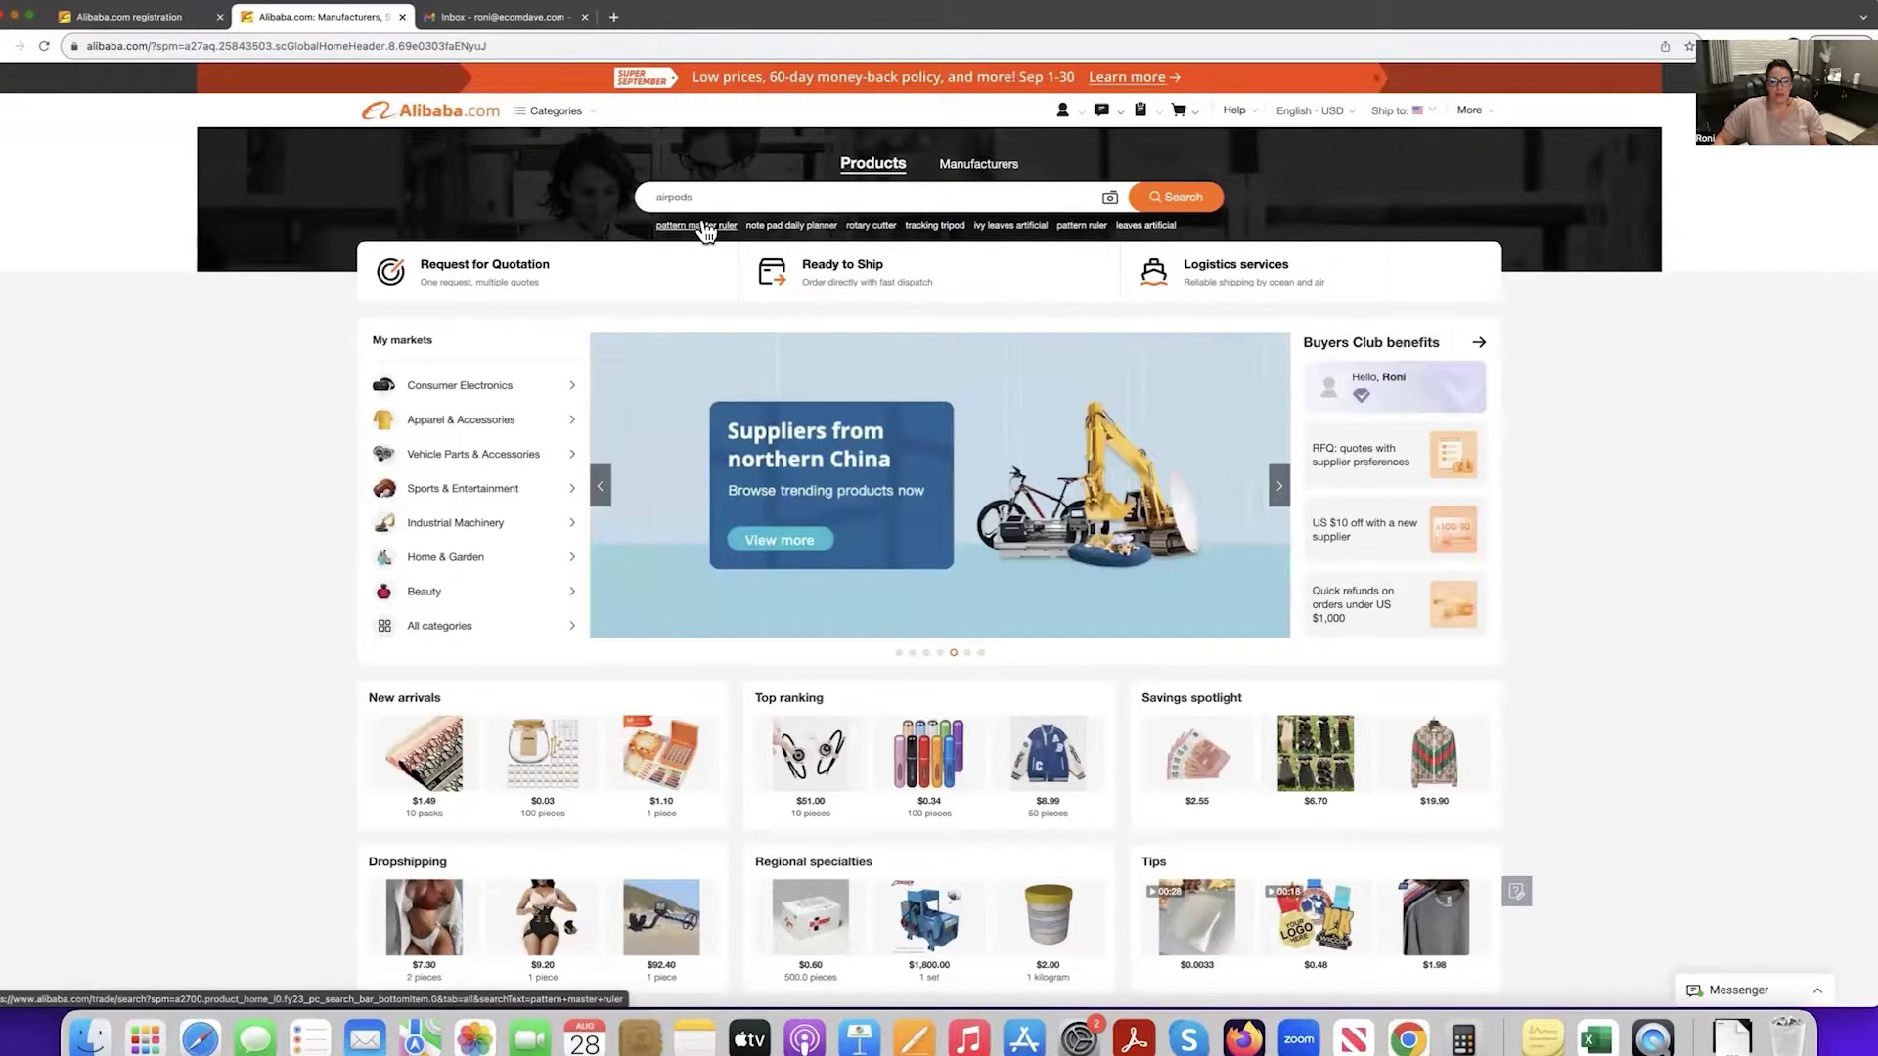
pyautogui.press('super+equal')
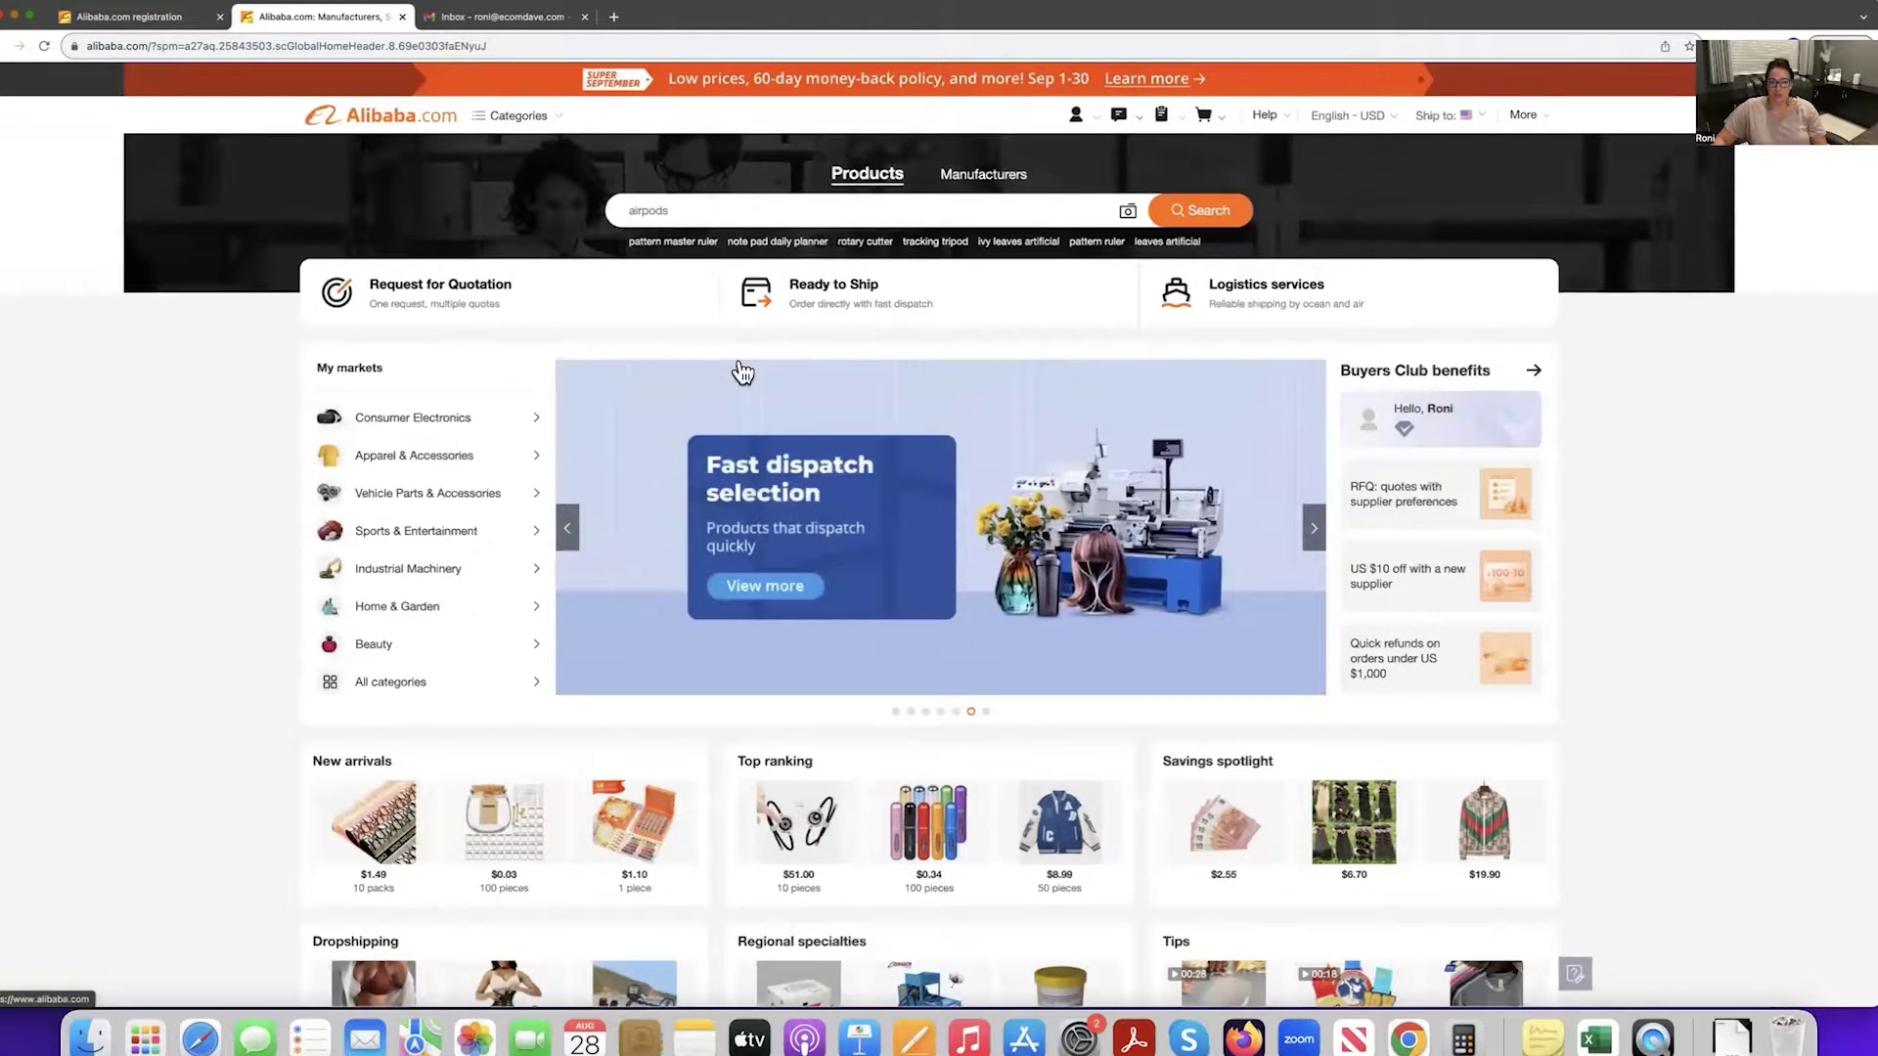
pyautogui.scroll(5, 743, 373)
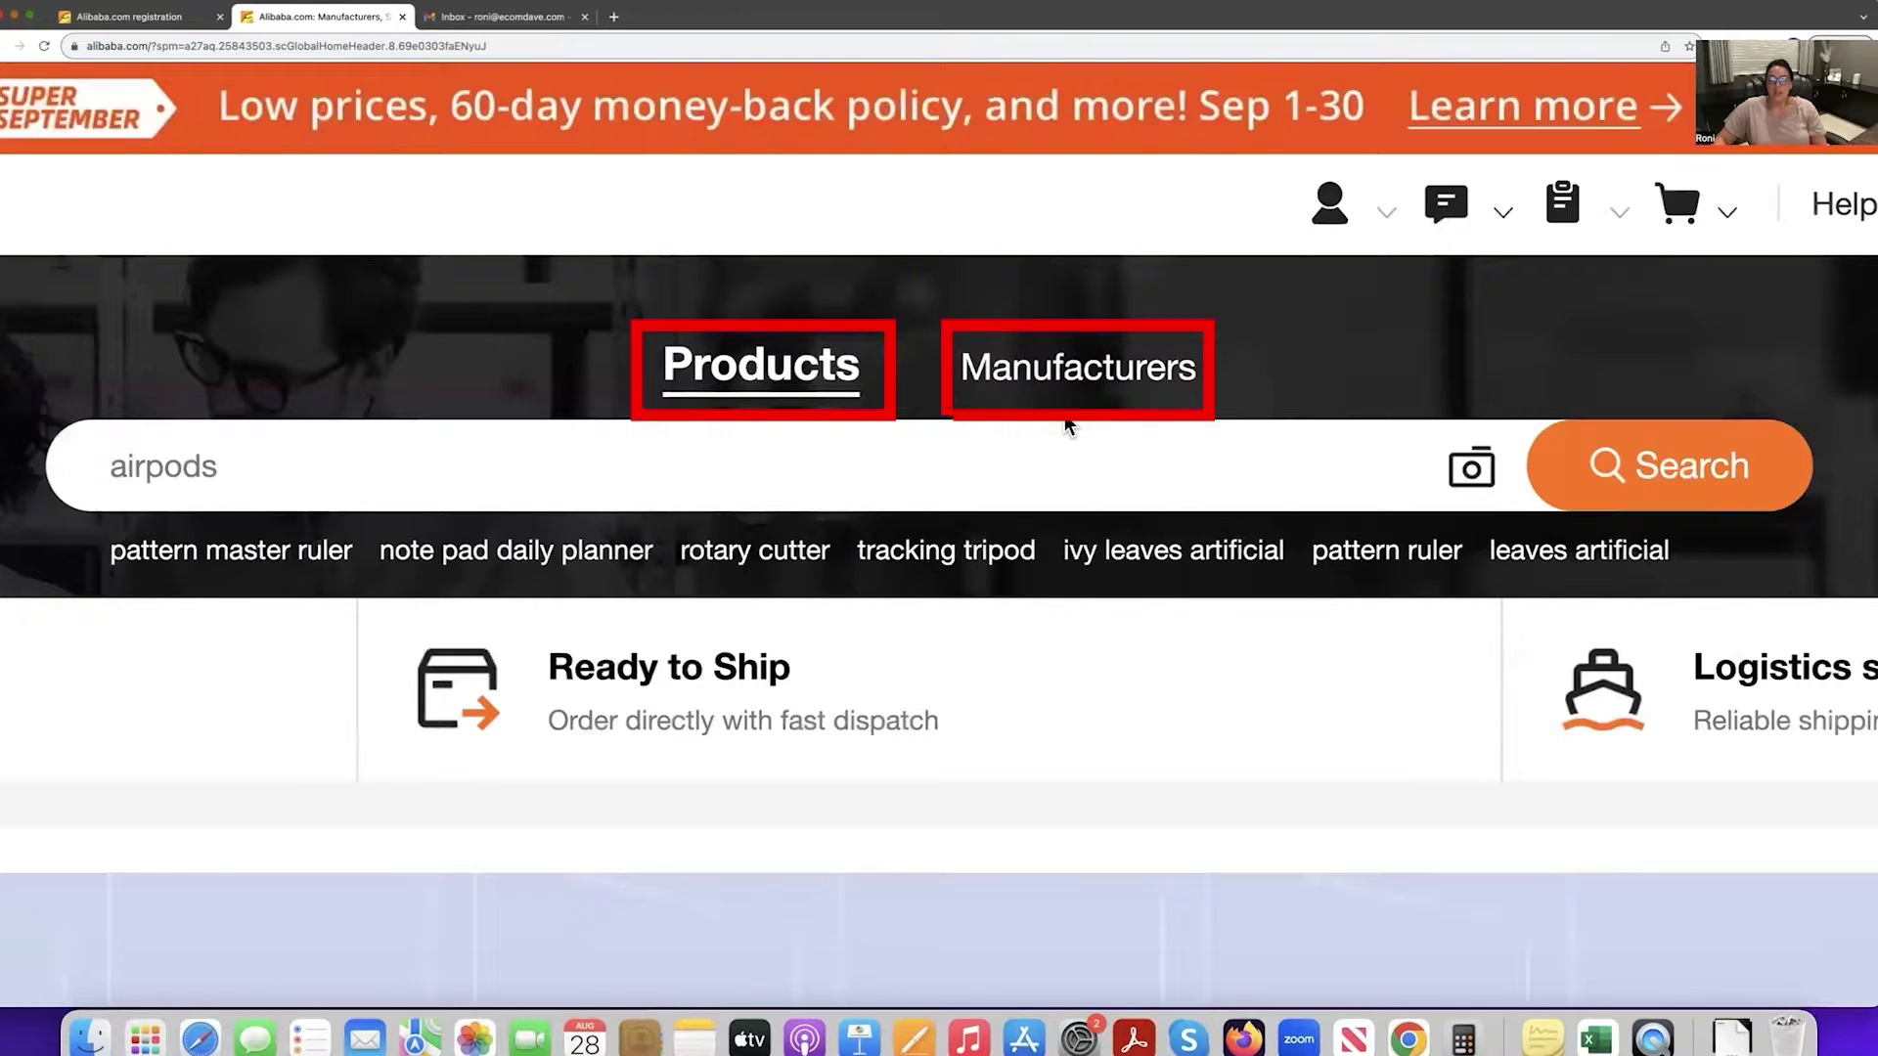
pyautogui.click(666, 469)
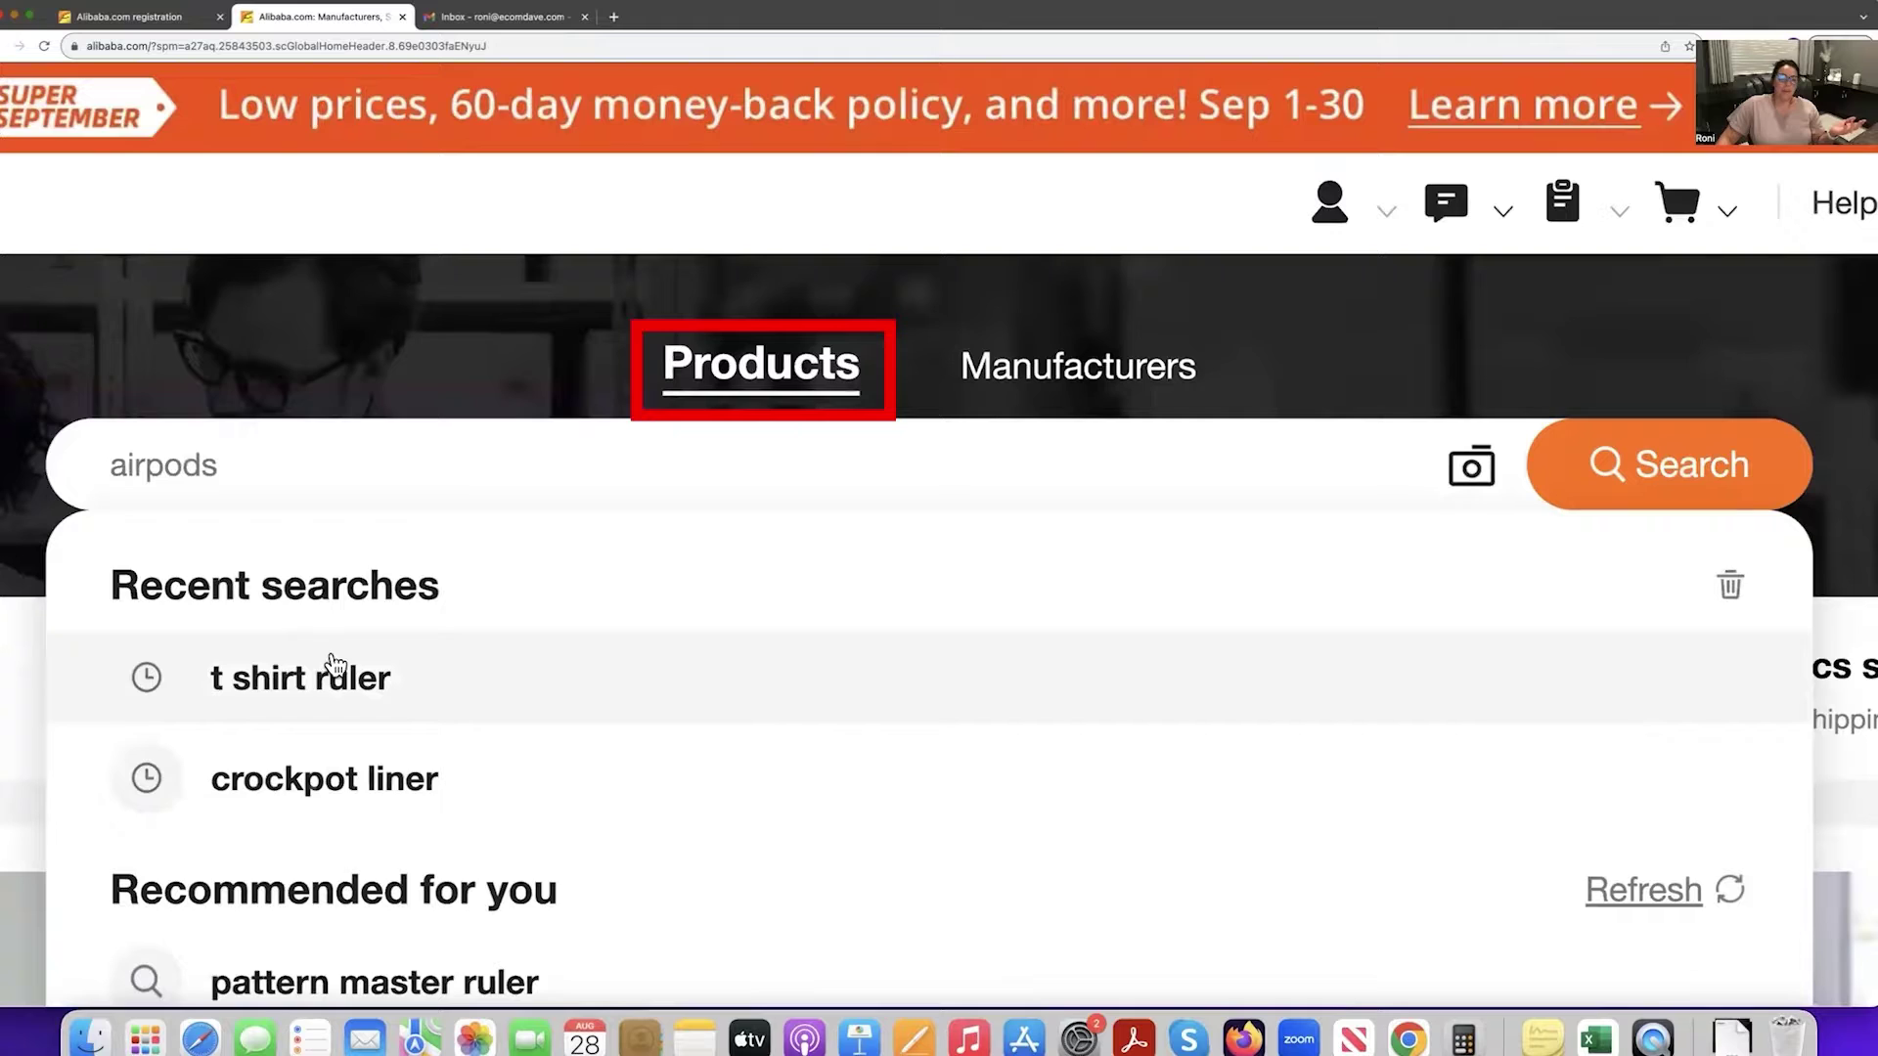
# Rerun the recent 't shirt ruler' search, browse the listings, and reset the page zoom to normal.
pyautogui.click(385, 652)
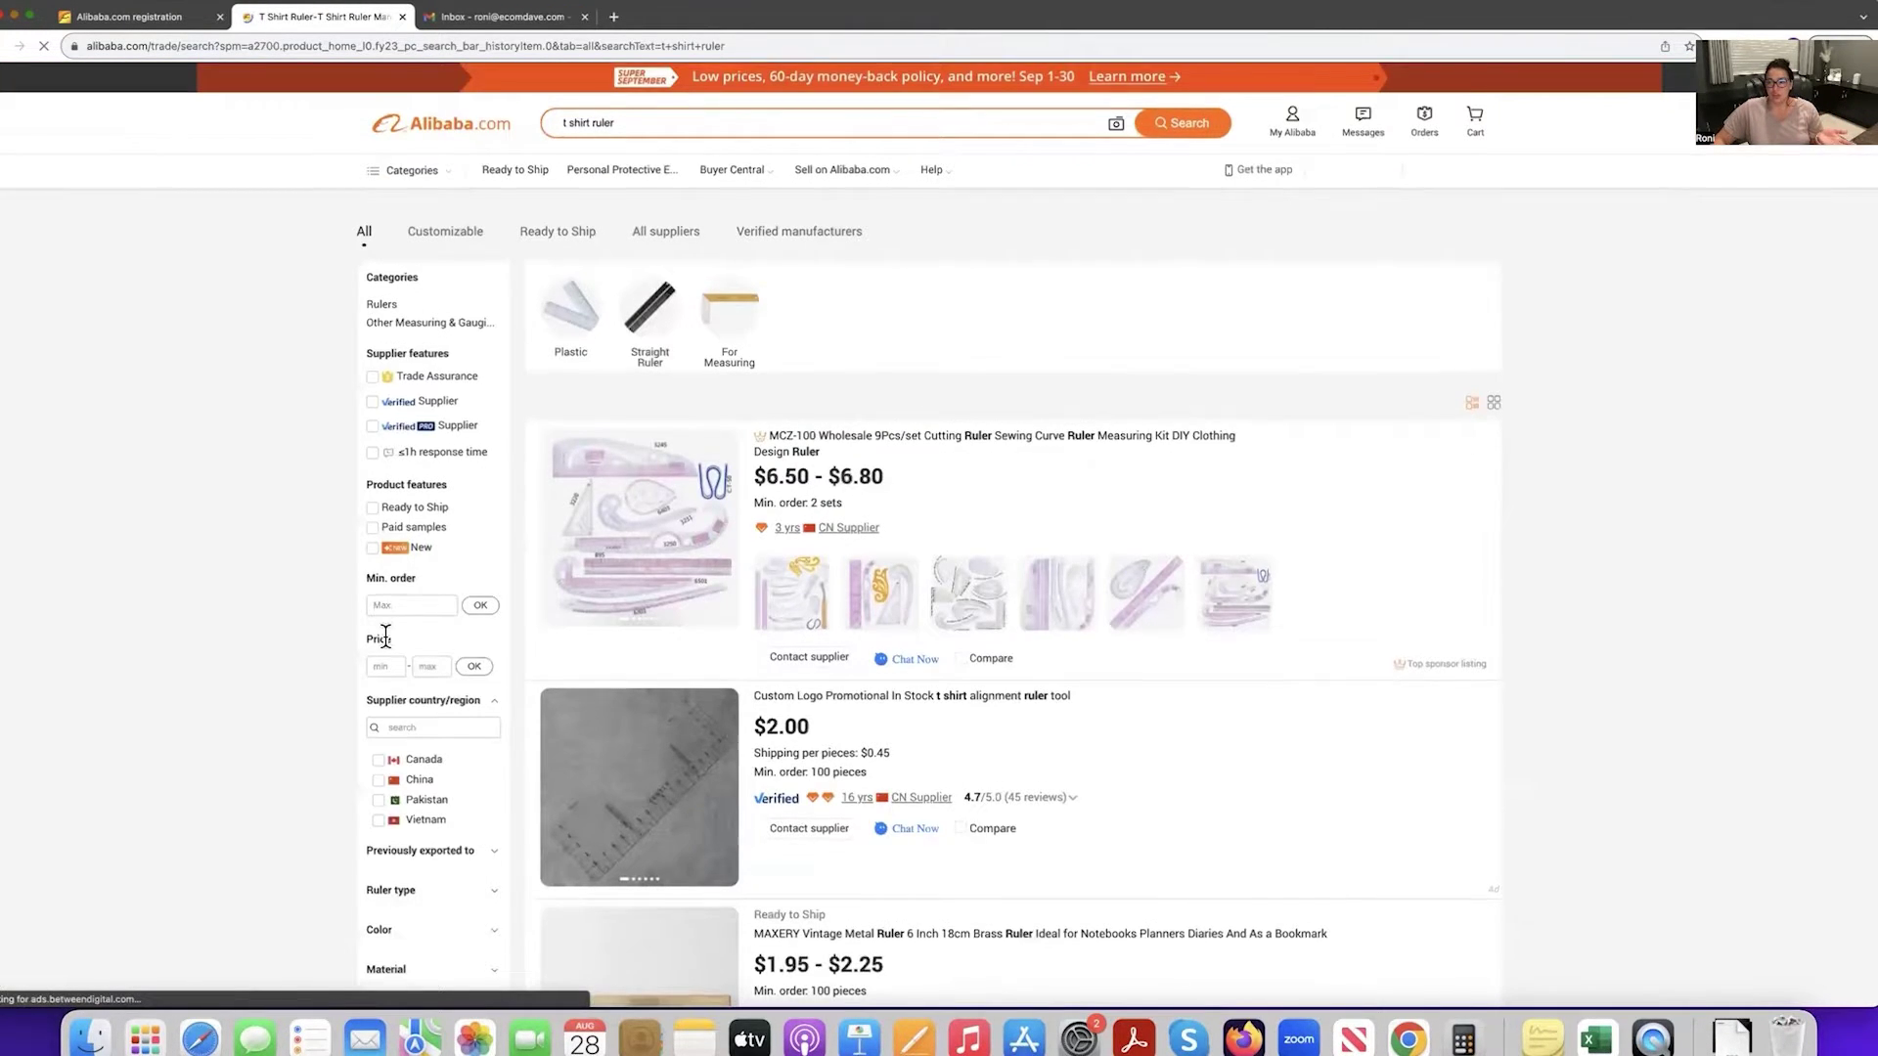
pyautogui.scroll(-6, 385, 639)
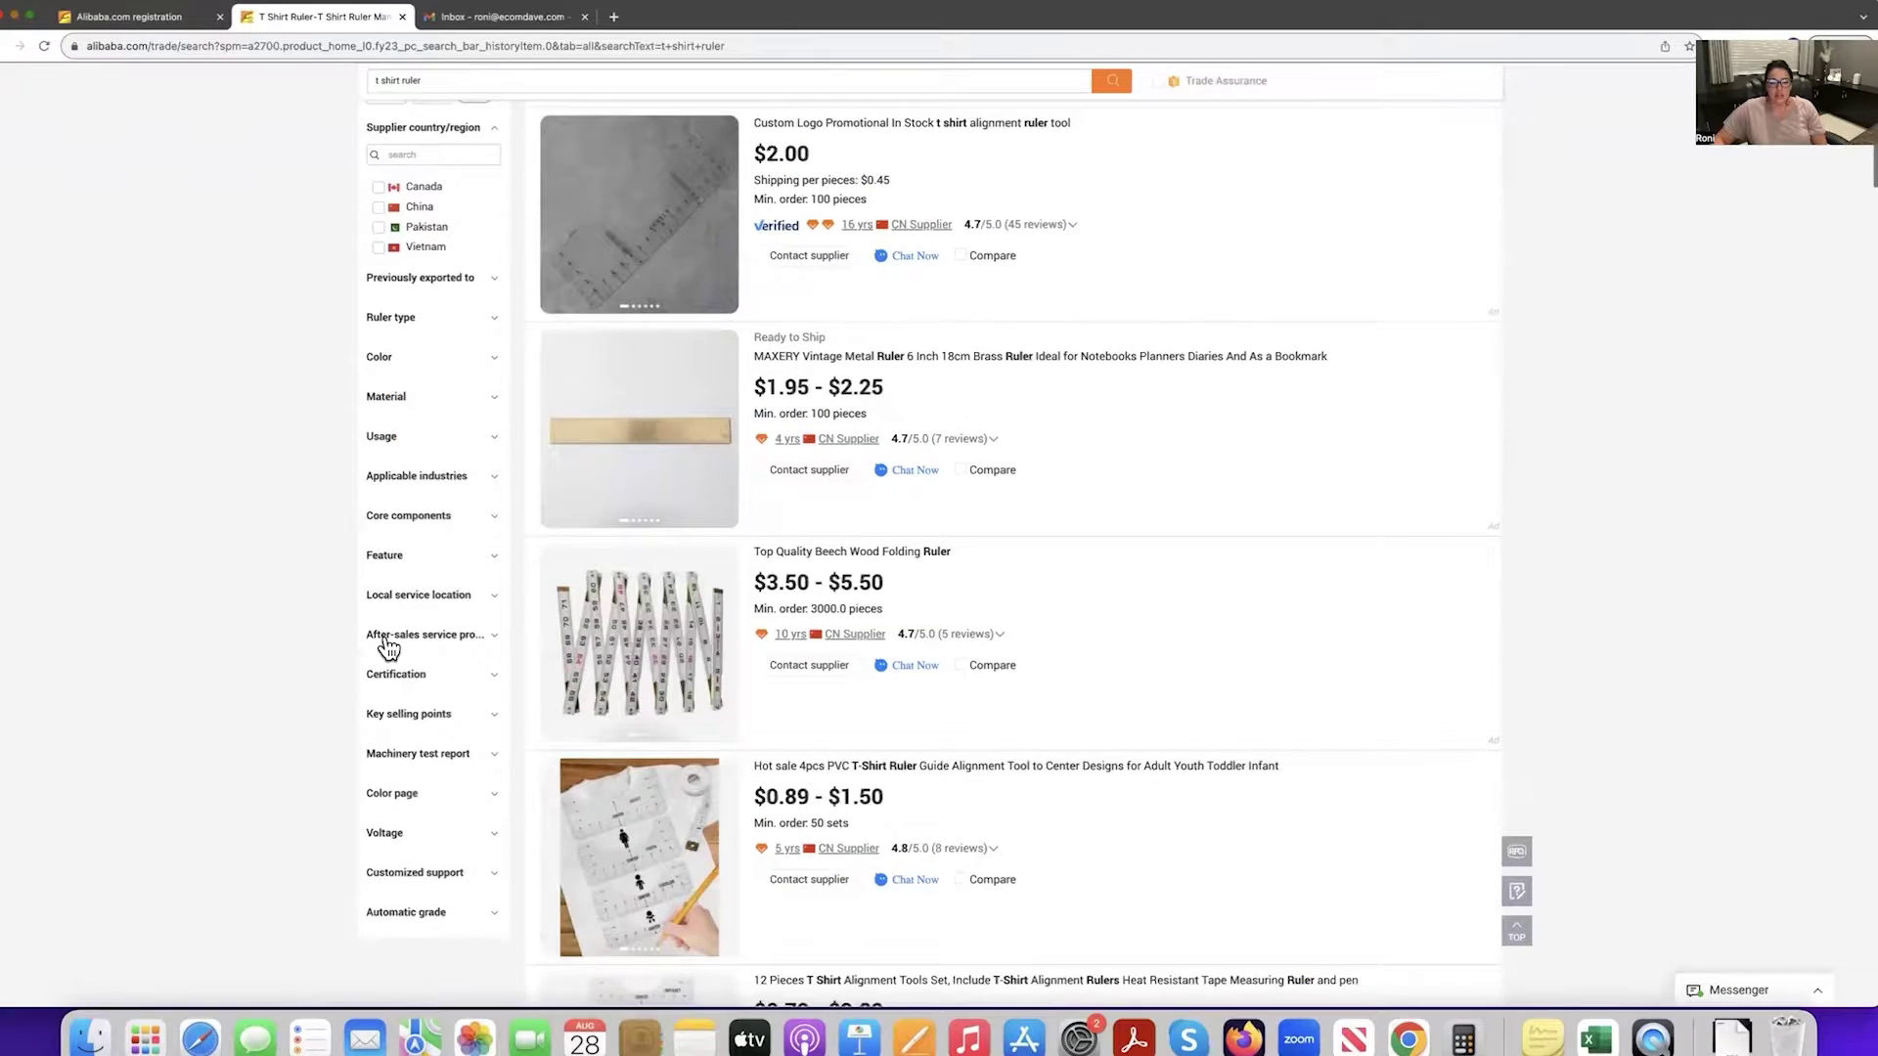
pyautogui.scroll(-5, 388, 646)
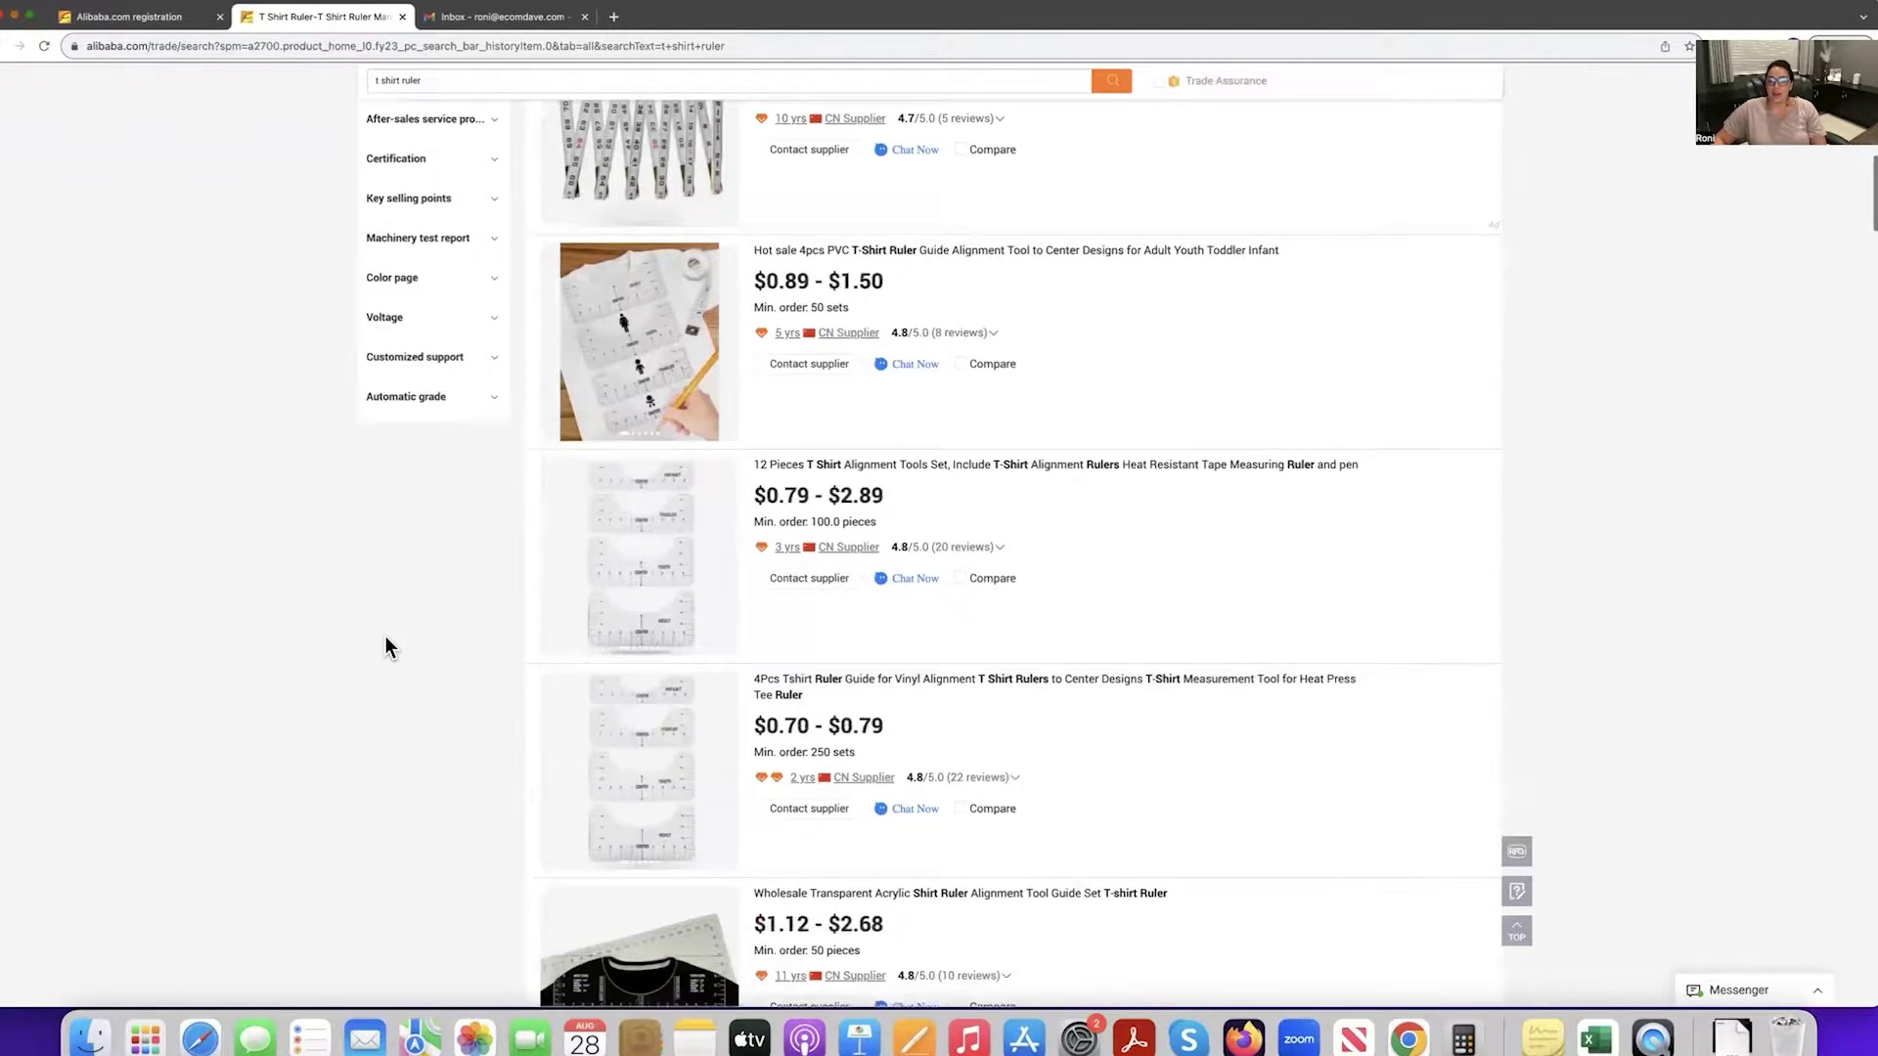
pyautogui.scroll(-1, 386, 648)
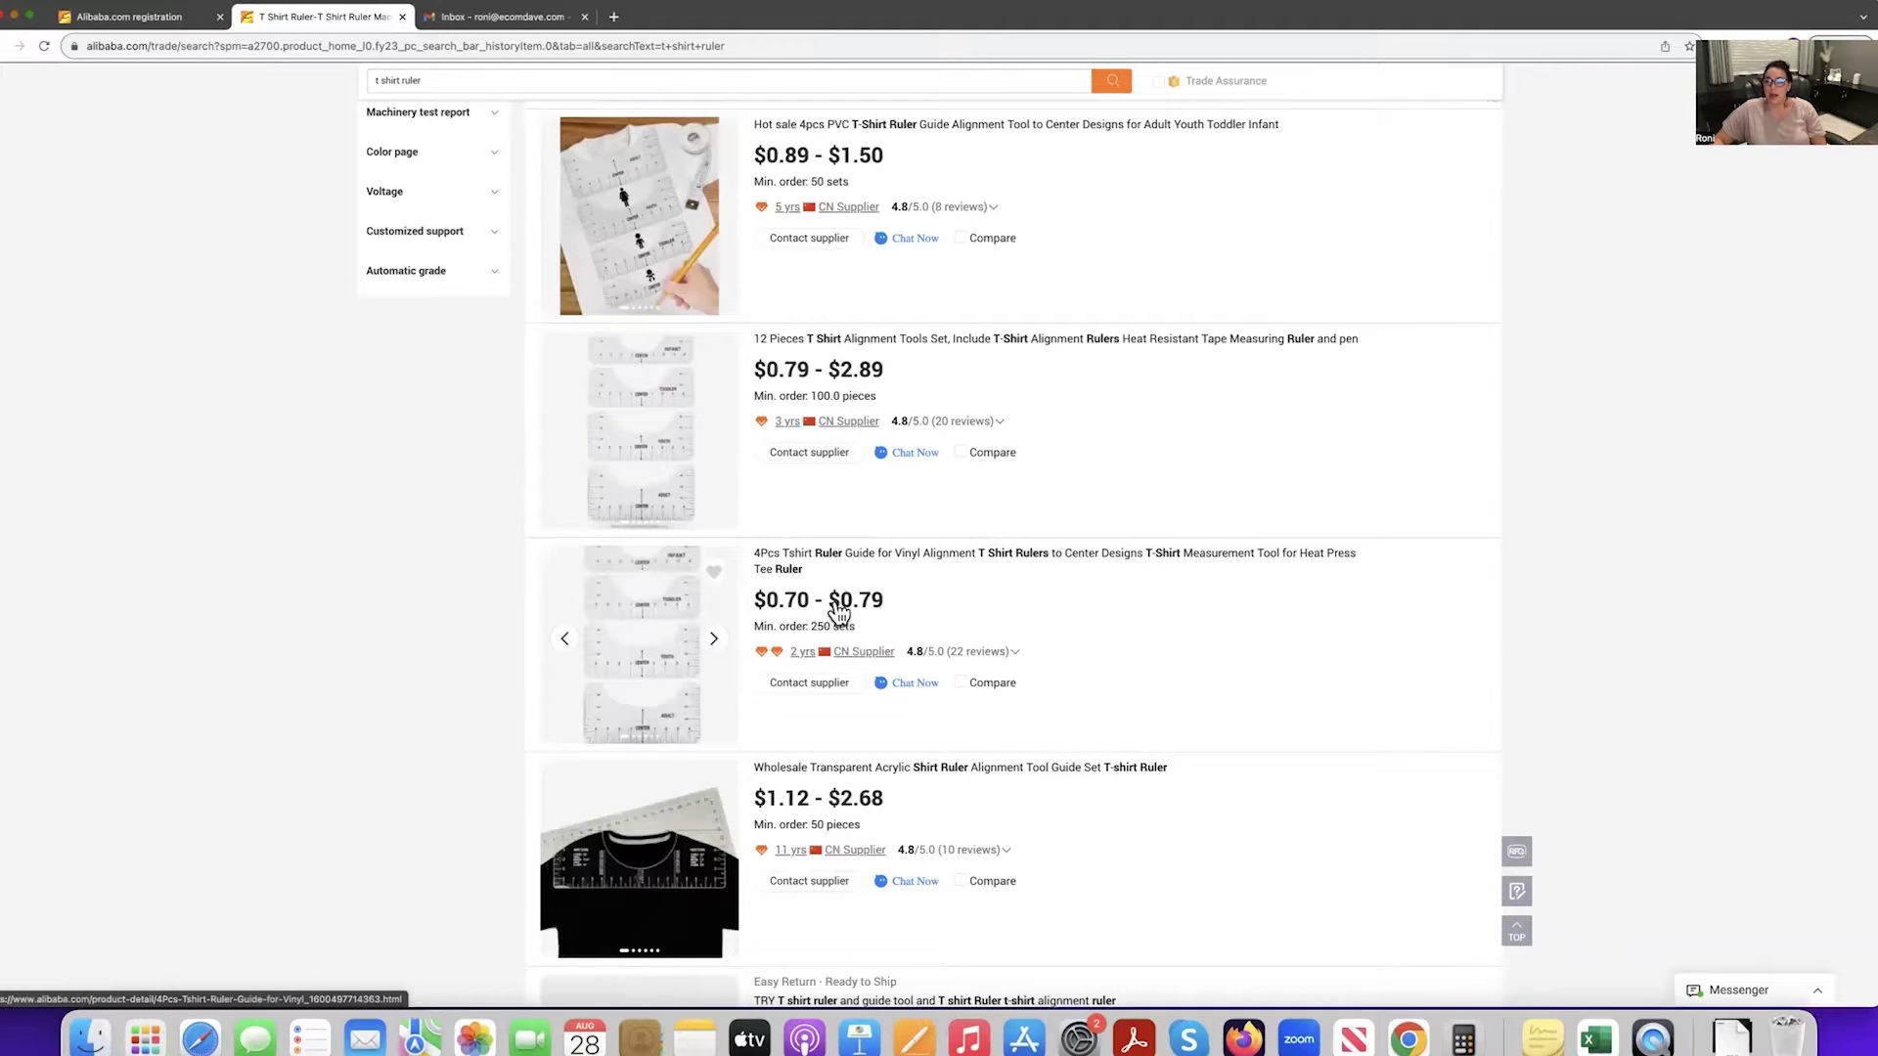
pyautogui.scroll(2, 974, 626)
pyautogui.scroll(10, 974, 618)
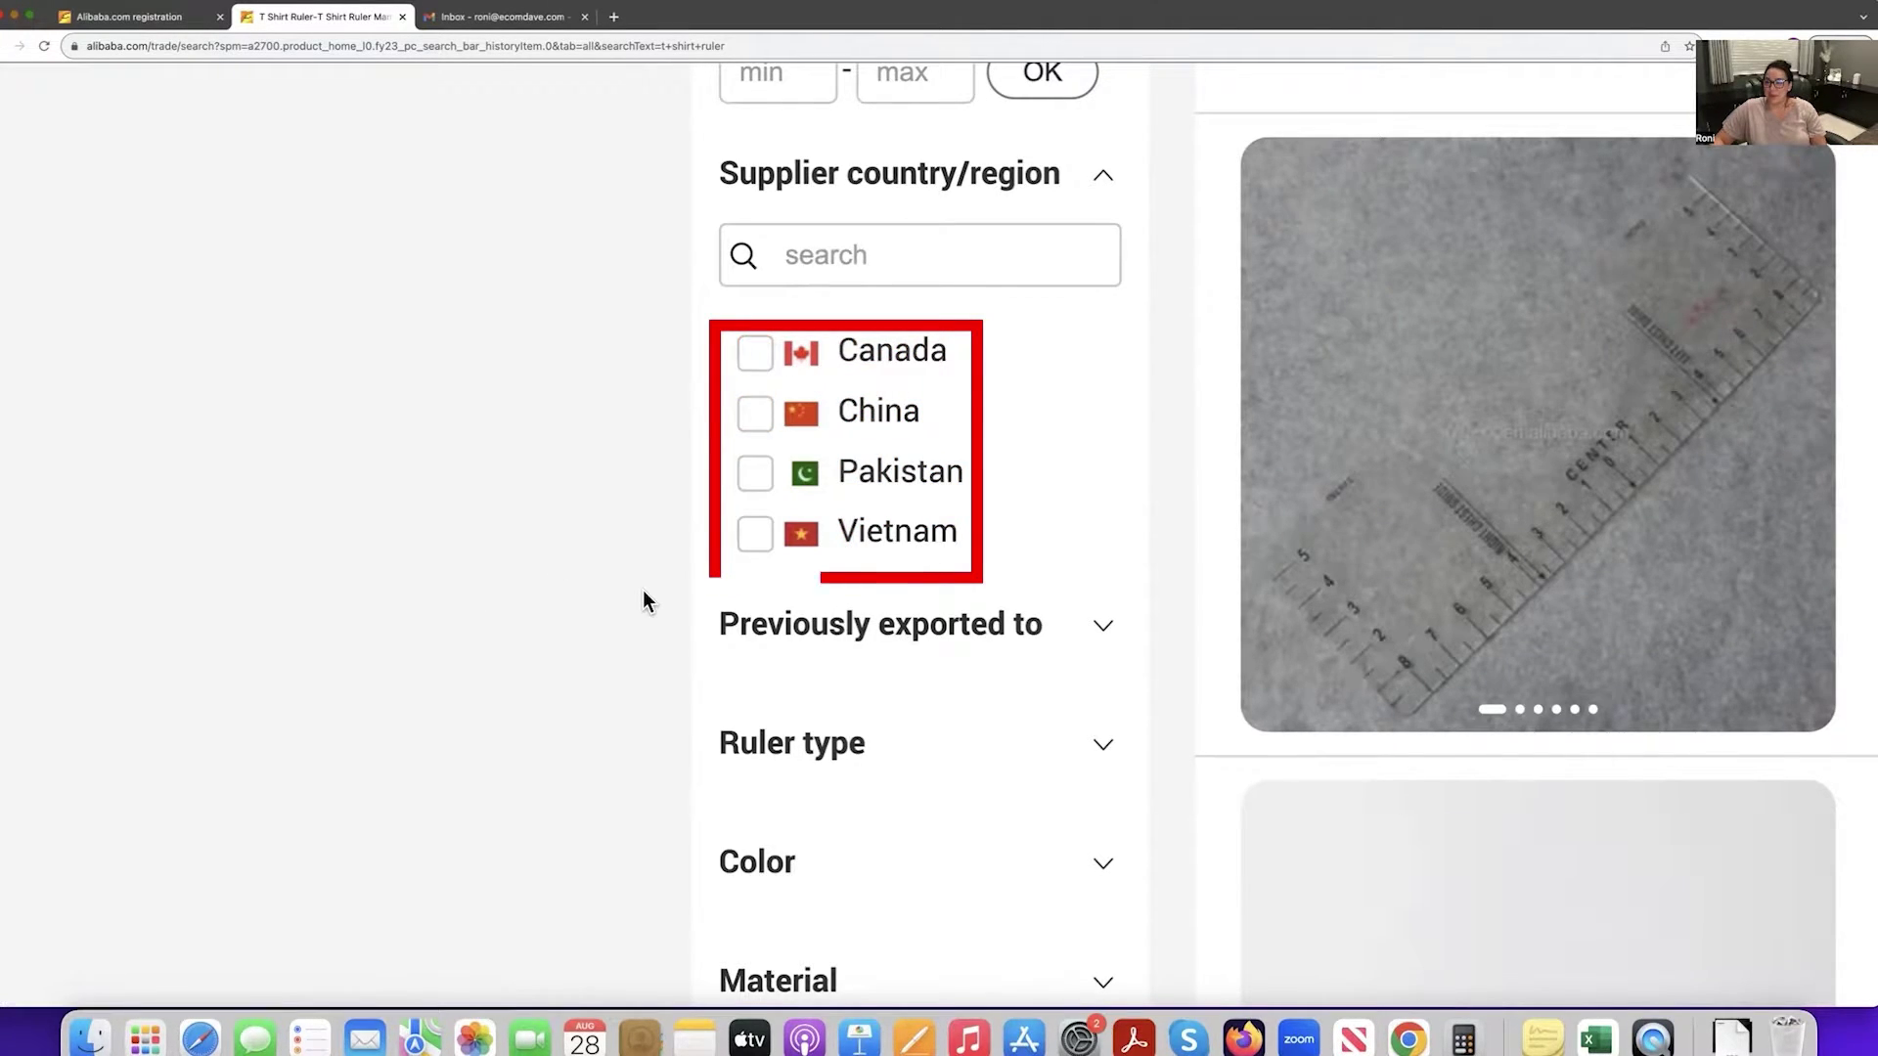
pyautogui.hotkey('ctrl', '0')
pyautogui.scroll(3, 653, 613)
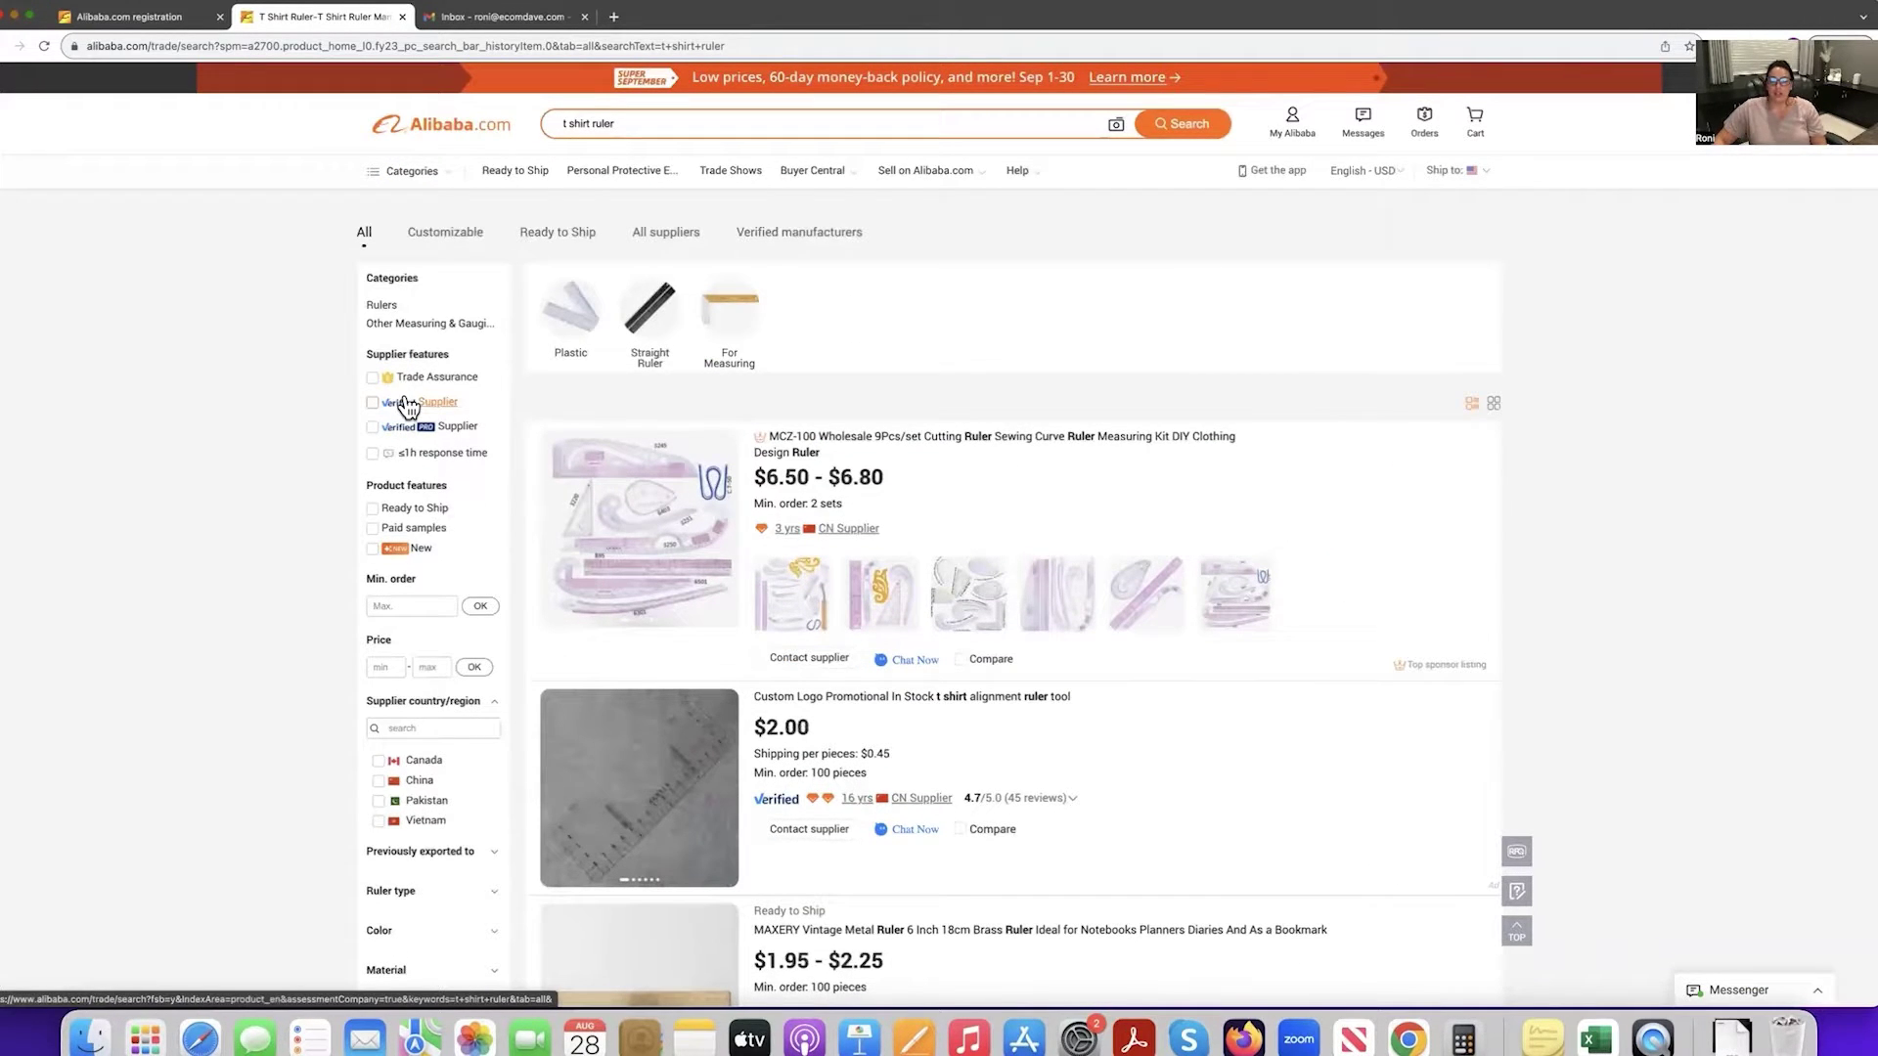
# Tick Trade Assurance under Supplier features, then open the first listing's CN Supplier company profile.
pyautogui.hotkey('ctrl', '+')
pyautogui.hotkey('ctrl', '+')
pyautogui.hotkey('ctrl', '+')
pyautogui.hotkey('ctrl', '+')
pyautogui.hotkey('ctrl', '+')
pyautogui.hotkey('ctrl', '+')
pyautogui.hotkey('ctrl', '+')
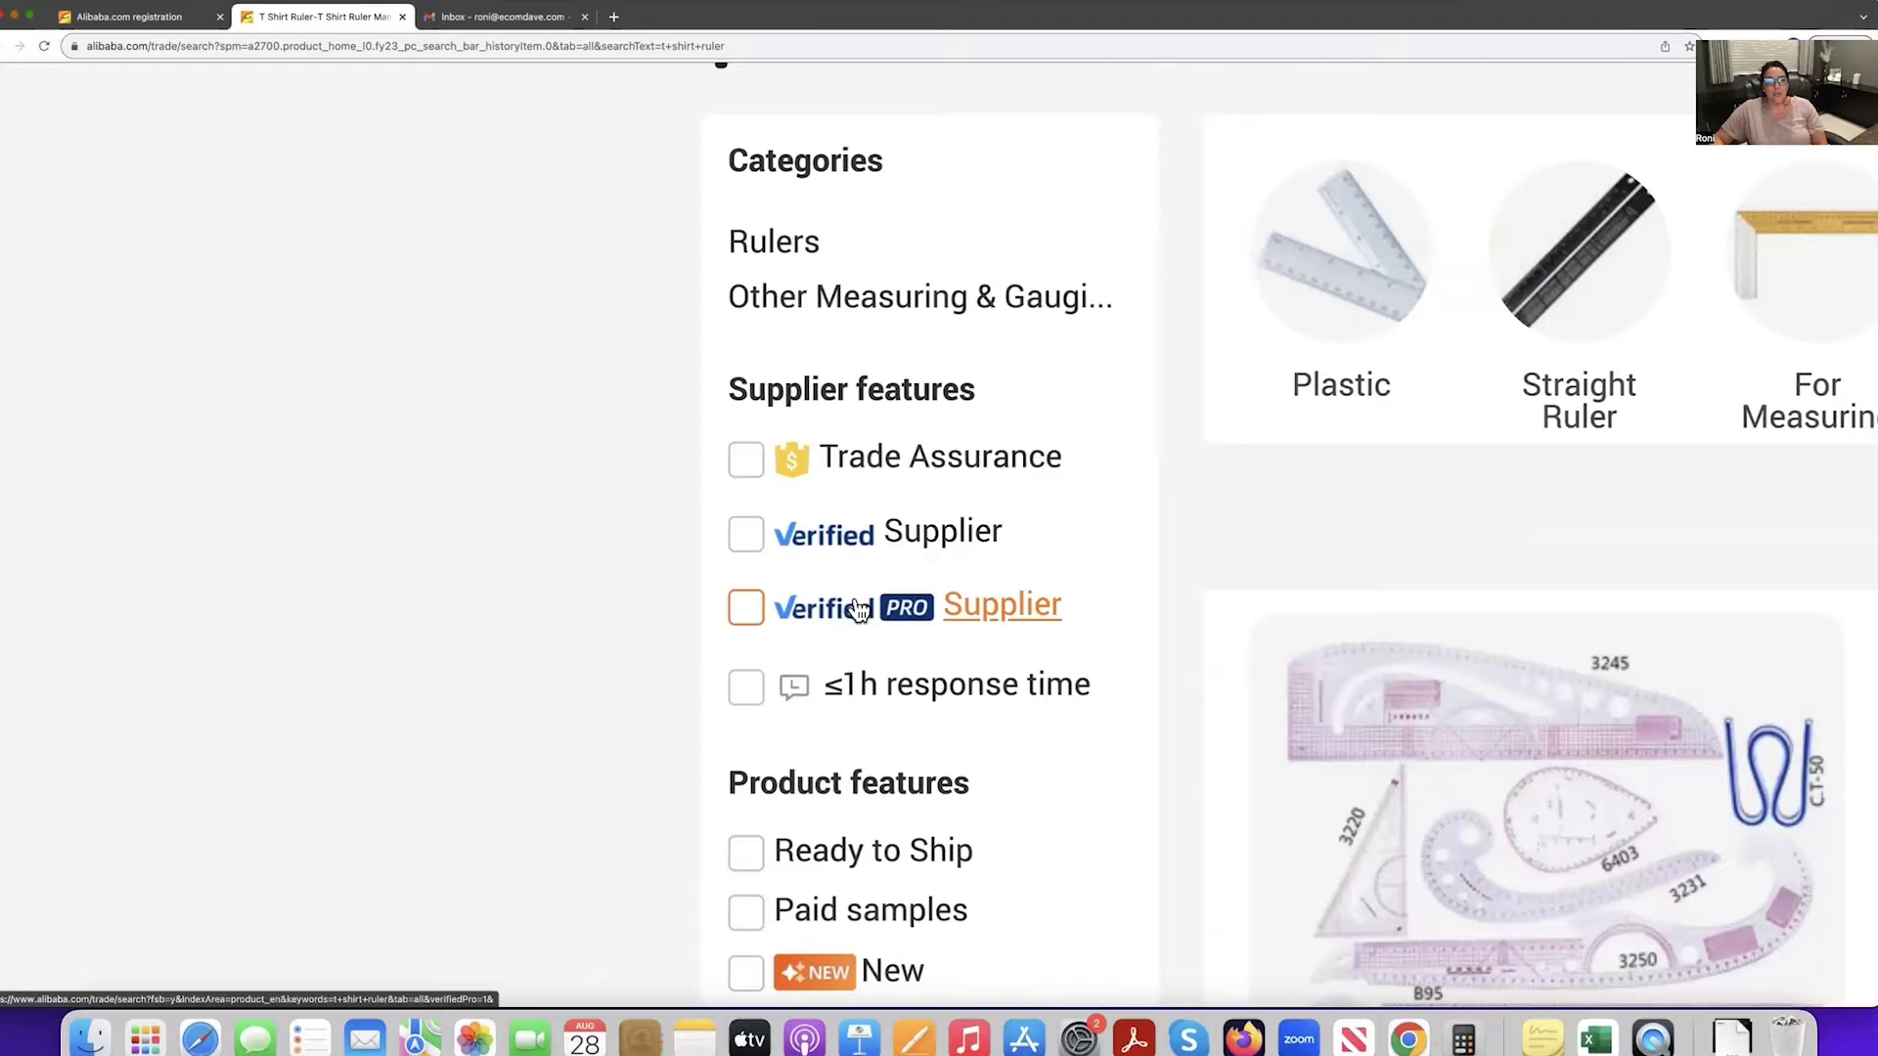
pyautogui.click(744, 466)
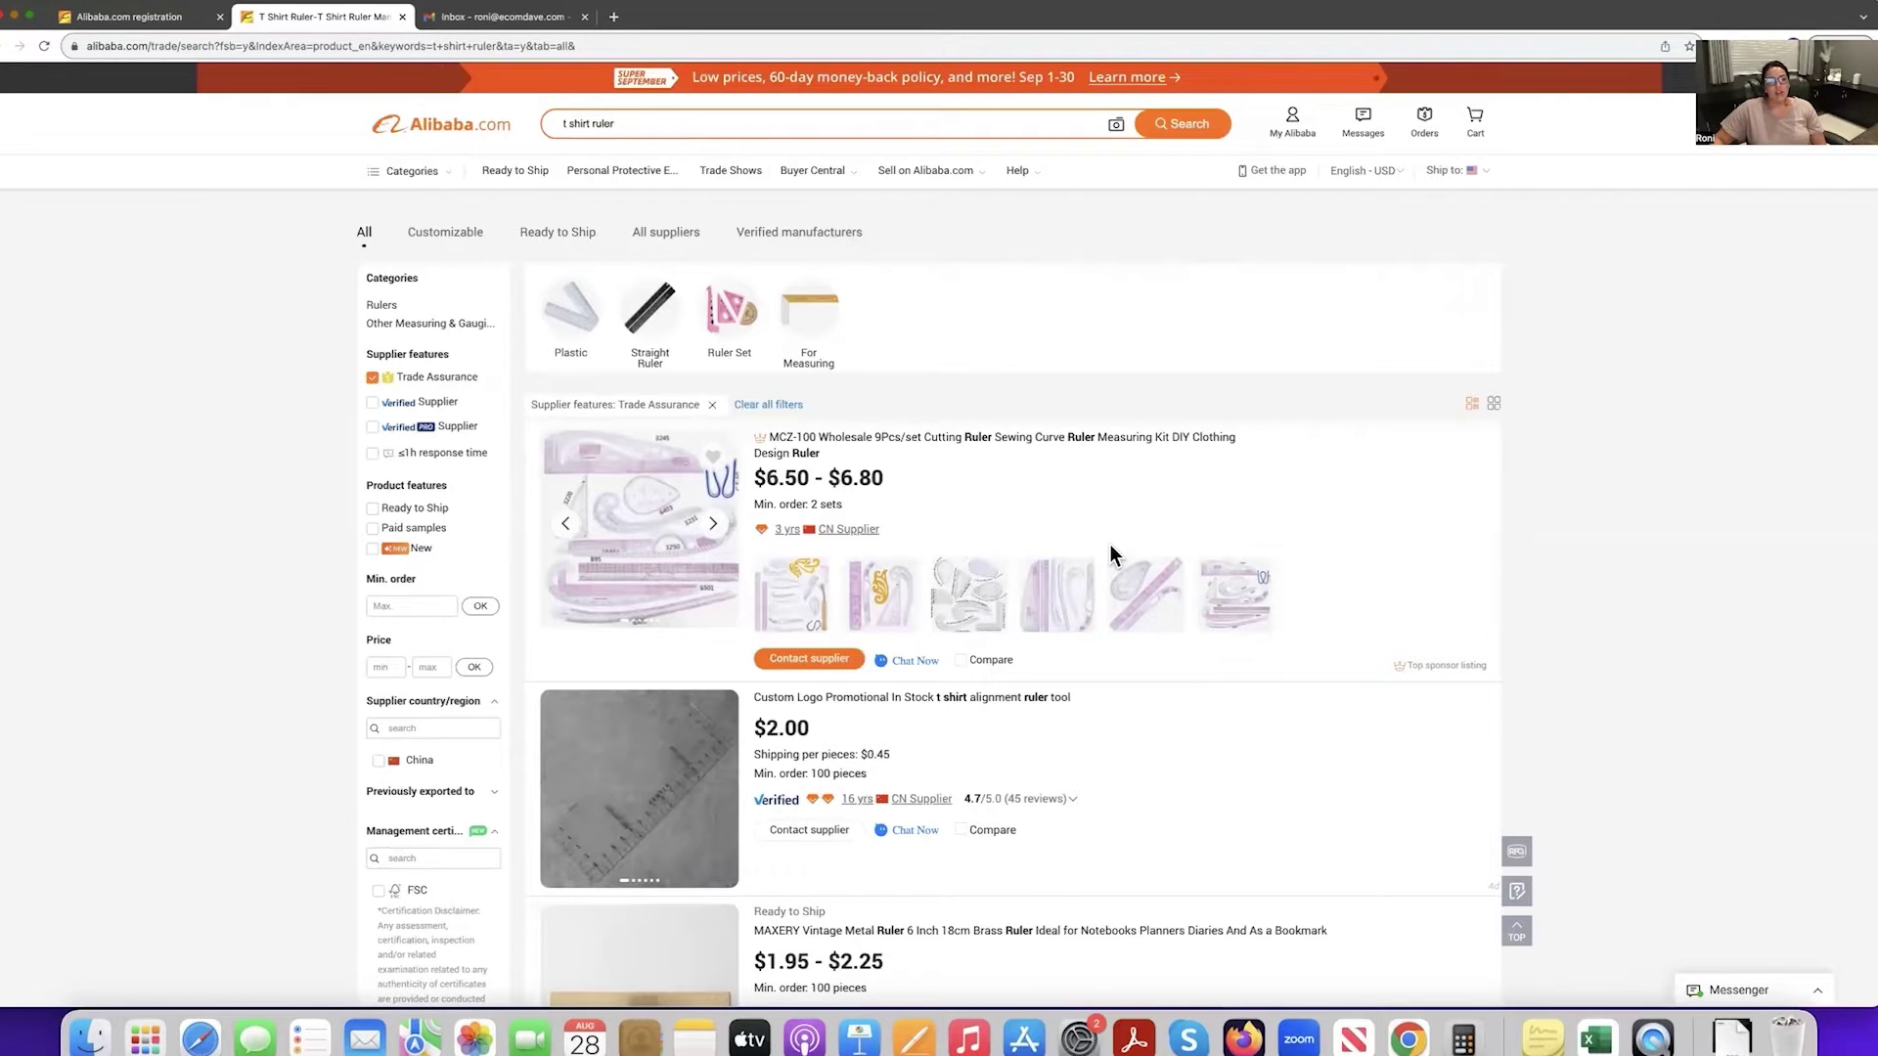
pyautogui.scroll(-2, 1111, 553)
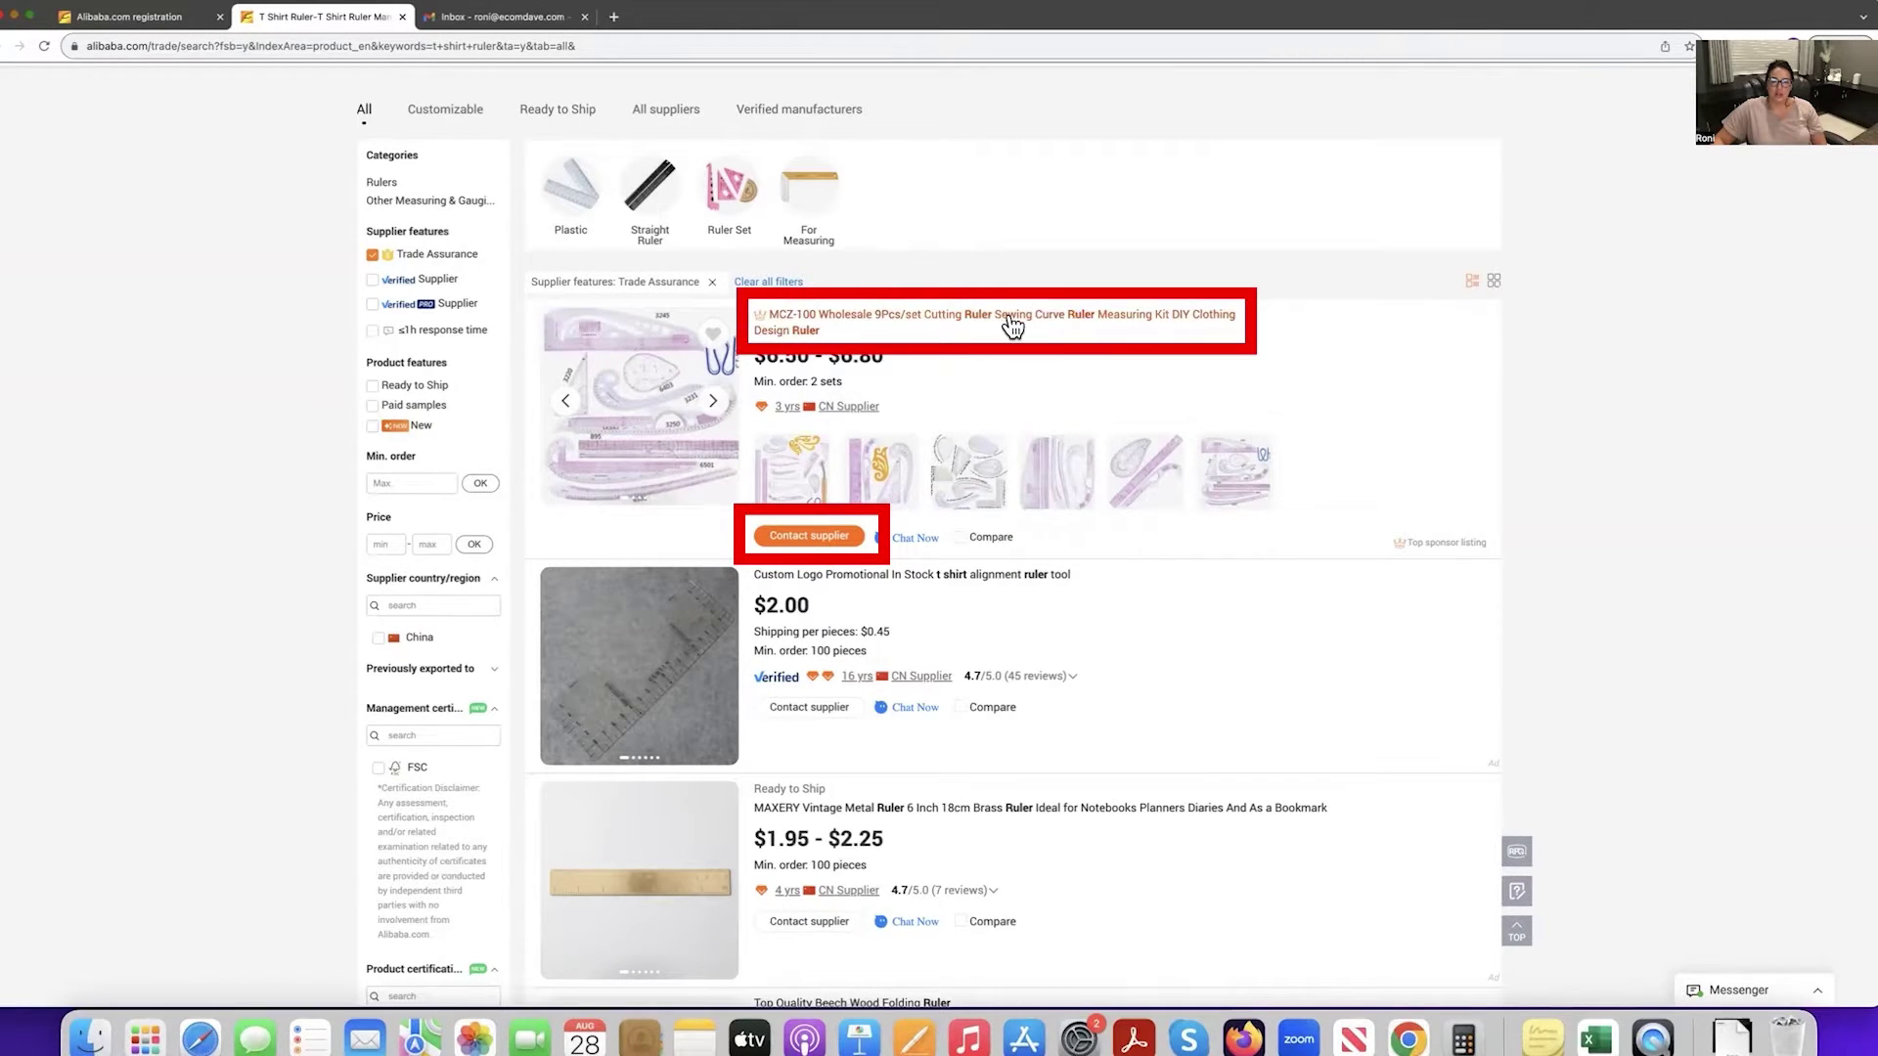
pyautogui.moveTo(856, 411)
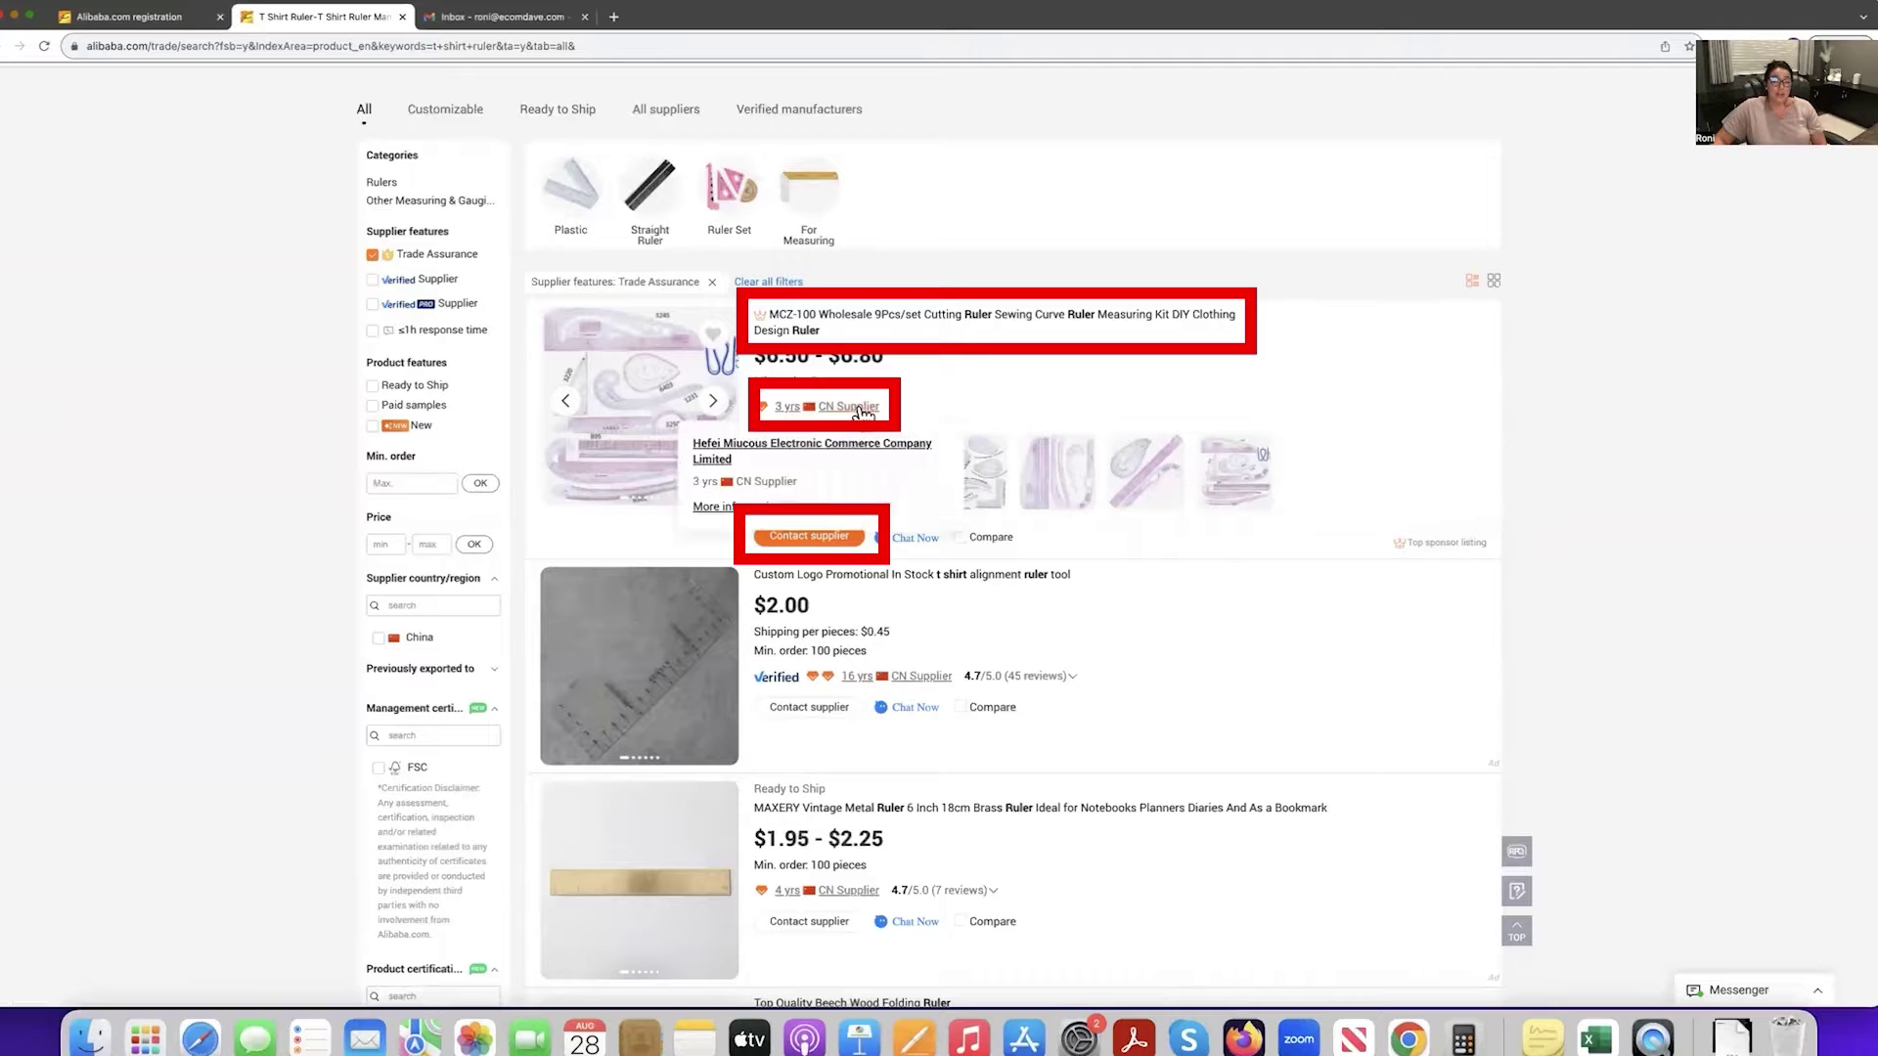
pyautogui.click(857, 411)
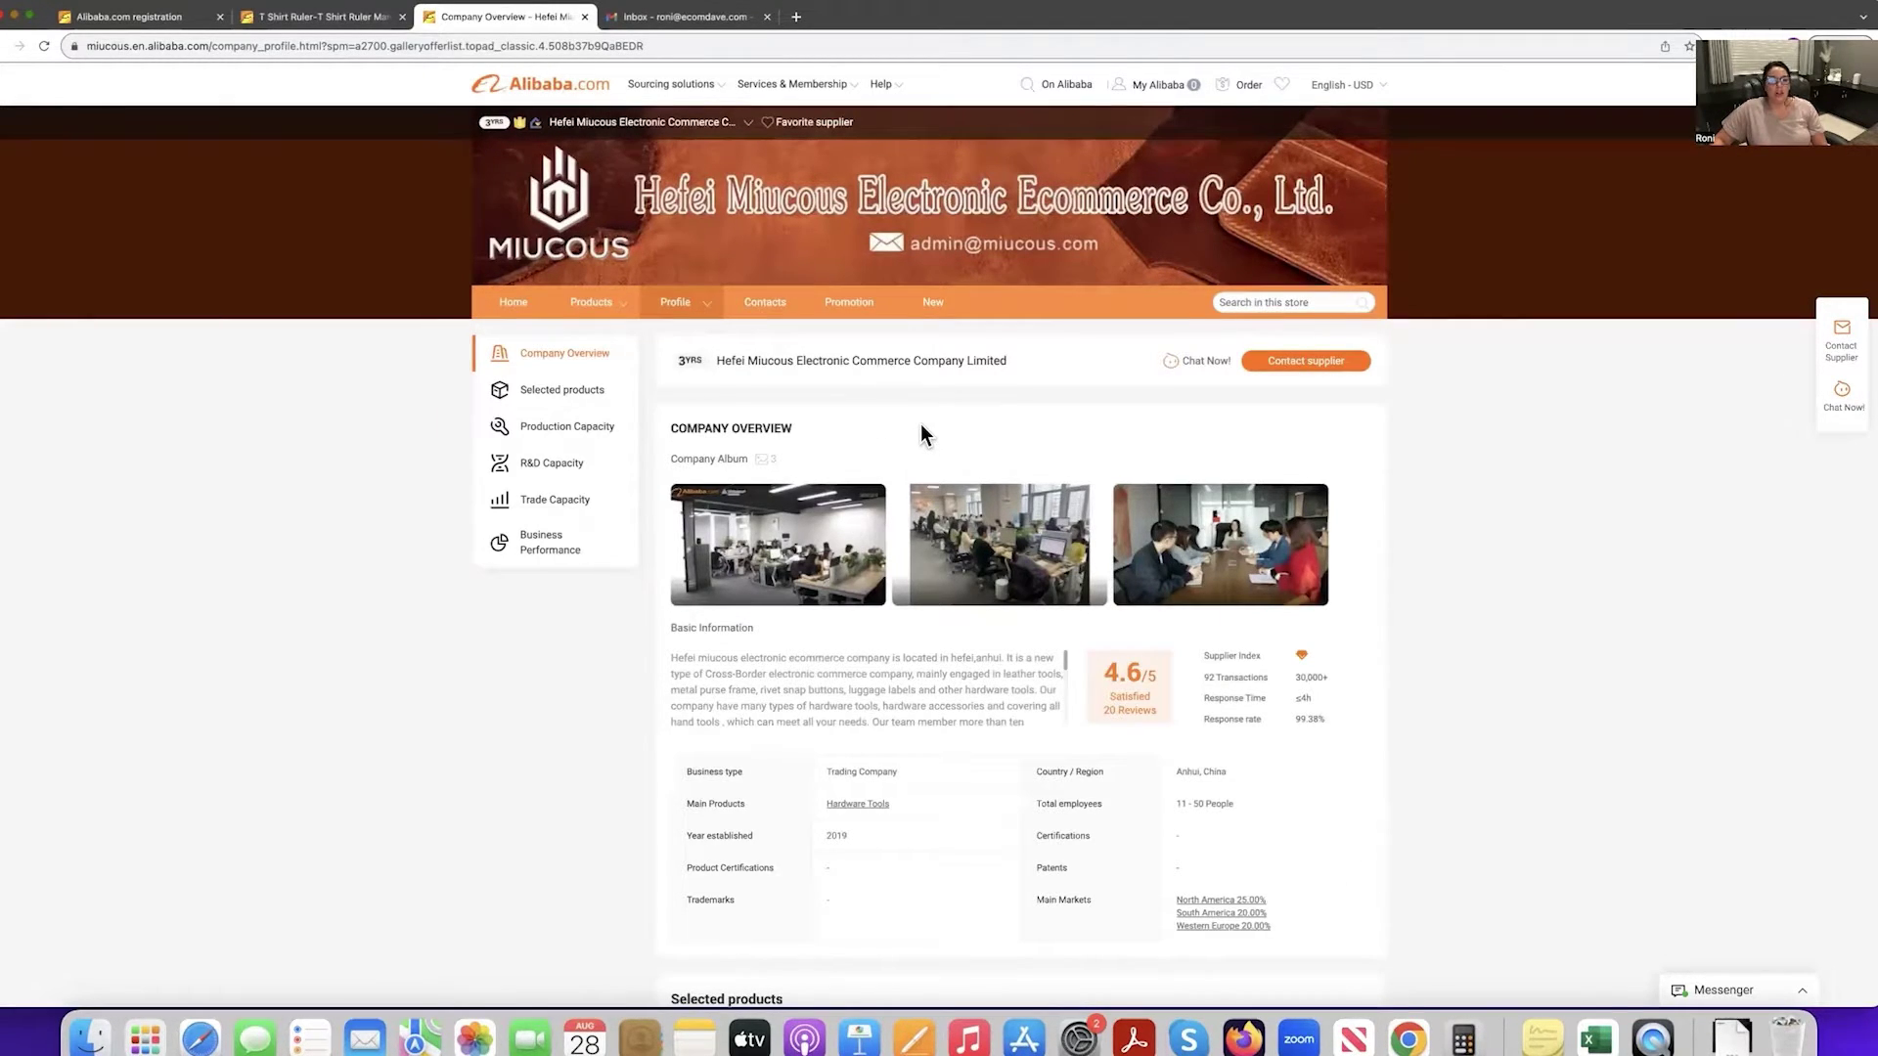
# Browse the Hefei Miucous Company Overview and its selected products, then open its Contacts page.
pyautogui.moveTo(671, 311)
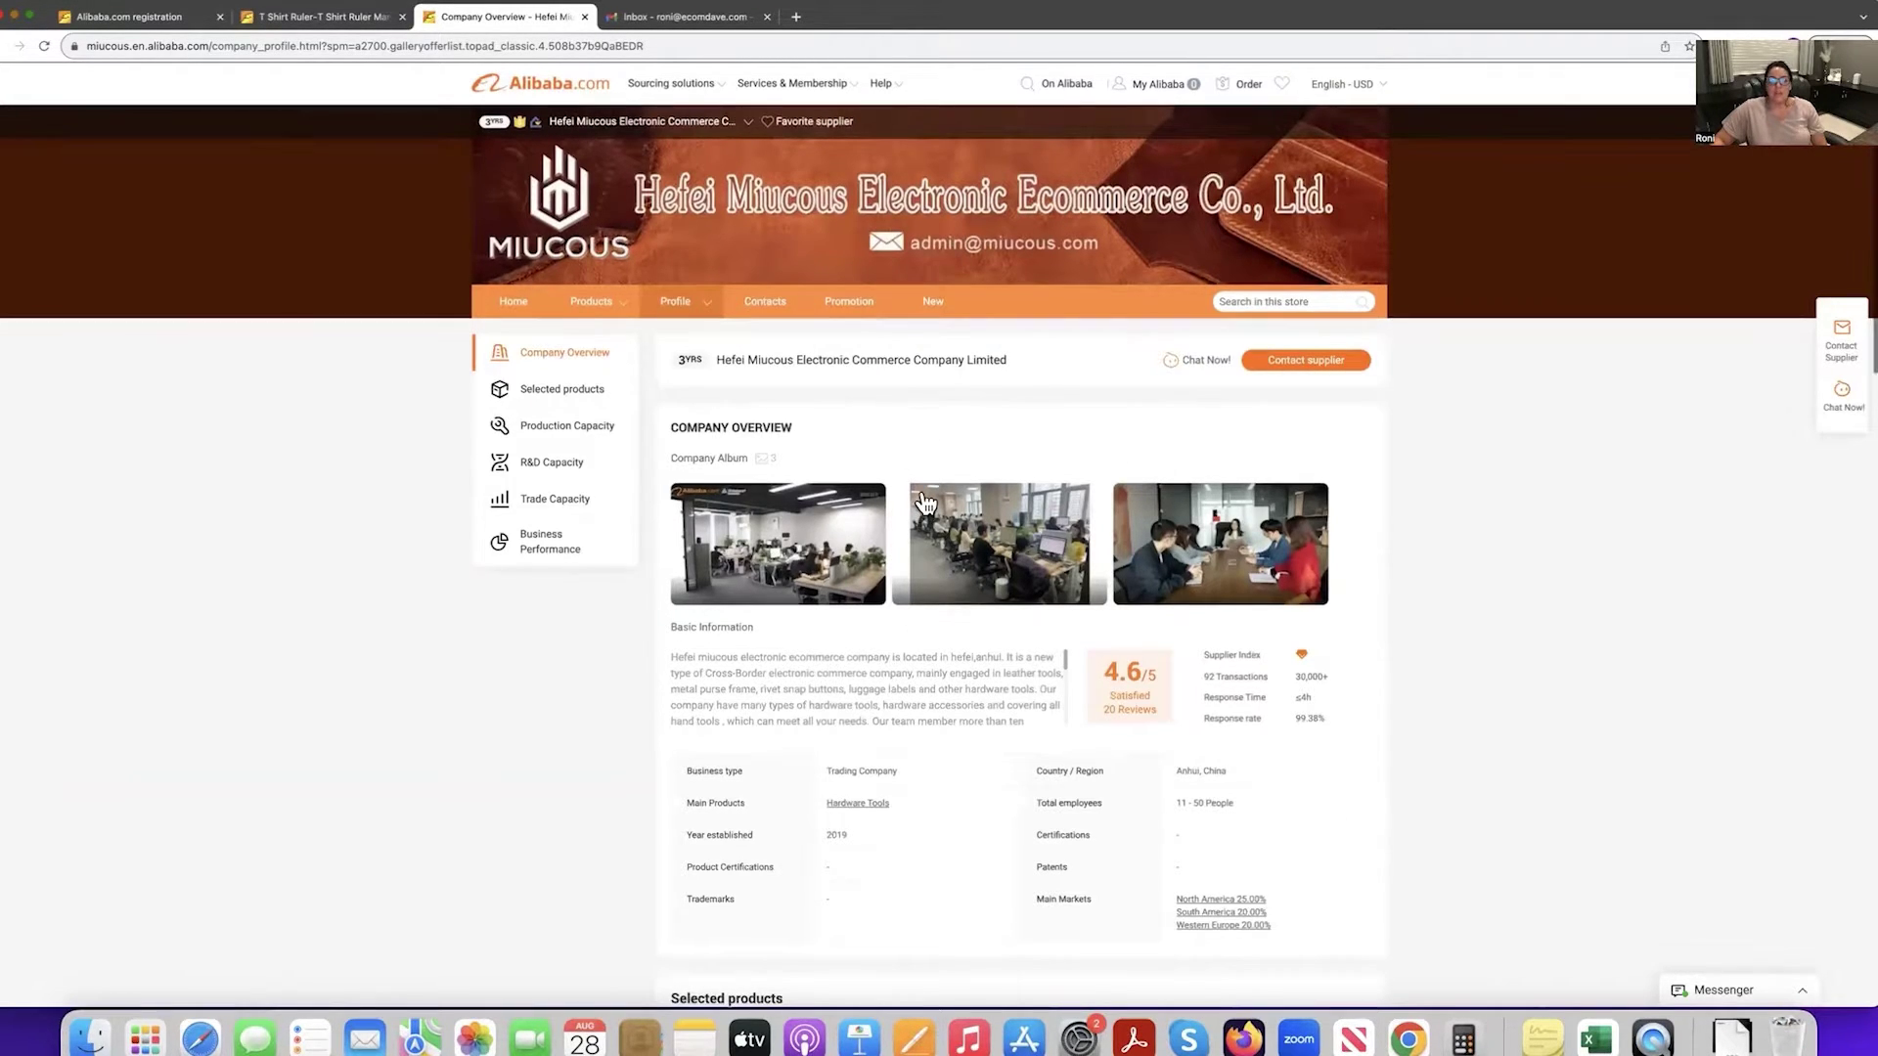
pyautogui.click(305, 20)
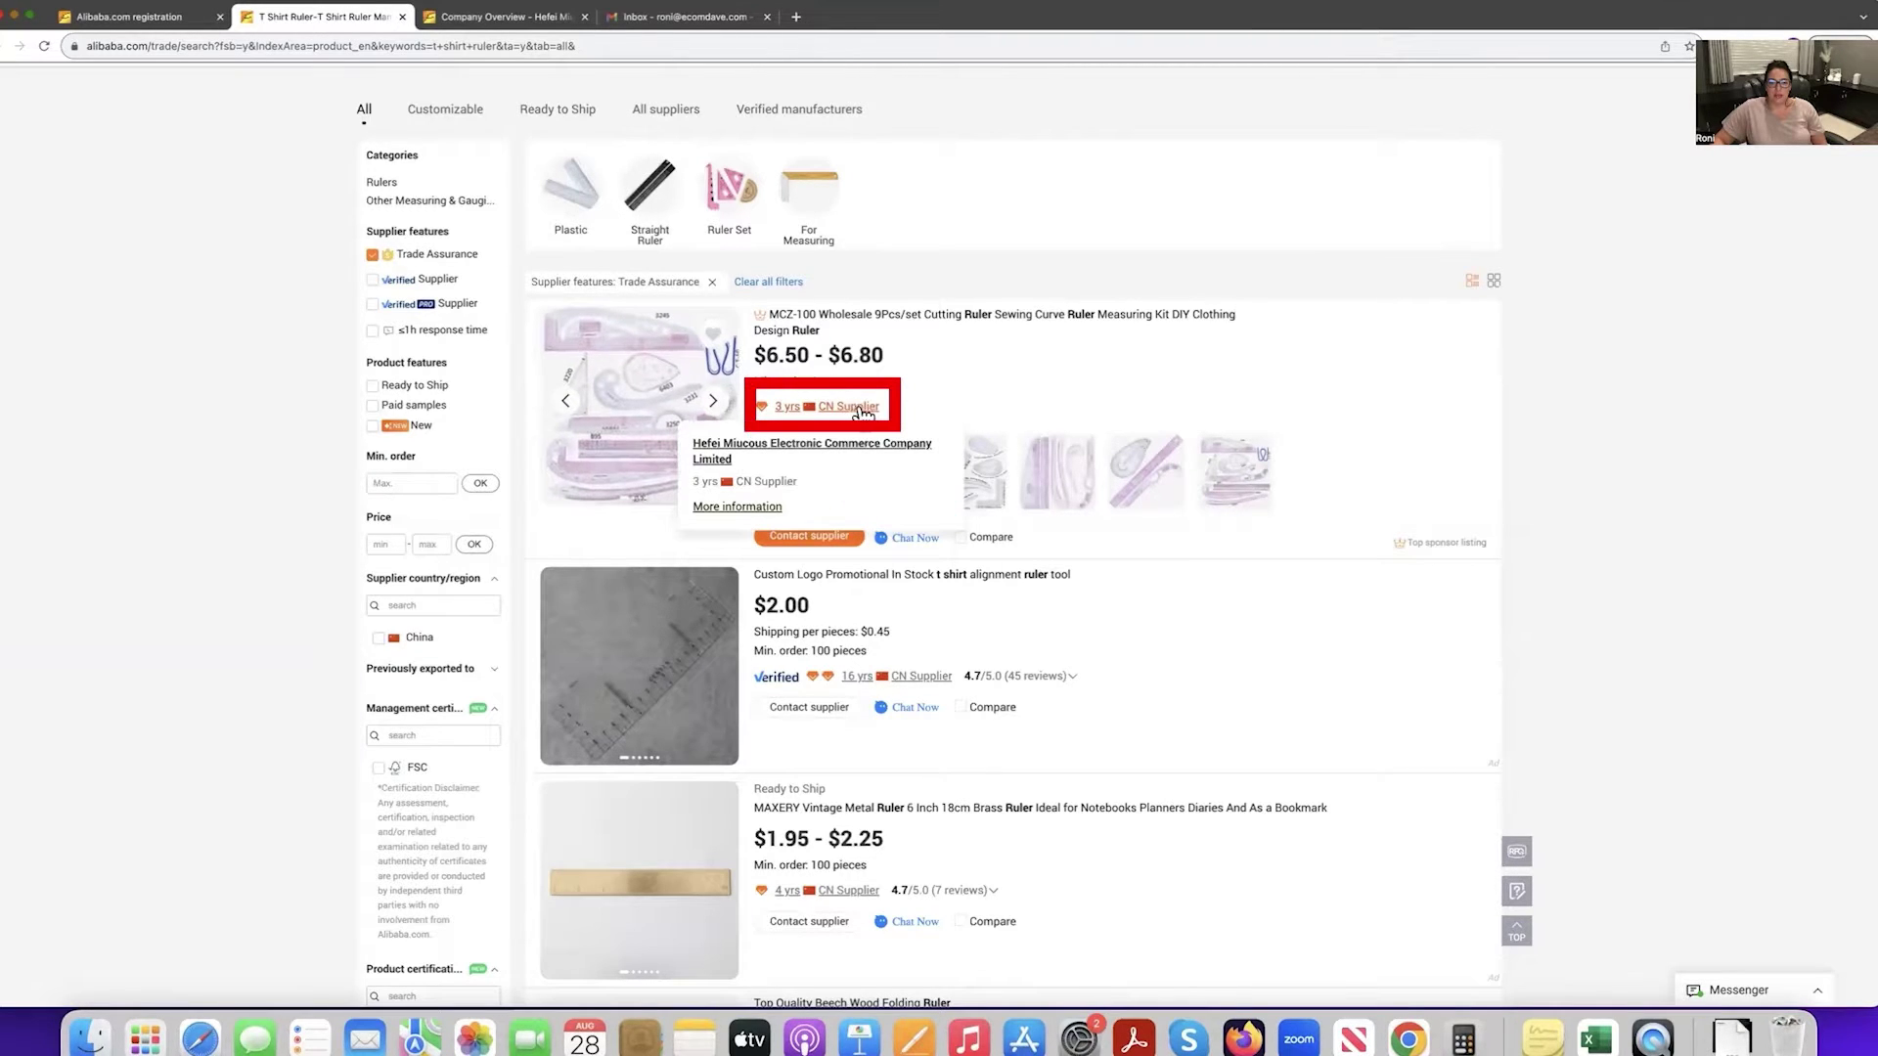
pyautogui.click(522, 18)
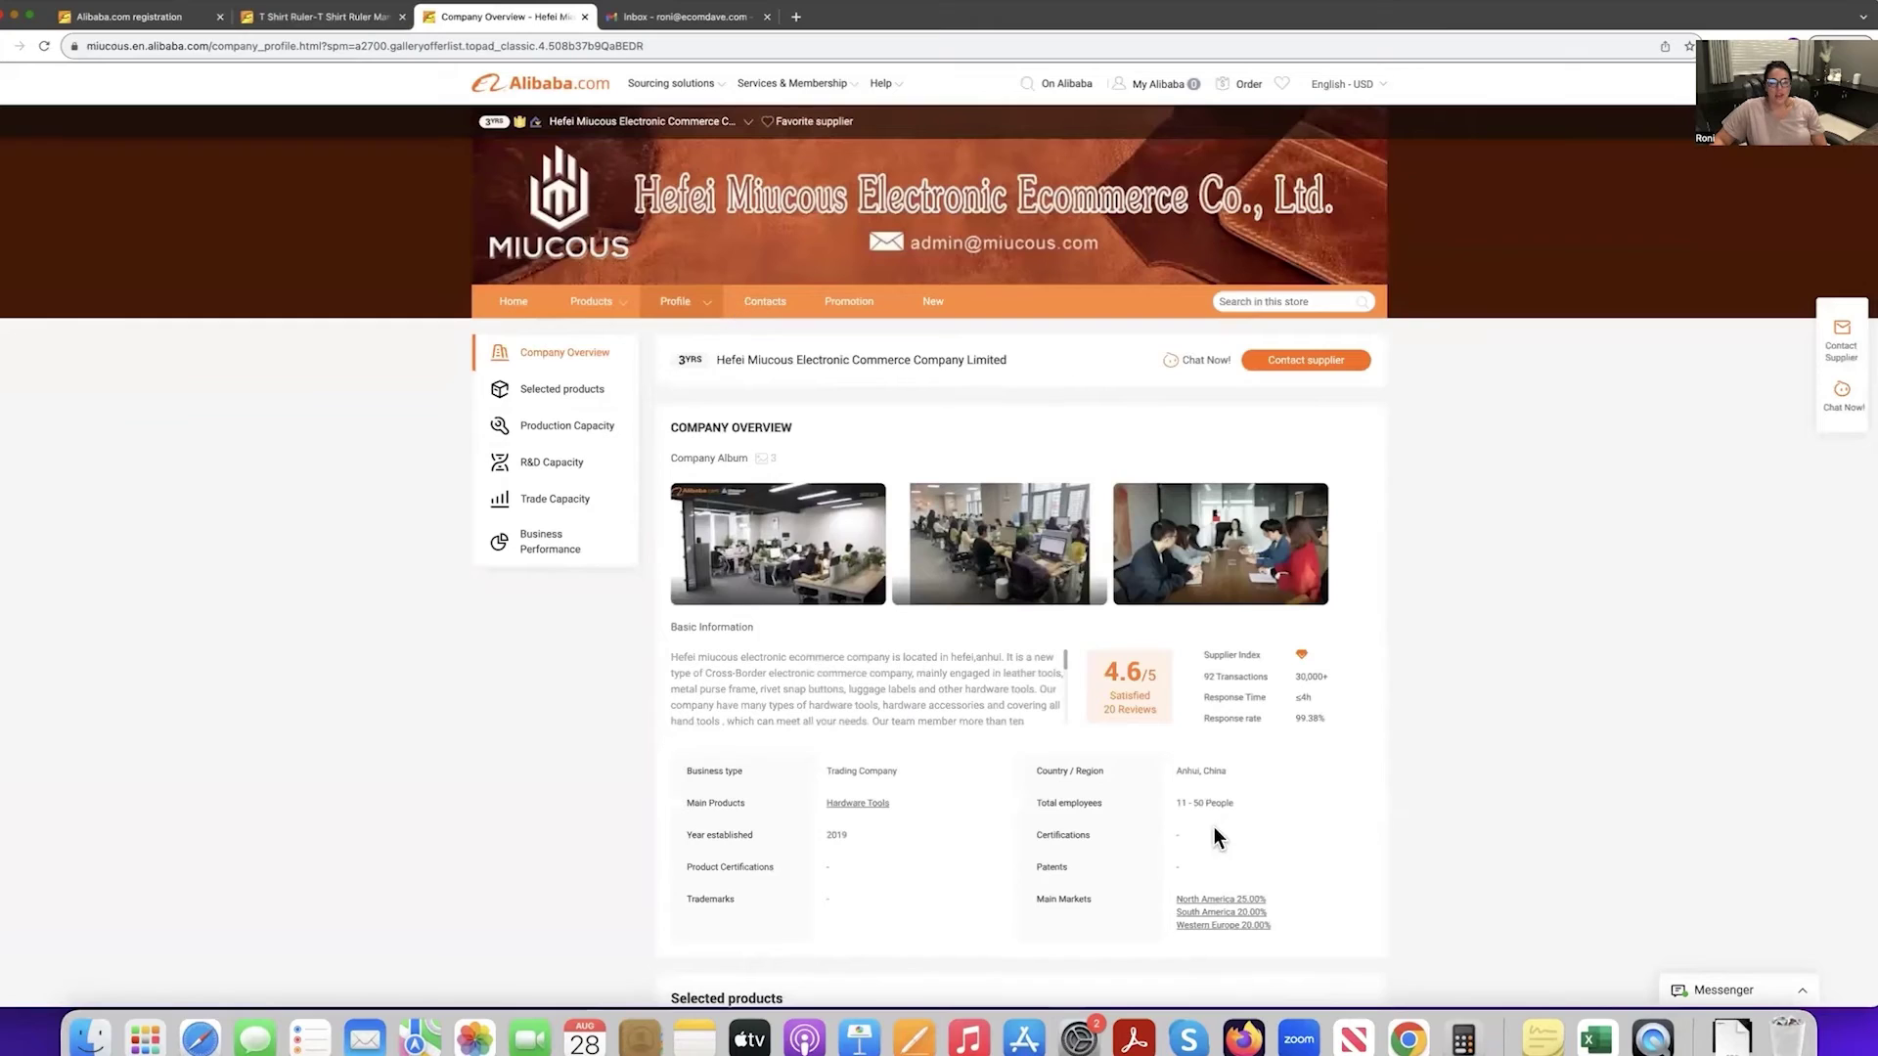
pyautogui.scroll(-1, 1086, 665)
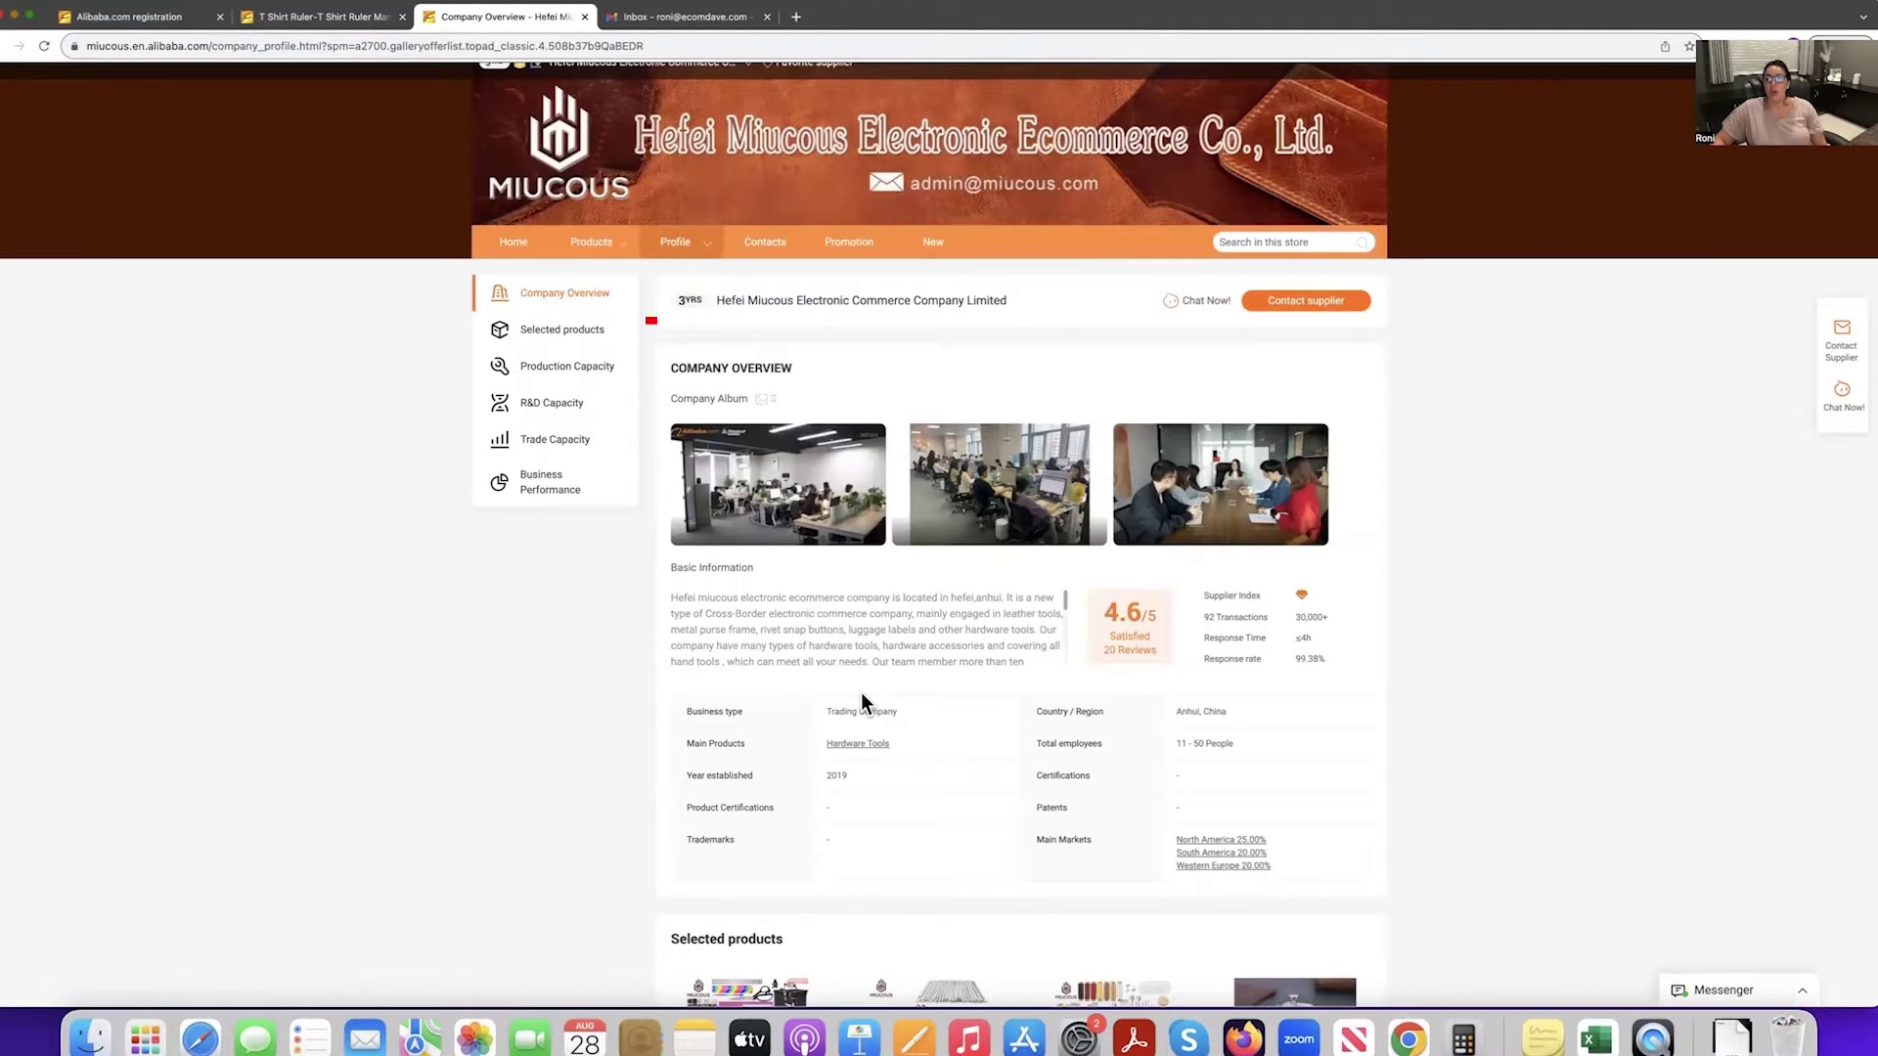
pyautogui.scroll(-3, 861, 693)
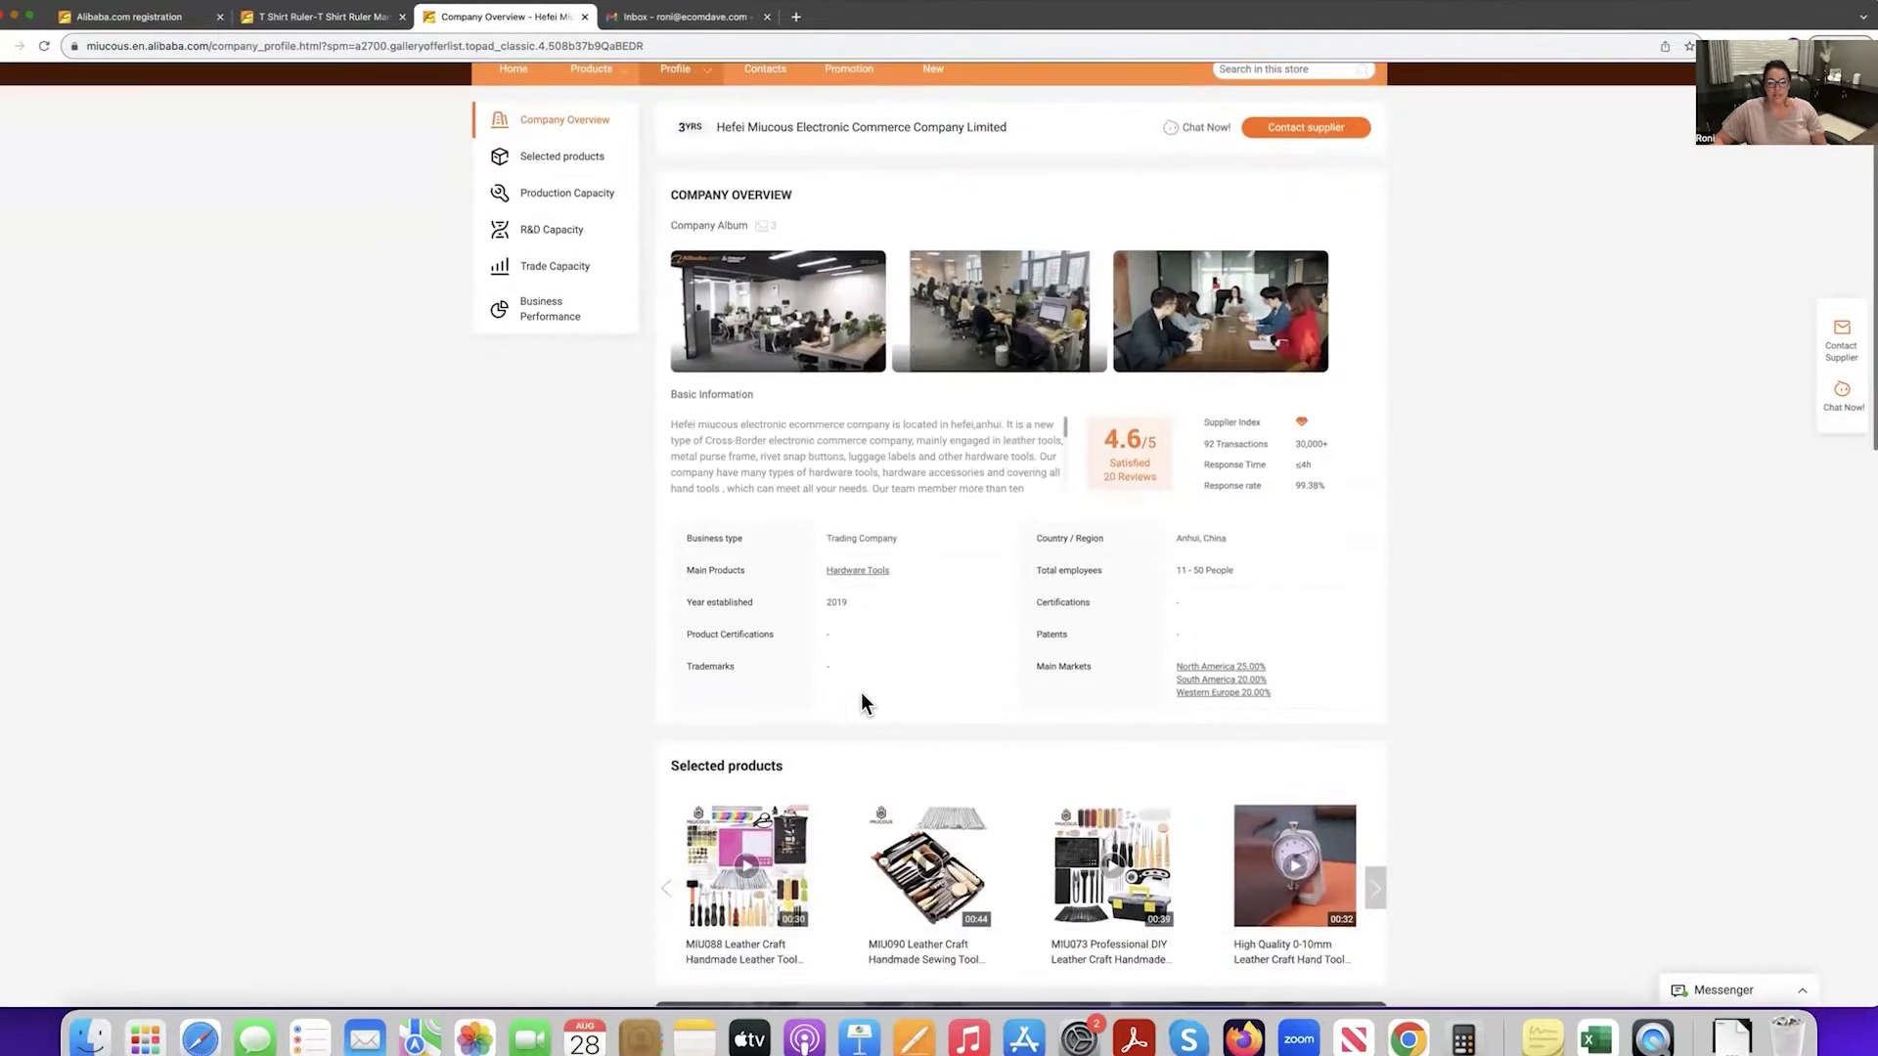
pyautogui.scroll(-2, 861, 695)
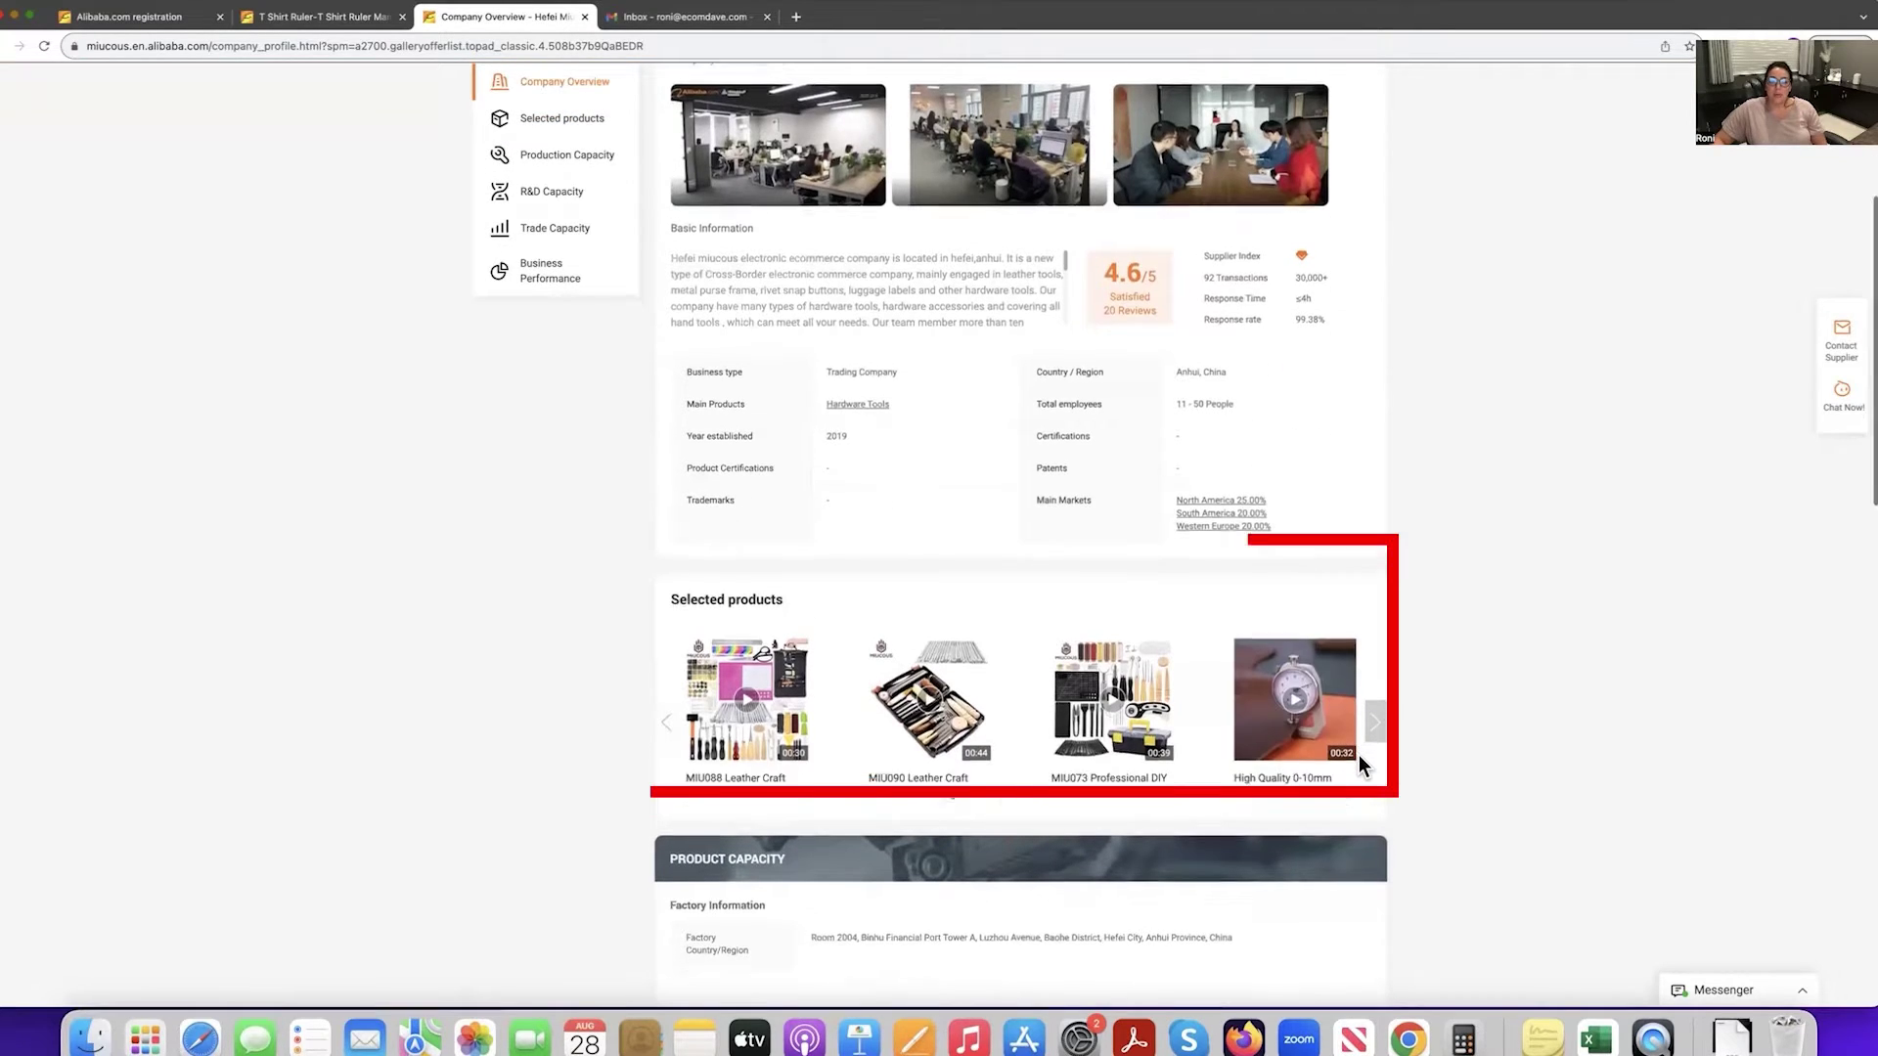
pyautogui.click(1374, 724)
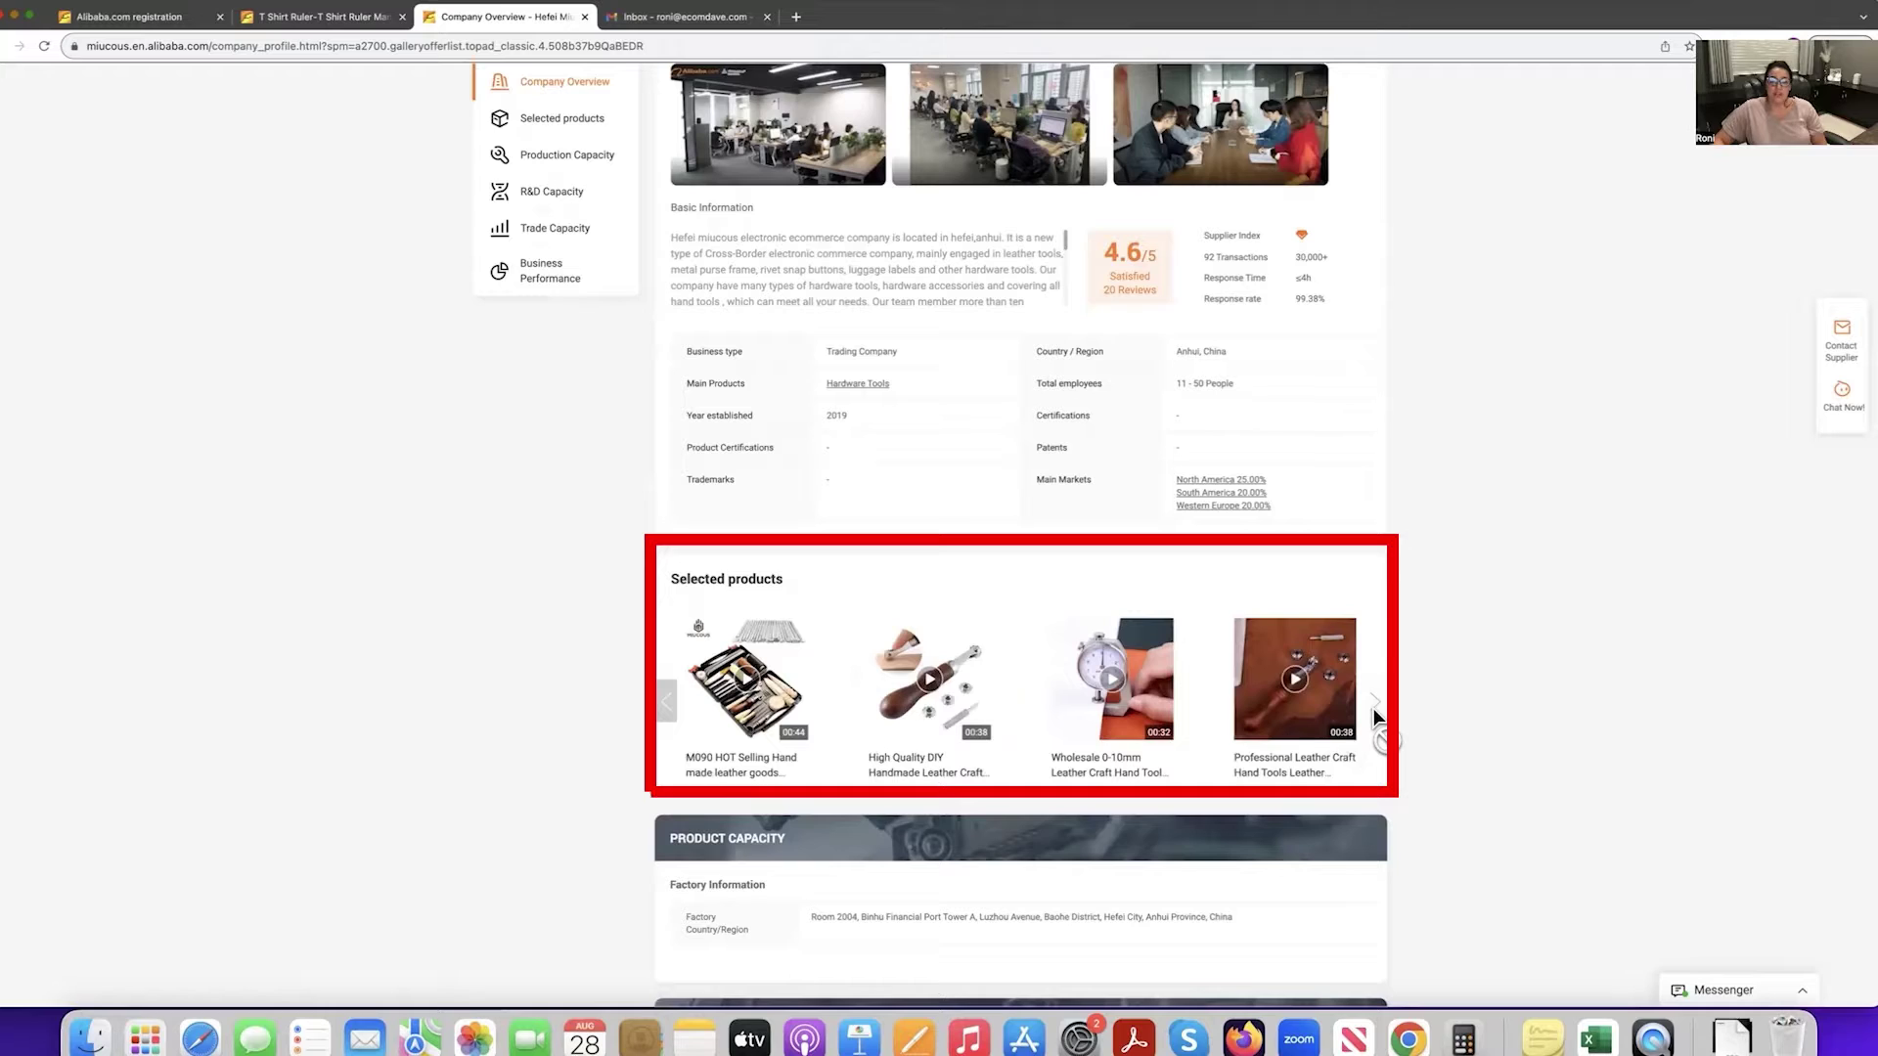
pyautogui.scroll(-5, 1407, 718)
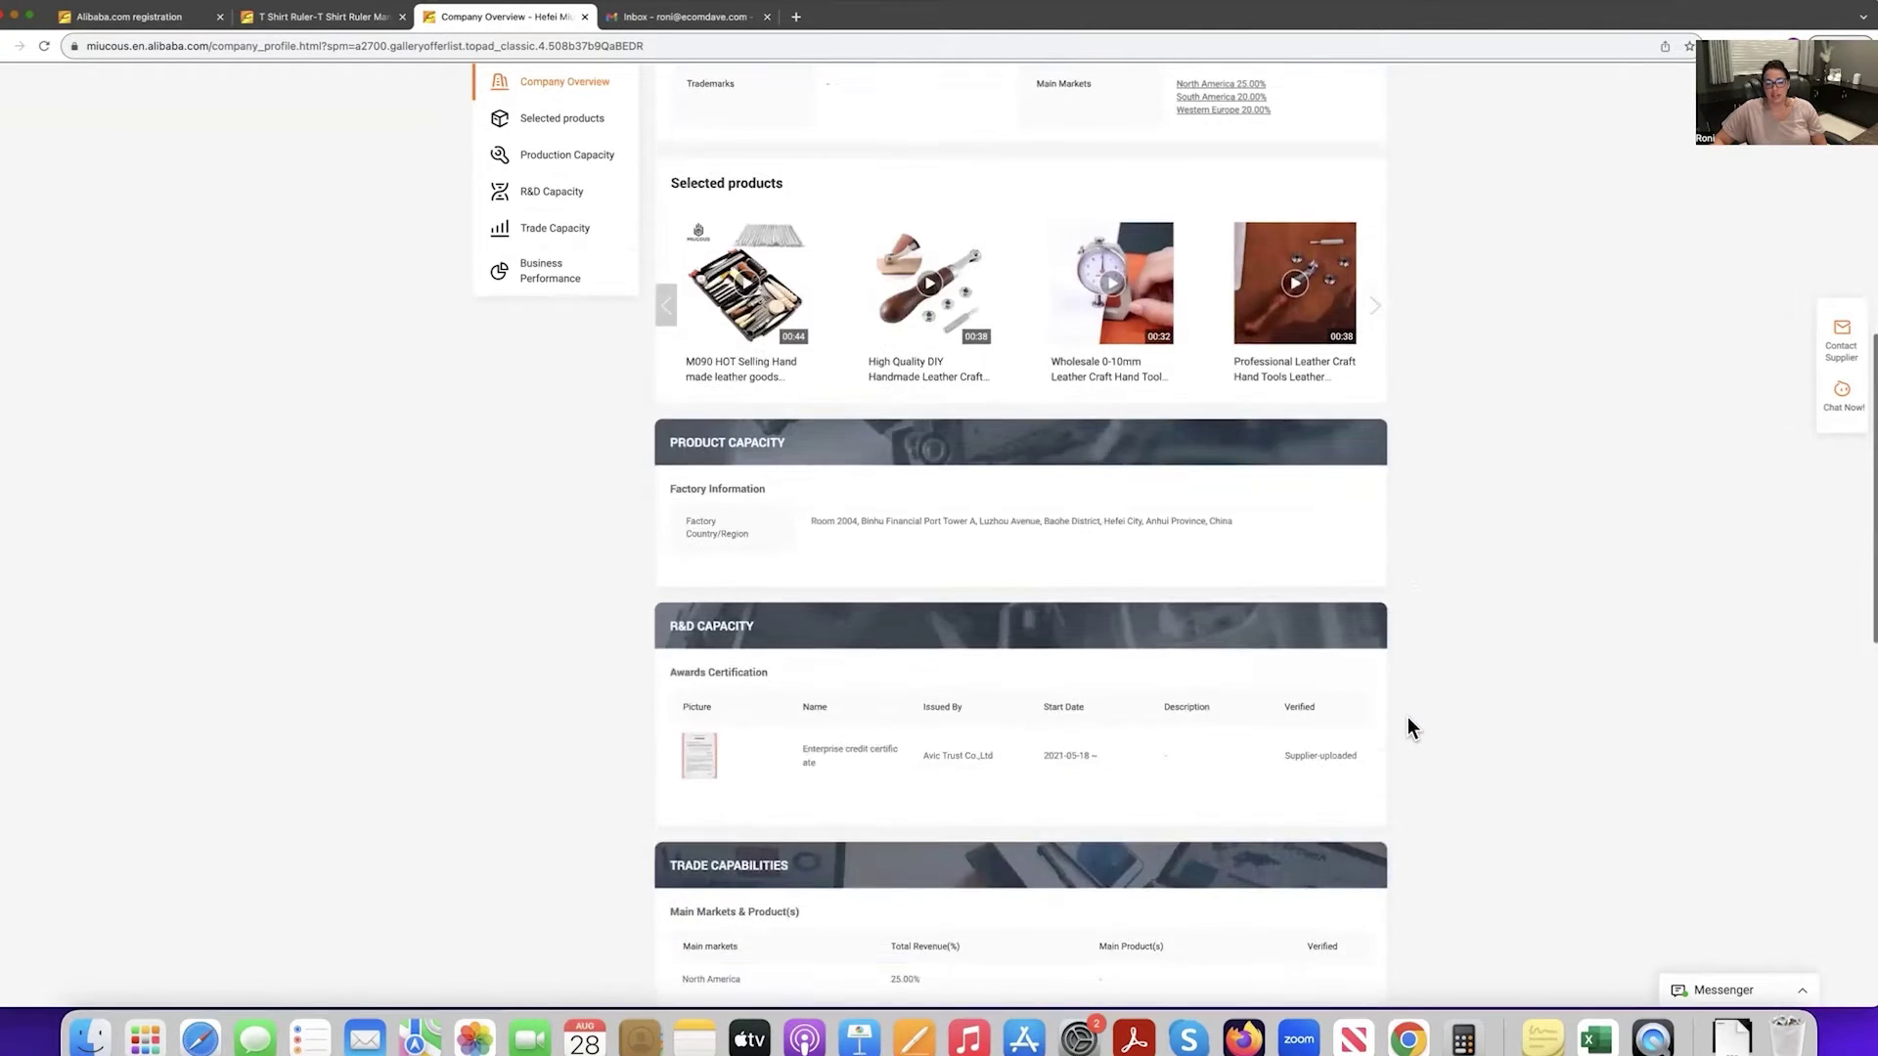
pyautogui.scroll(10, 1406, 717)
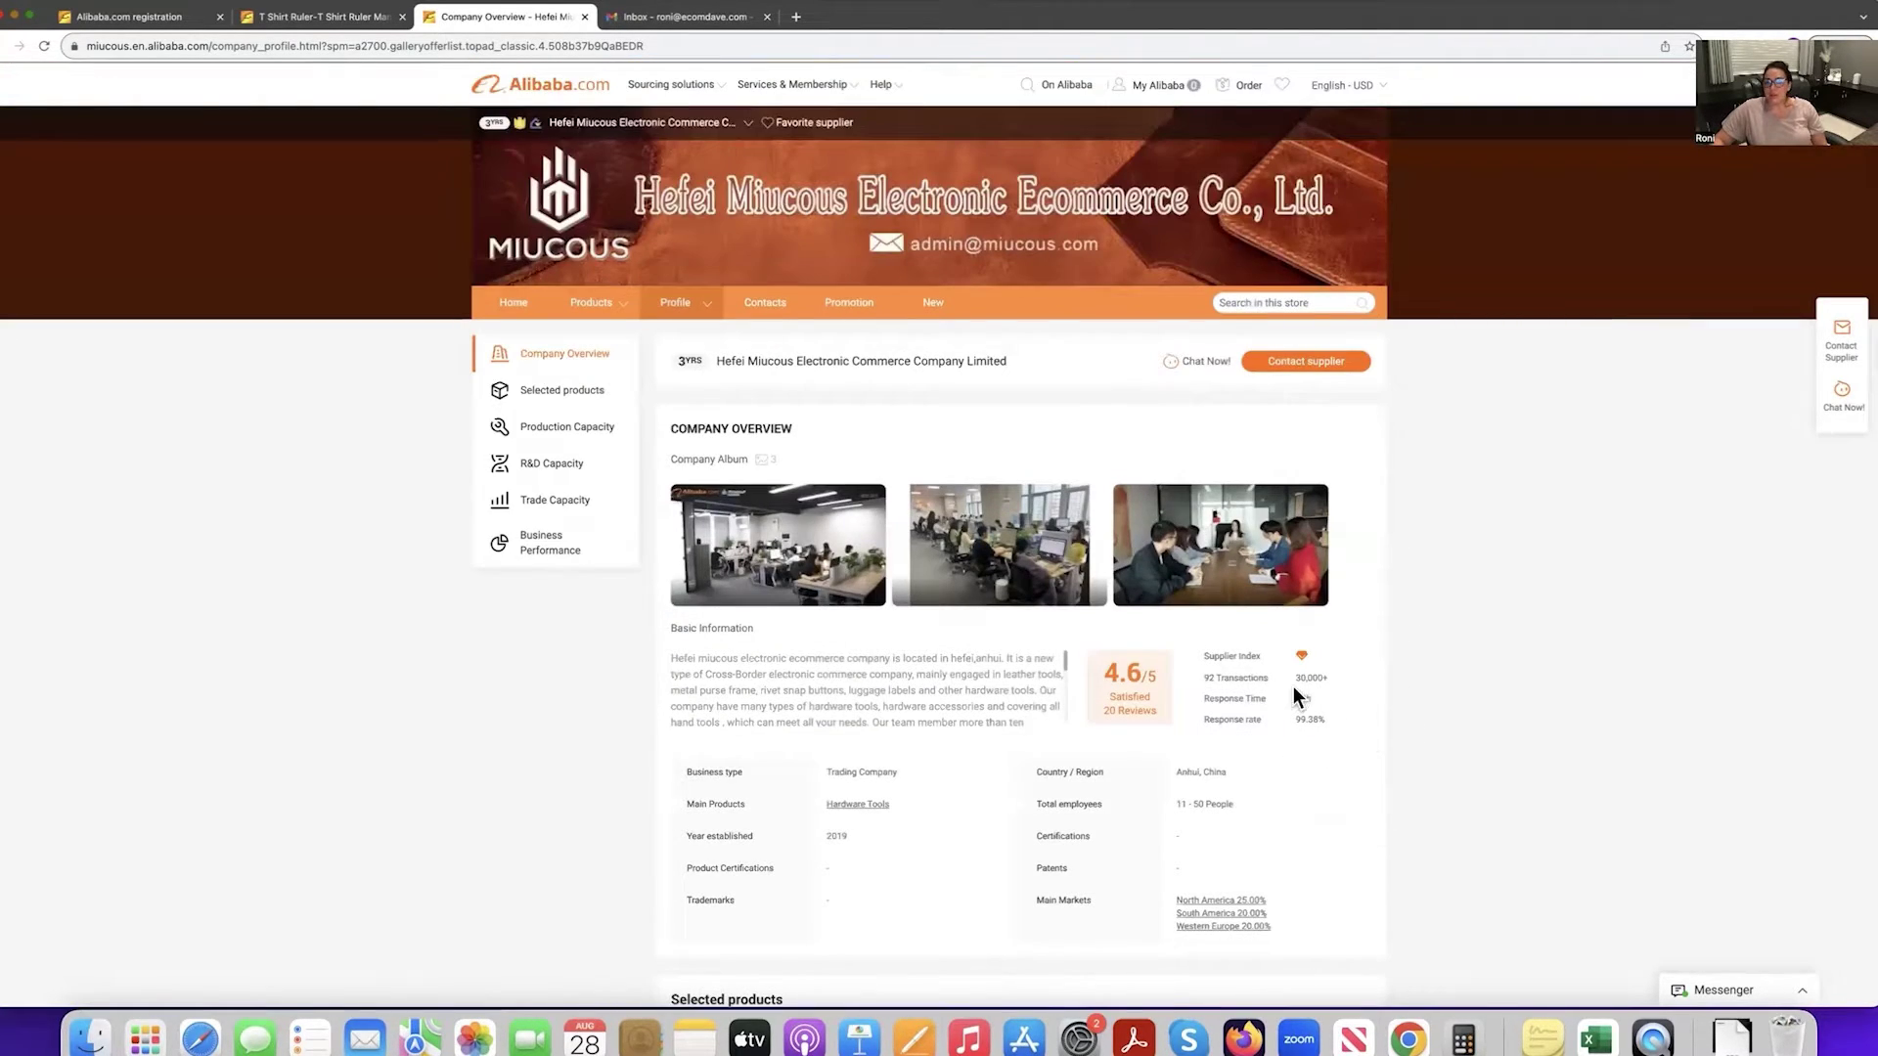
pyautogui.click(778, 305)
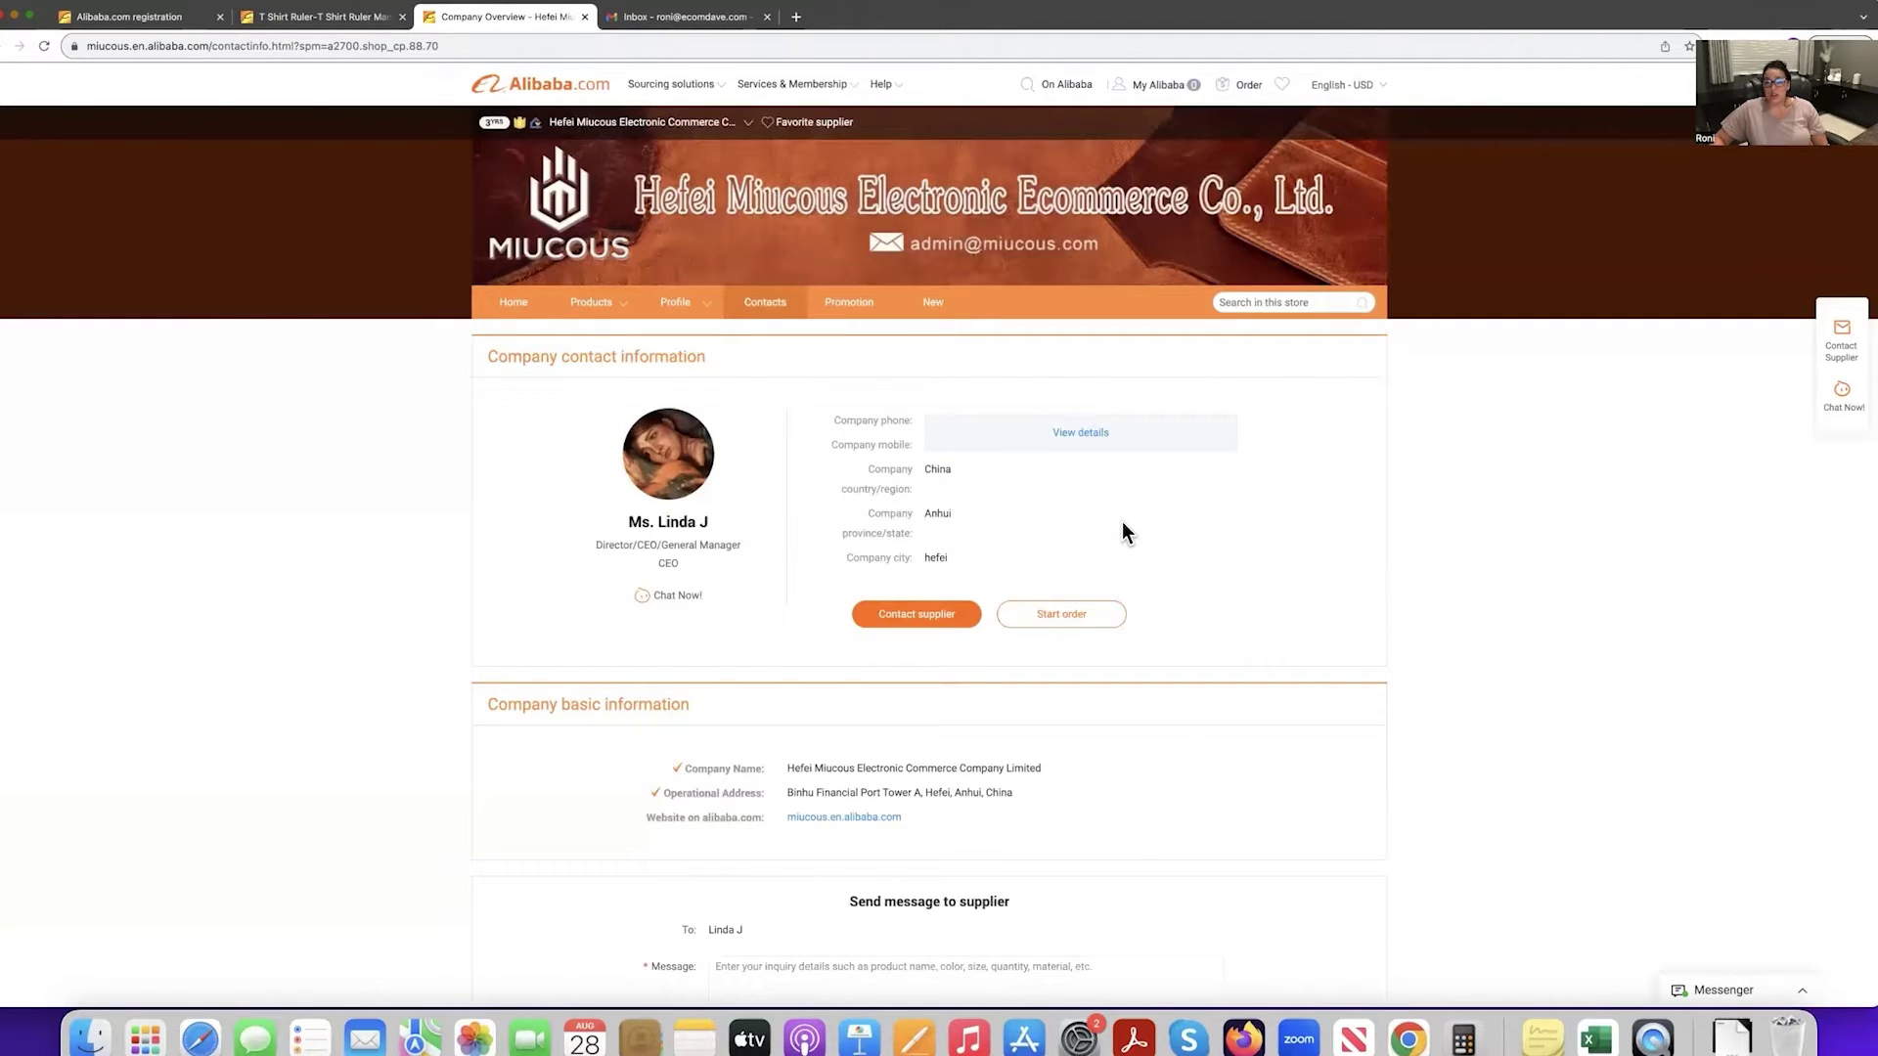
# Open the Contact supplier form, focus the Detailed requirements box, and bring up the Pages draft.
pyautogui.click(927, 616)
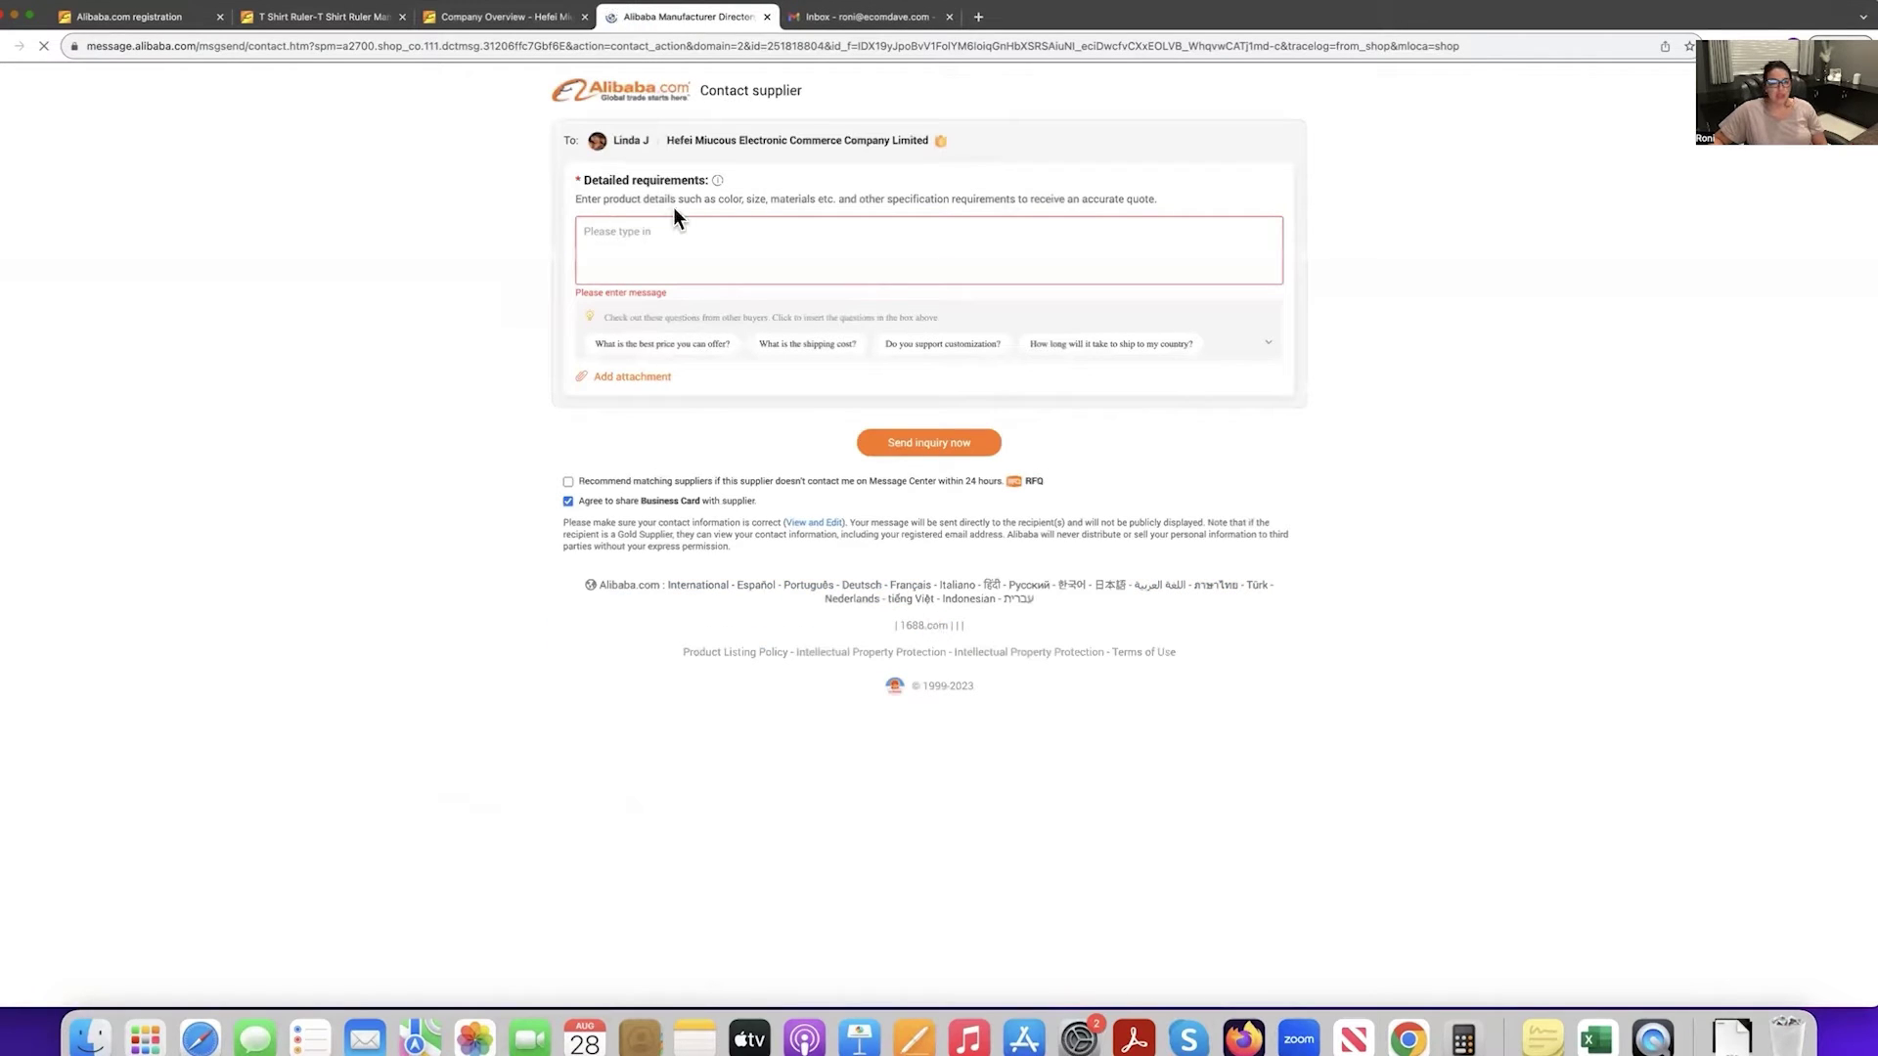
pyautogui.click(671, 250)
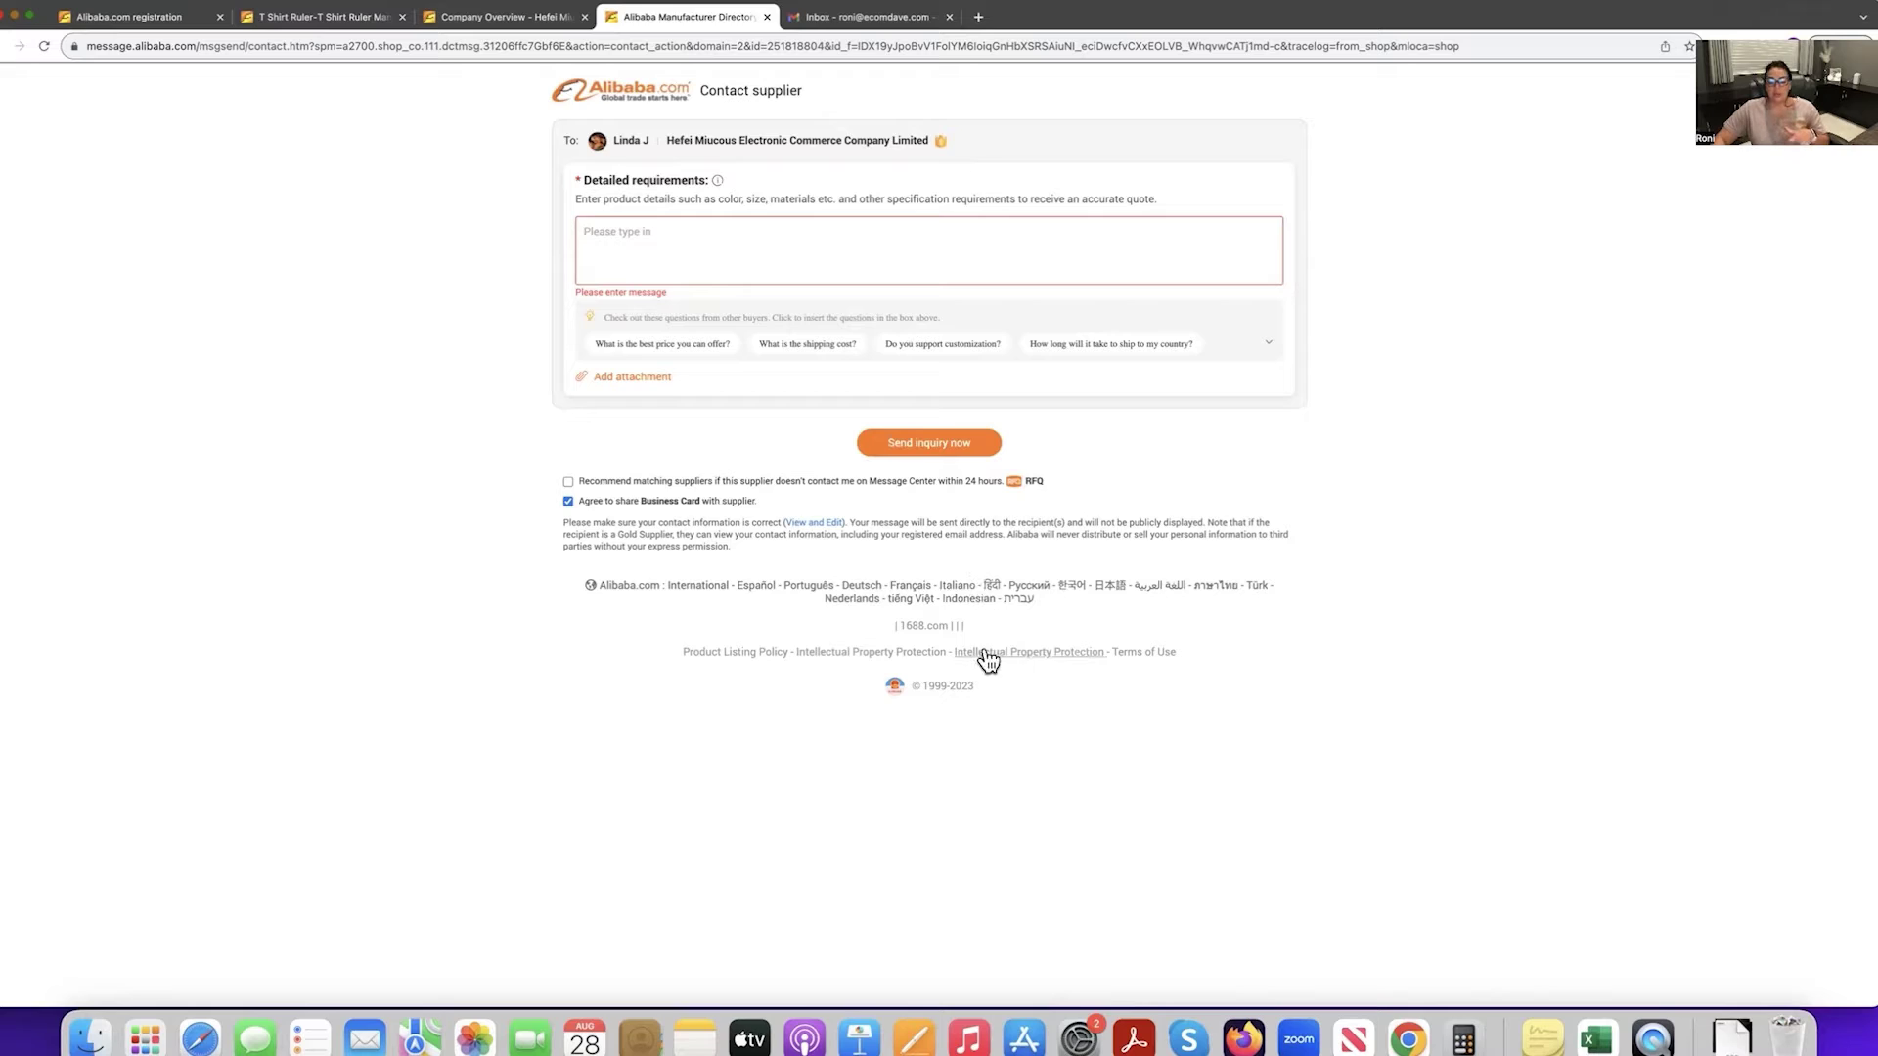
pyautogui.click(912, 1041)
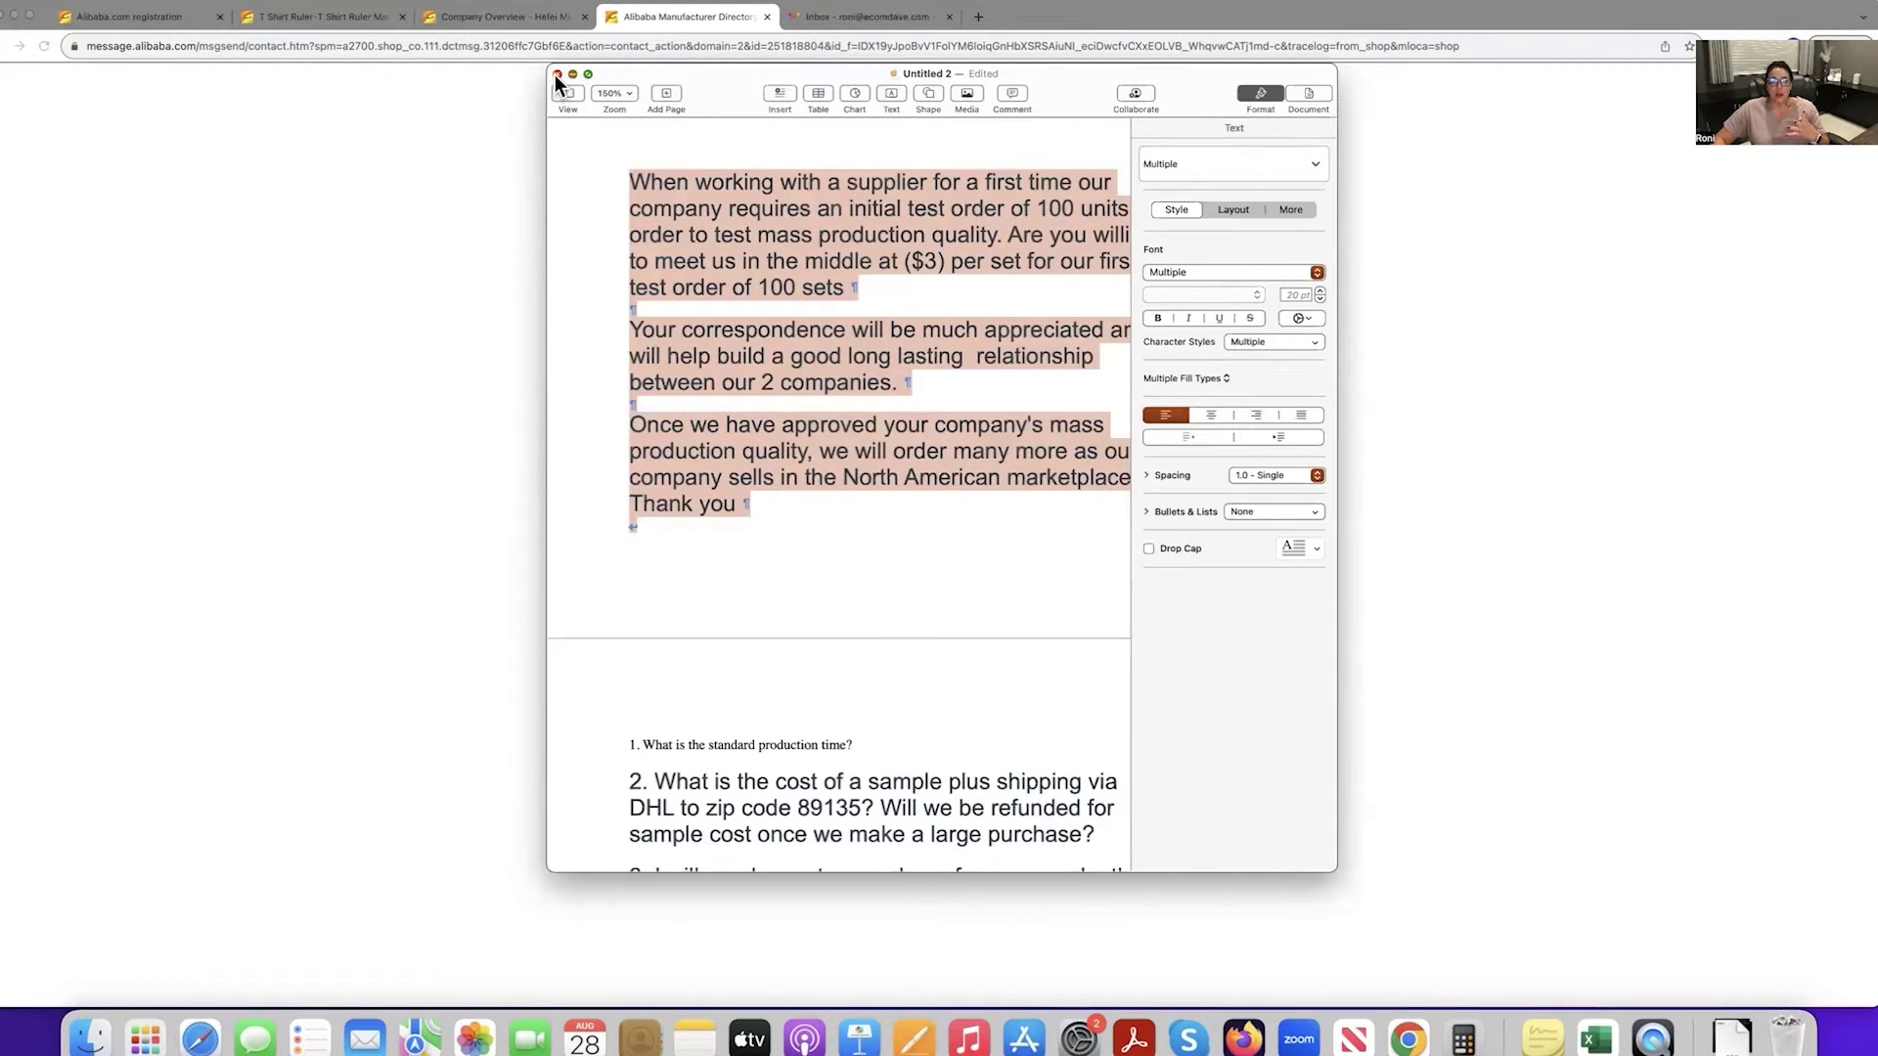
# Delete the old unsaved Pages draft and begin a new Blank document with a self-introduction greeting.
pyautogui.press('super+w')
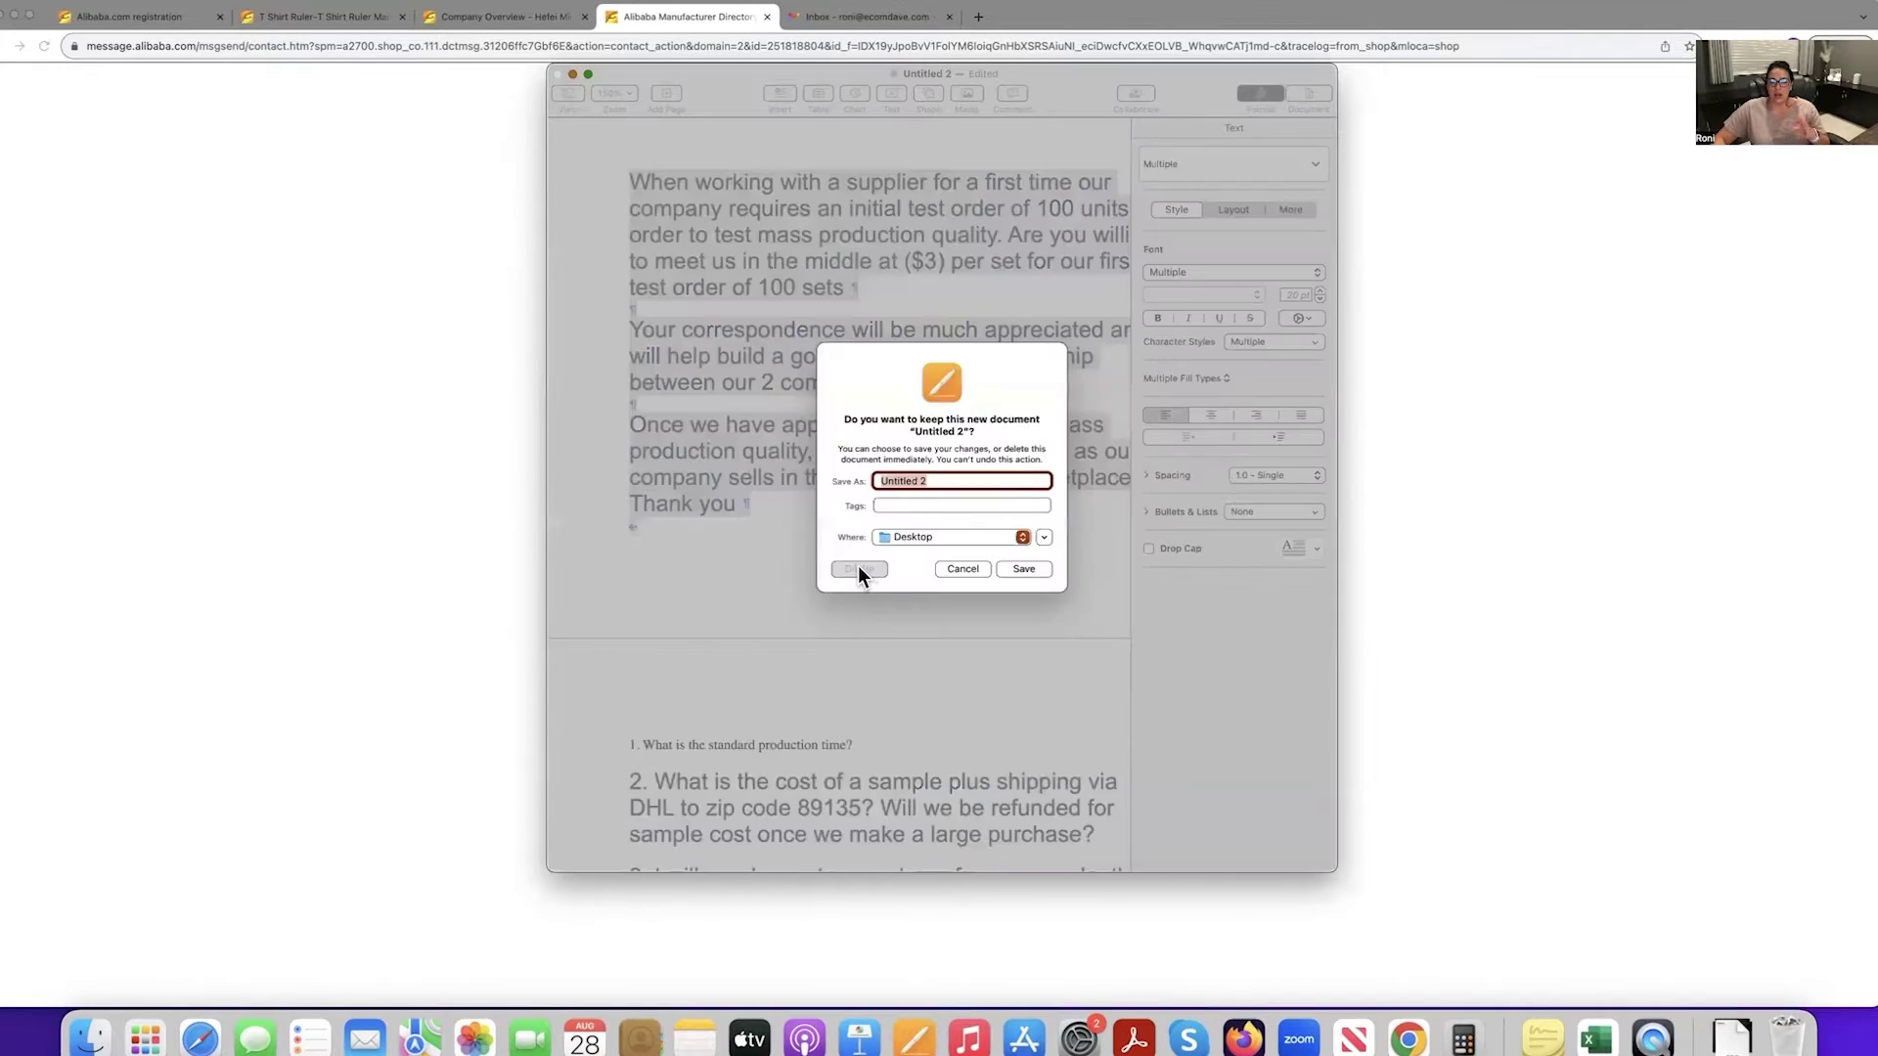
pyautogui.click(859, 550)
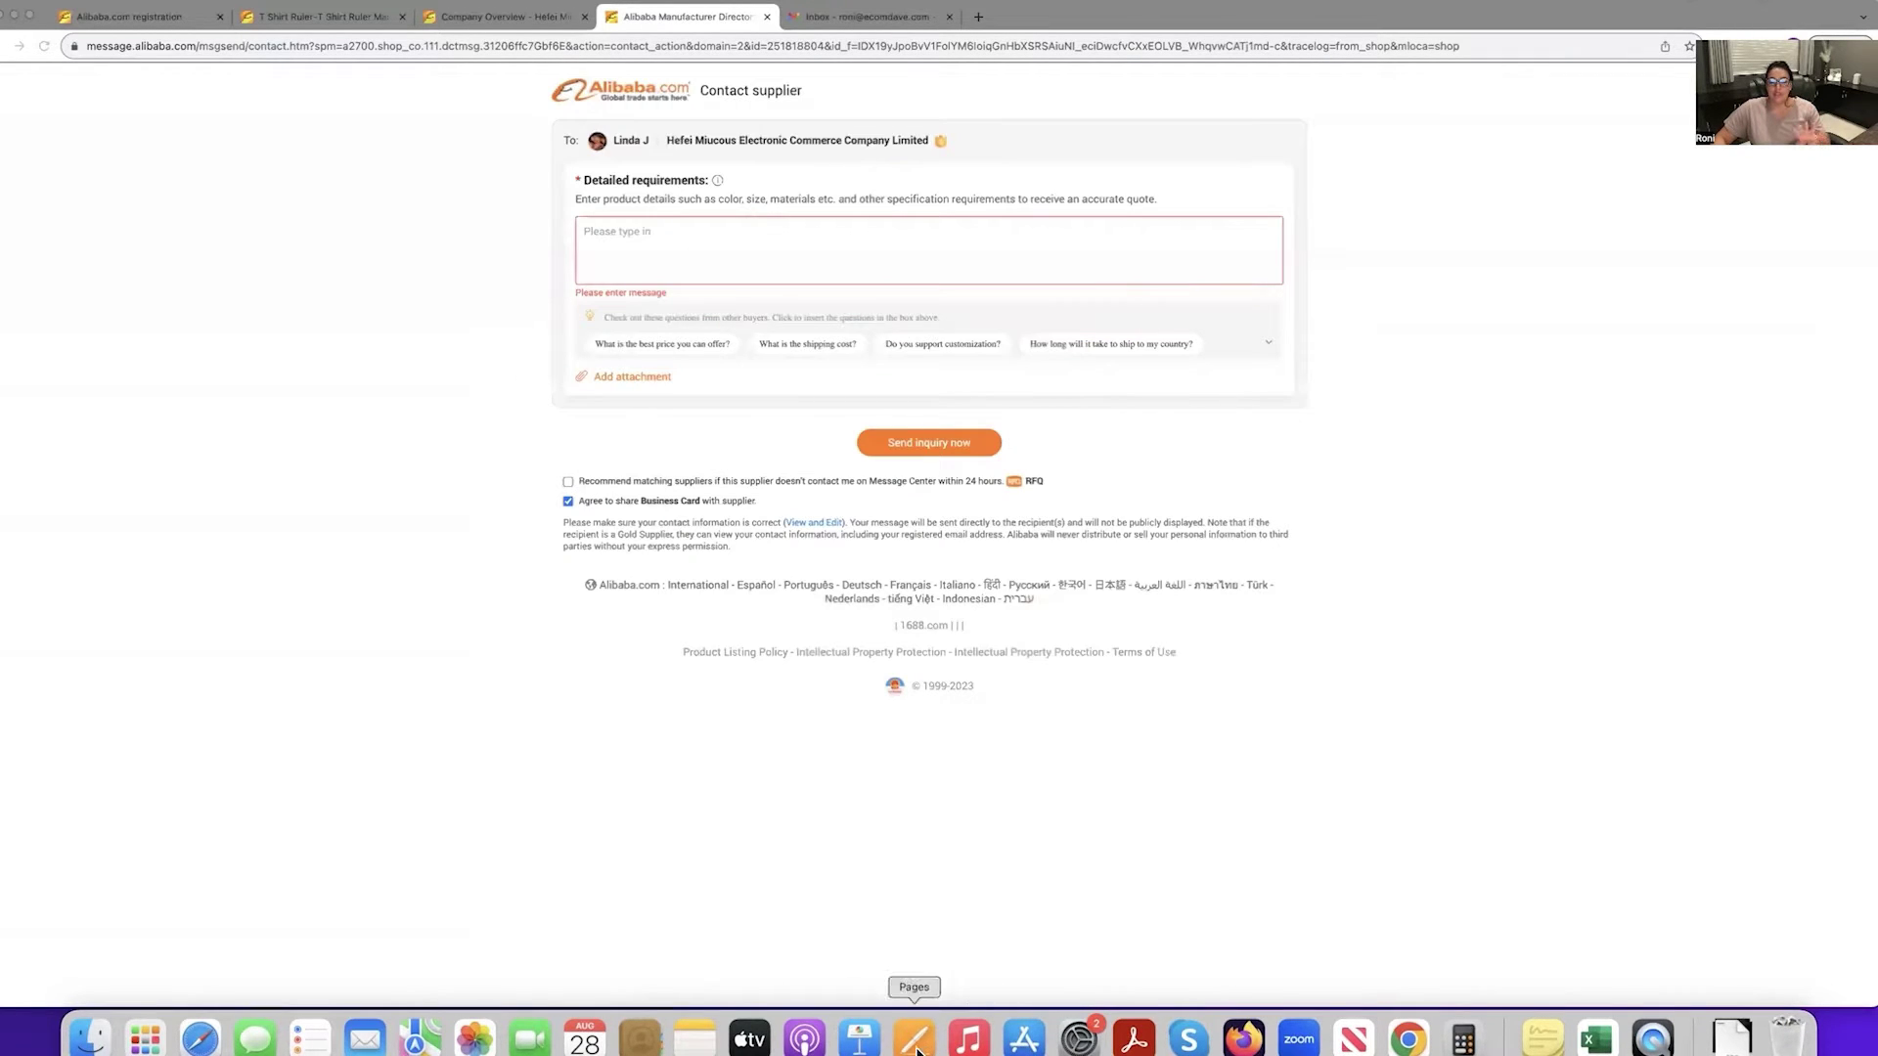
pyautogui.click(922, 1027)
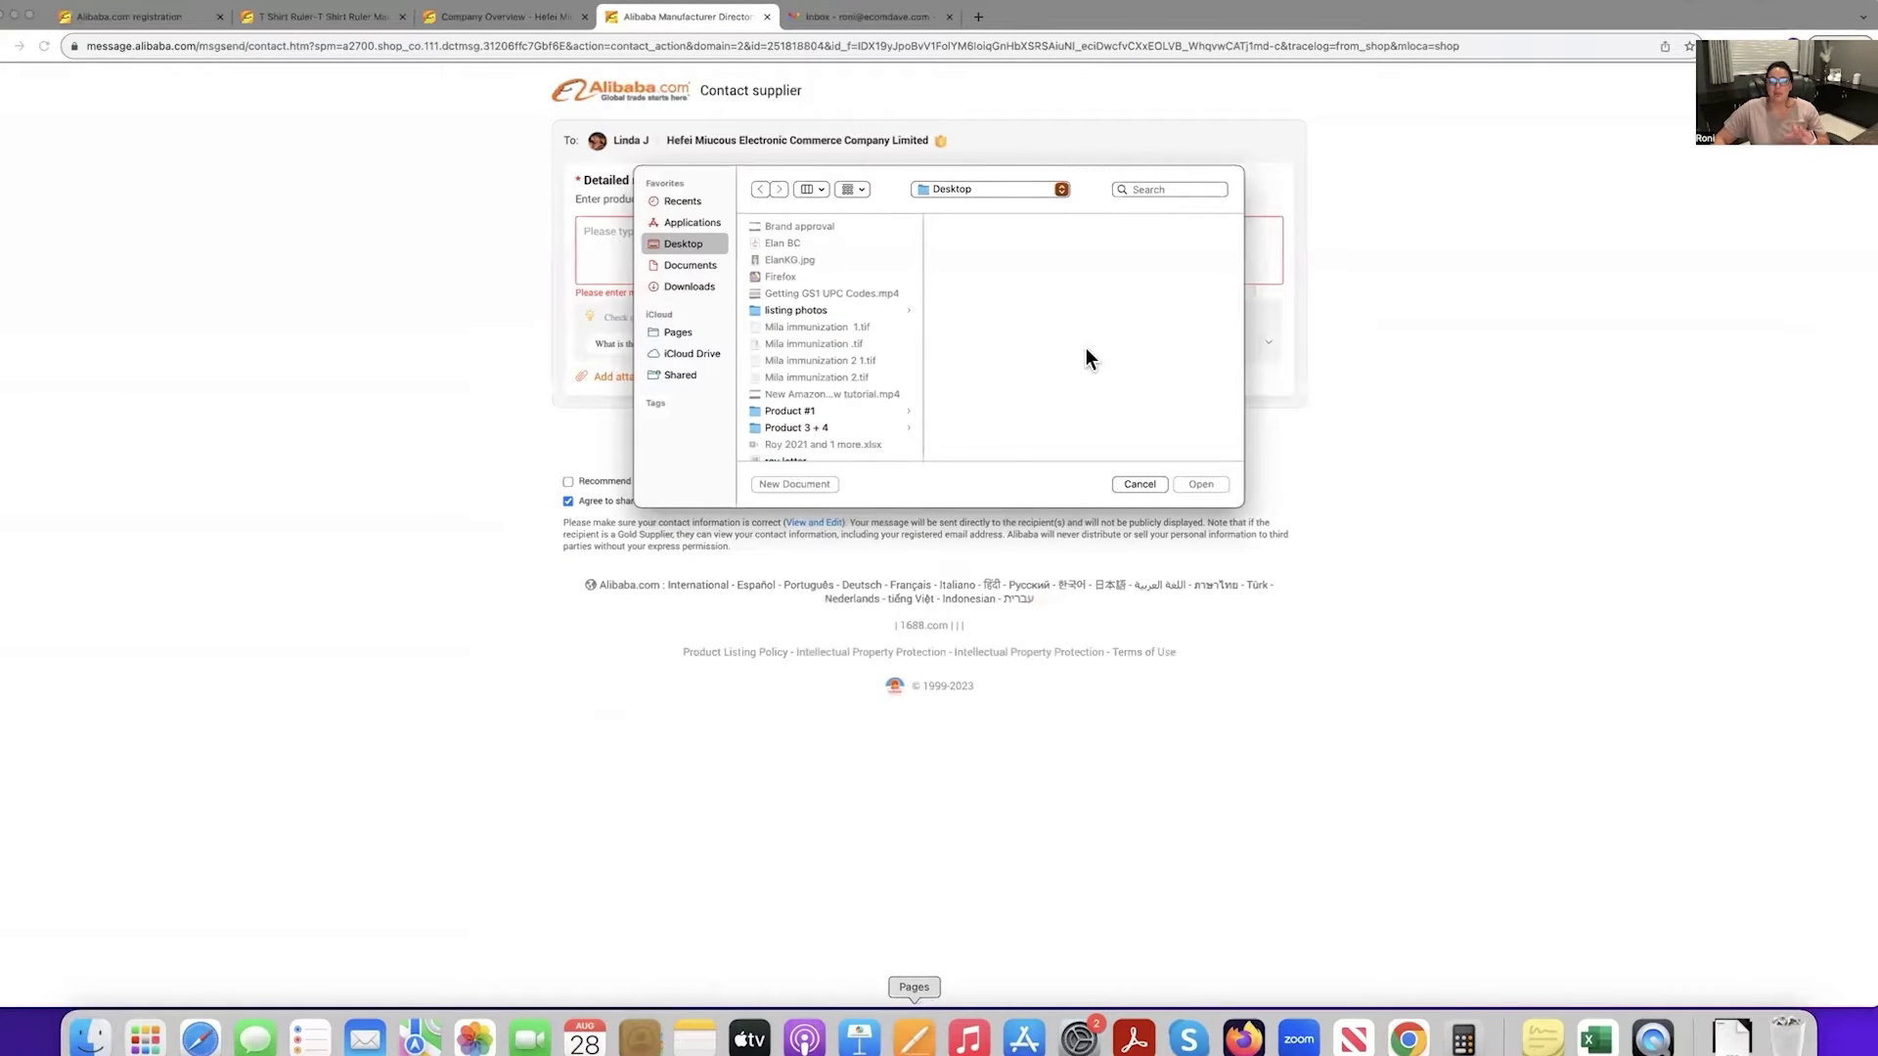
pyautogui.click(814, 486)
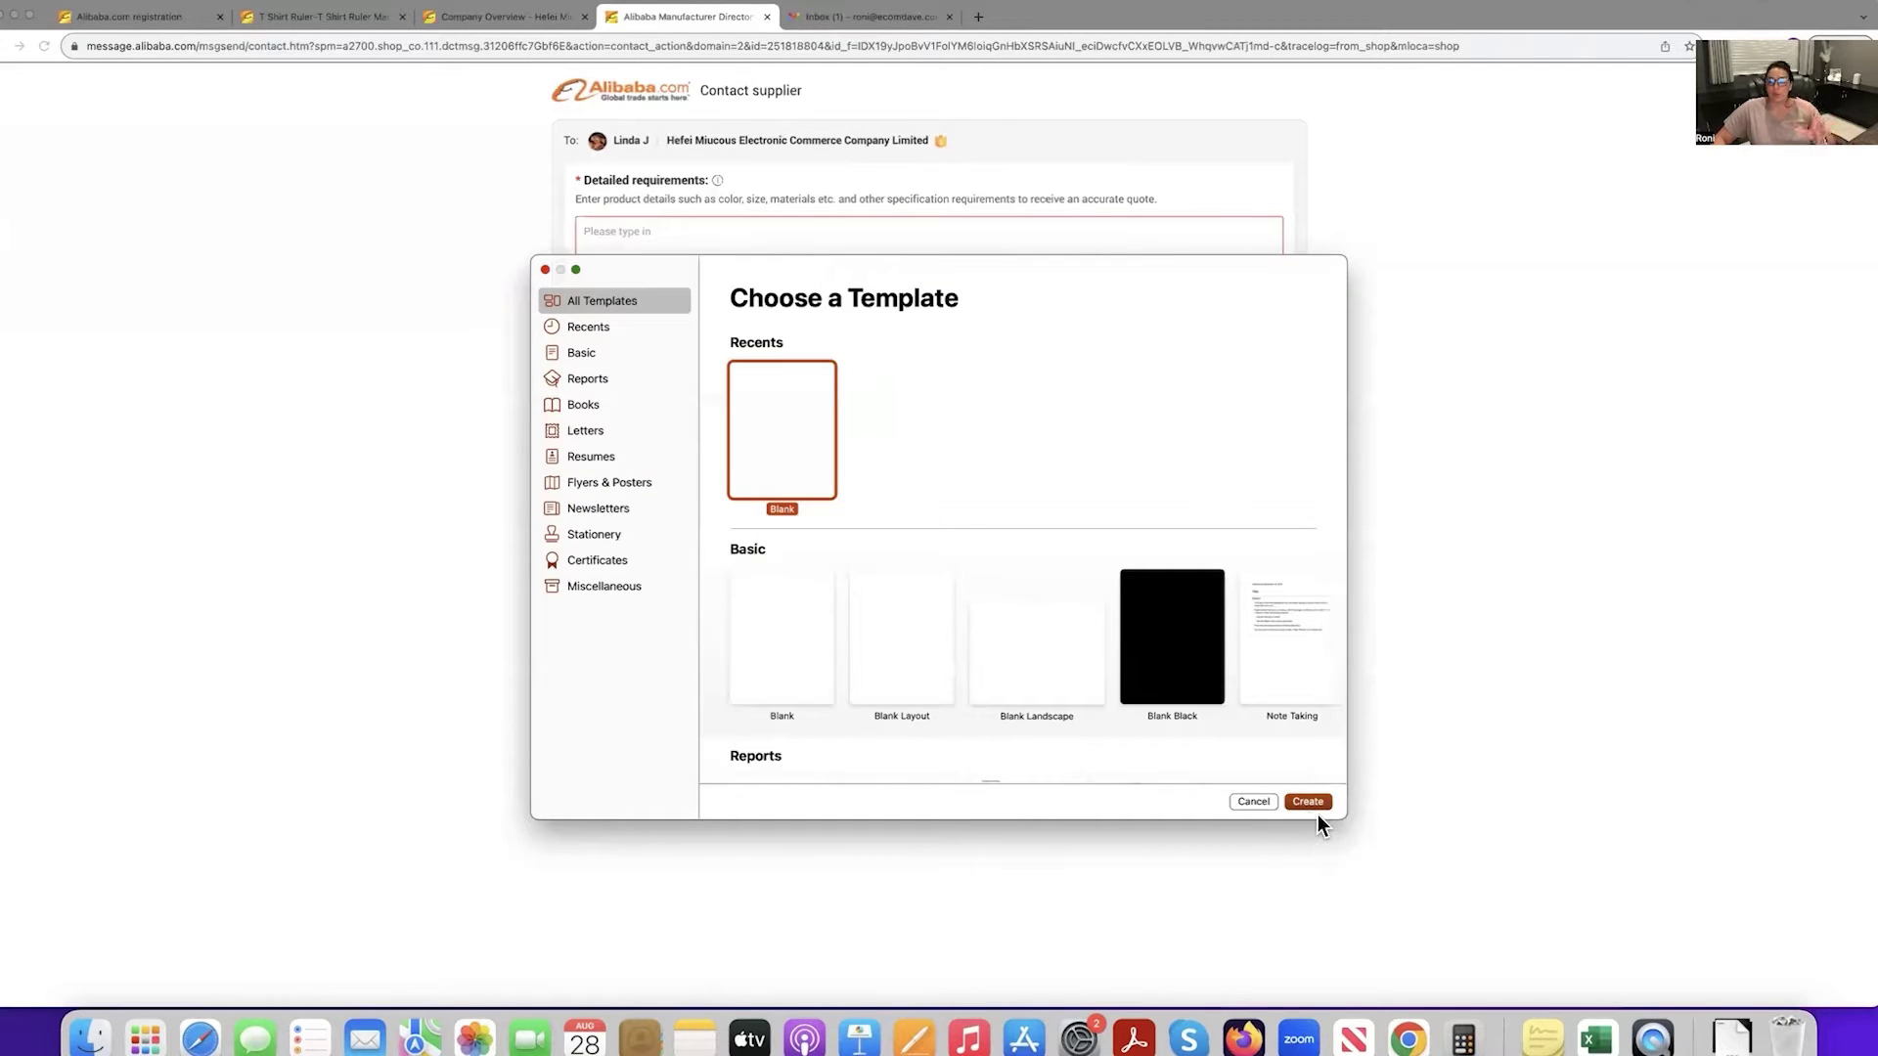
pyautogui.click(1317, 800)
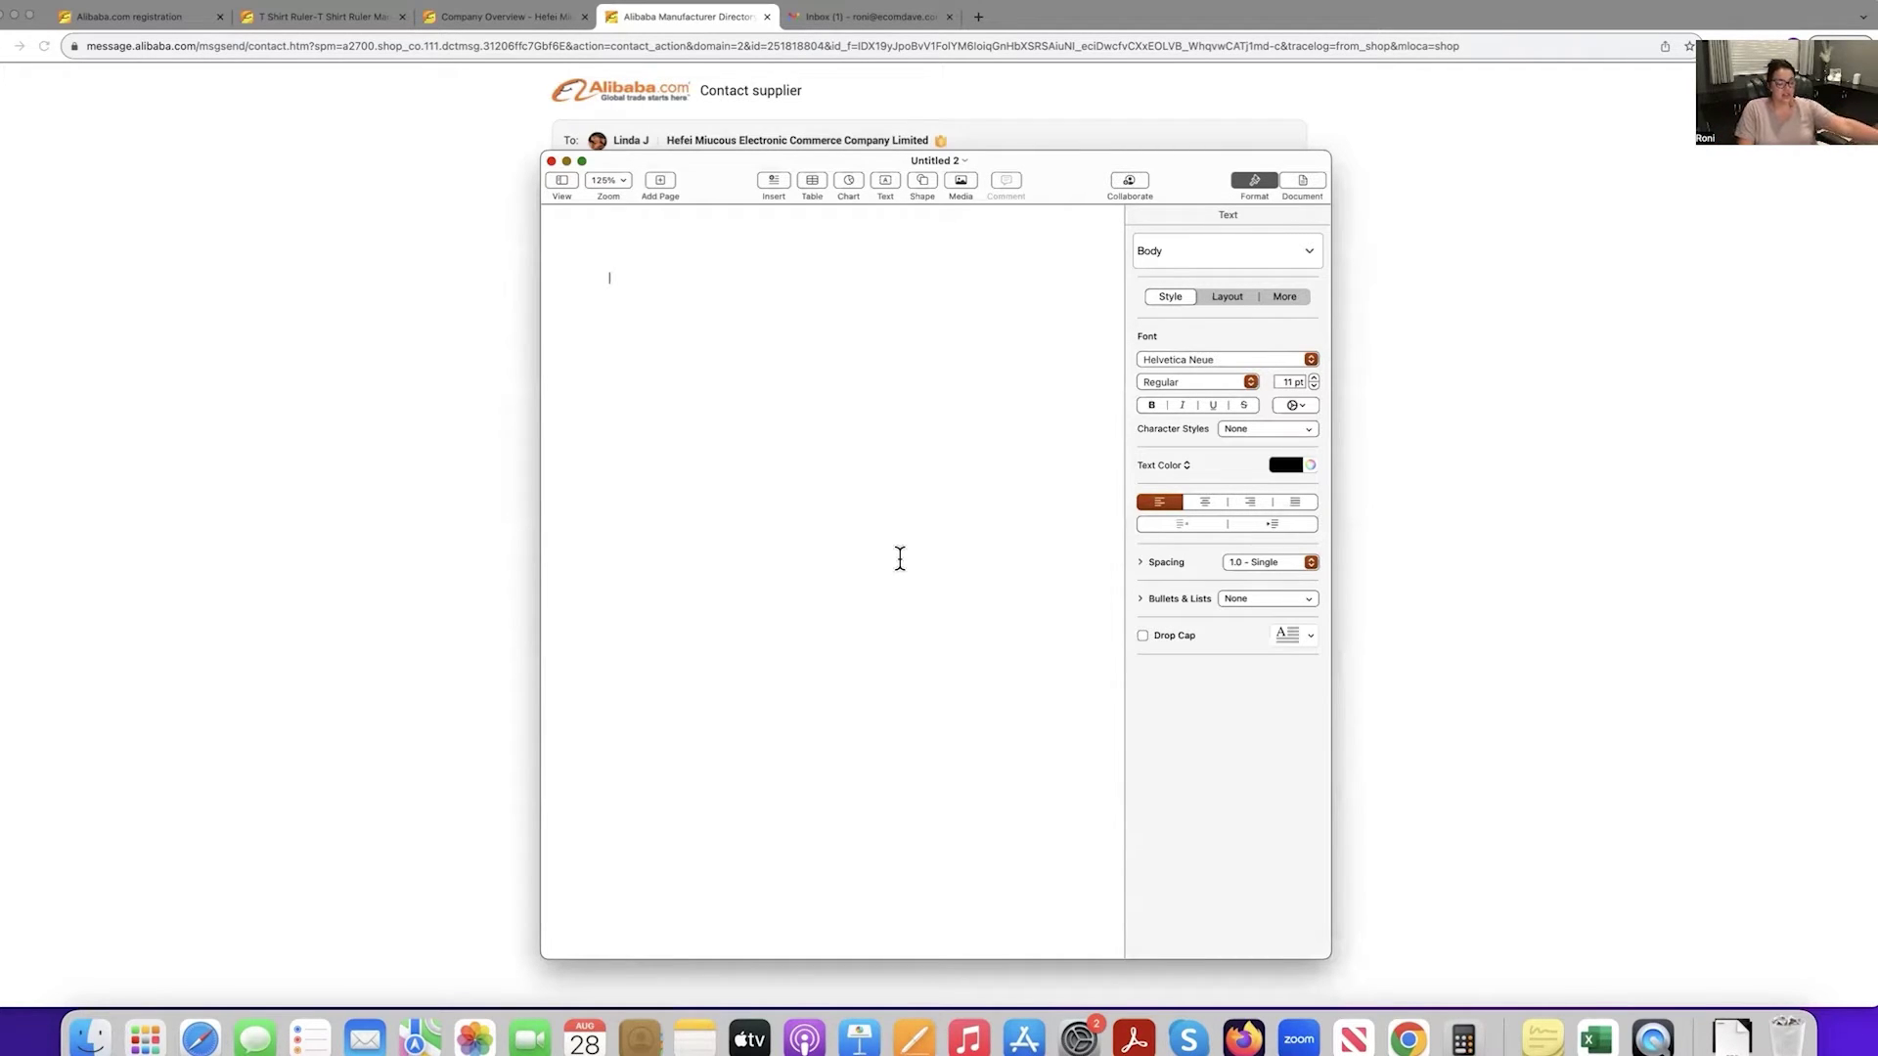
pyautogui.write('Hello My name is Roni')
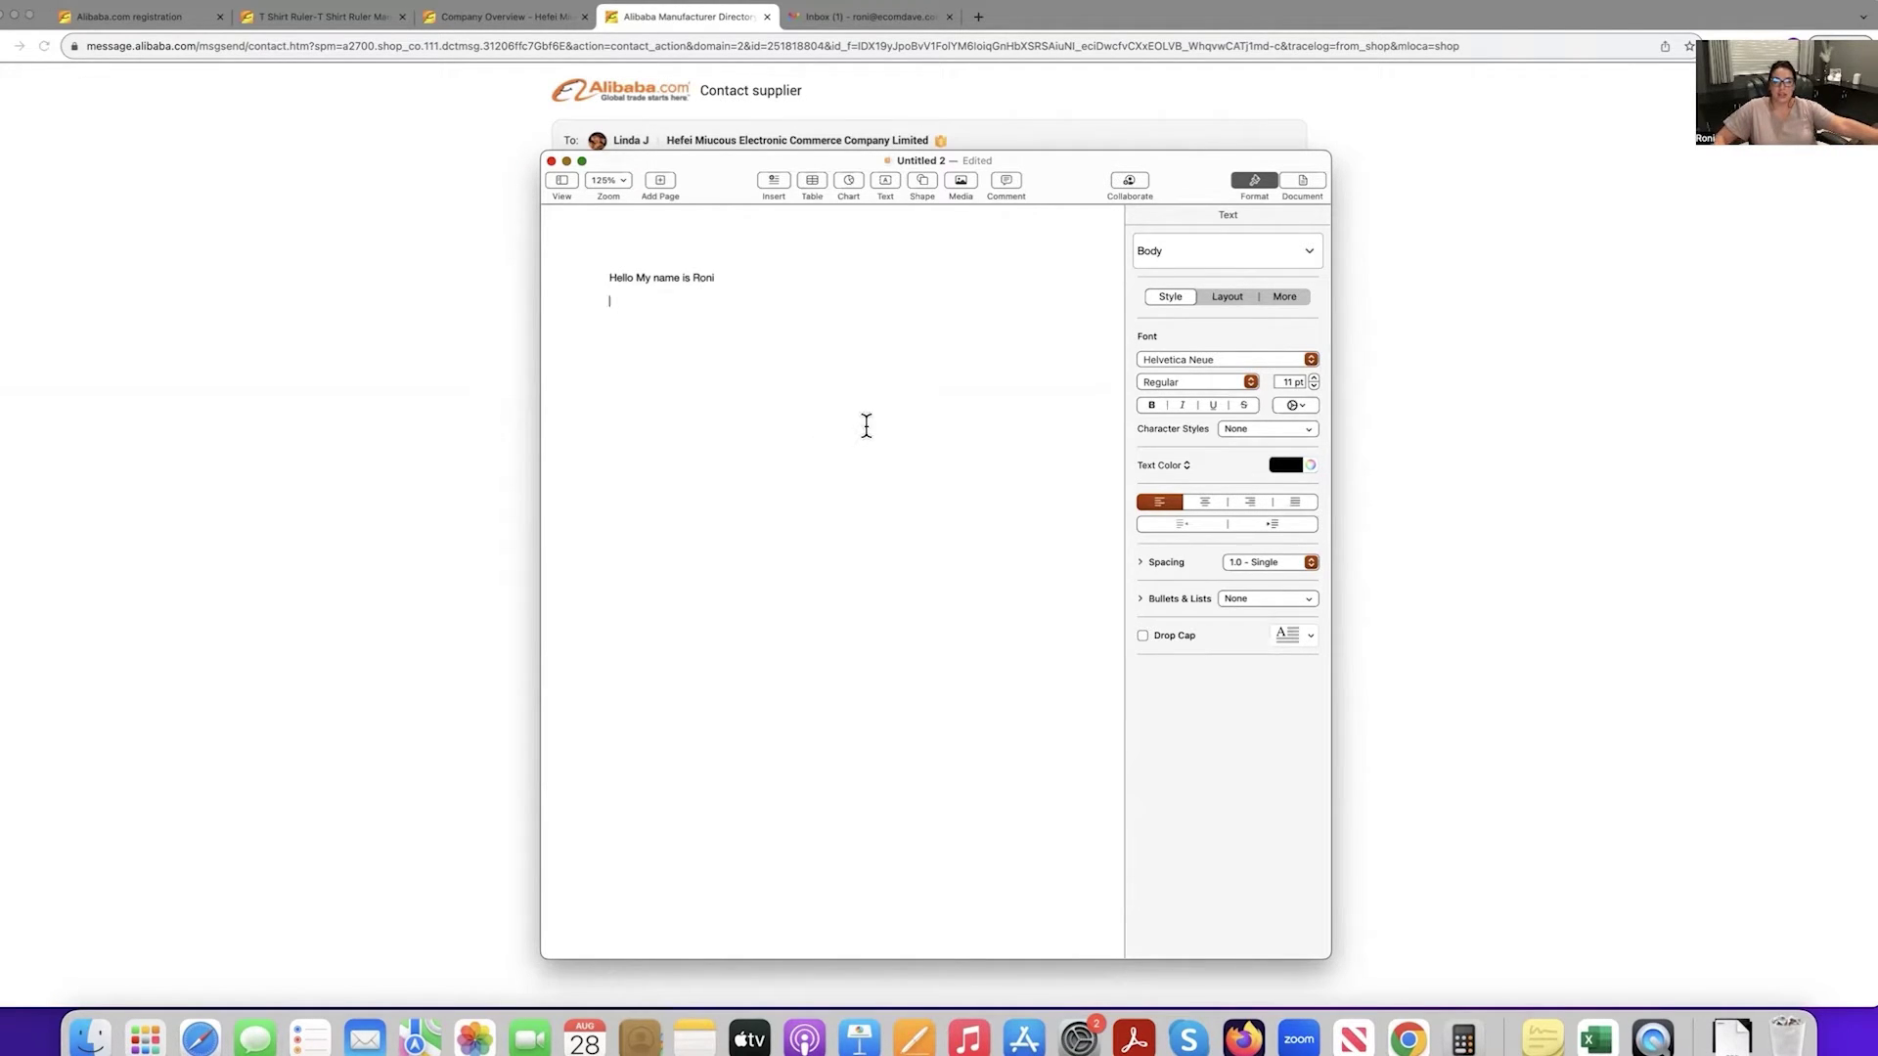
pyautogui.click(979, 19)
# Search Amazon for 't shirt ruler', open the Urboni T-shirt ruler page, and select its URL.
pyautogui.click(978, 16)
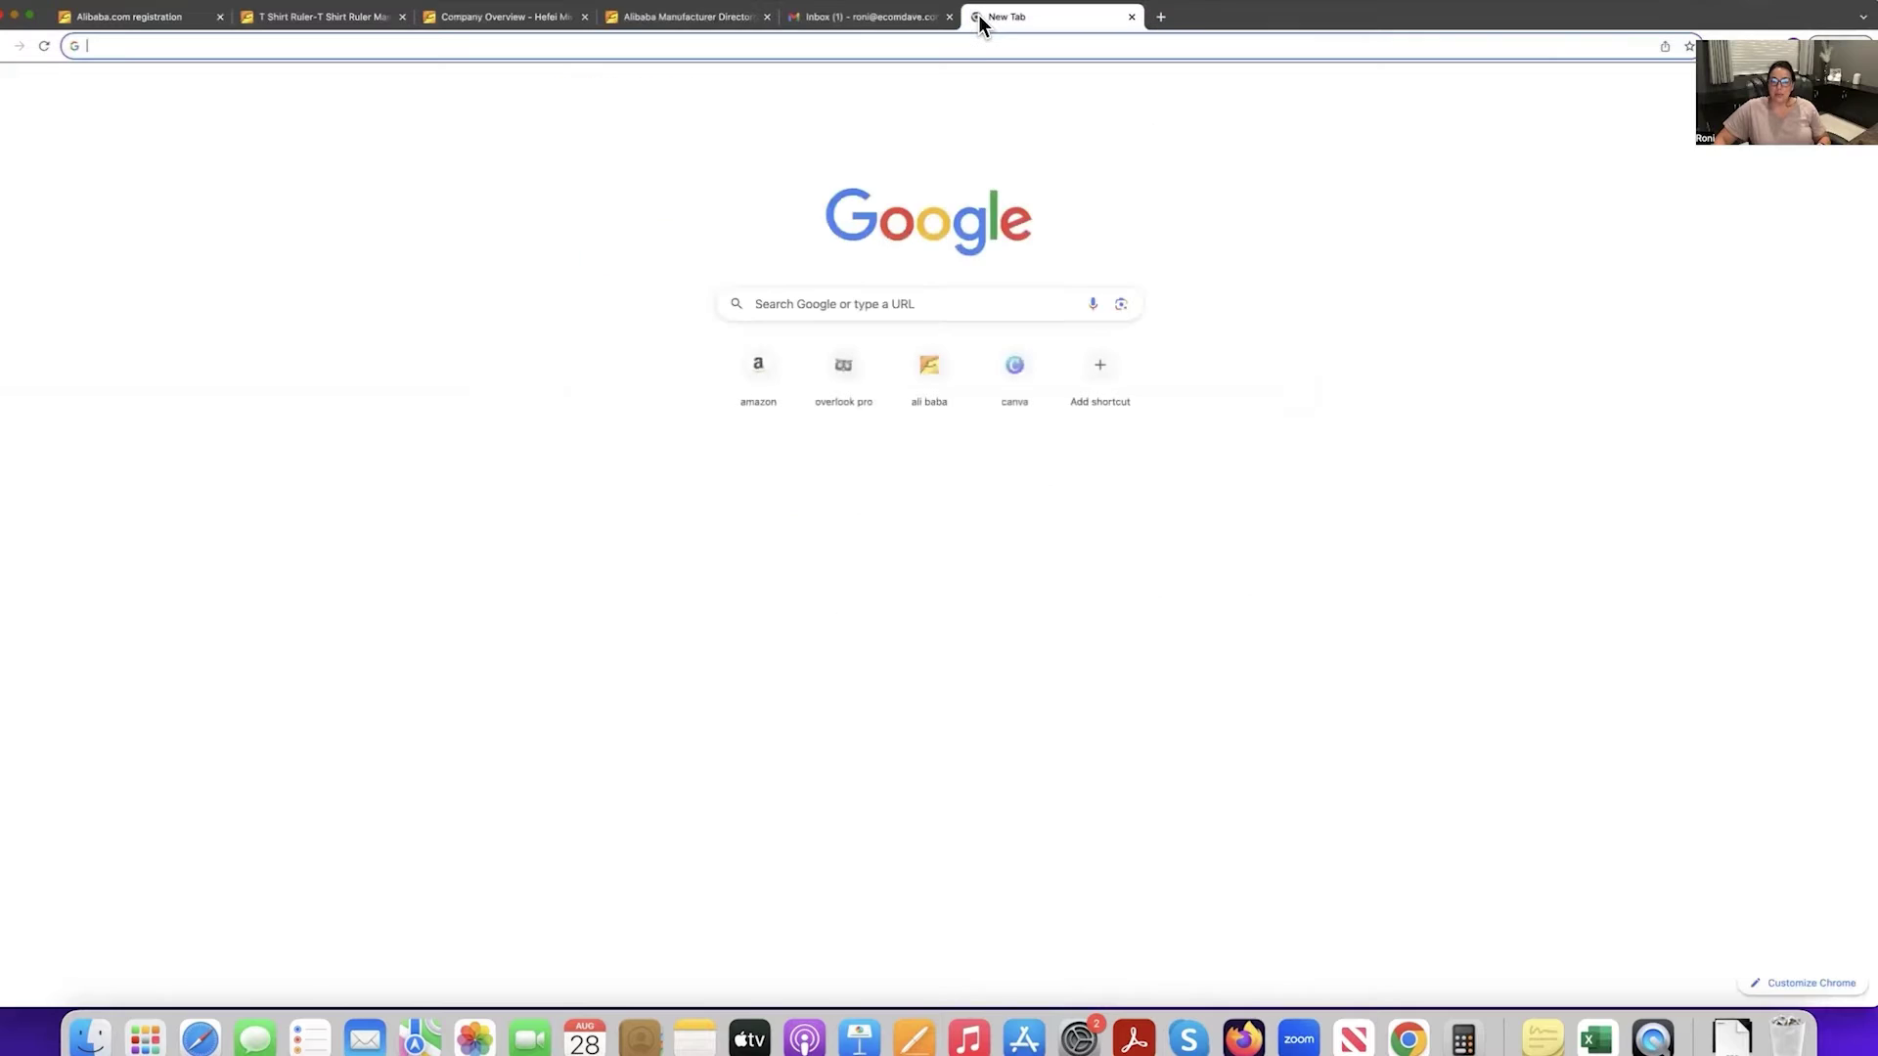
pyautogui.click(760, 381)
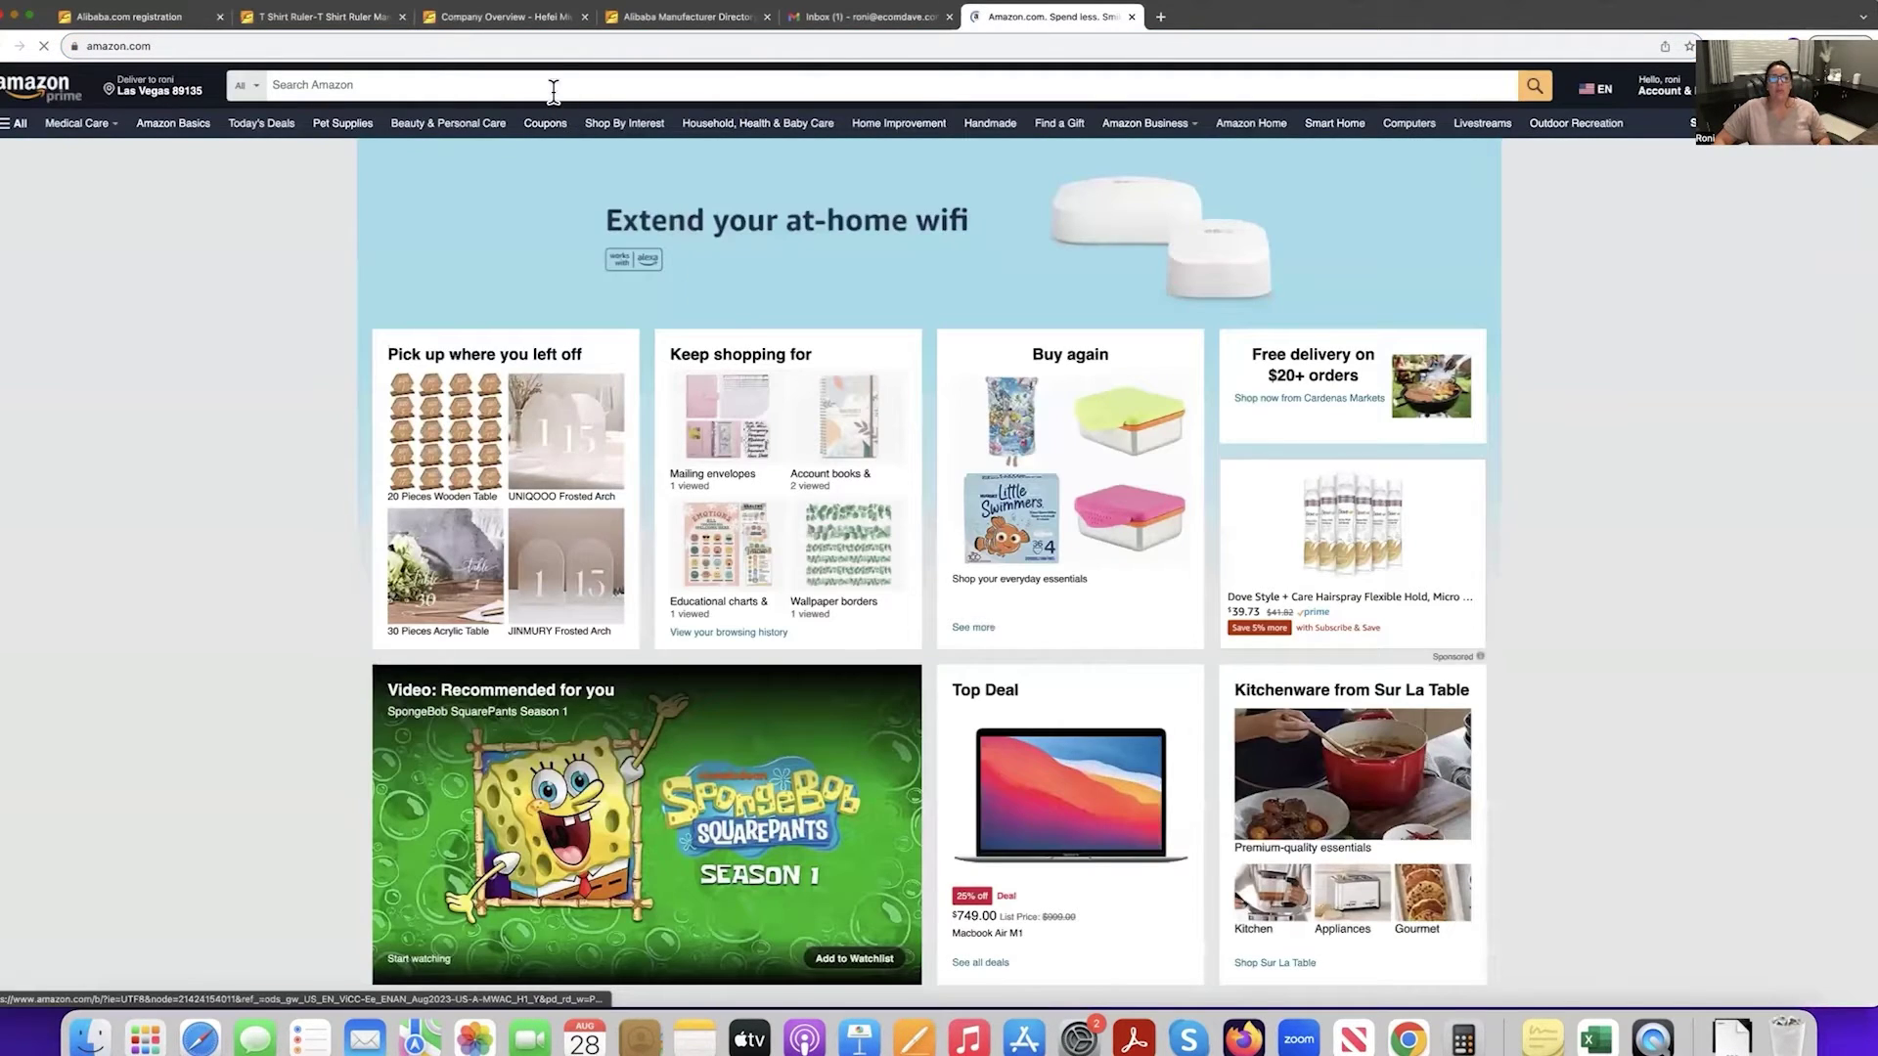
pyautogui.click(554, 90)
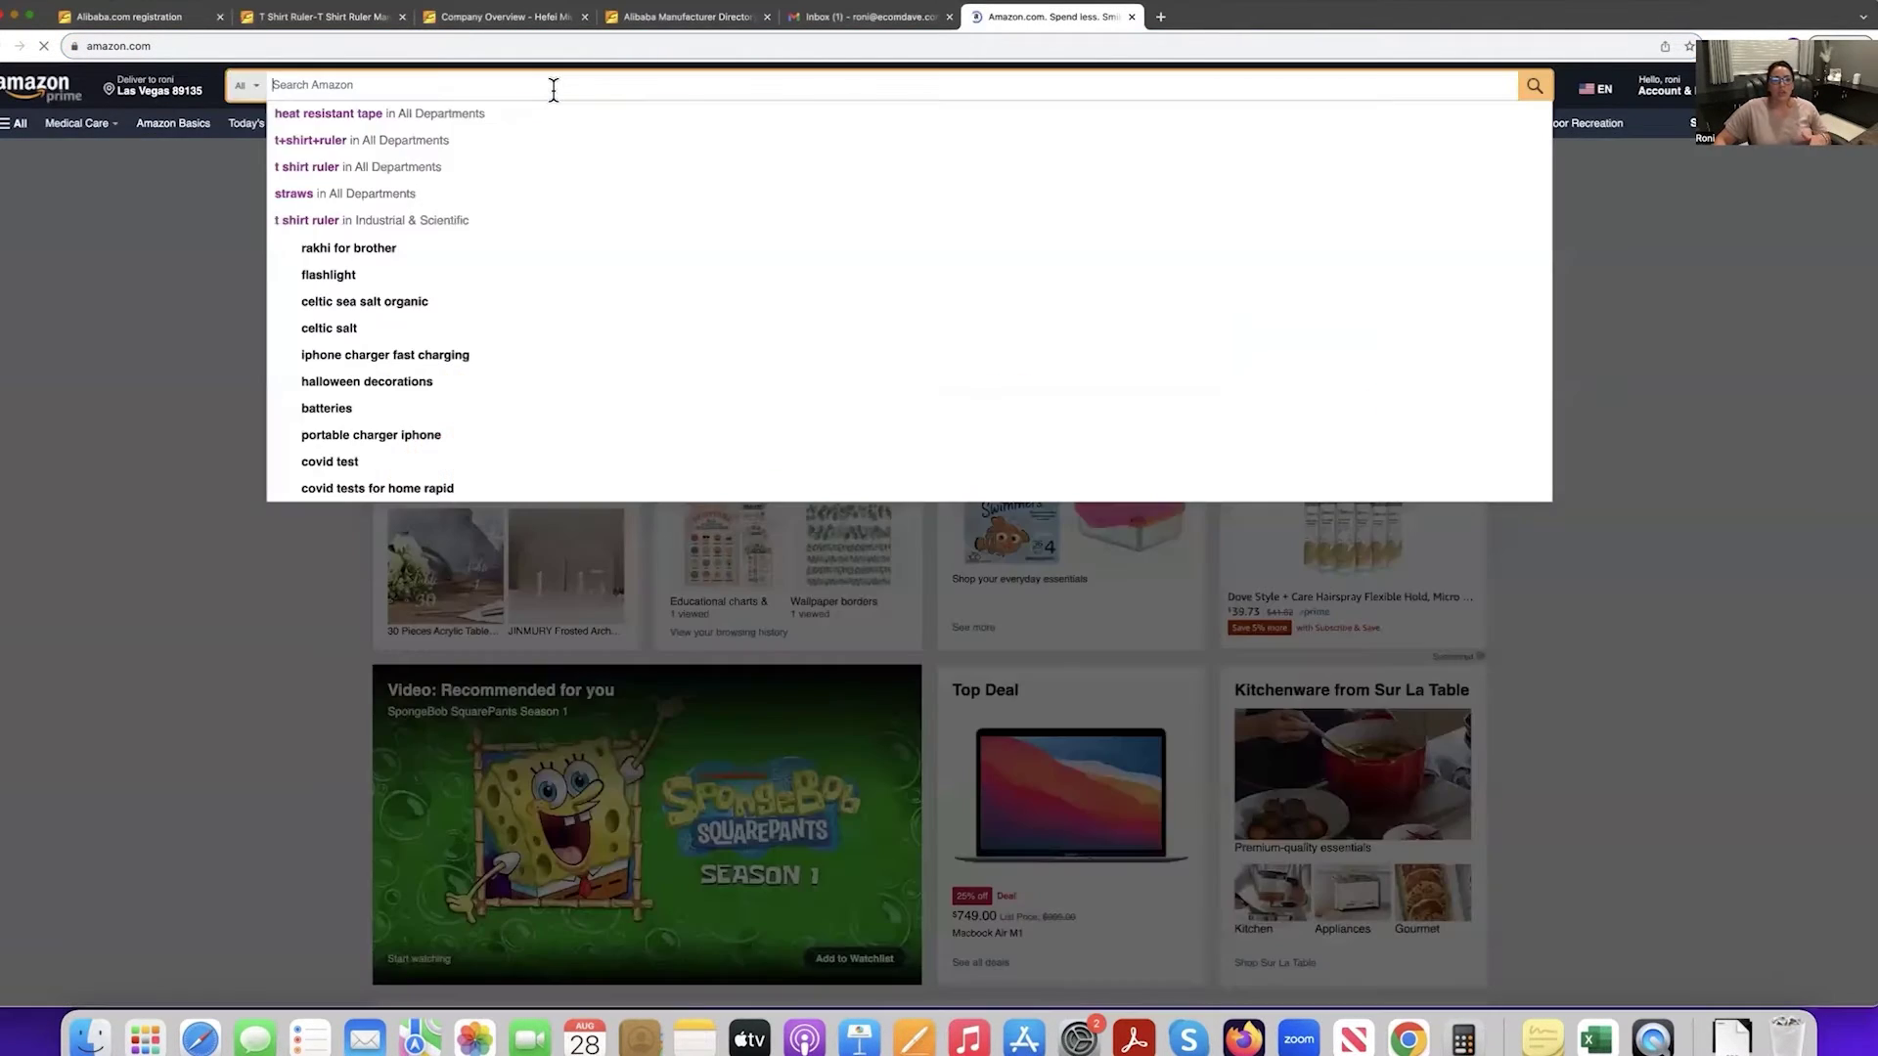
pyautogui.write('t dshi')
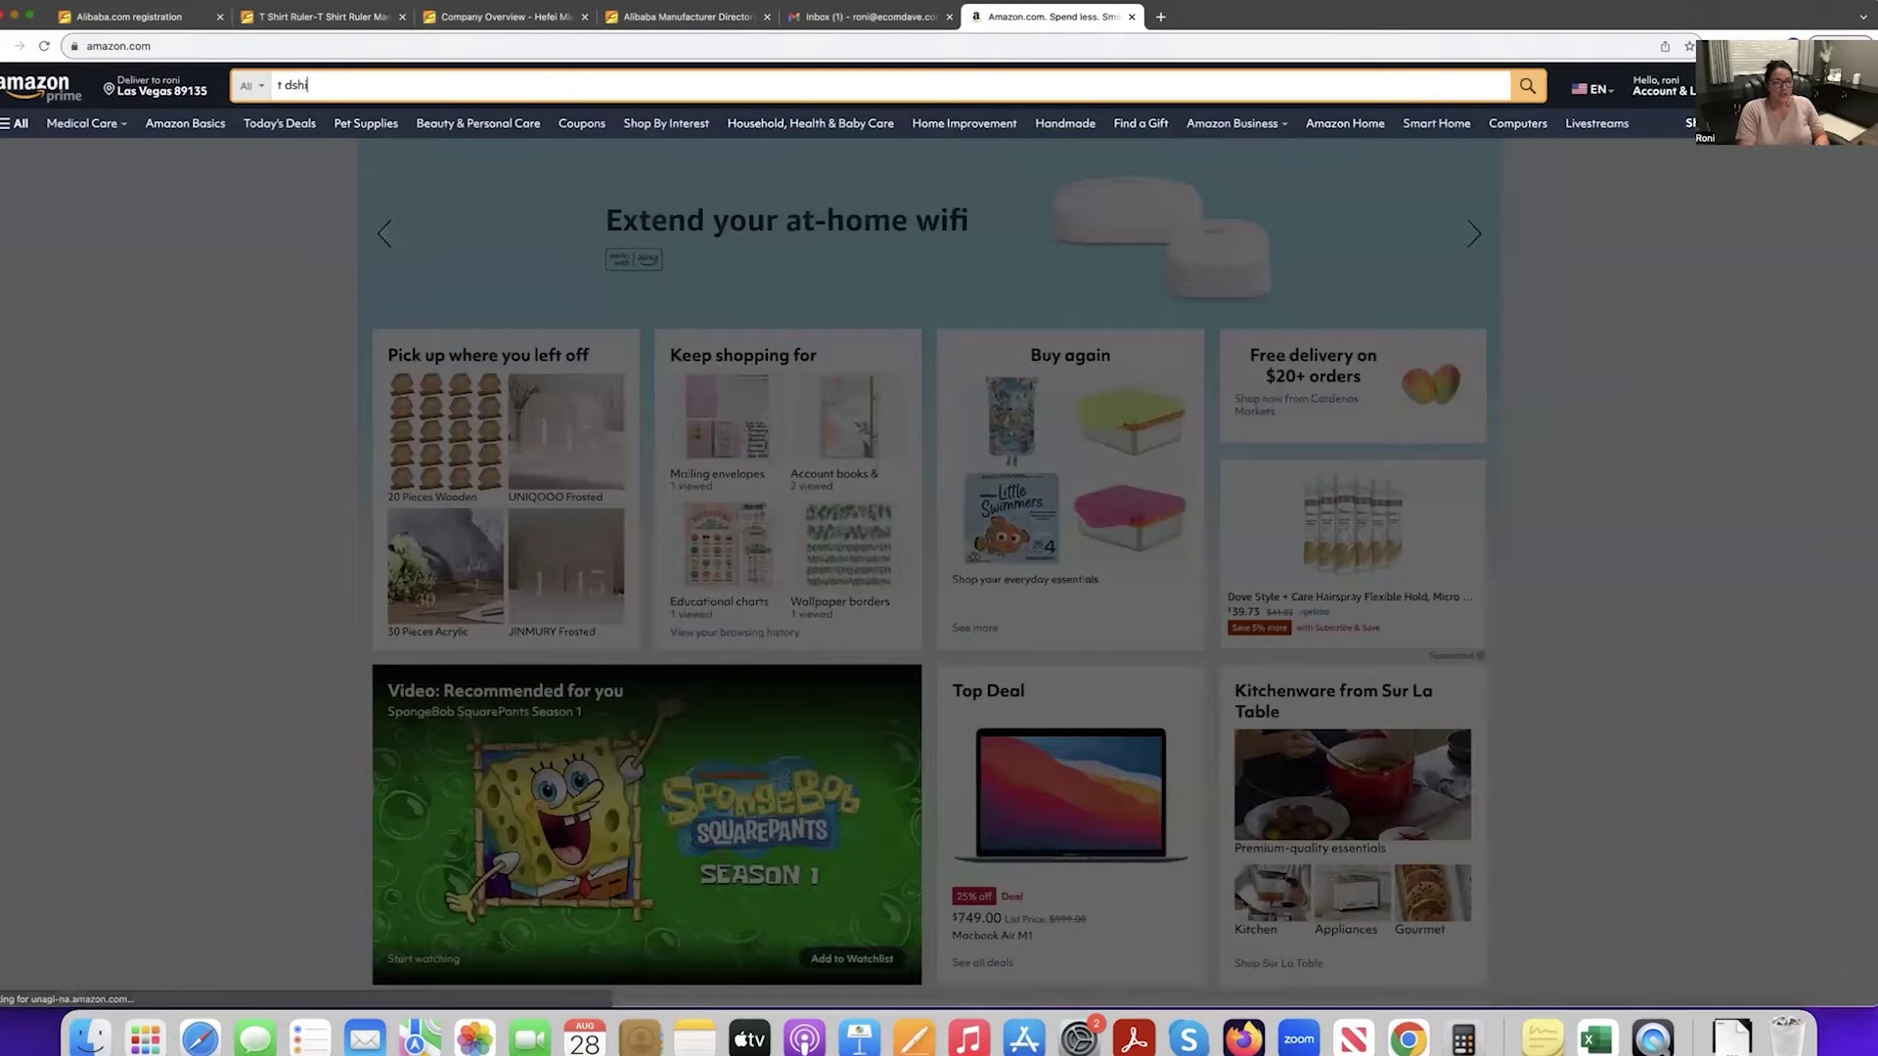
pyautogui.press('BackSpace')
pyautogui.press('BackSpace')
pyautogui.press('BackSpace')
pyautogui.write('shi')
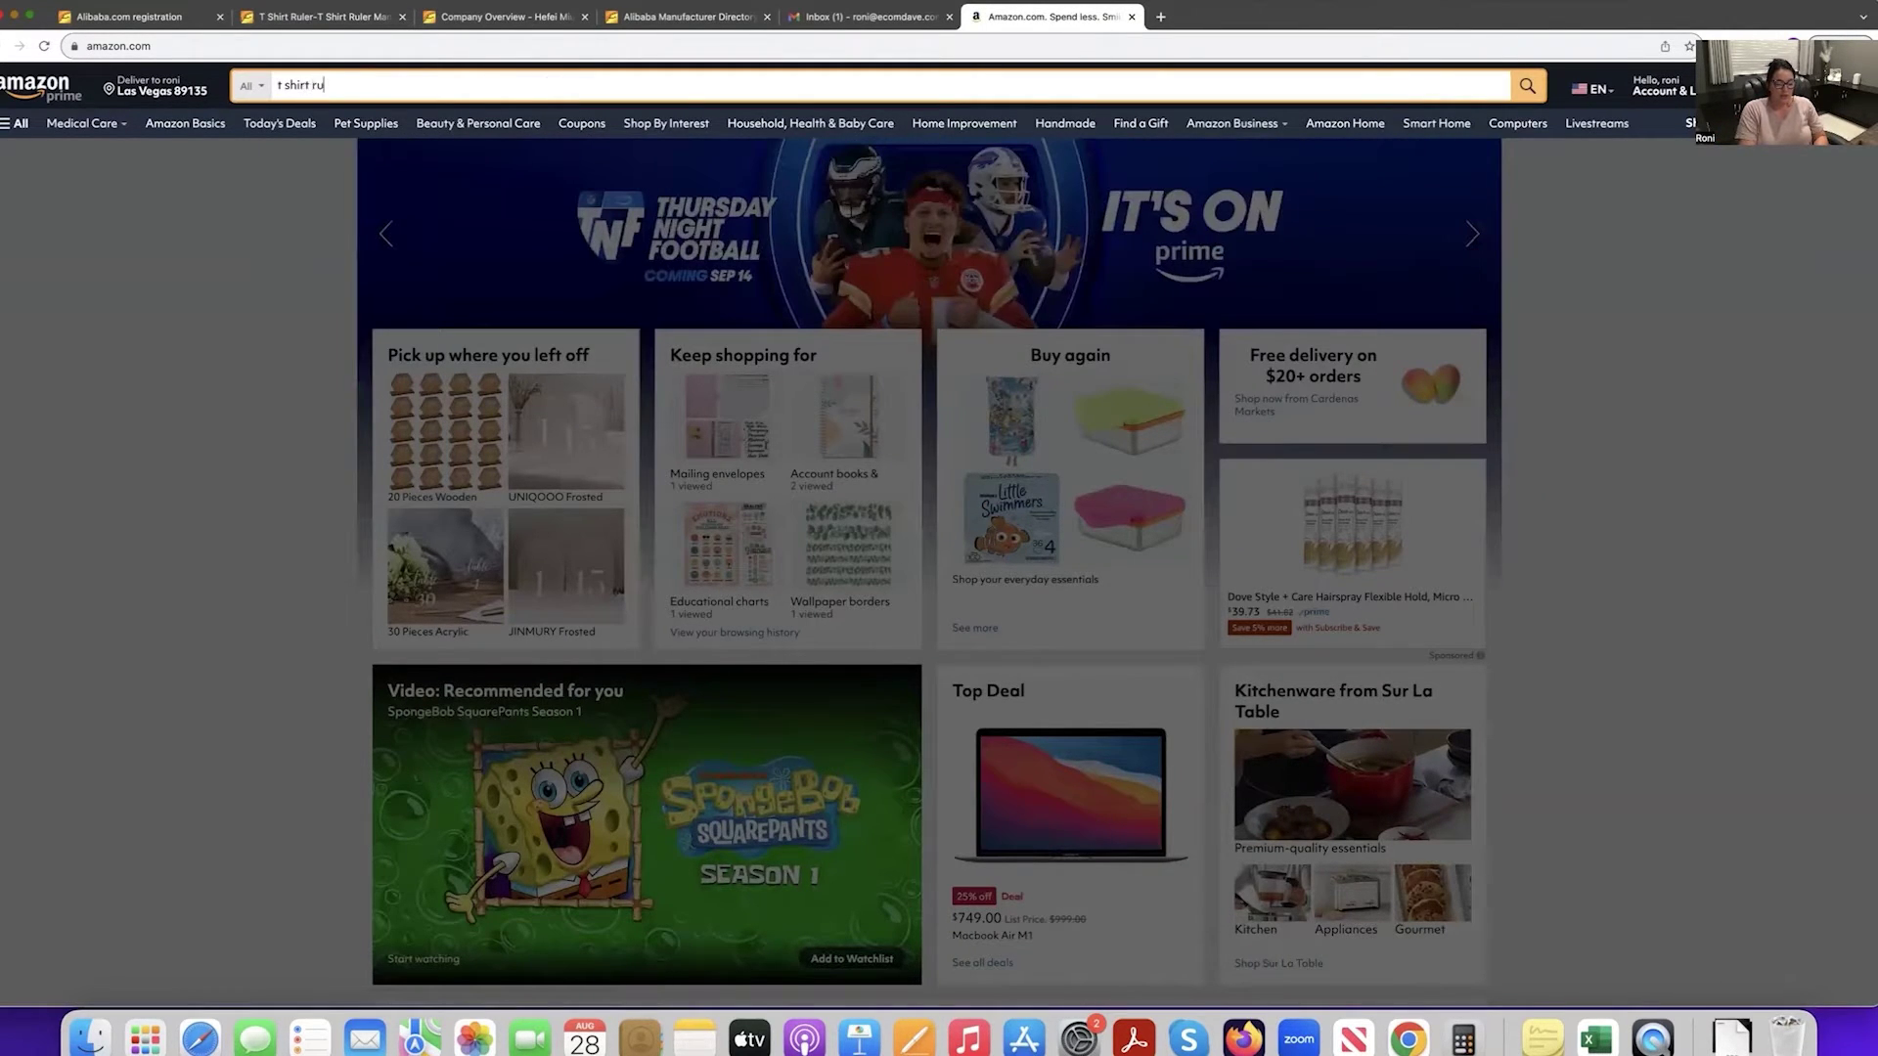
pyautogui.press('Return')
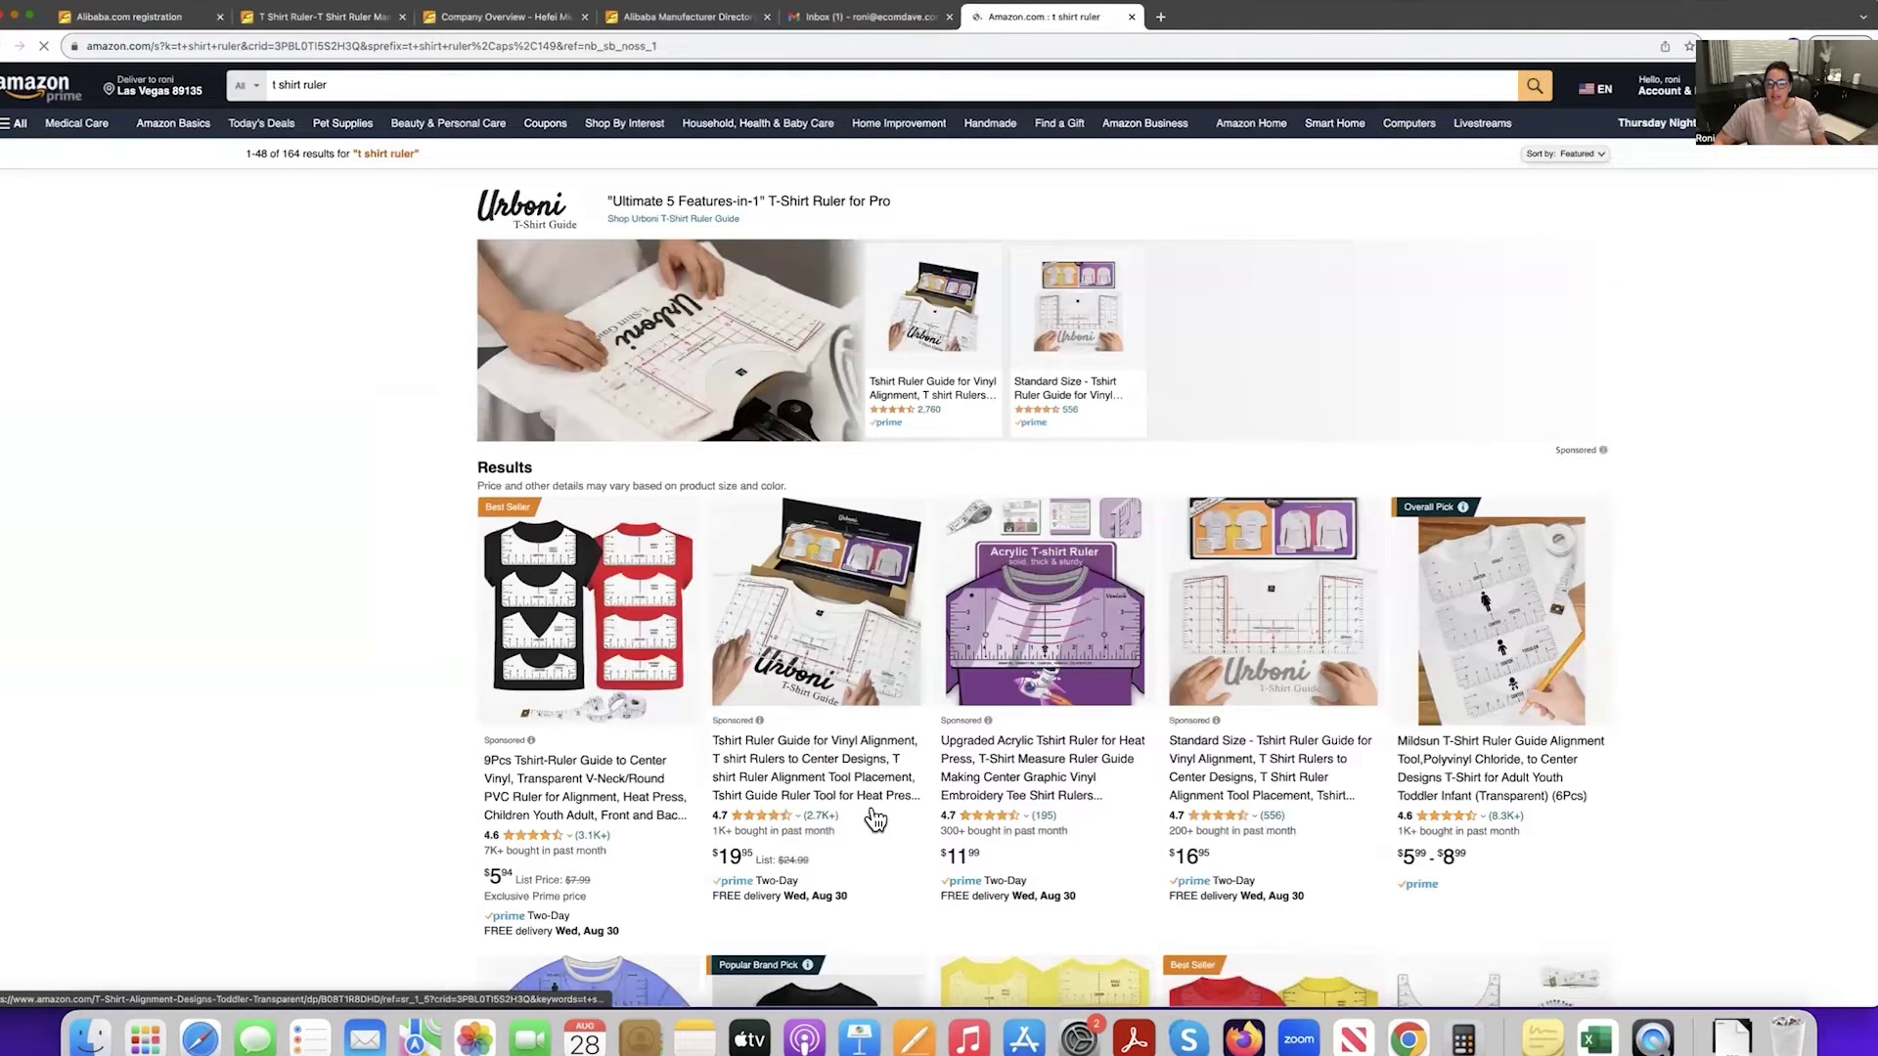
pyautogui.click(878, 796)
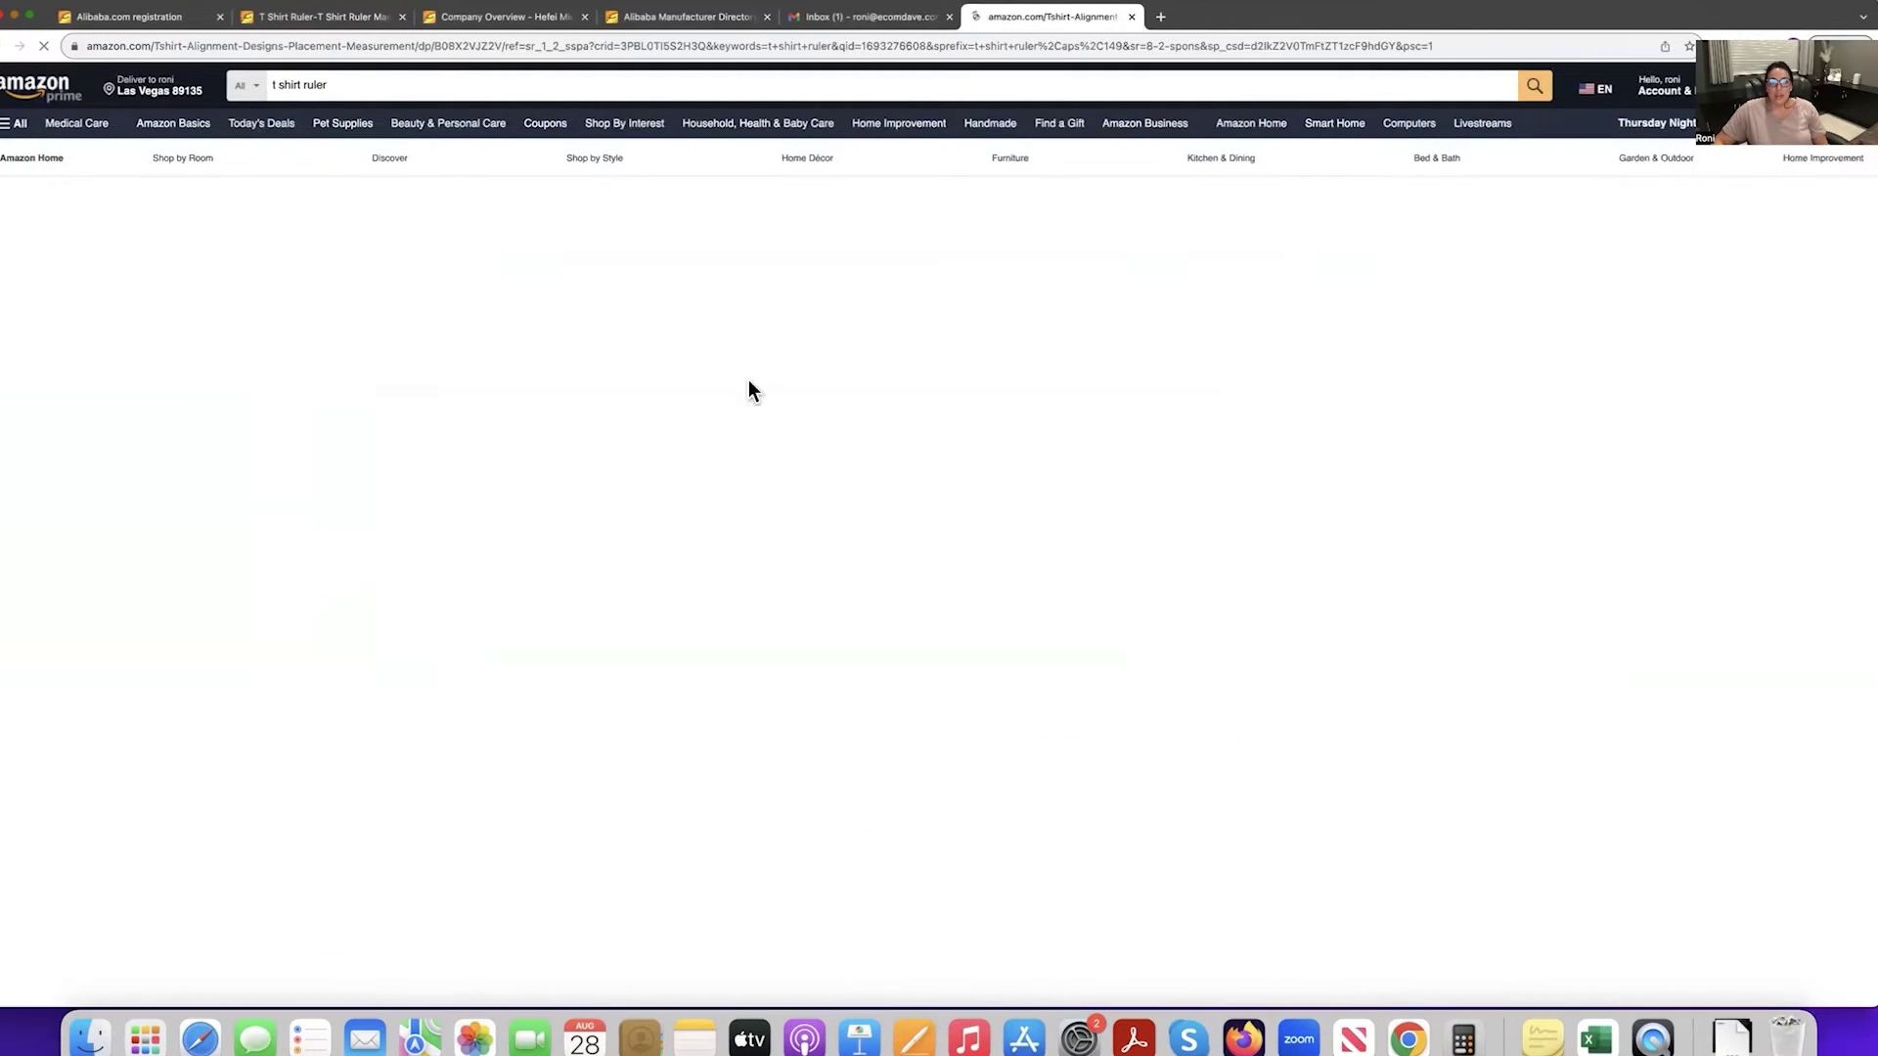
pyautogui.click(614, 46)
pyautogui.rightClick(614, 46)
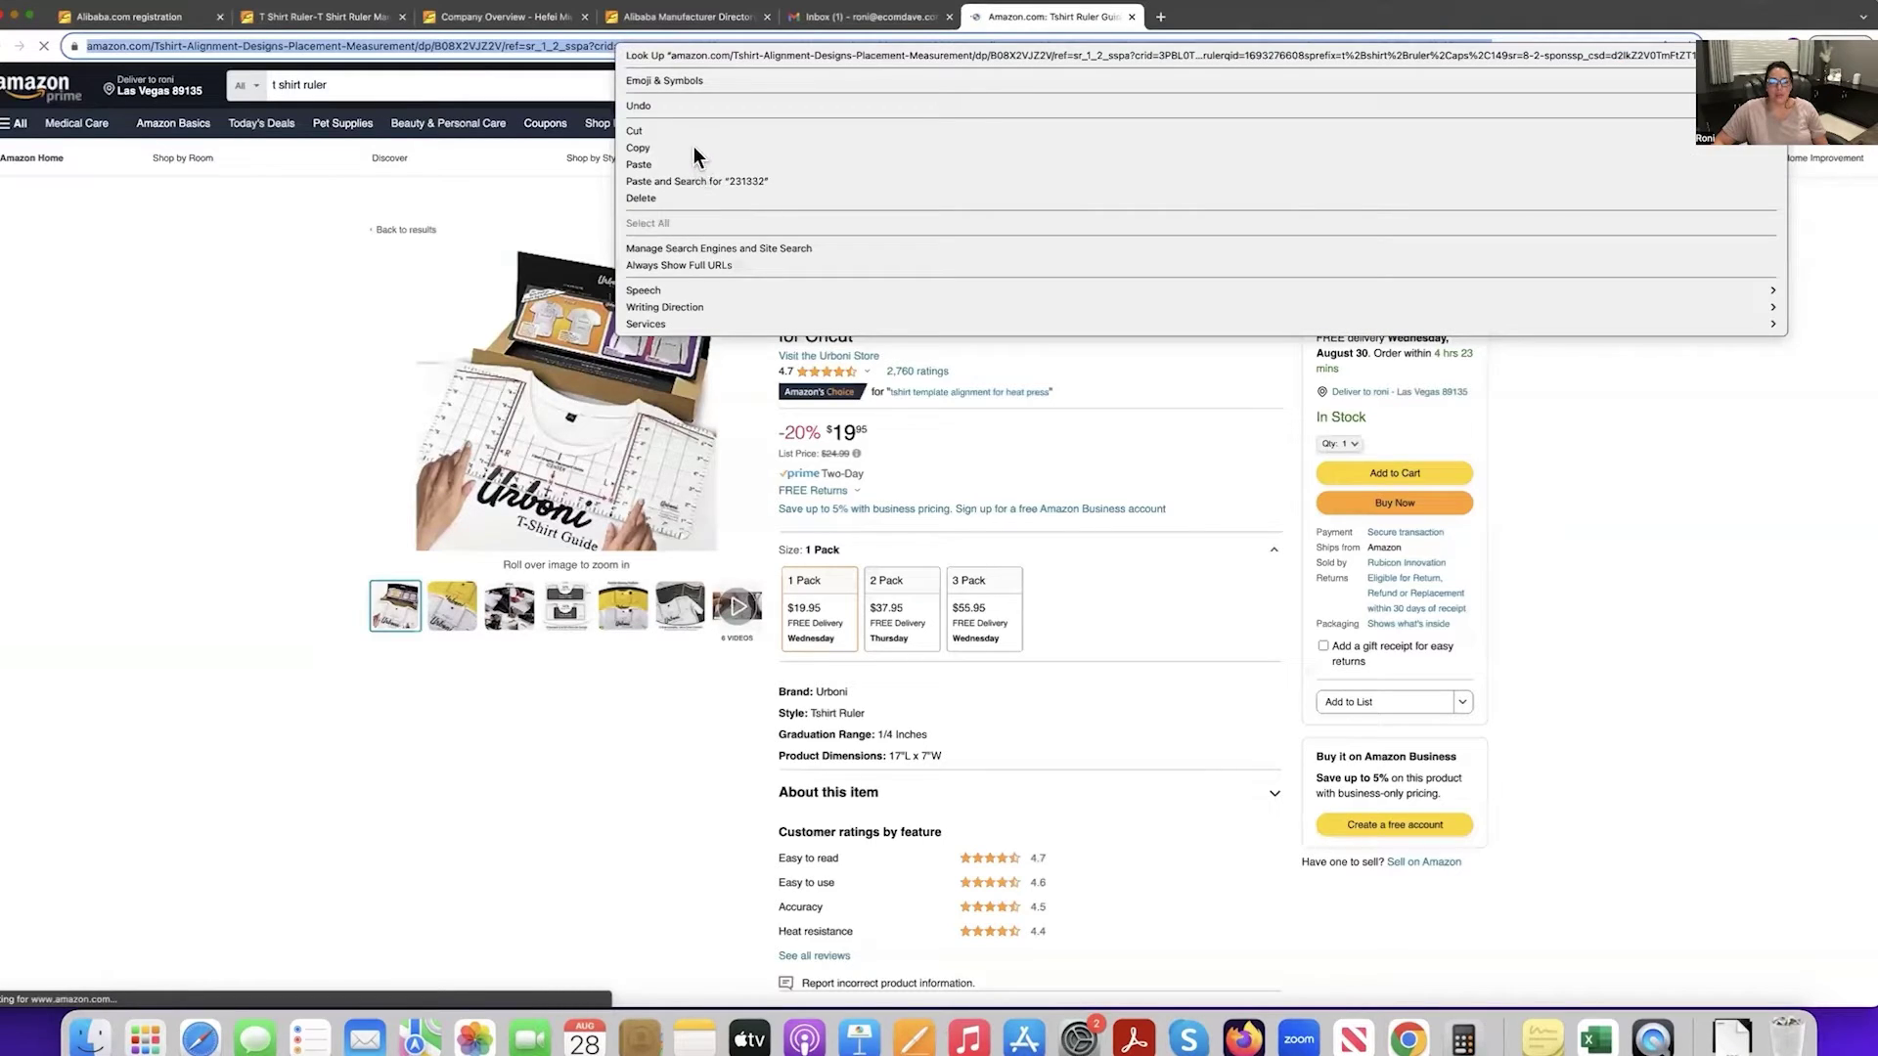
# Copy the Urboni product URL and paste it as a link below the greeting in Pages.
pyautogui.click(696, 156)
pyautogui.click(919, 1042)
pyautogui.rightClick(631, 314)
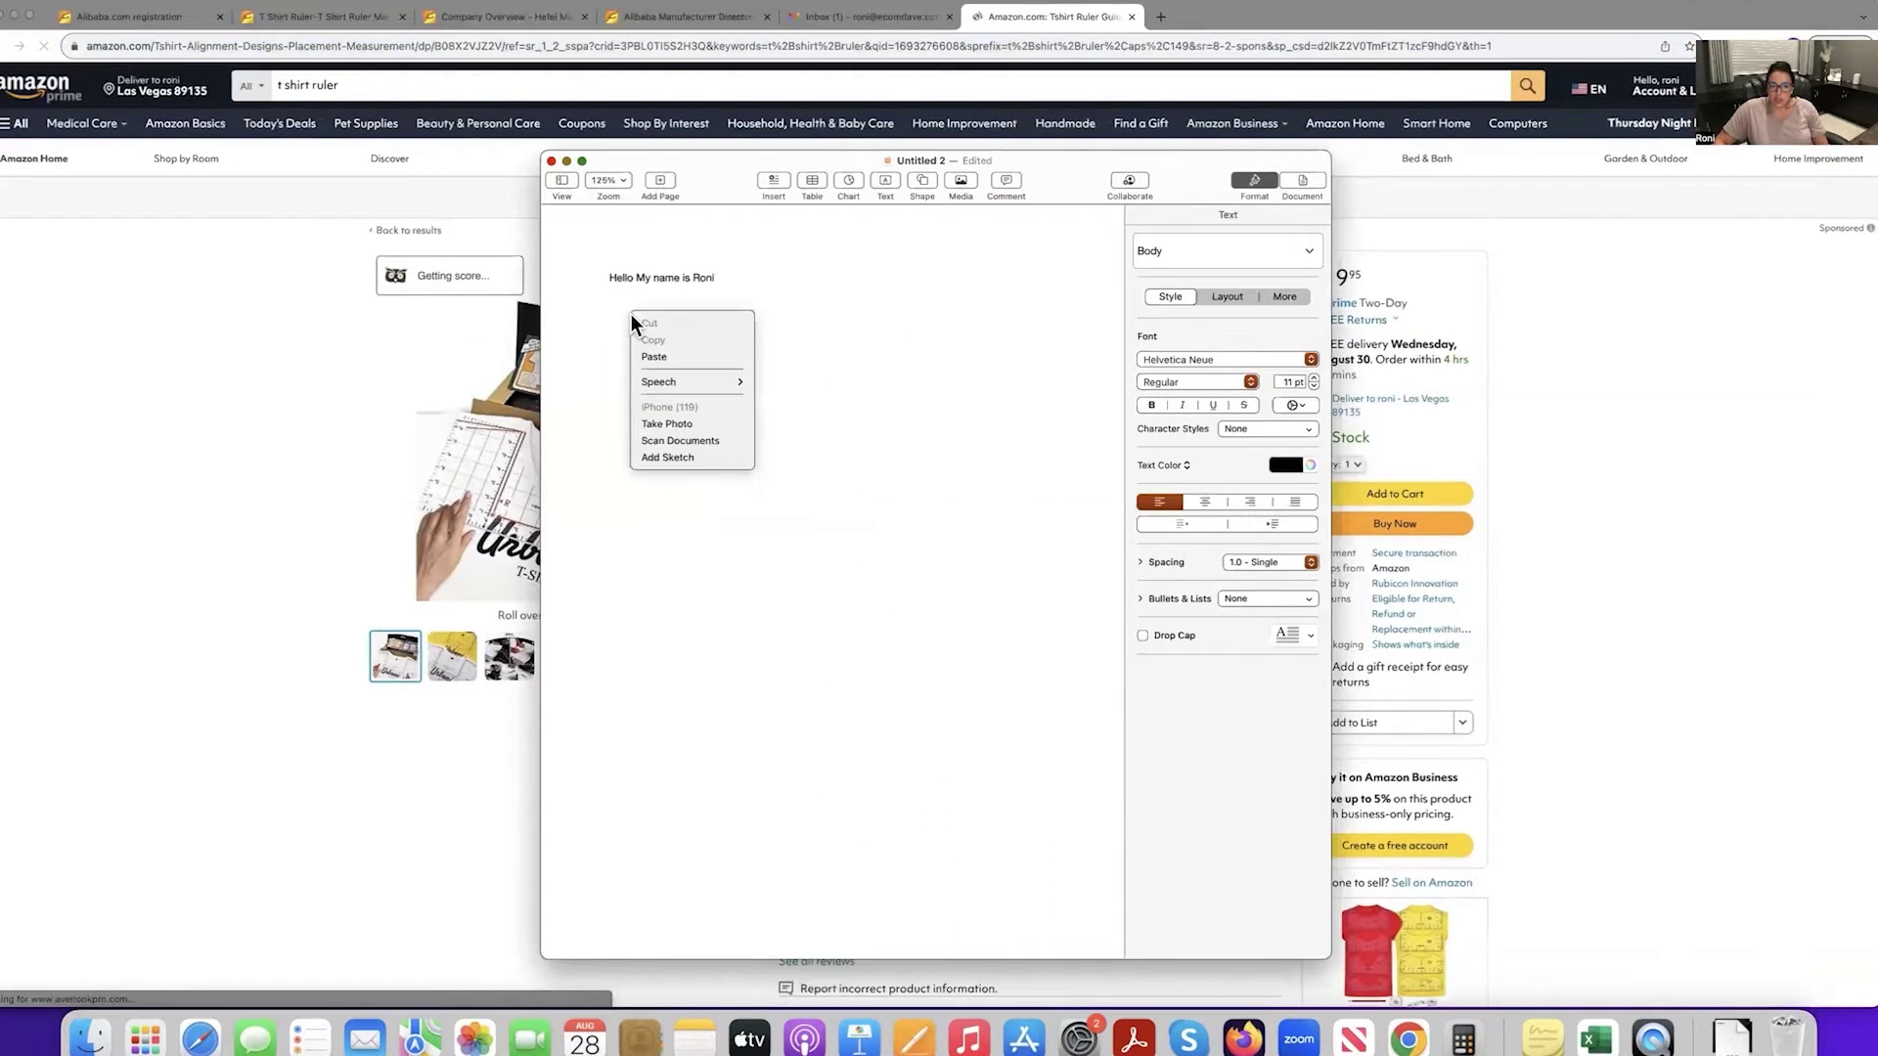
pyautogui.click(683, 356)
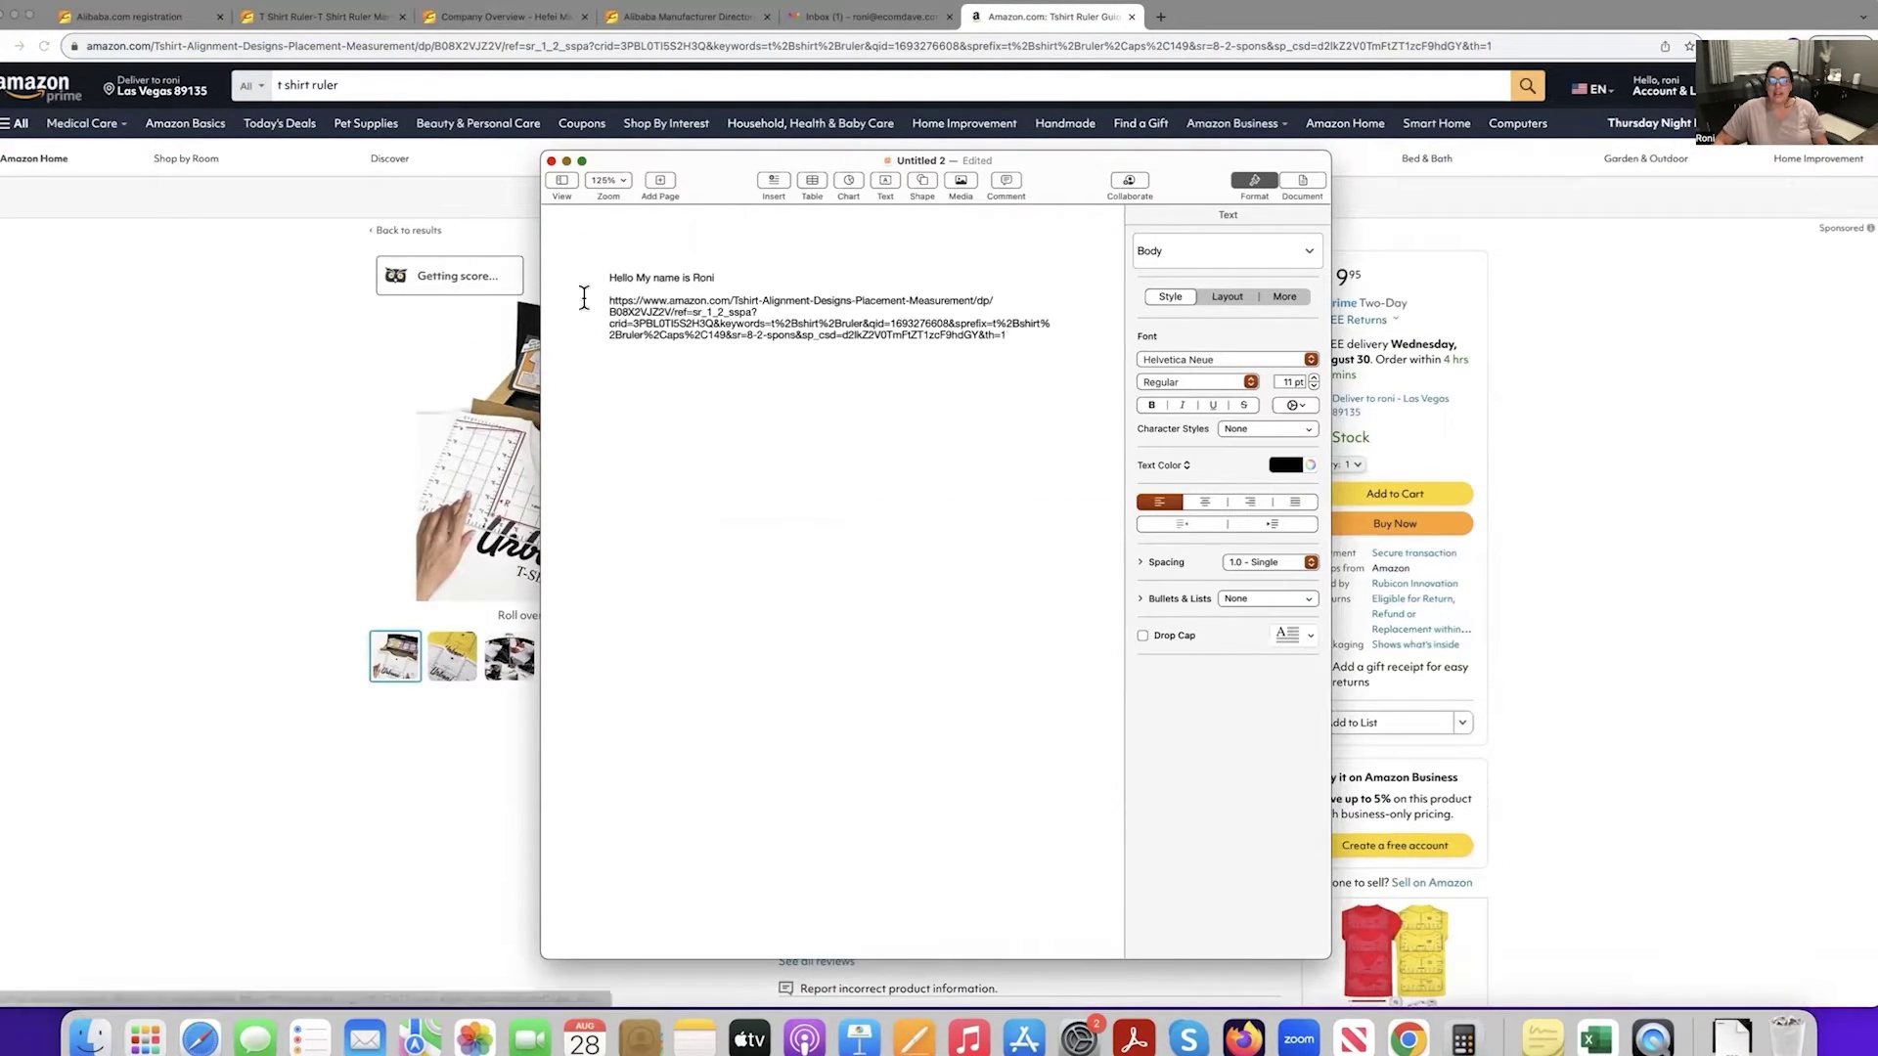
pyautogui.moveTo(610, 290); pyautogui.dragTo(818, 352)
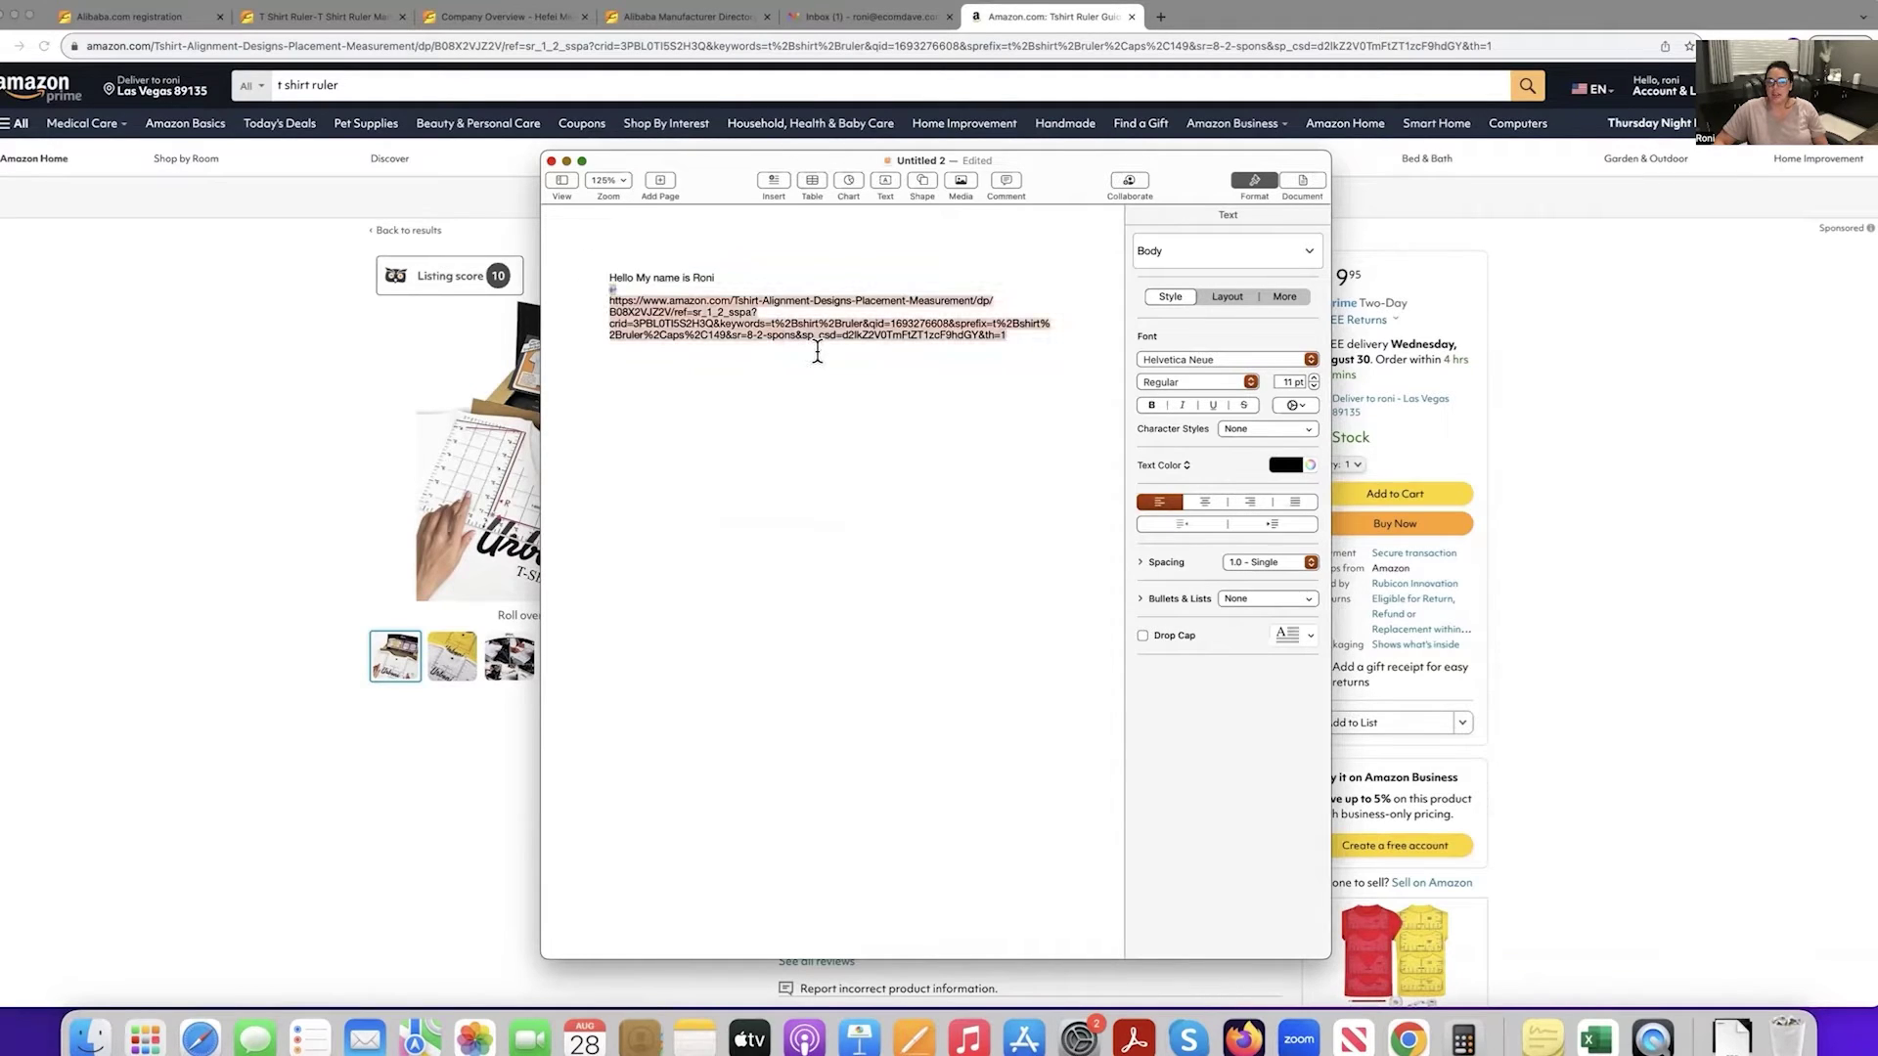
pyautogui.click(1029, 337)
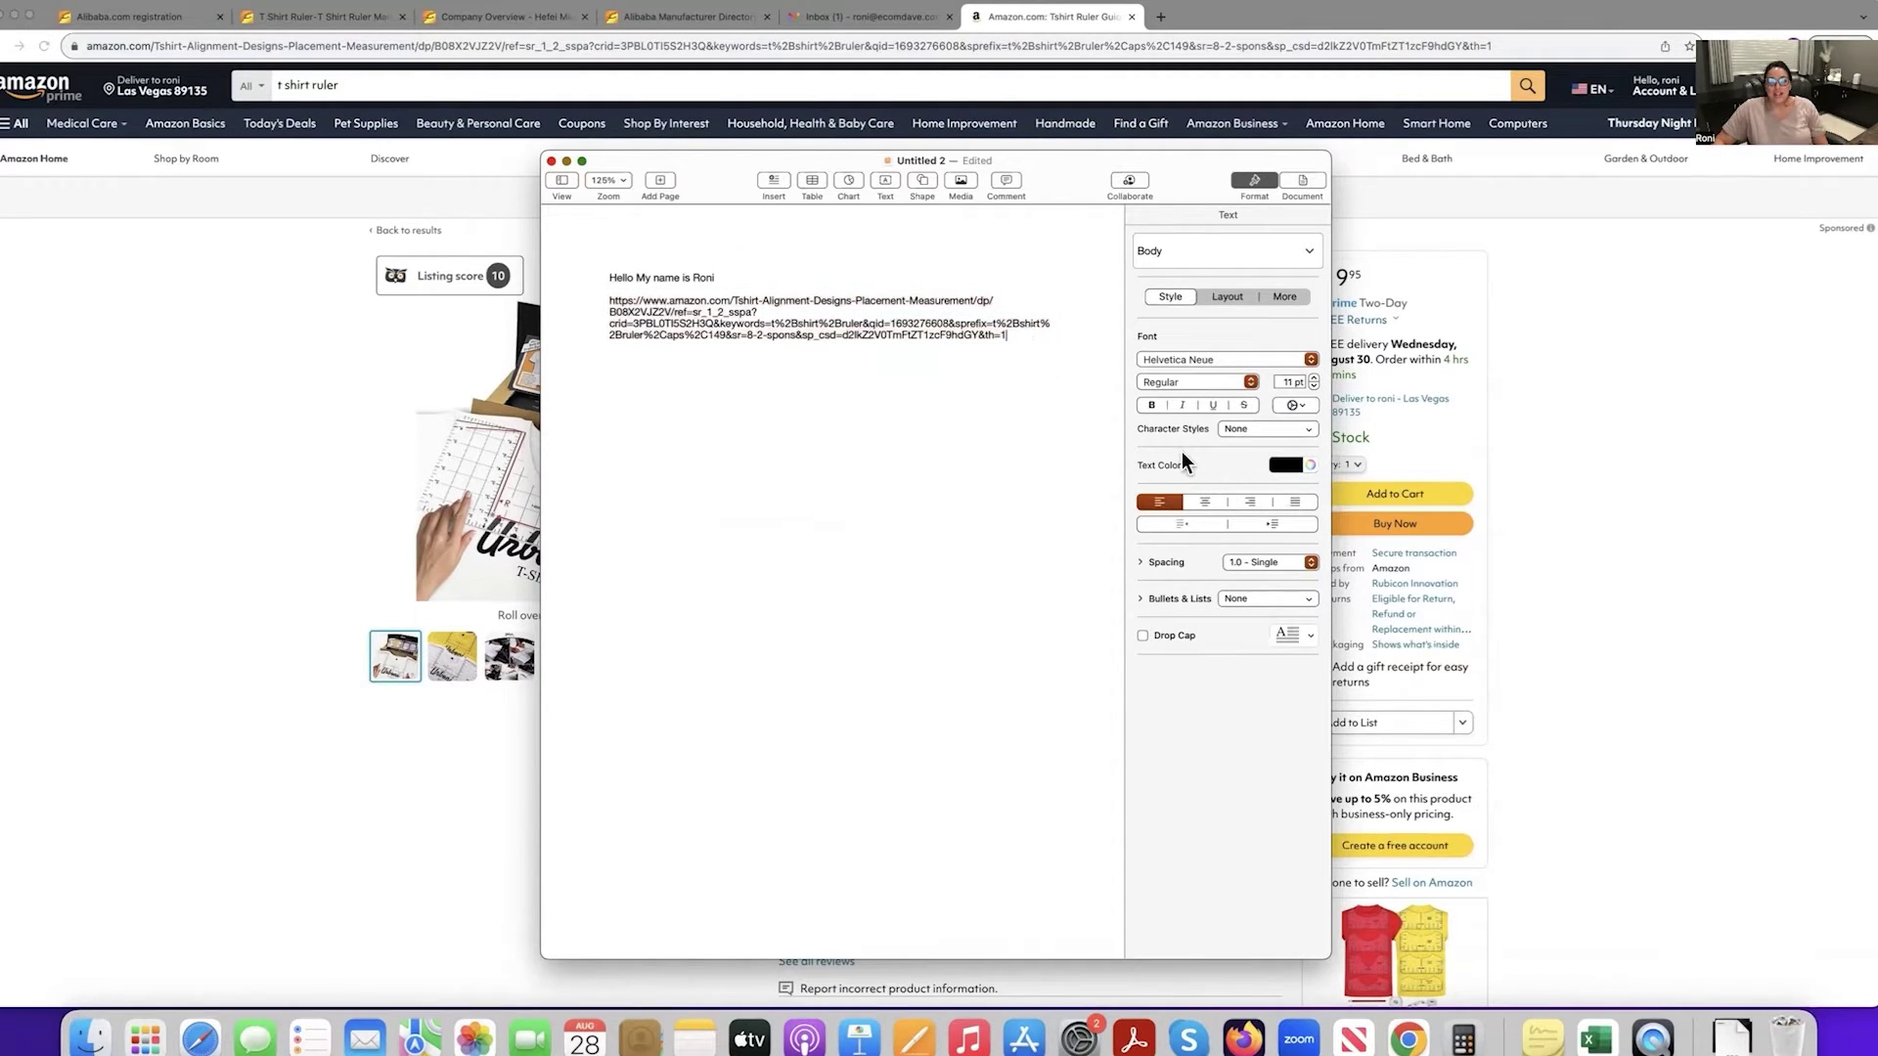
pyautogui.press('Return')
pyautogui.press('Return')
pyautogui.press('Return')
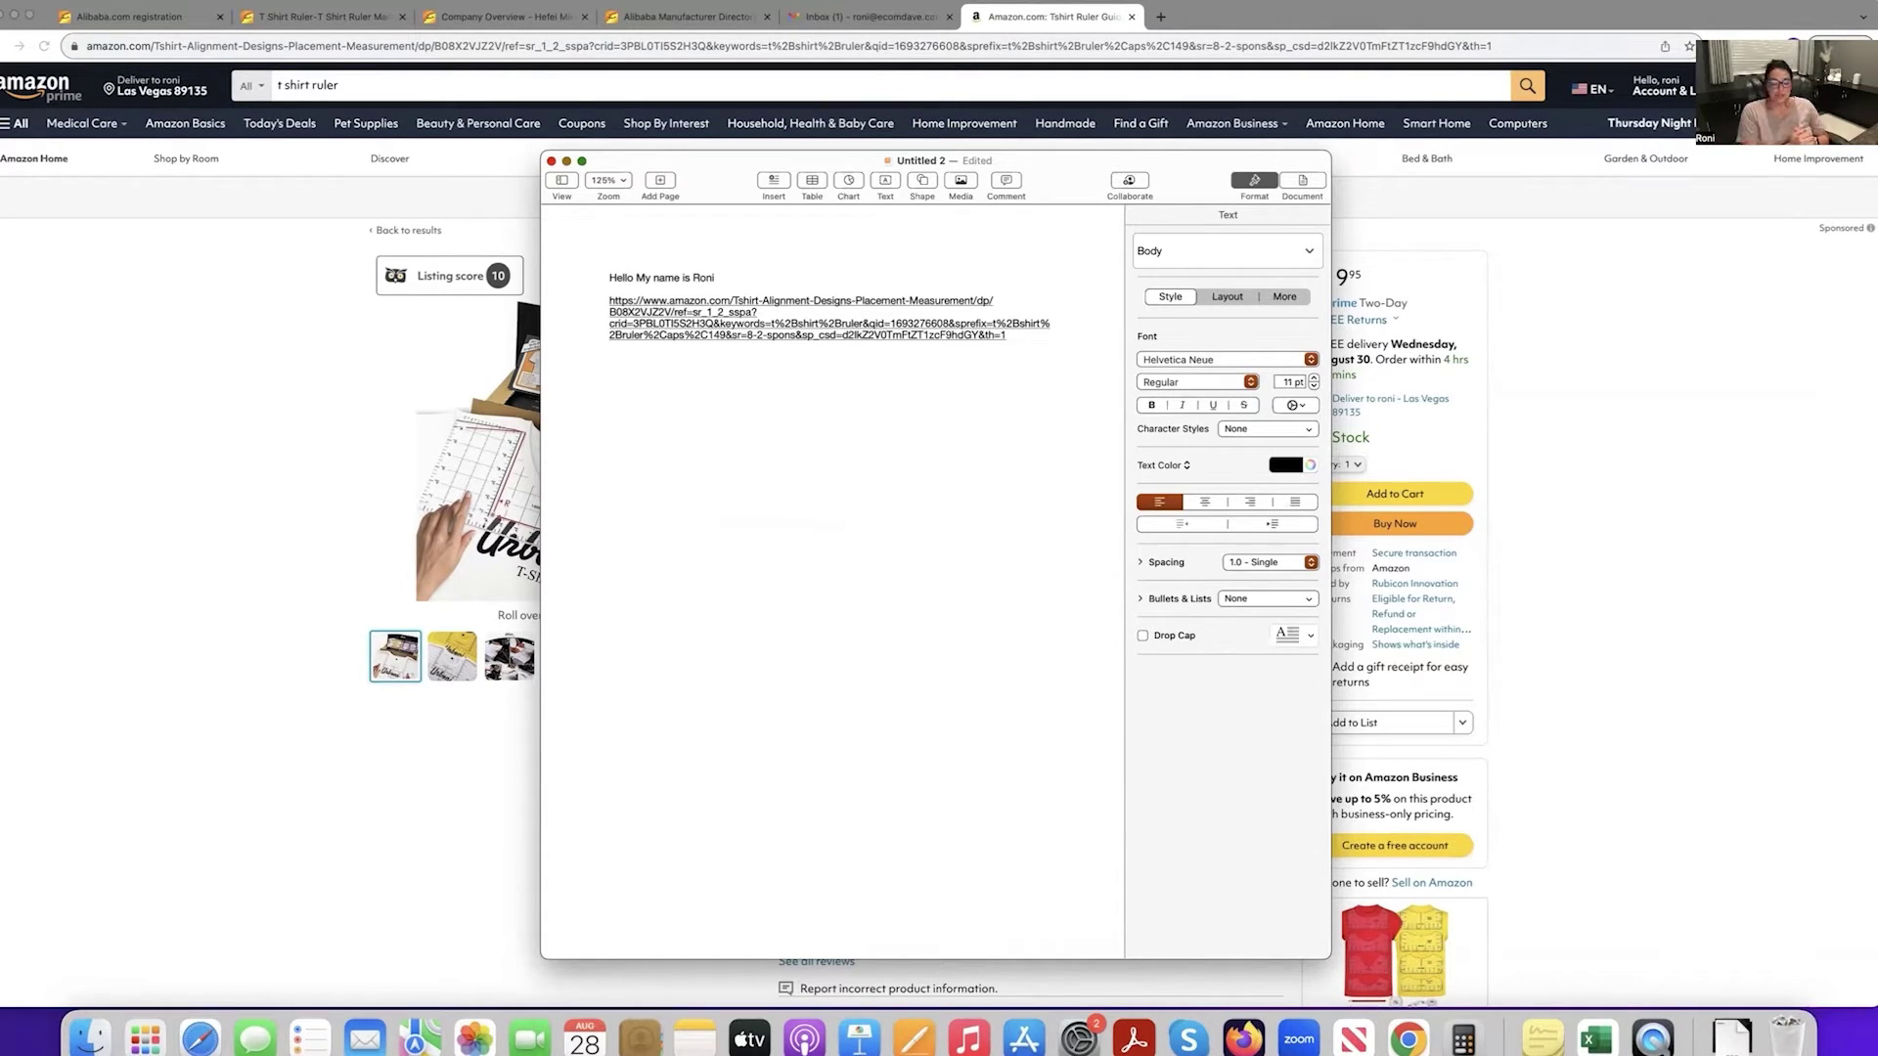
# Type 'What is the MOQ for the above inquiry?' with blank lines above it.
pyautogui.write('Wha')
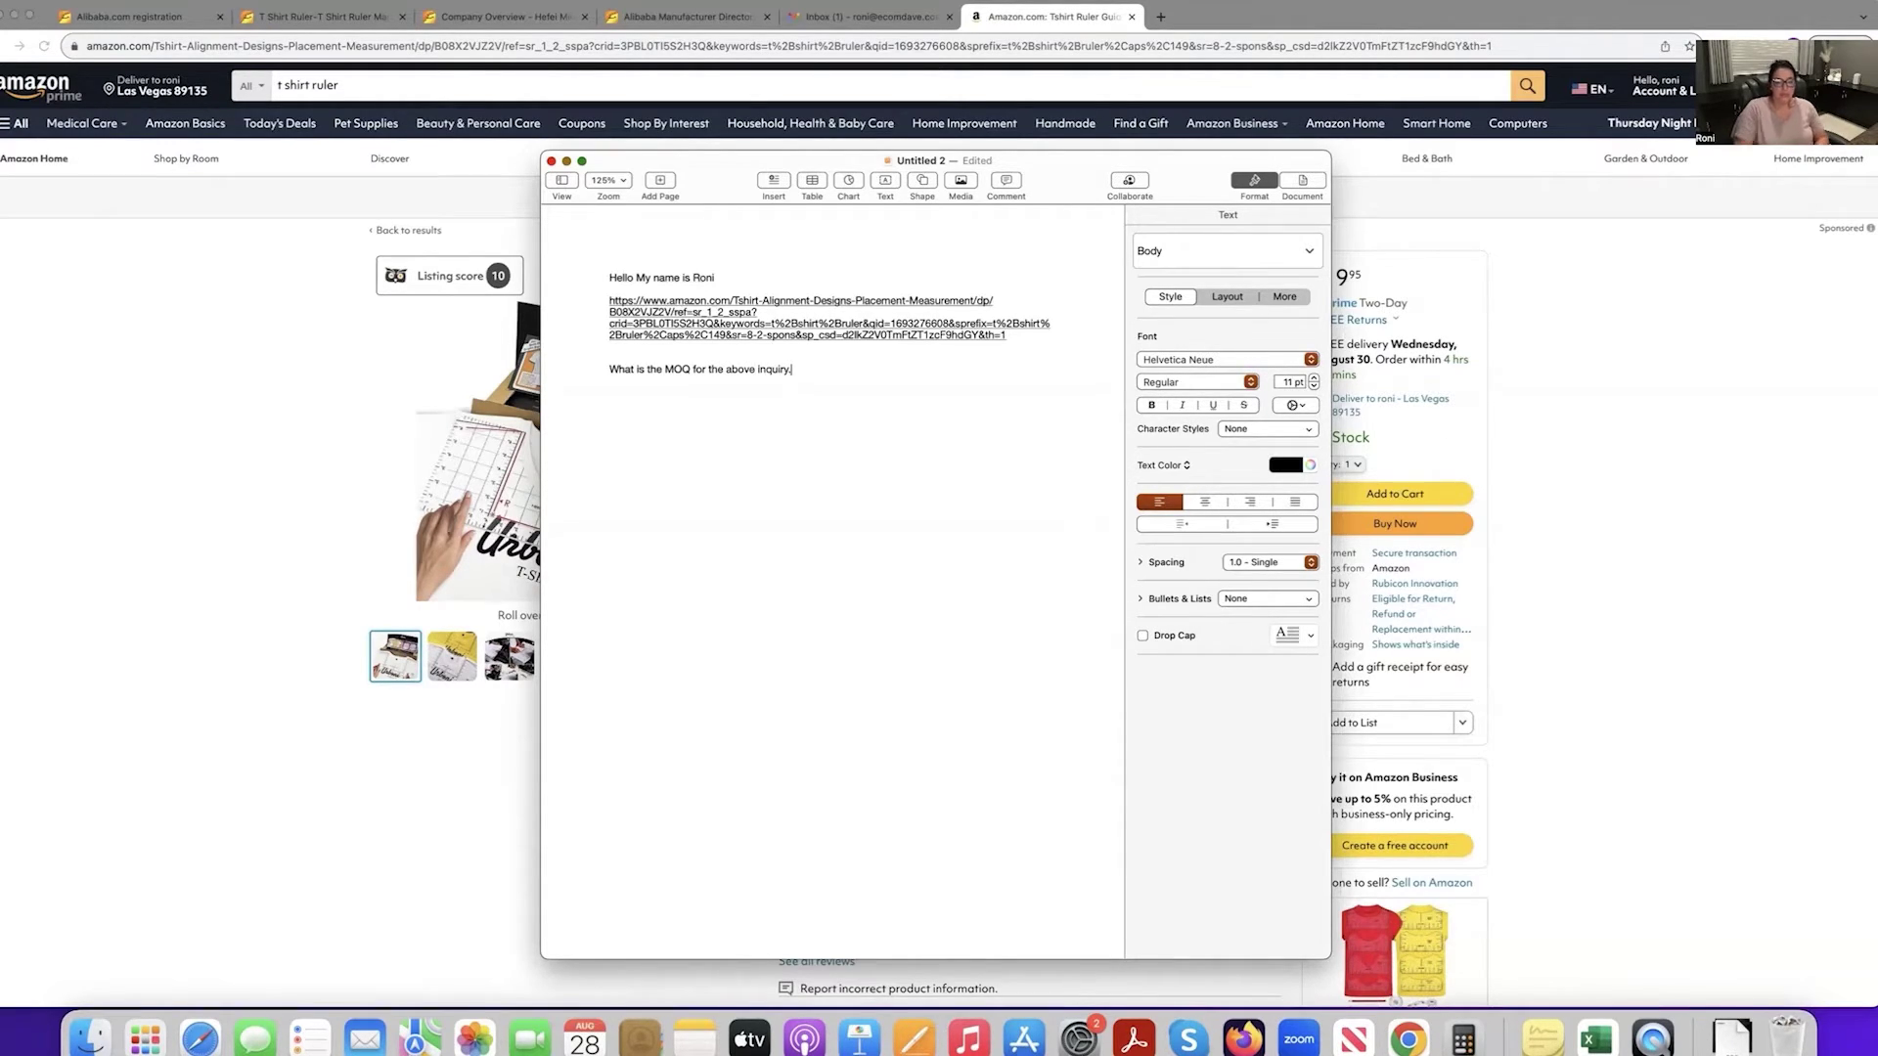
pyautogui.press('BackSpace')
pyautogui.write('?')
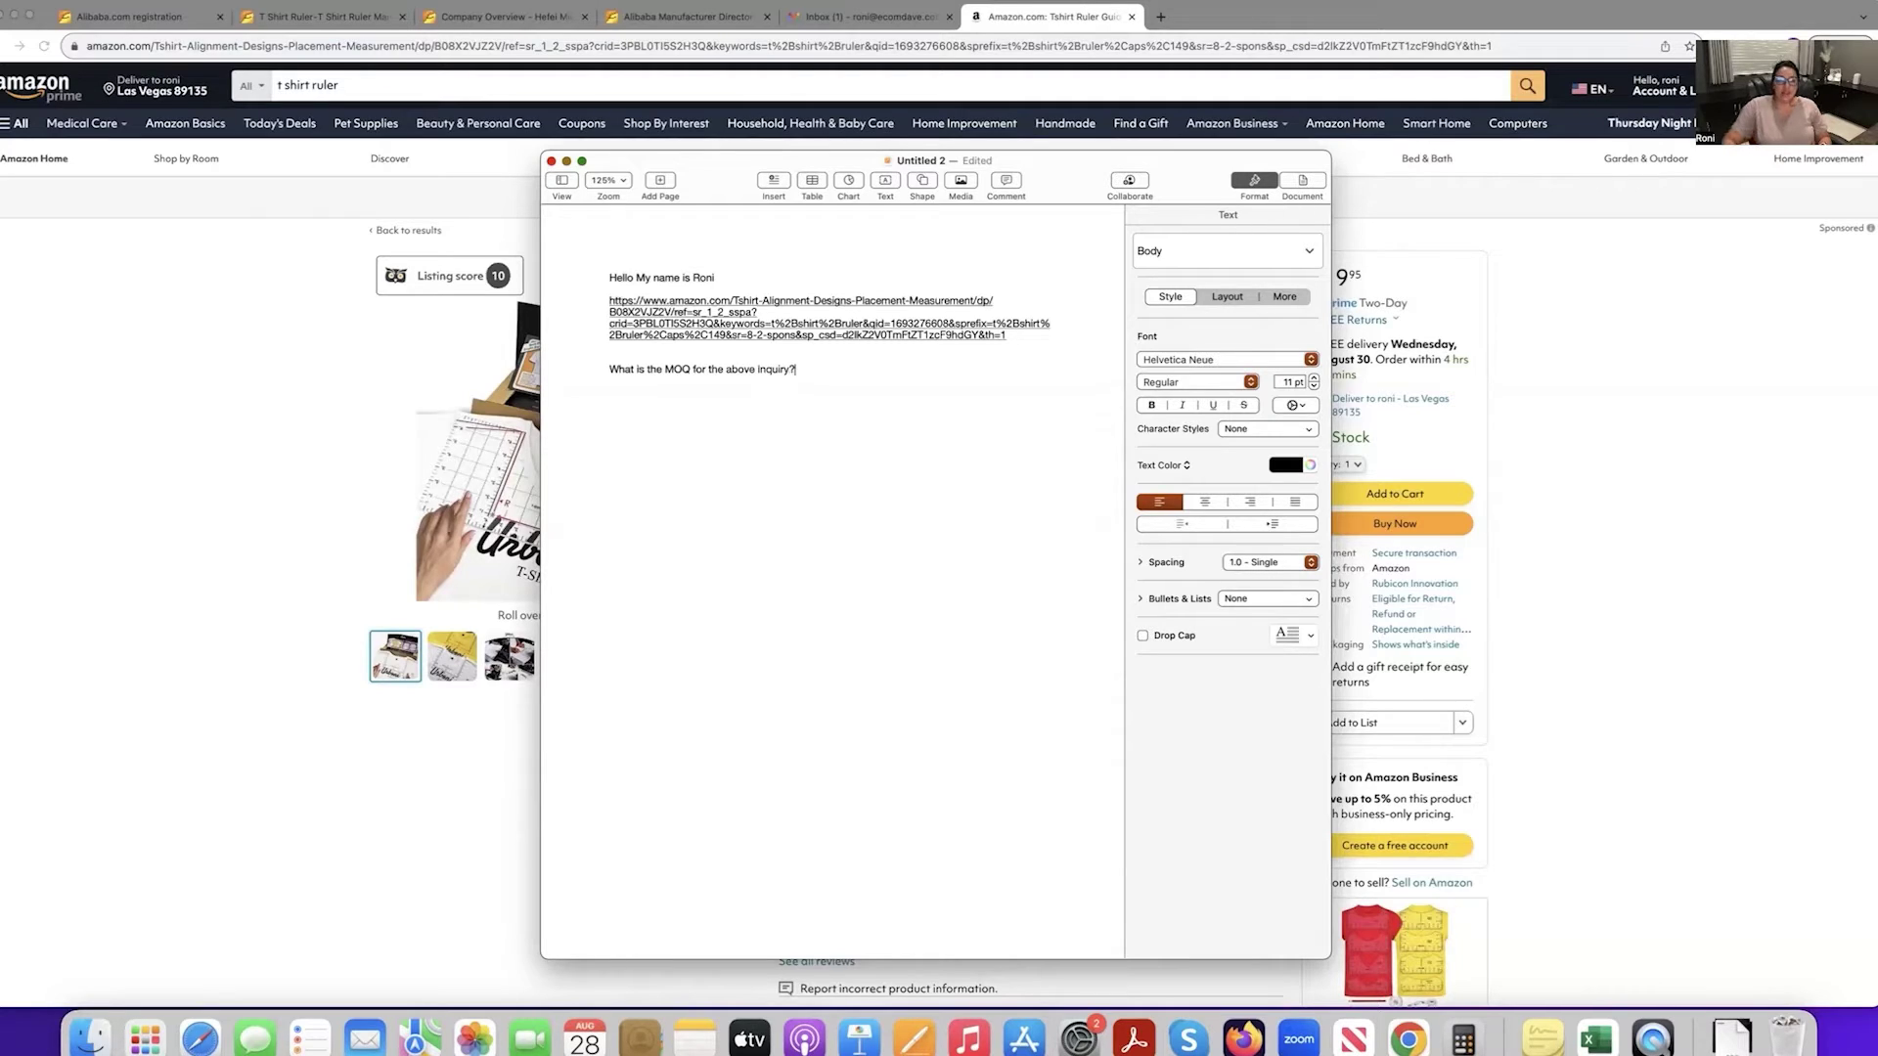
pyautogui.click(622, 369)
pyautogui.press('Return')
pyautogui.press('Return')
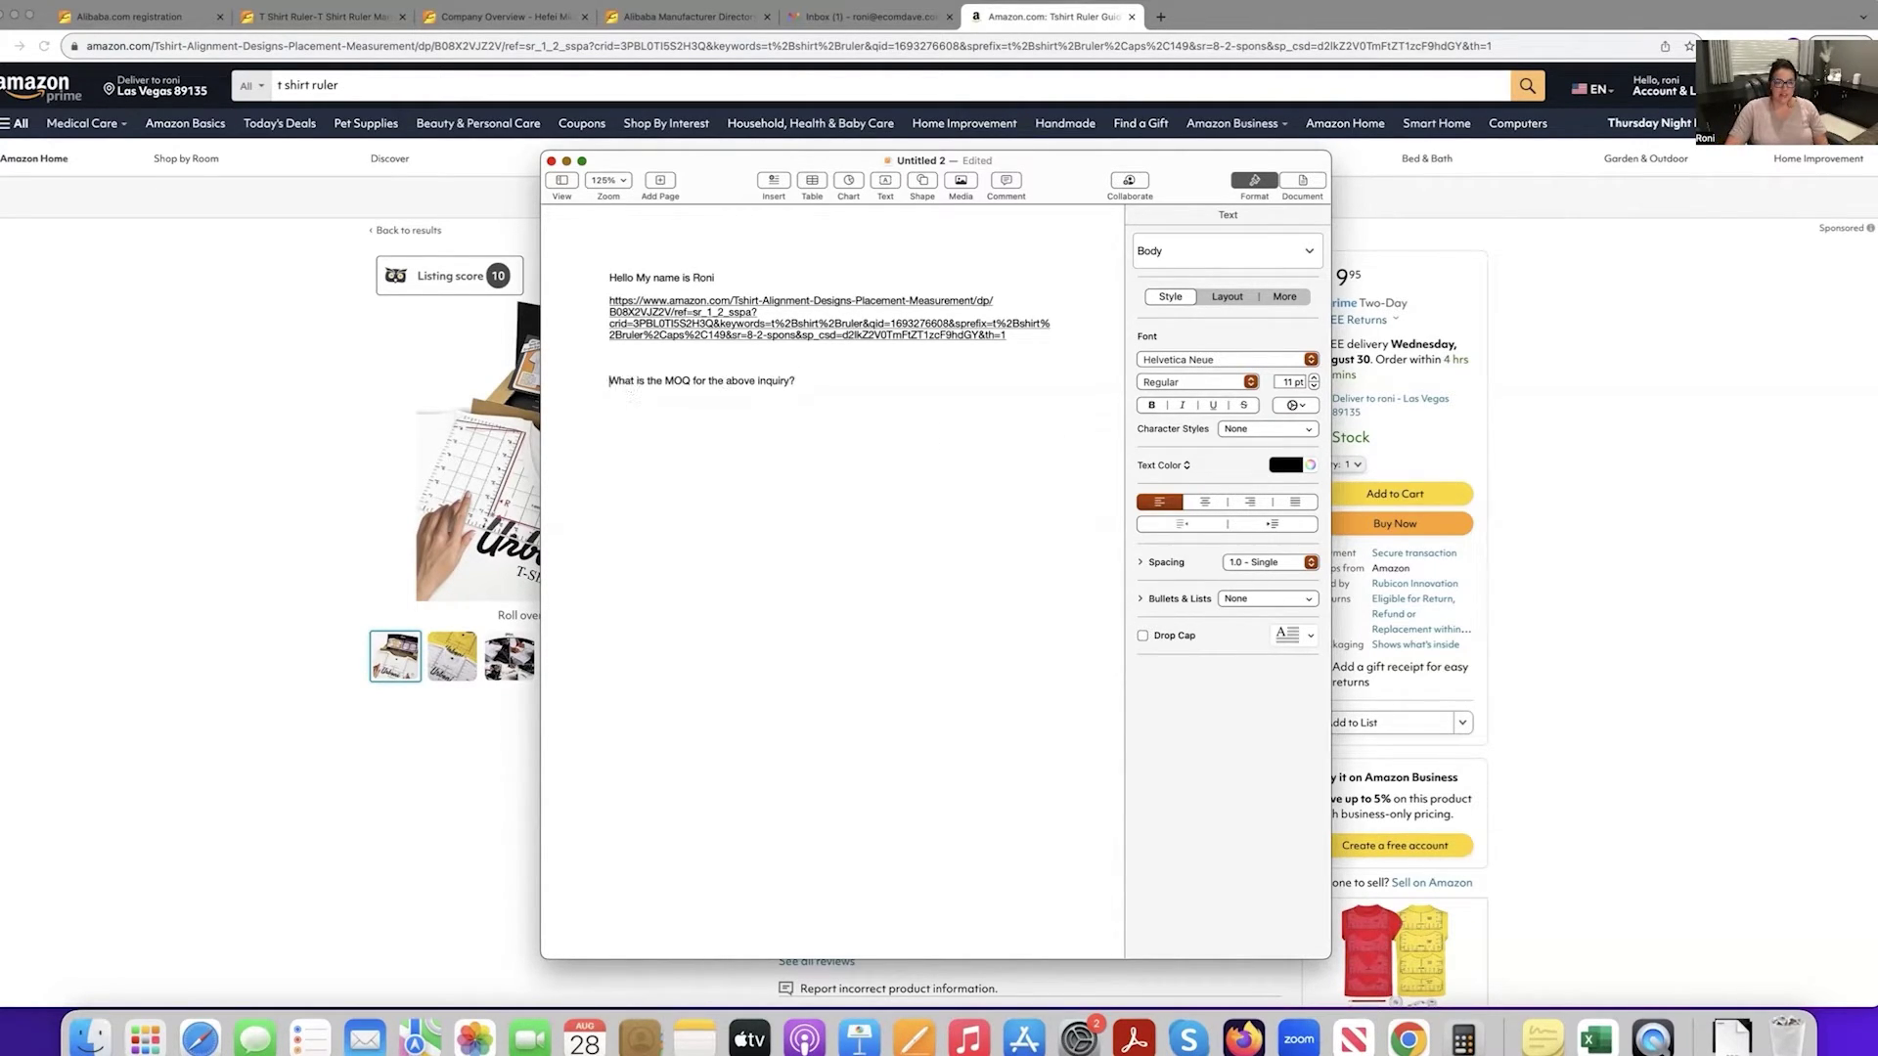
pyautogui.click(617, 371)
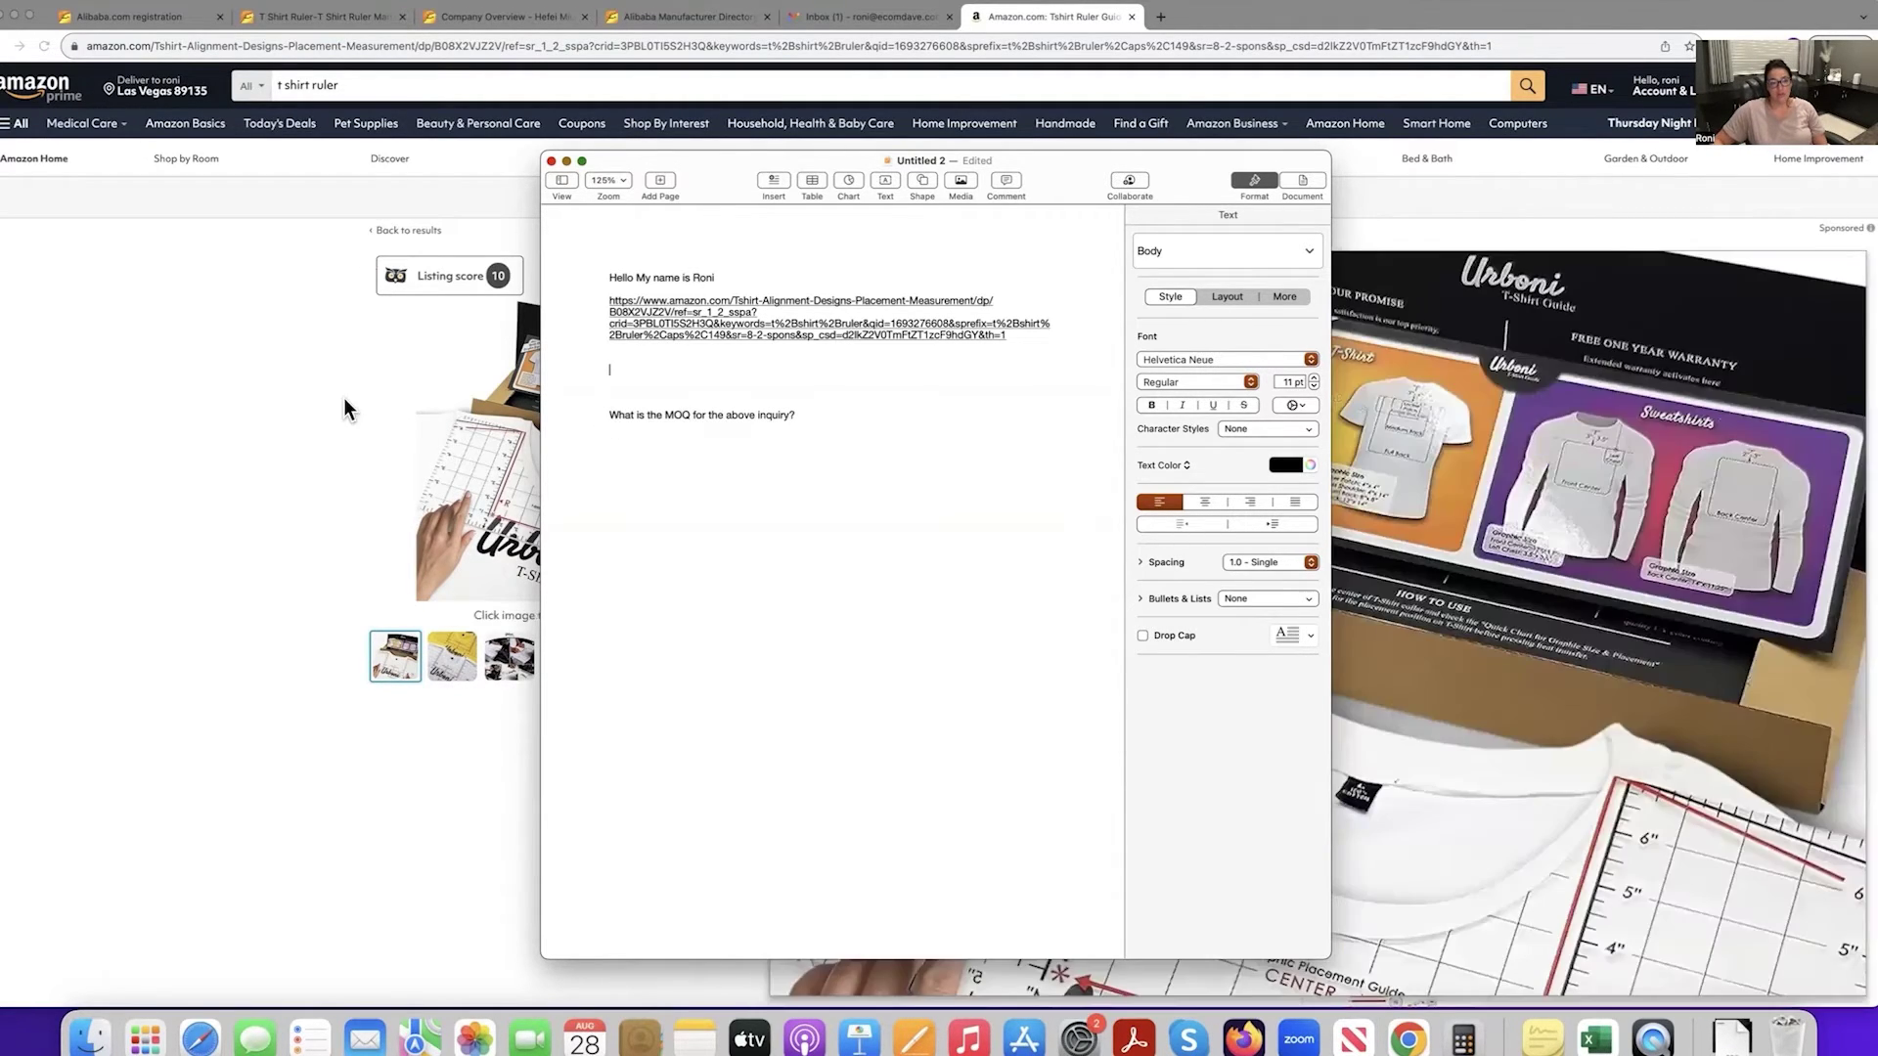
pyautogui.click(343, 397)
# Search Amazon for 'heat resistant tape' and select the 2-roll 10mm heat tape page's URL.
pyautogui.moveTo(277, 85); pyautogui.dragTo(510, 88)
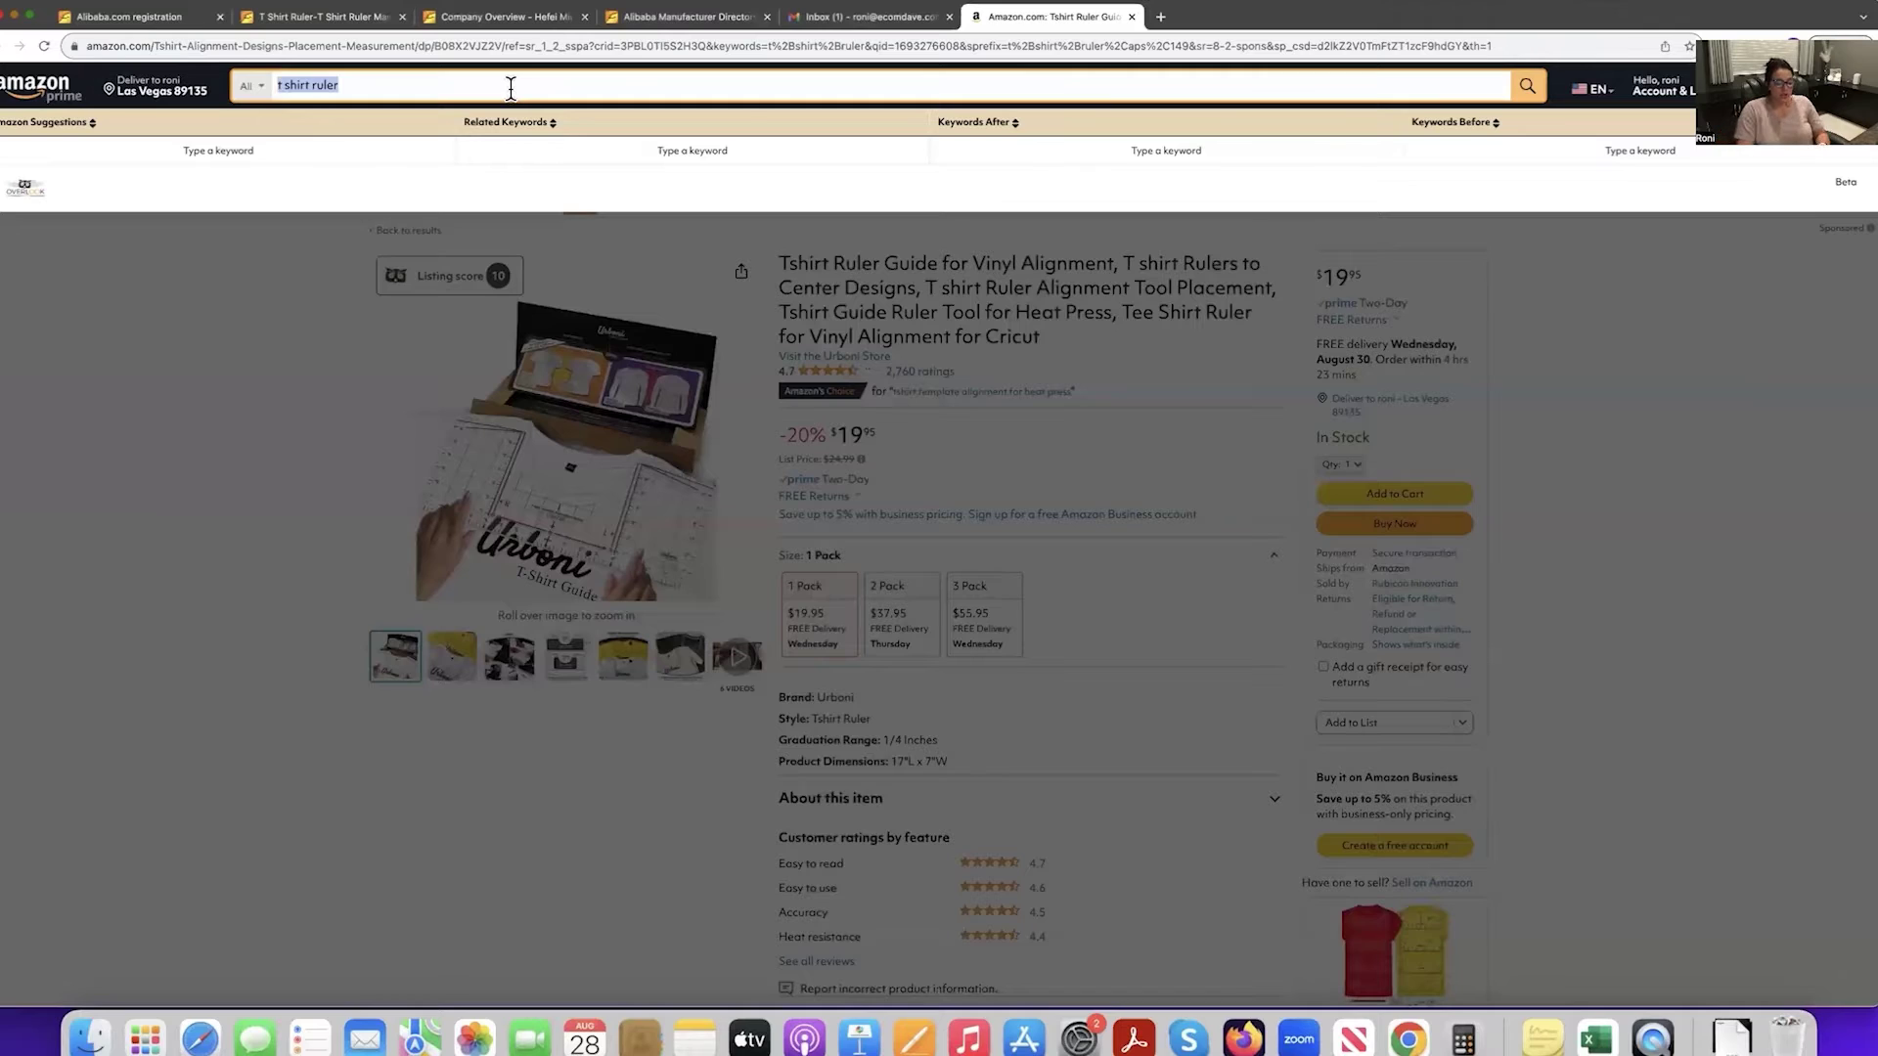
pyautogui.write('heat res')
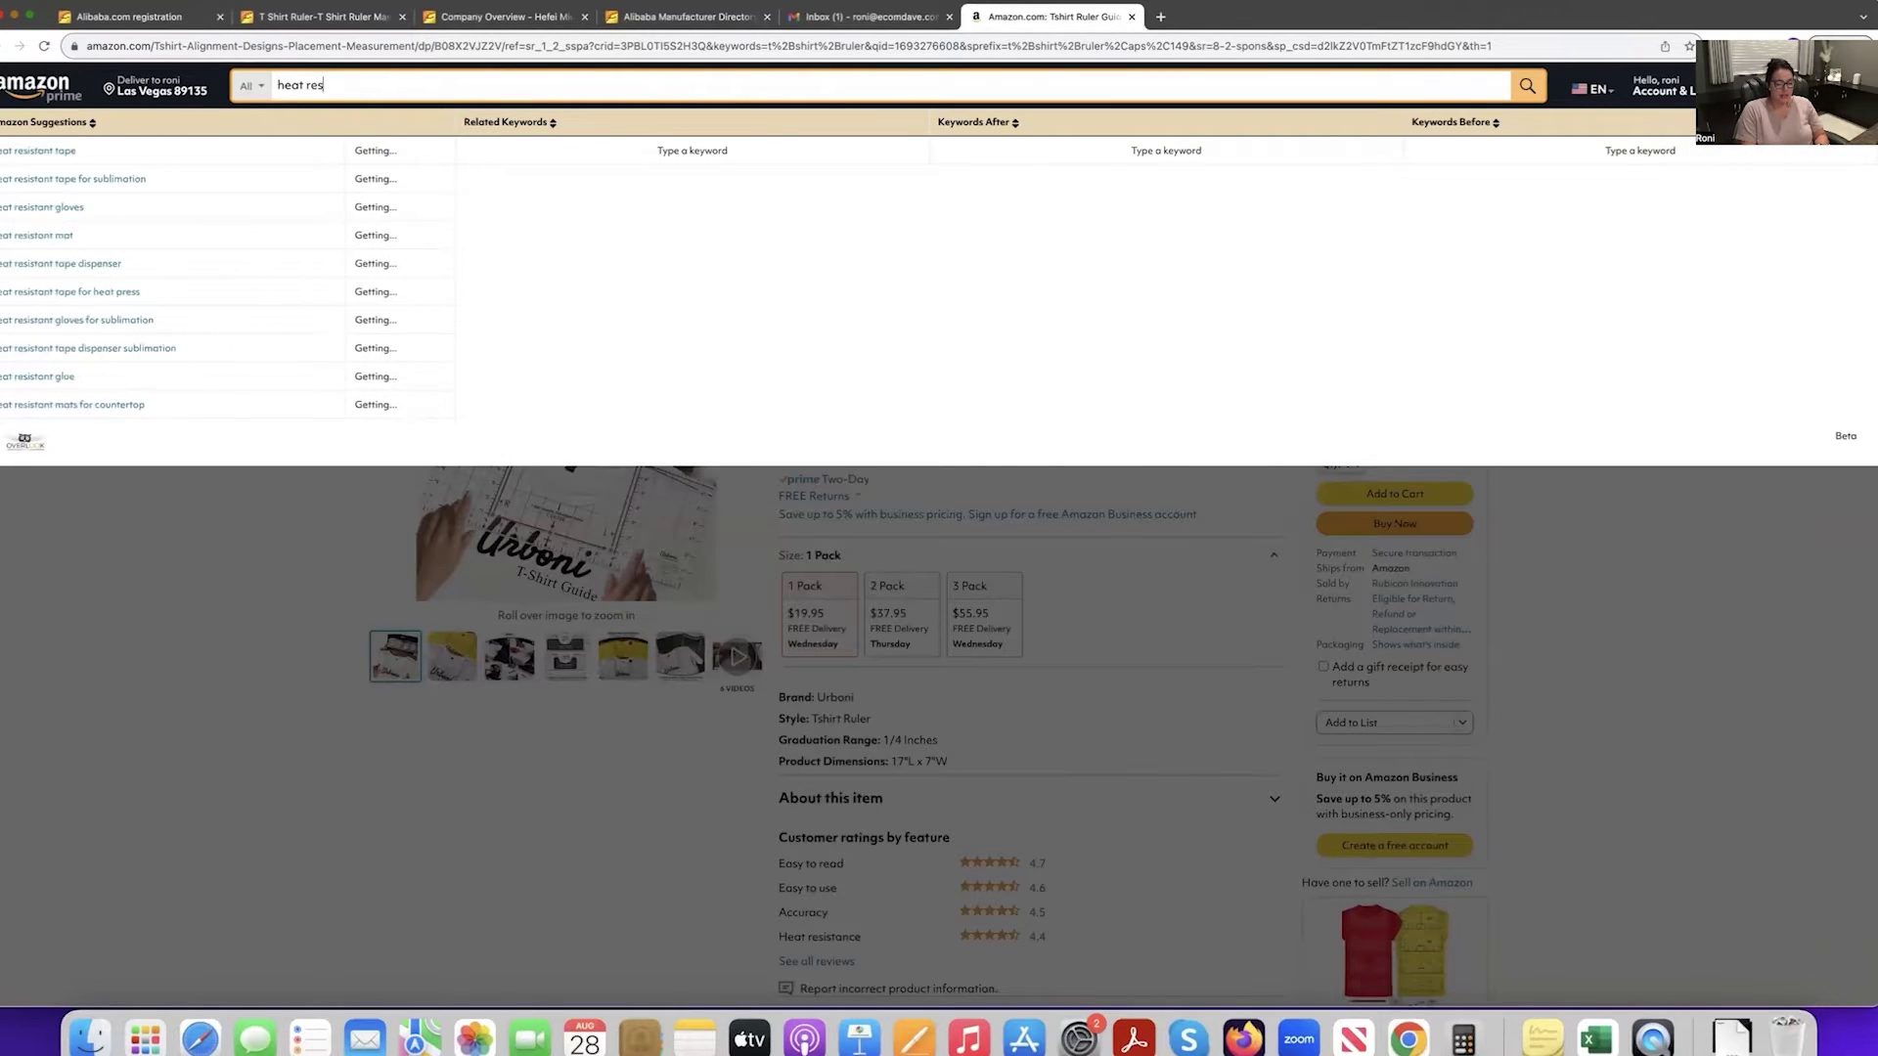
pyautogui.write('iatnt')
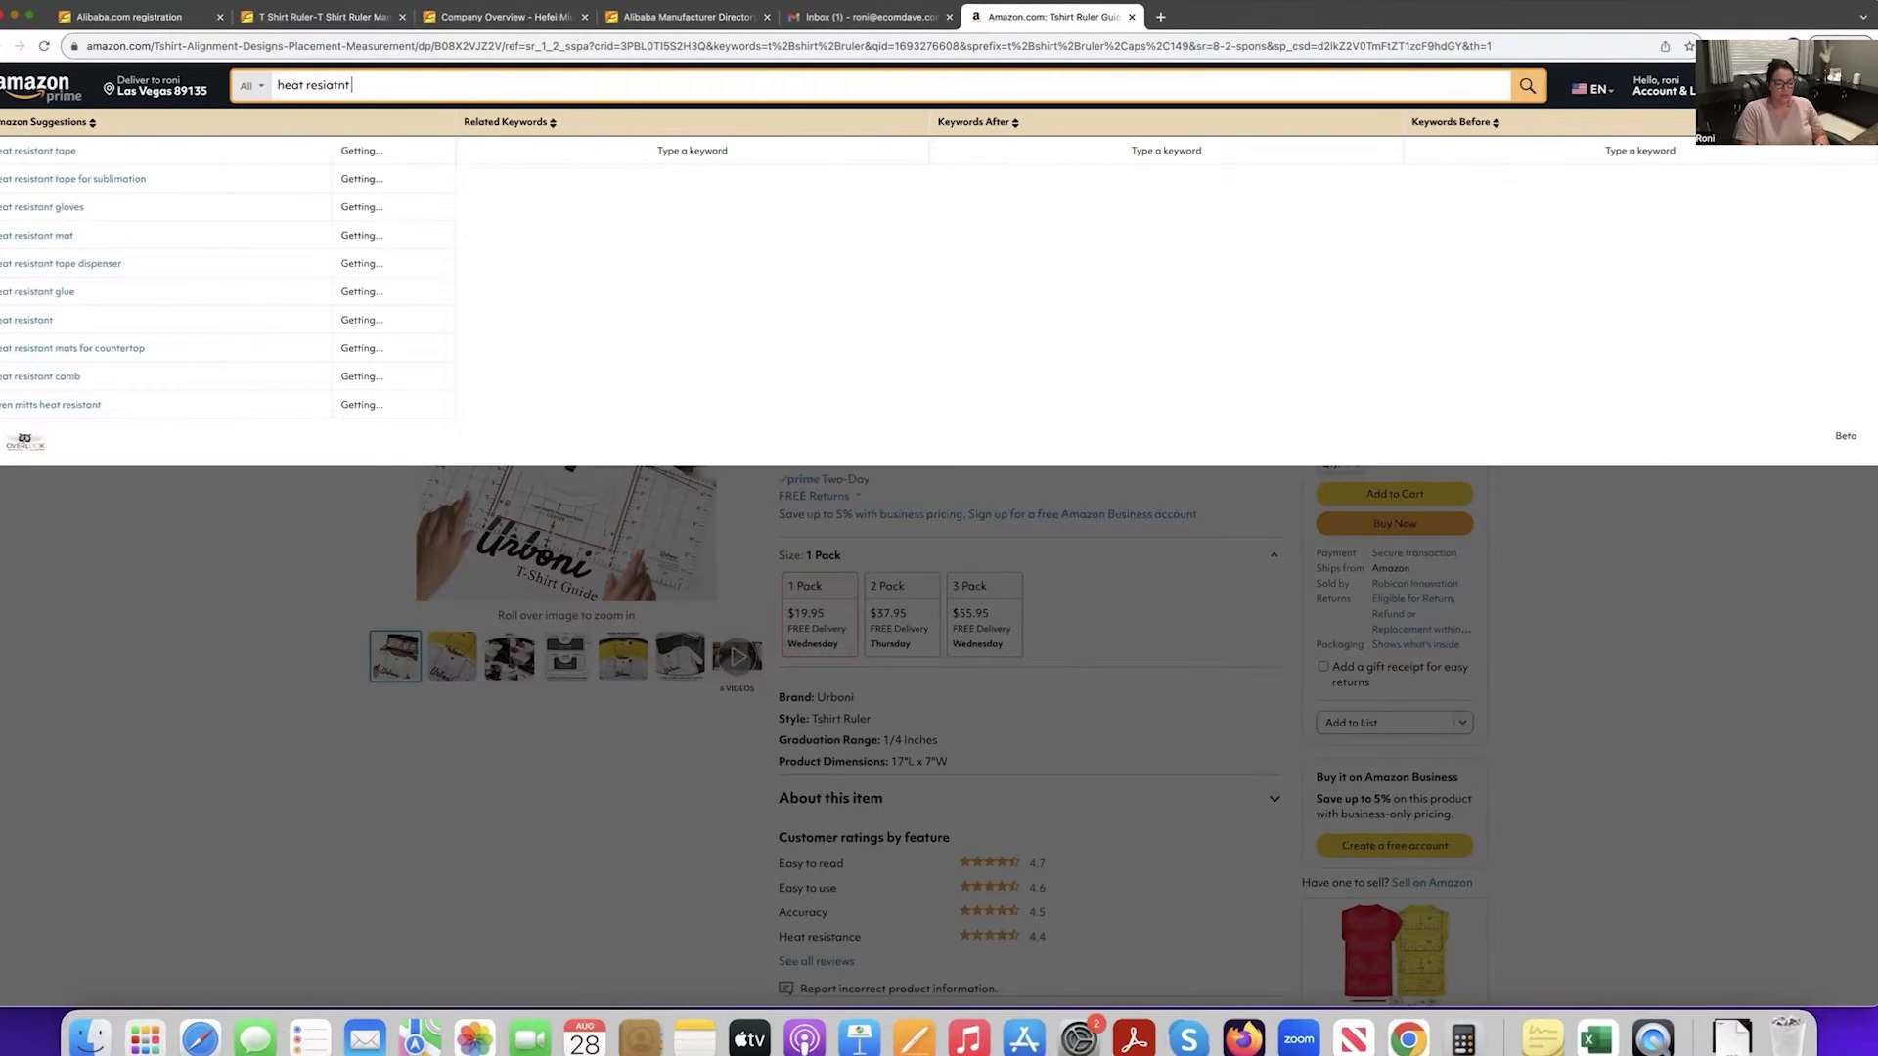
pyautogui.write(' tape')
pyautogui.press('Return')
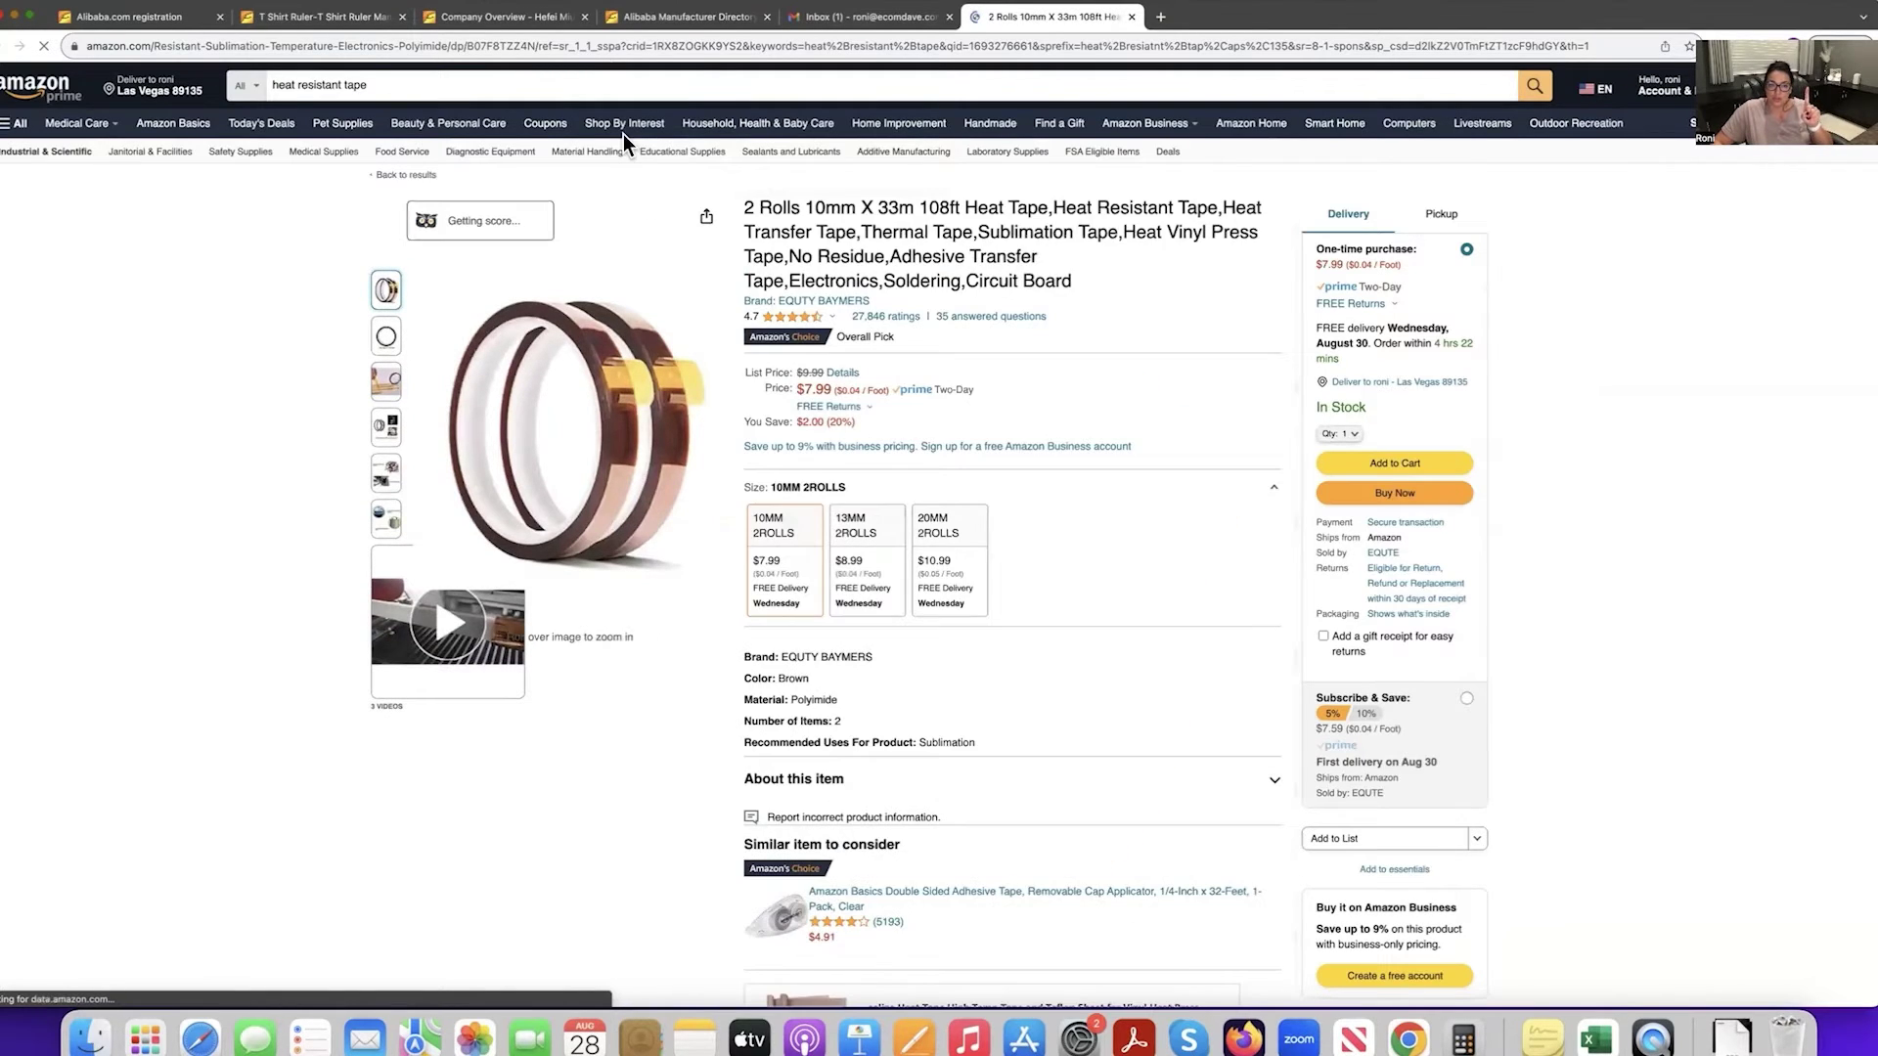
pyautogui.click(603, 44)
pyautogui.press('super+c')
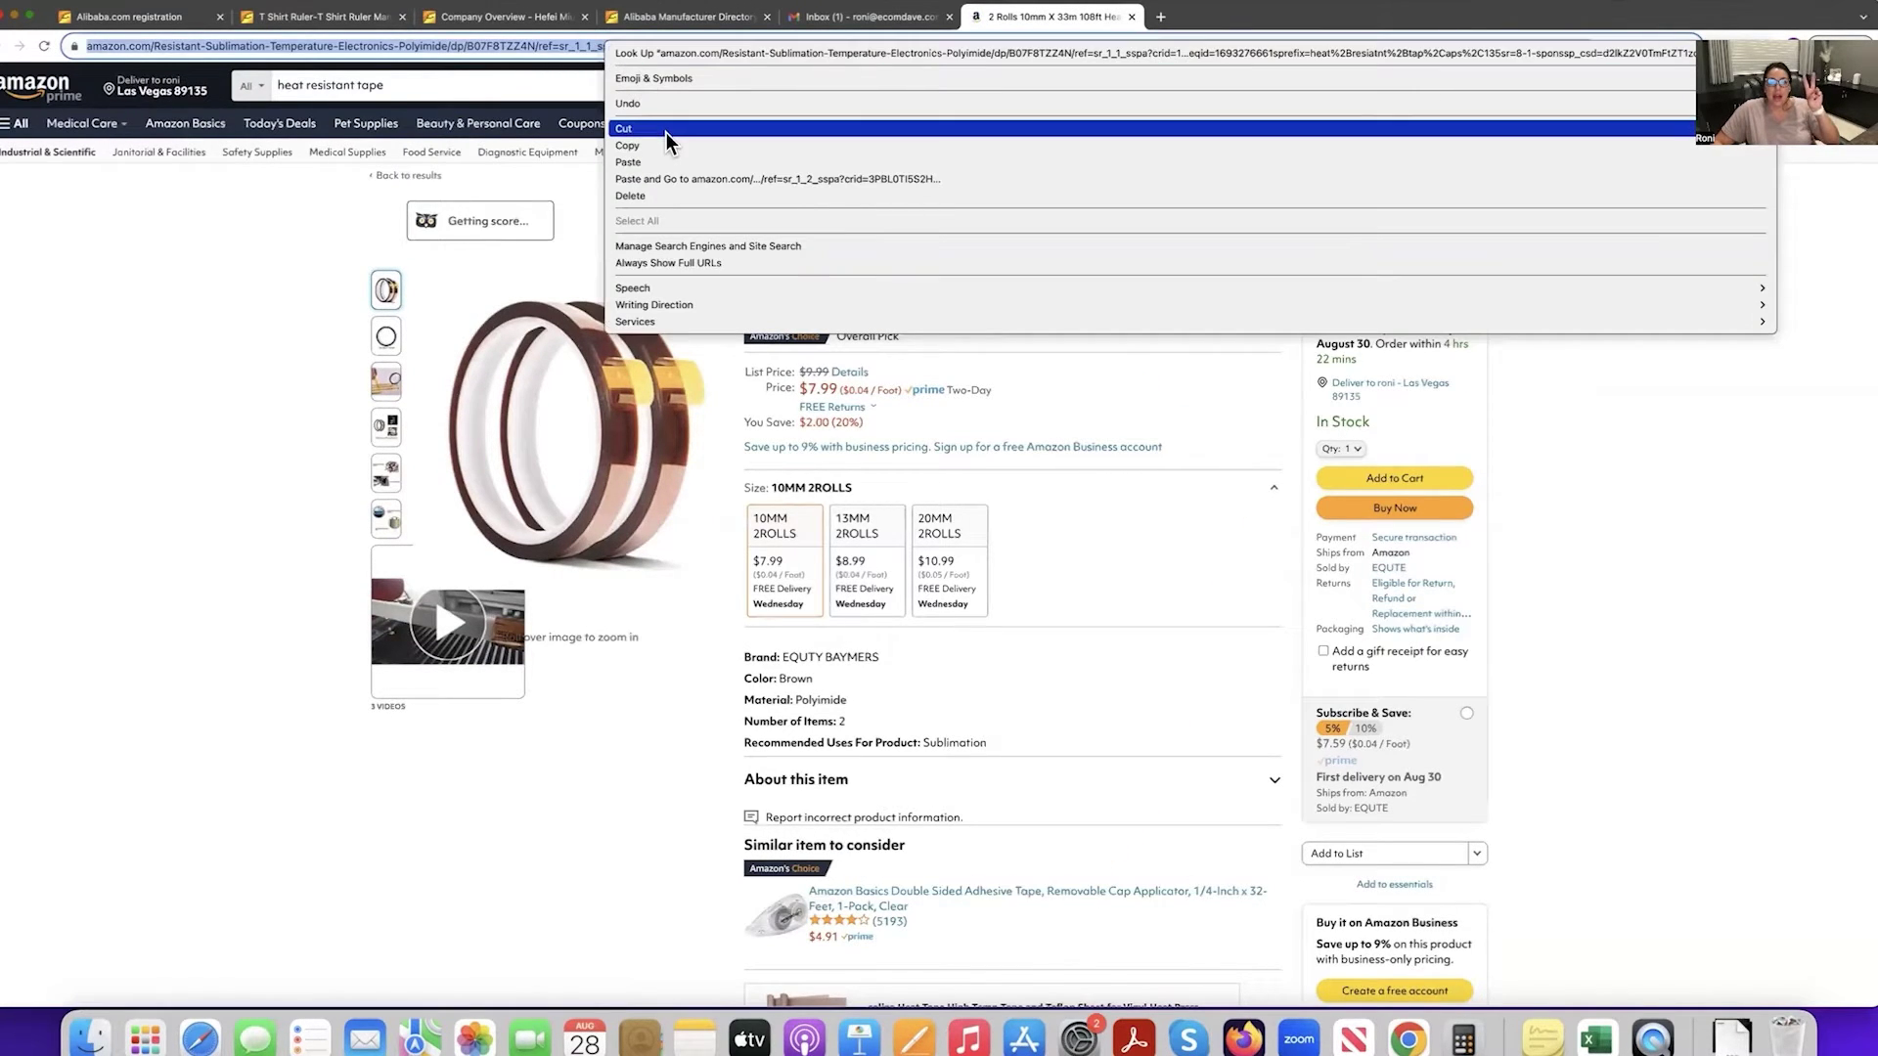
pyautogui.click(914, 1039)
# Paste the heat tape link below the first link, add spacing, and view the page at 200%.
pyautogui.rightClick(630, 372)
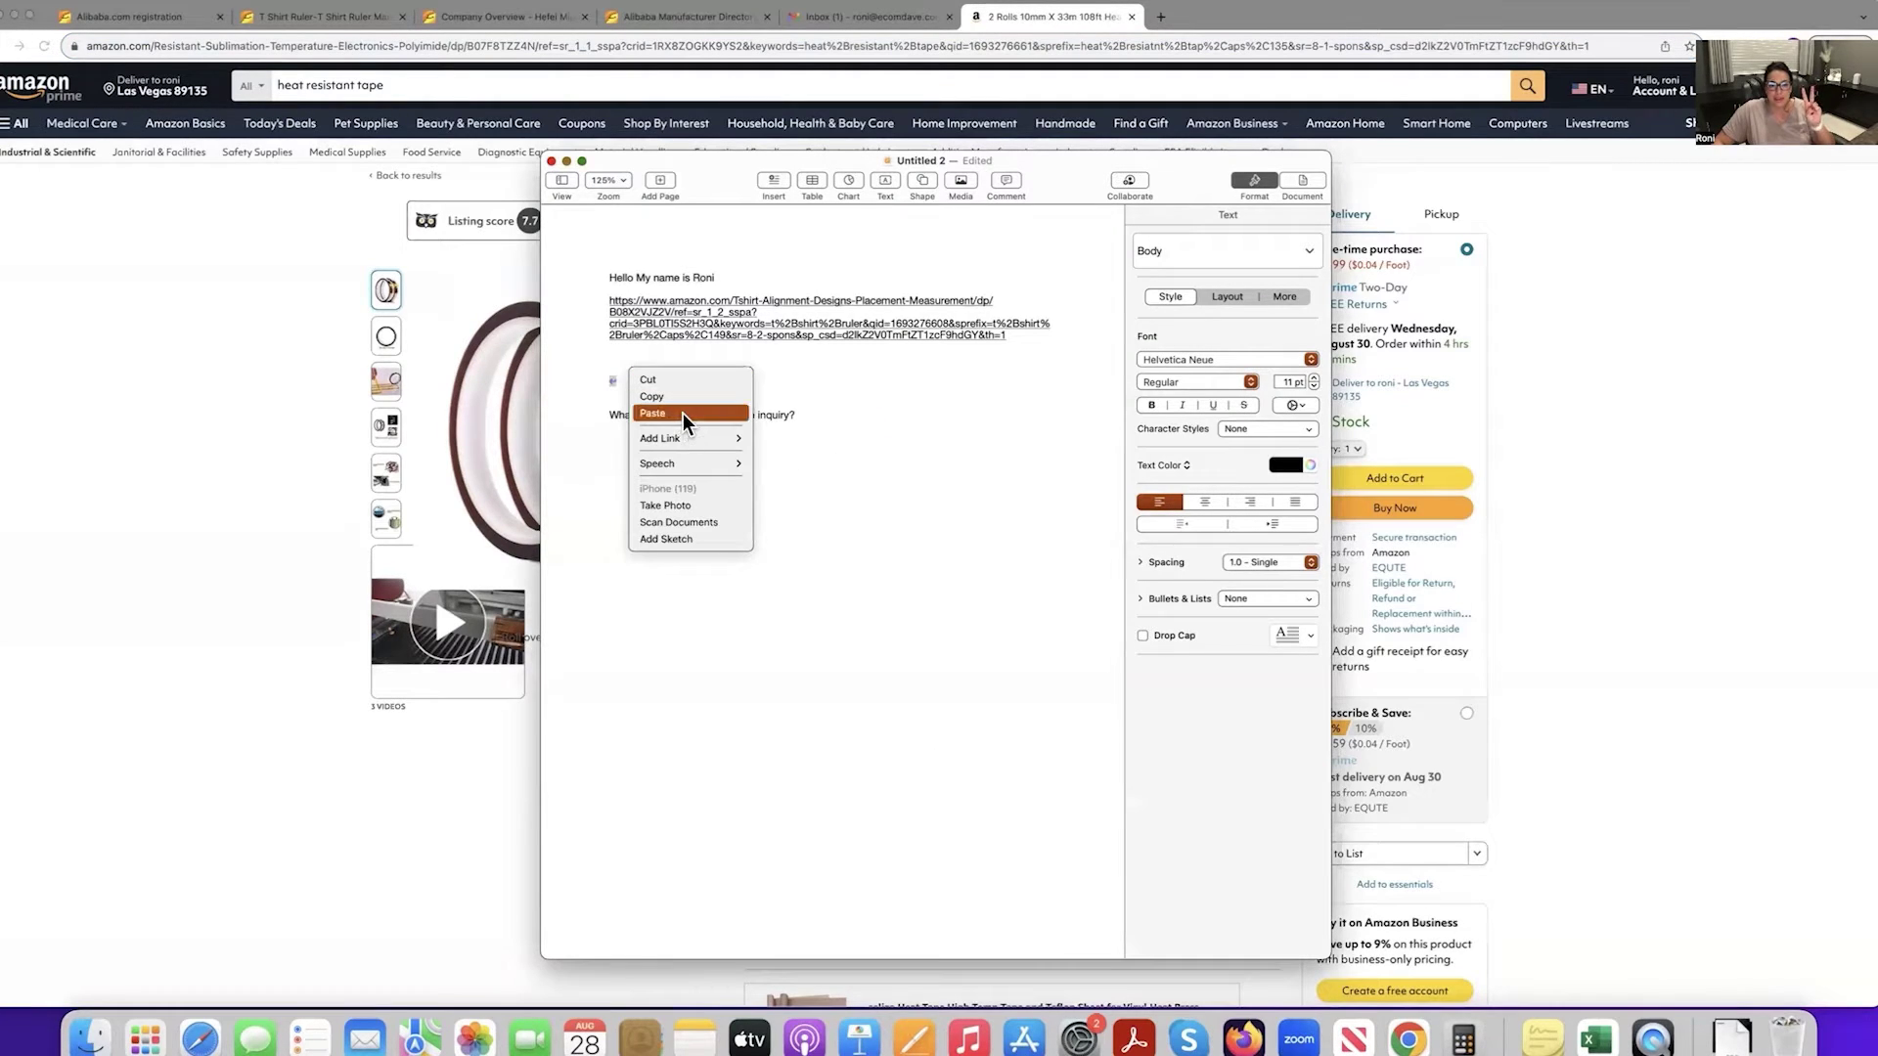
pyautogui.click(683, 413)
pyautogui.click(613, 449)
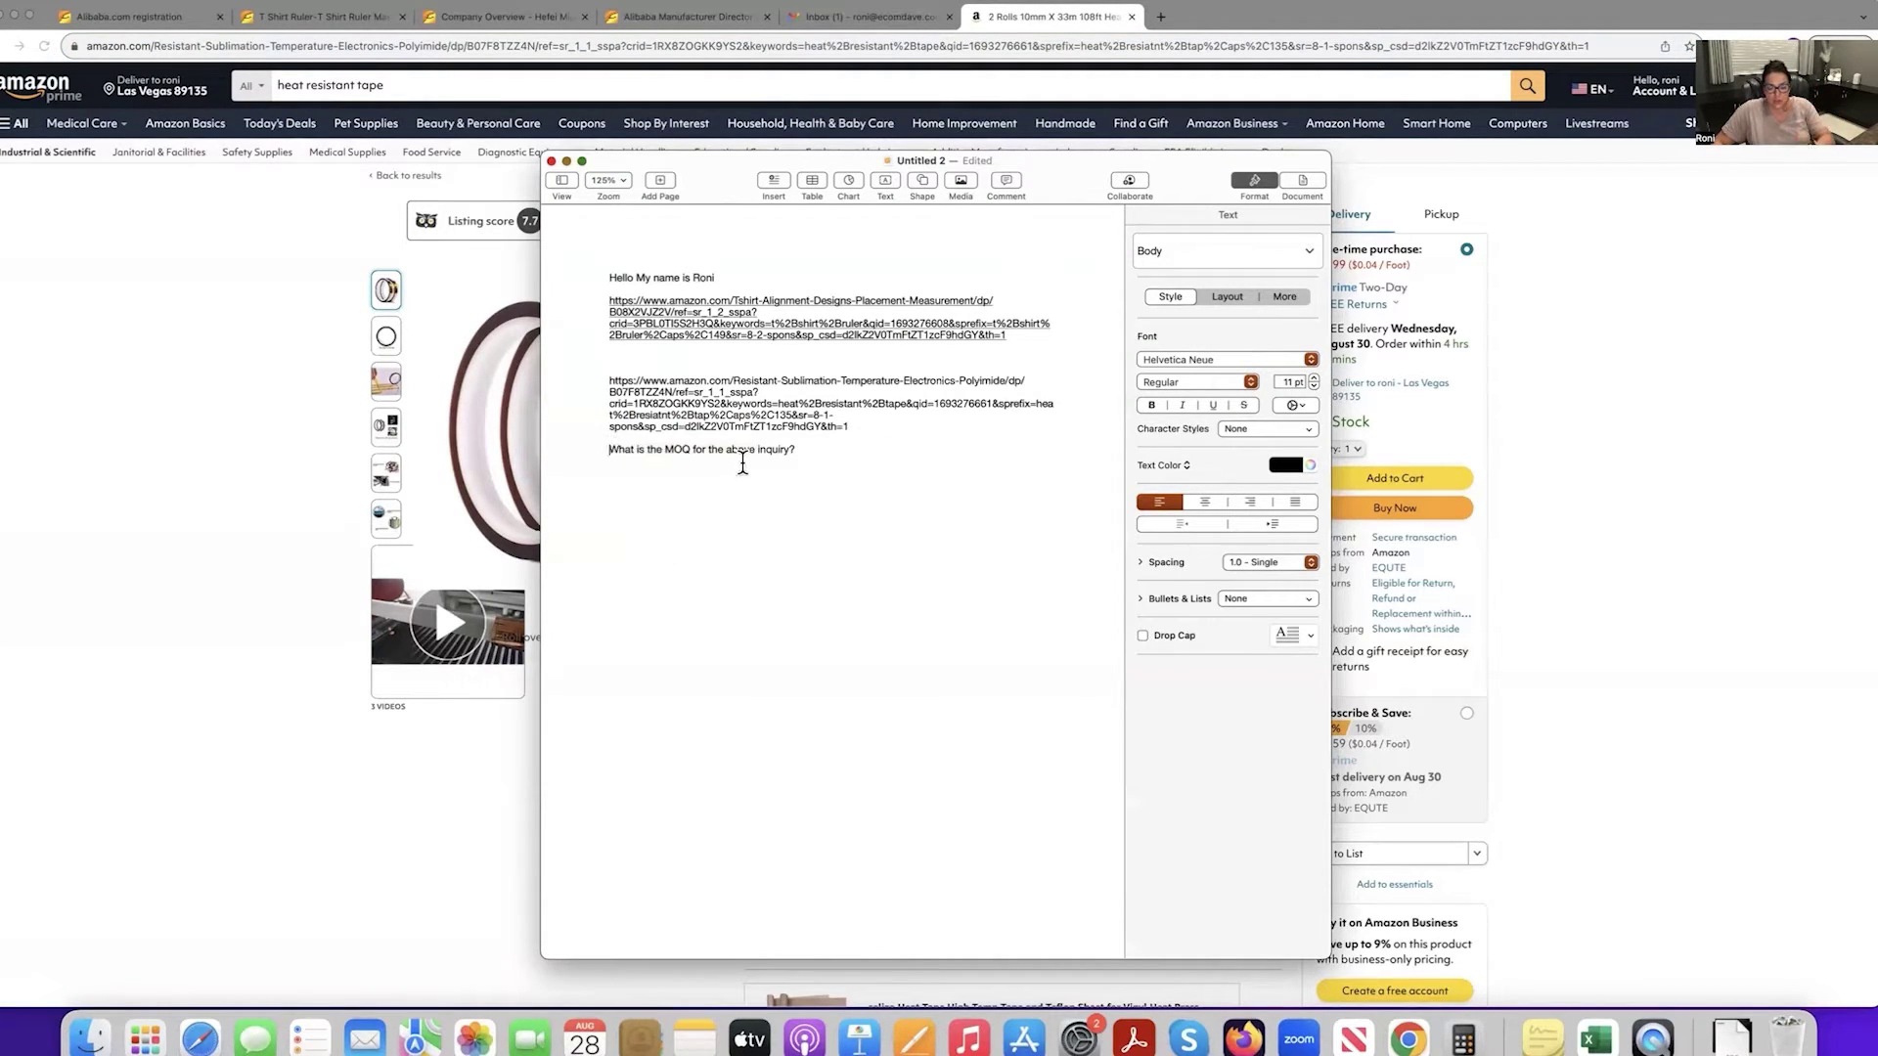
pyautogui.press('Return')
pyautogui.press('Return')
pyautogui.click(581, 160)
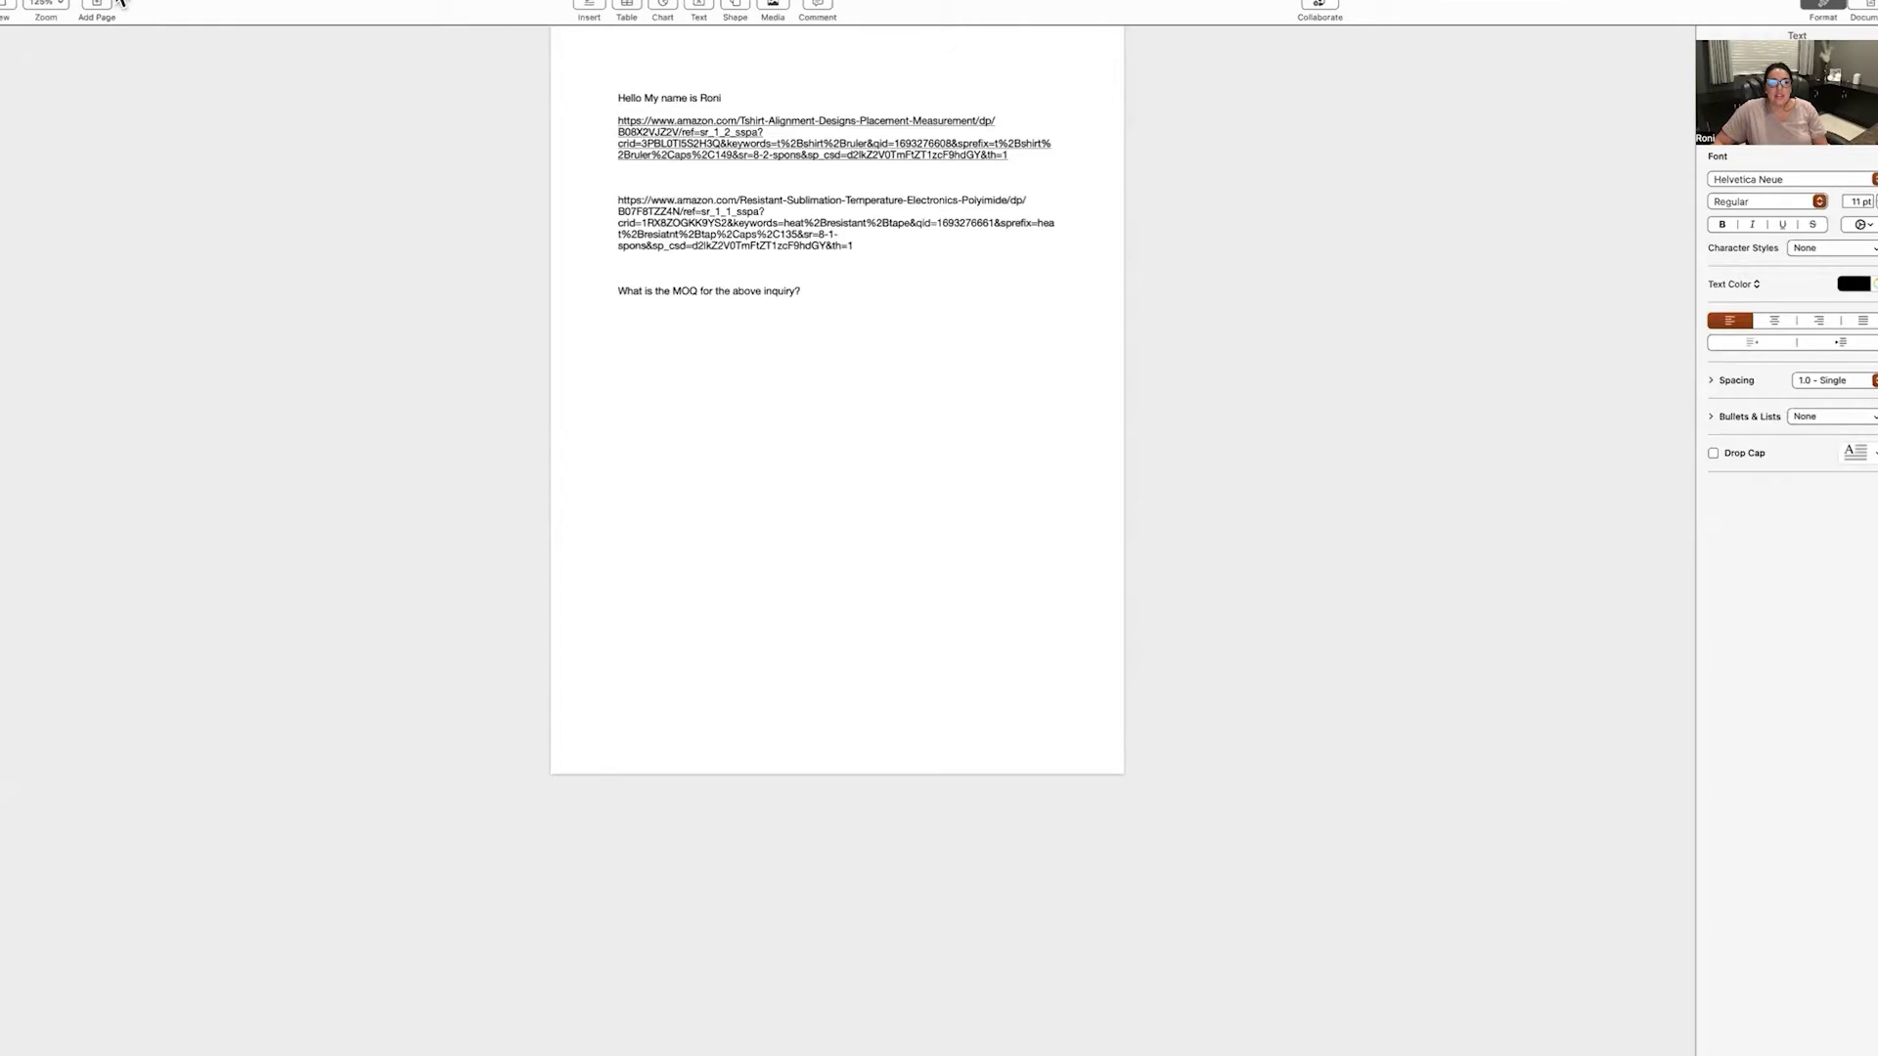
pyautogui.click(41, 8)
pyautogui.click(49, 160)
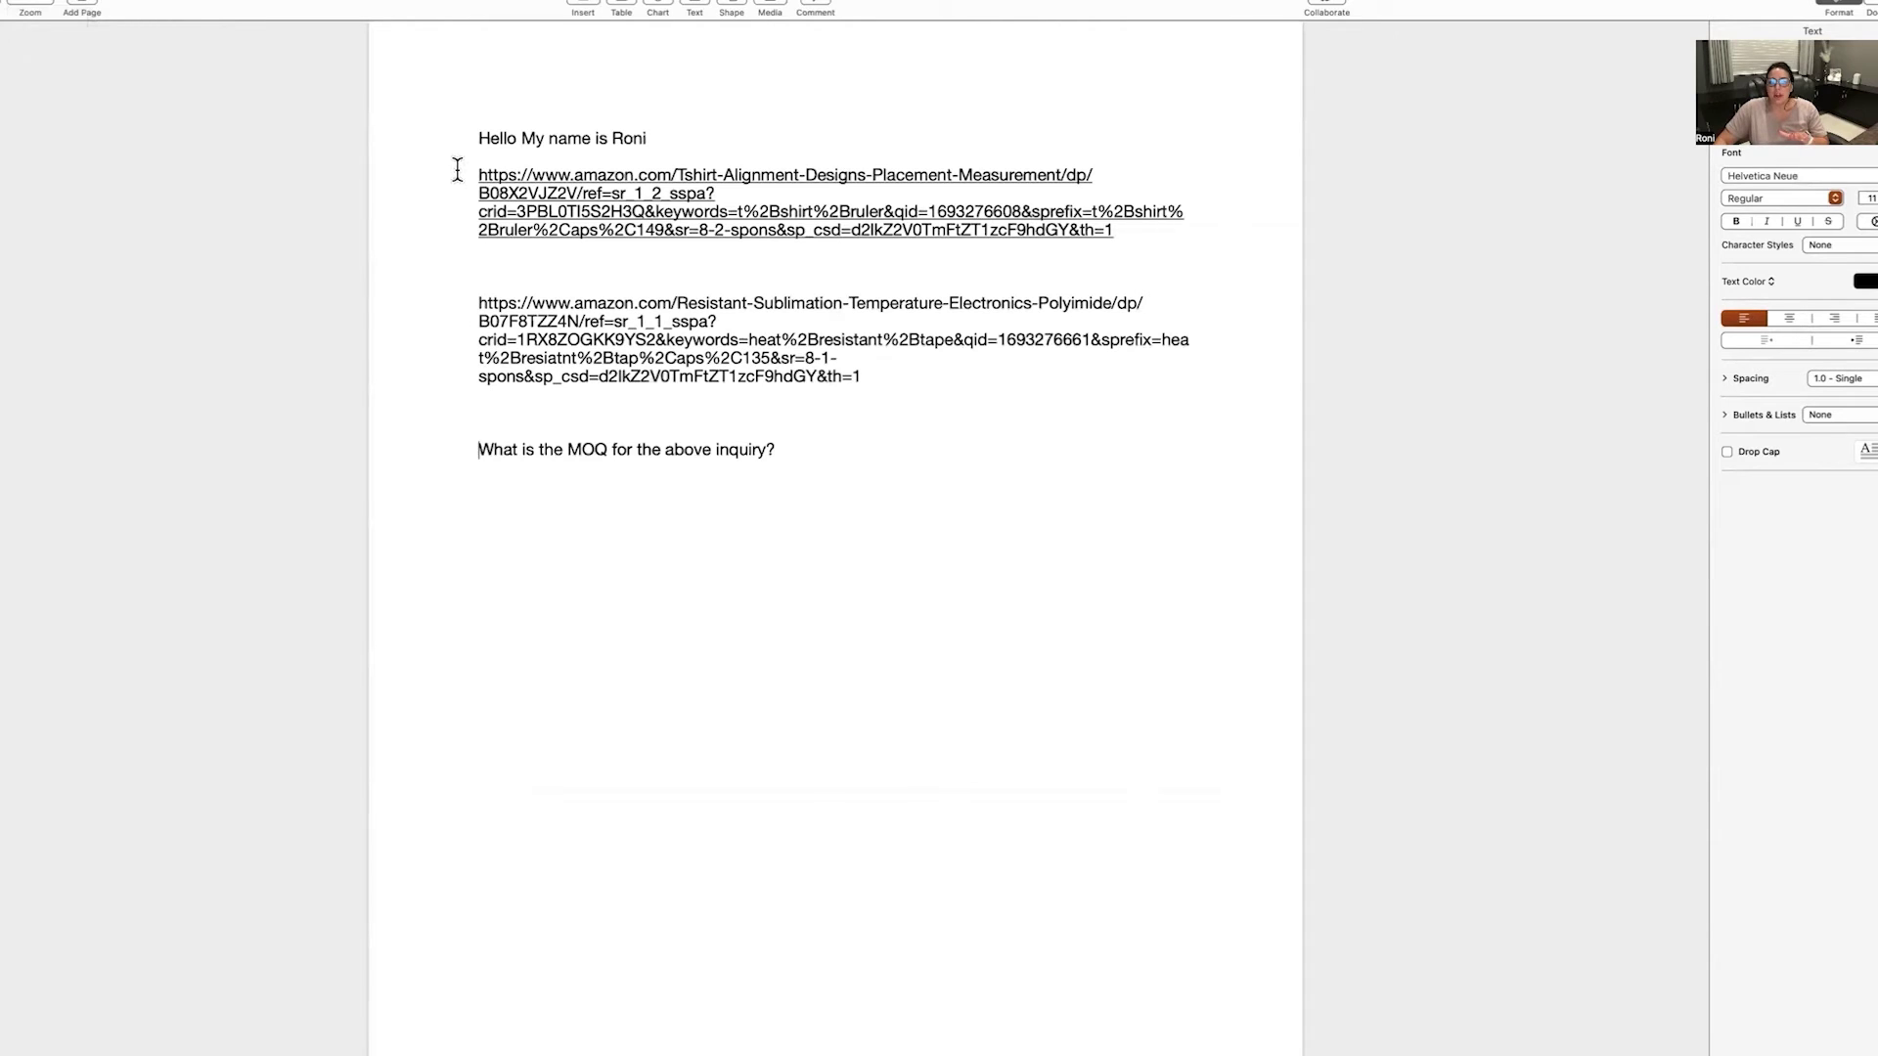
# Copy the entire inquiry message, then close the document and save it.
pyautogui.moveTo(481, 285); pyautogui.dragTo(966, 409)
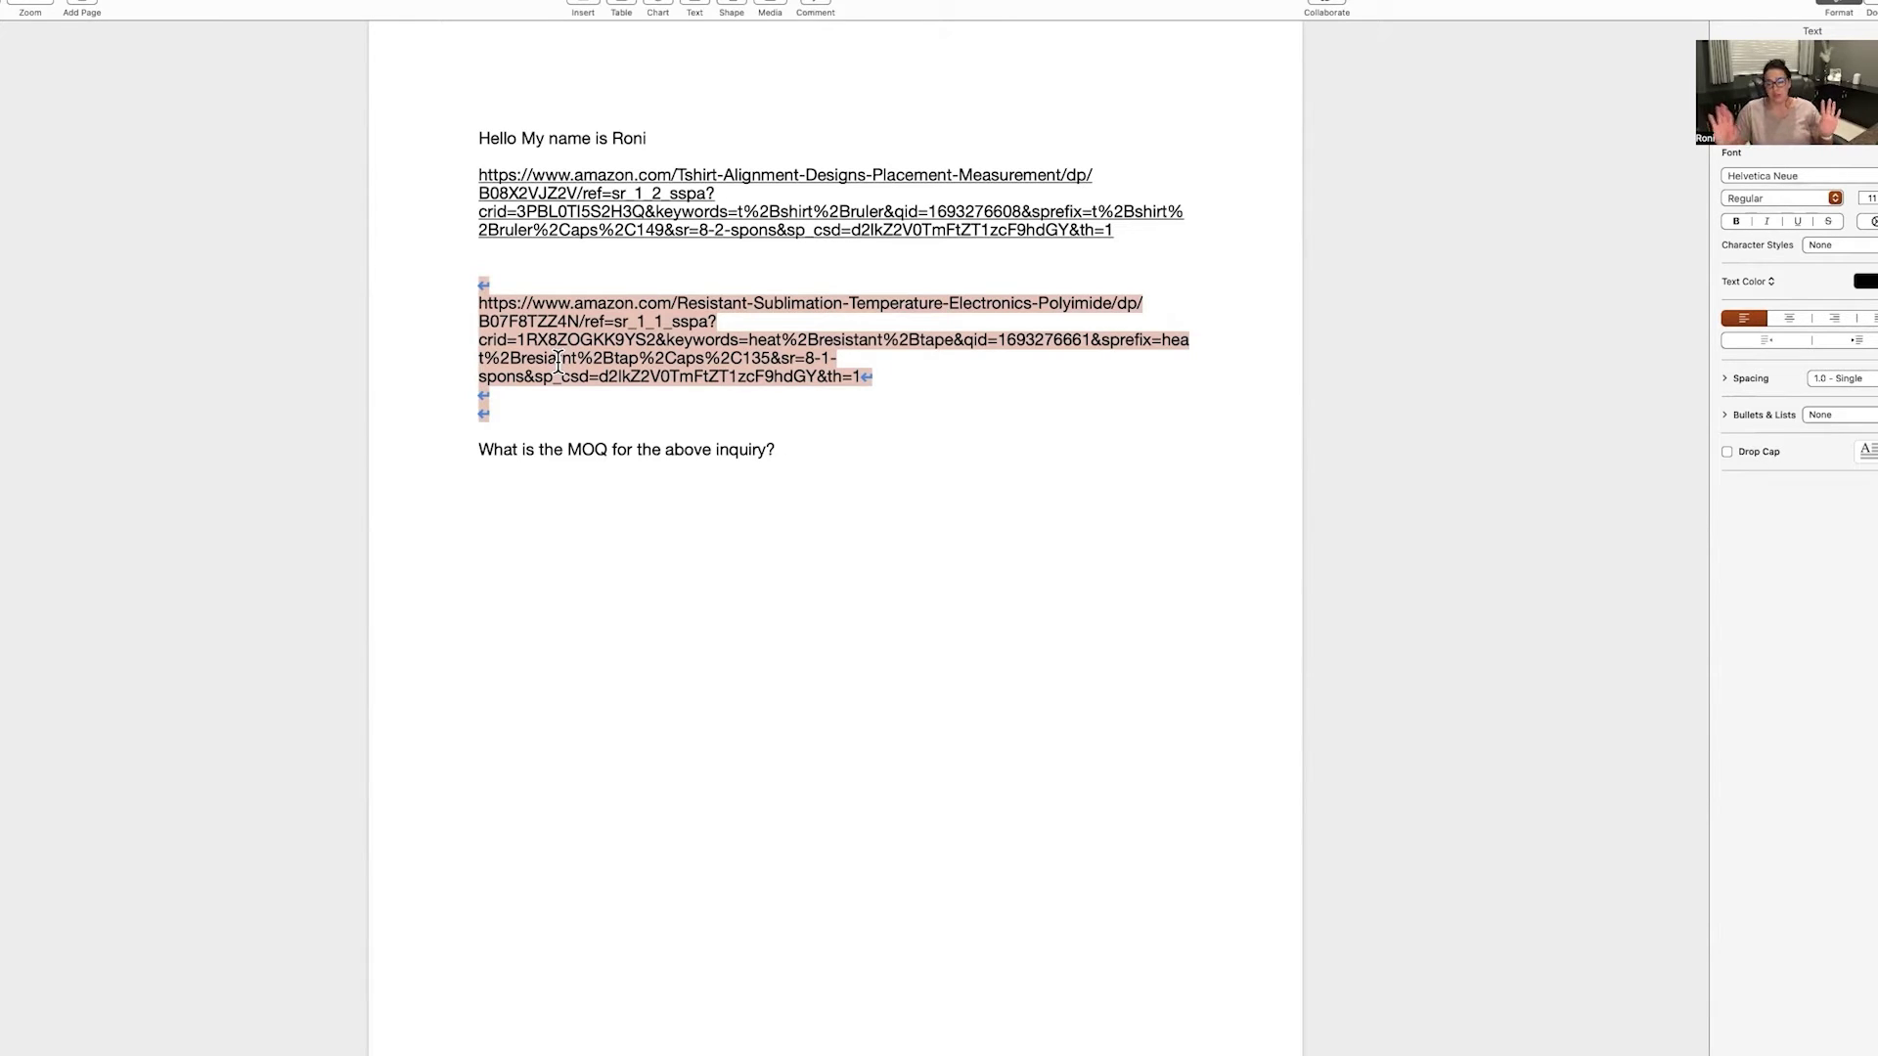
pyautogui.click(789, 445)
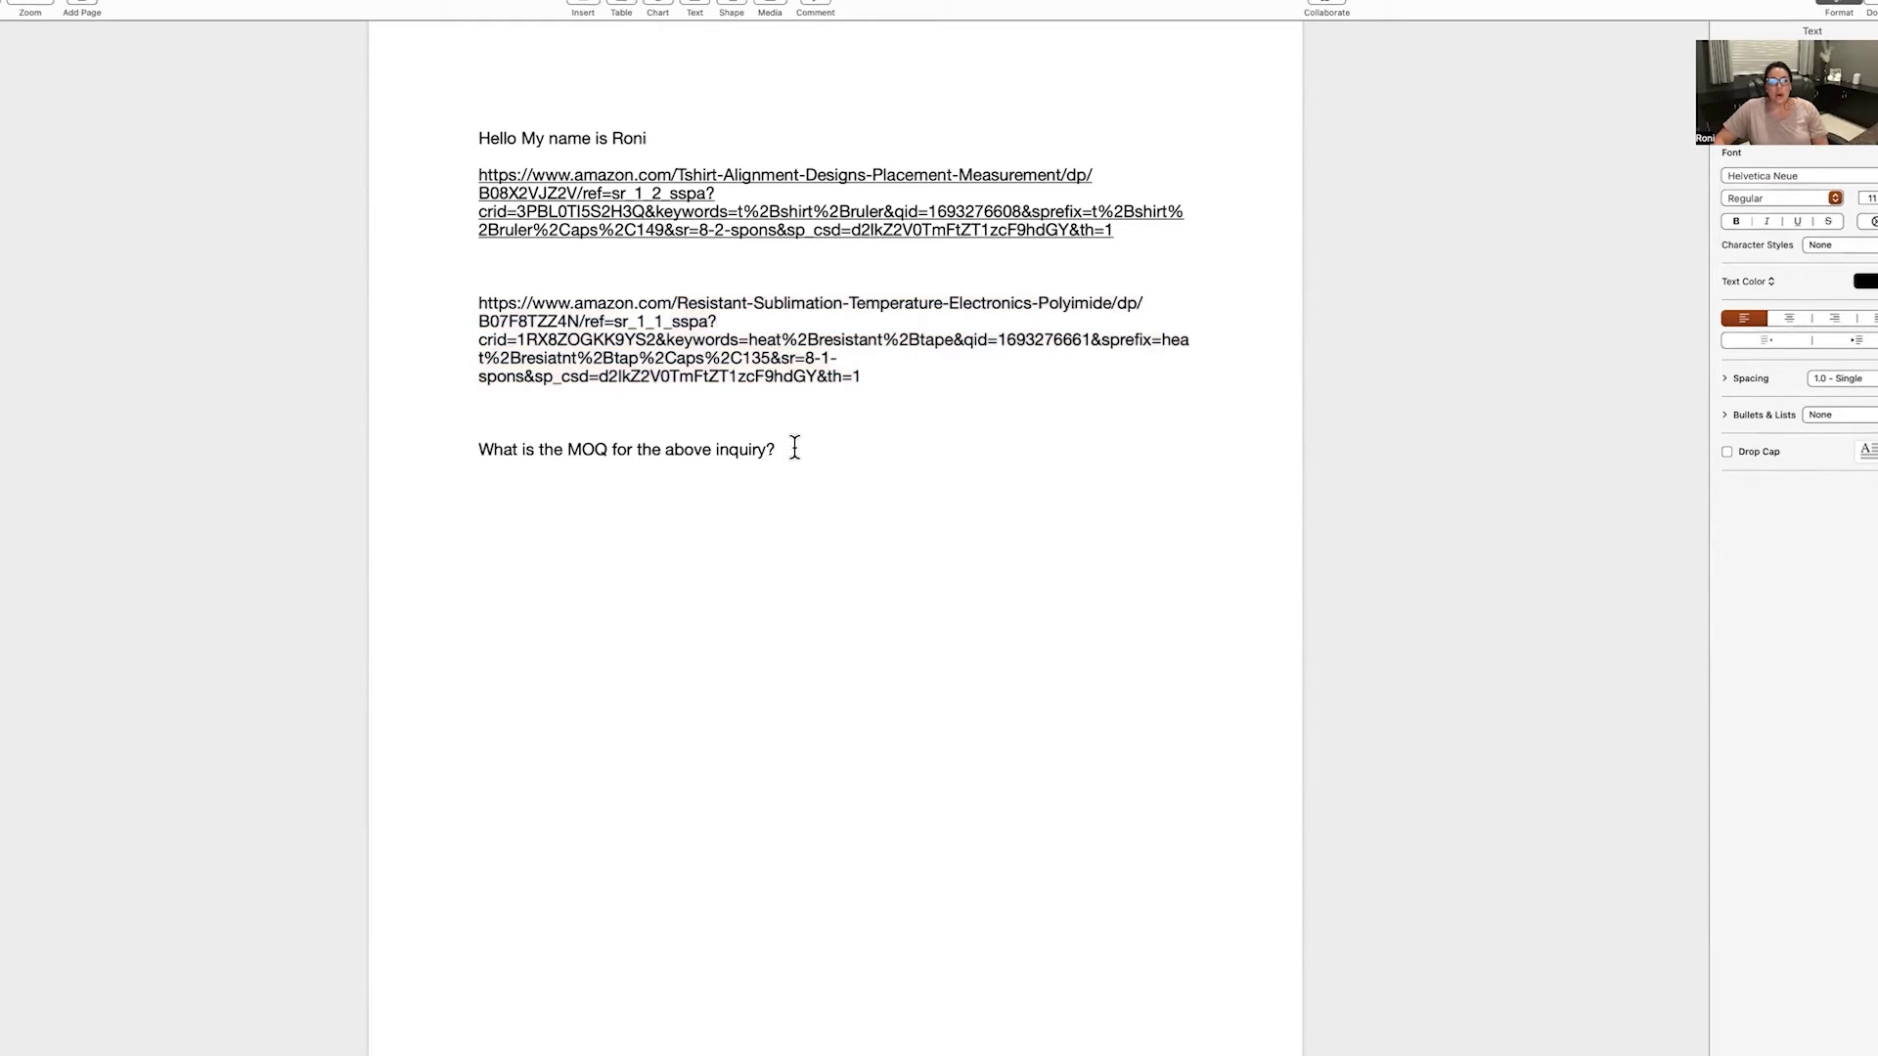
pyautogui.moveTo(794, 447); pyautogui.dragTo(396, 94)
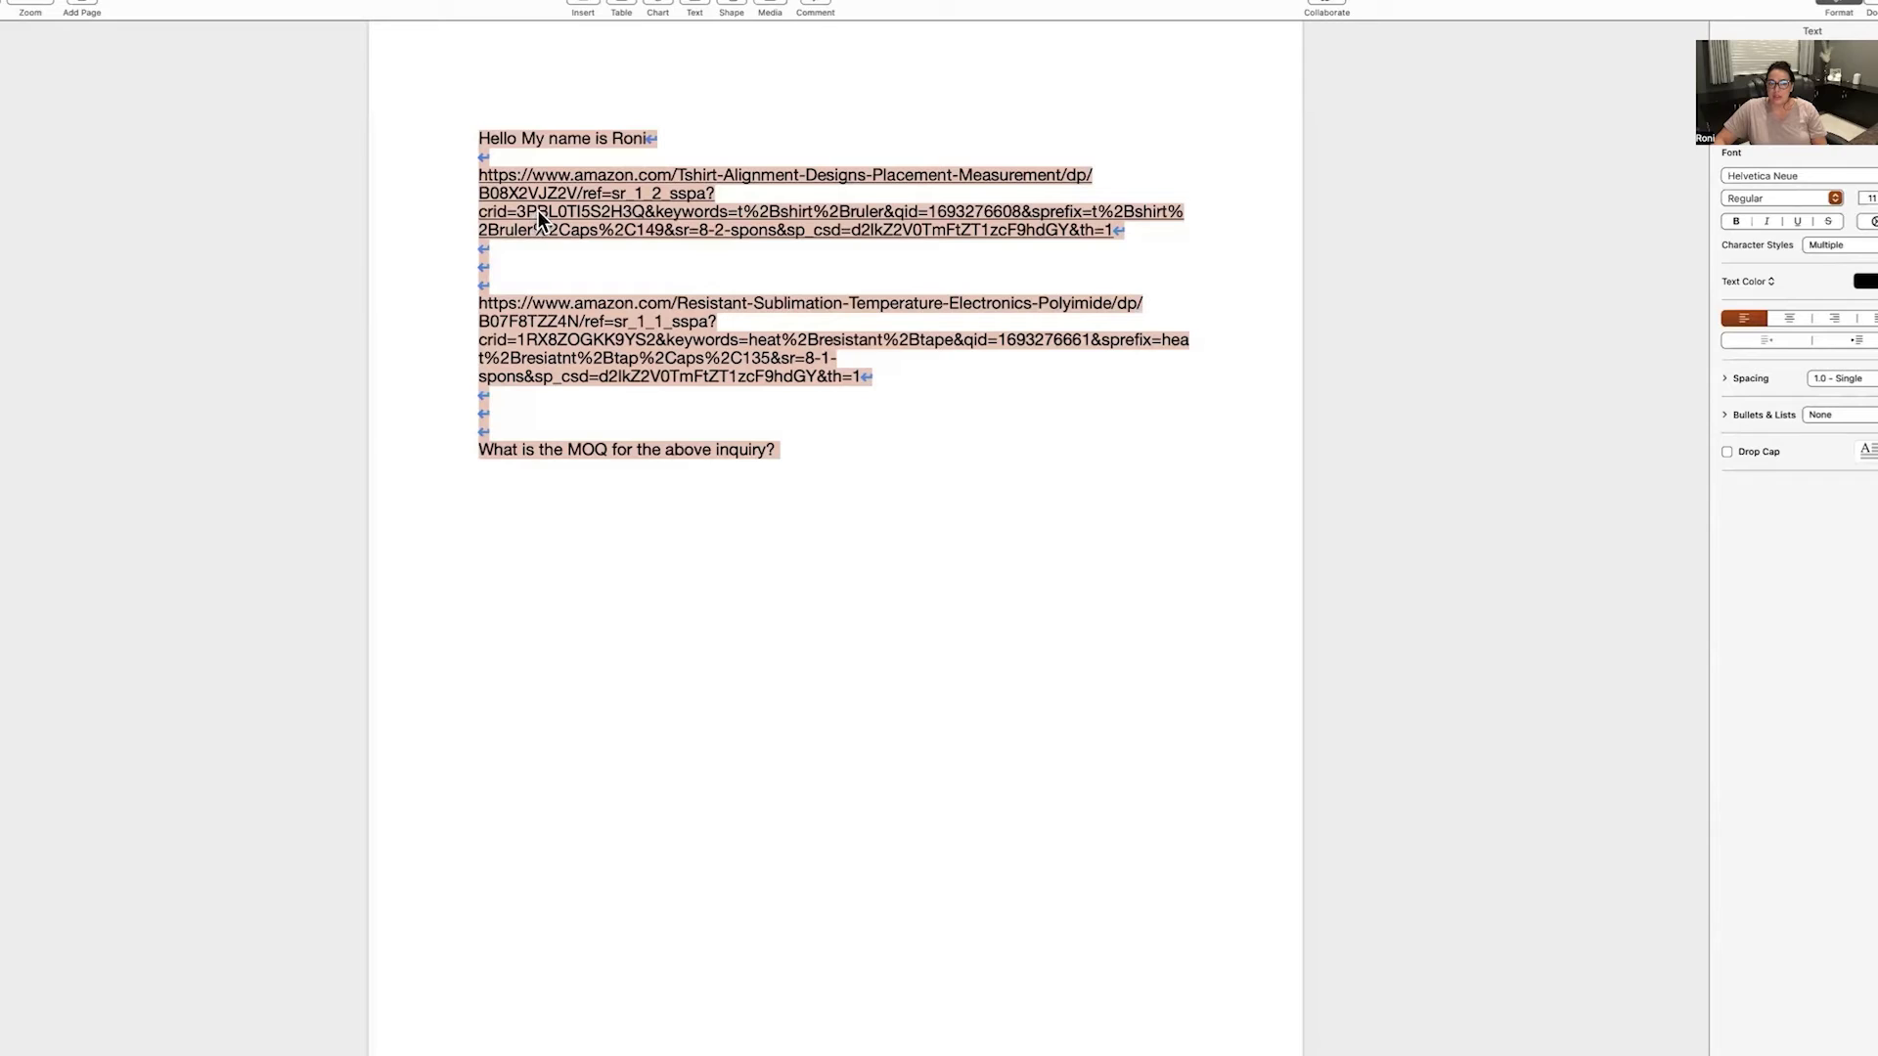
pyautogui.rightClick(538, 209)
pyautogui.click(595, 284)
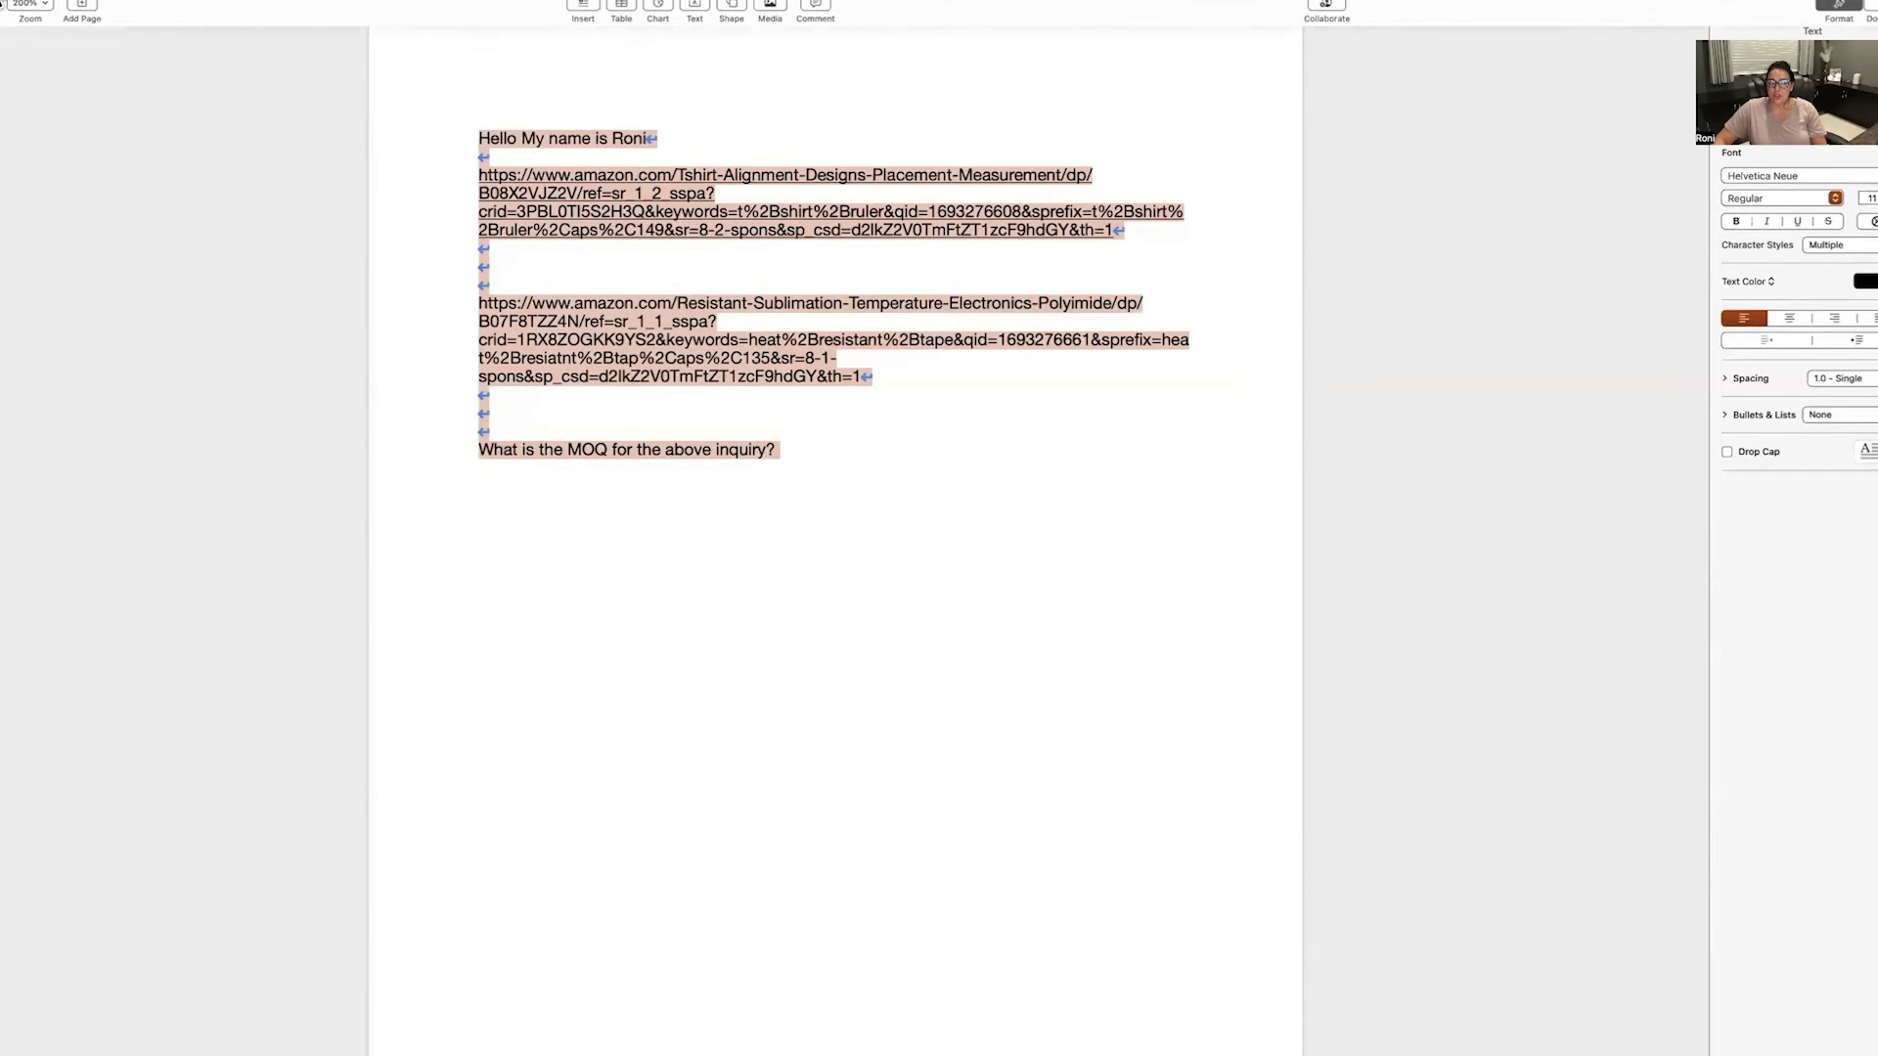
pyautogui.press('super+w')
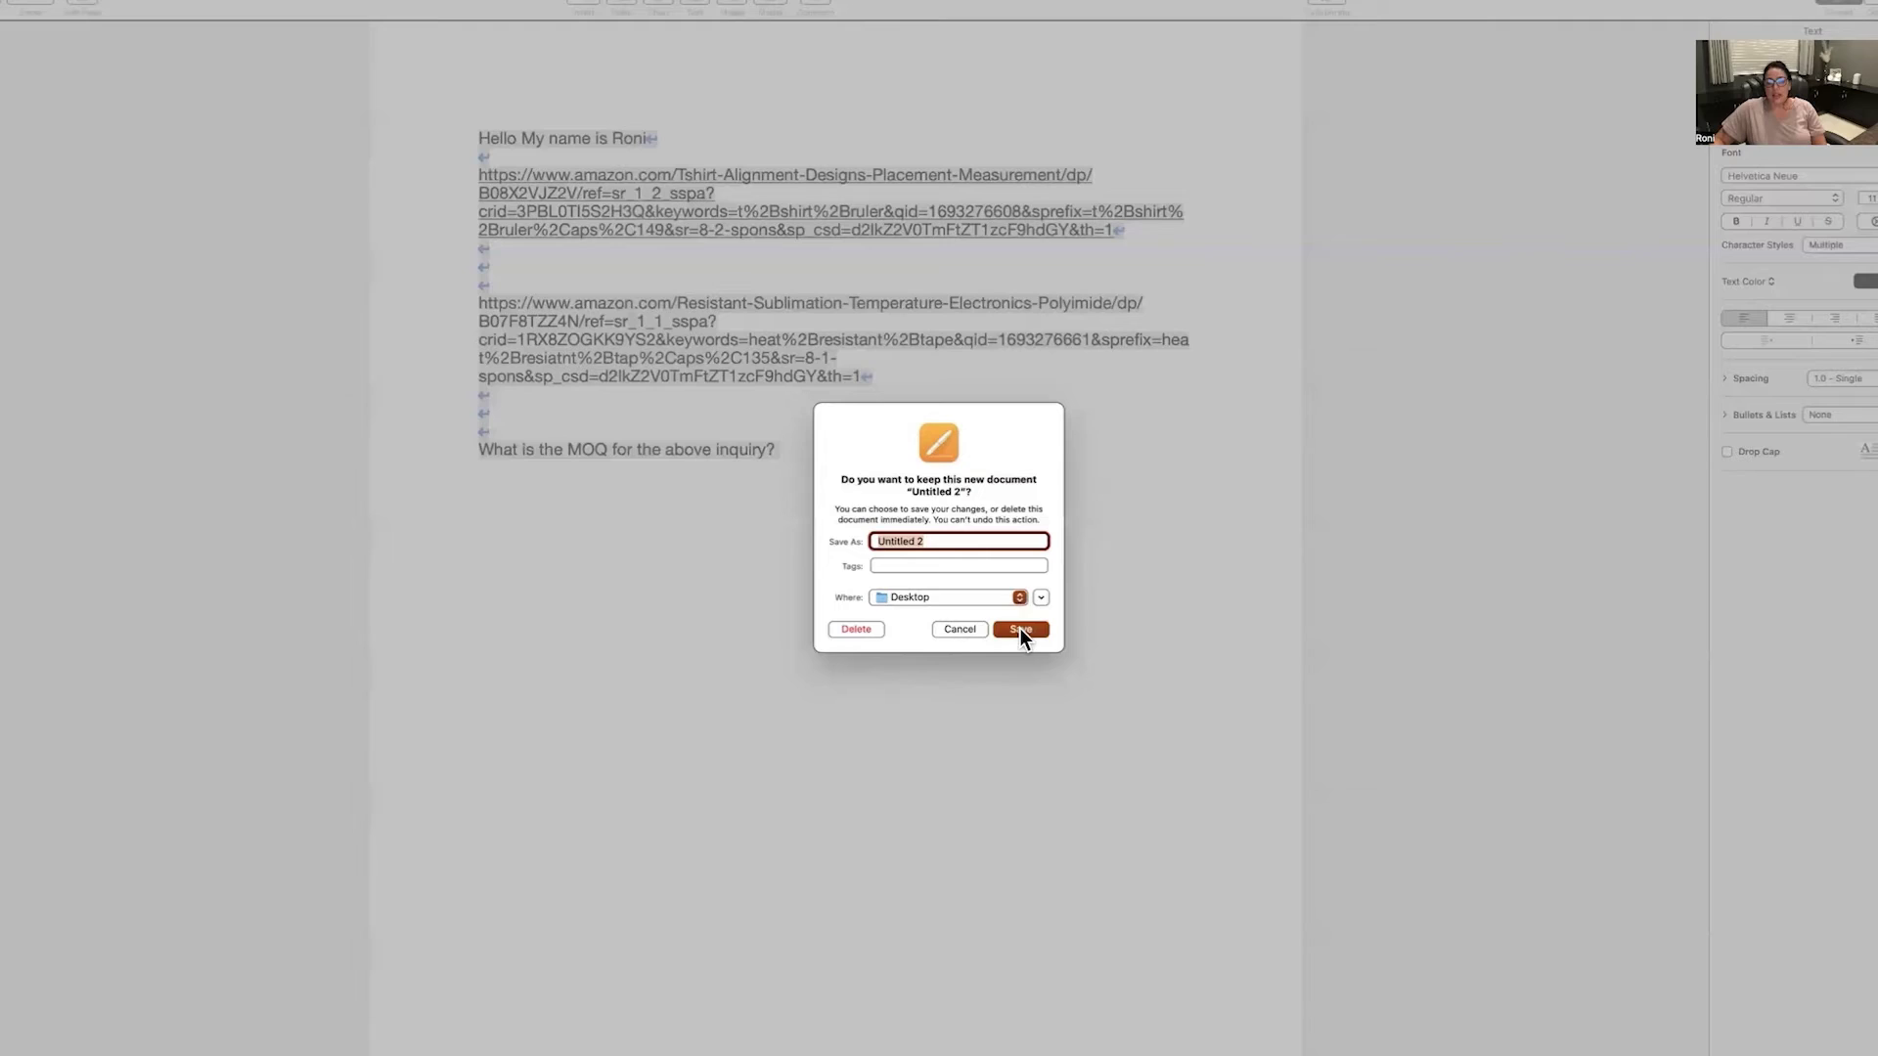
pyautogui.click(1019, 628)
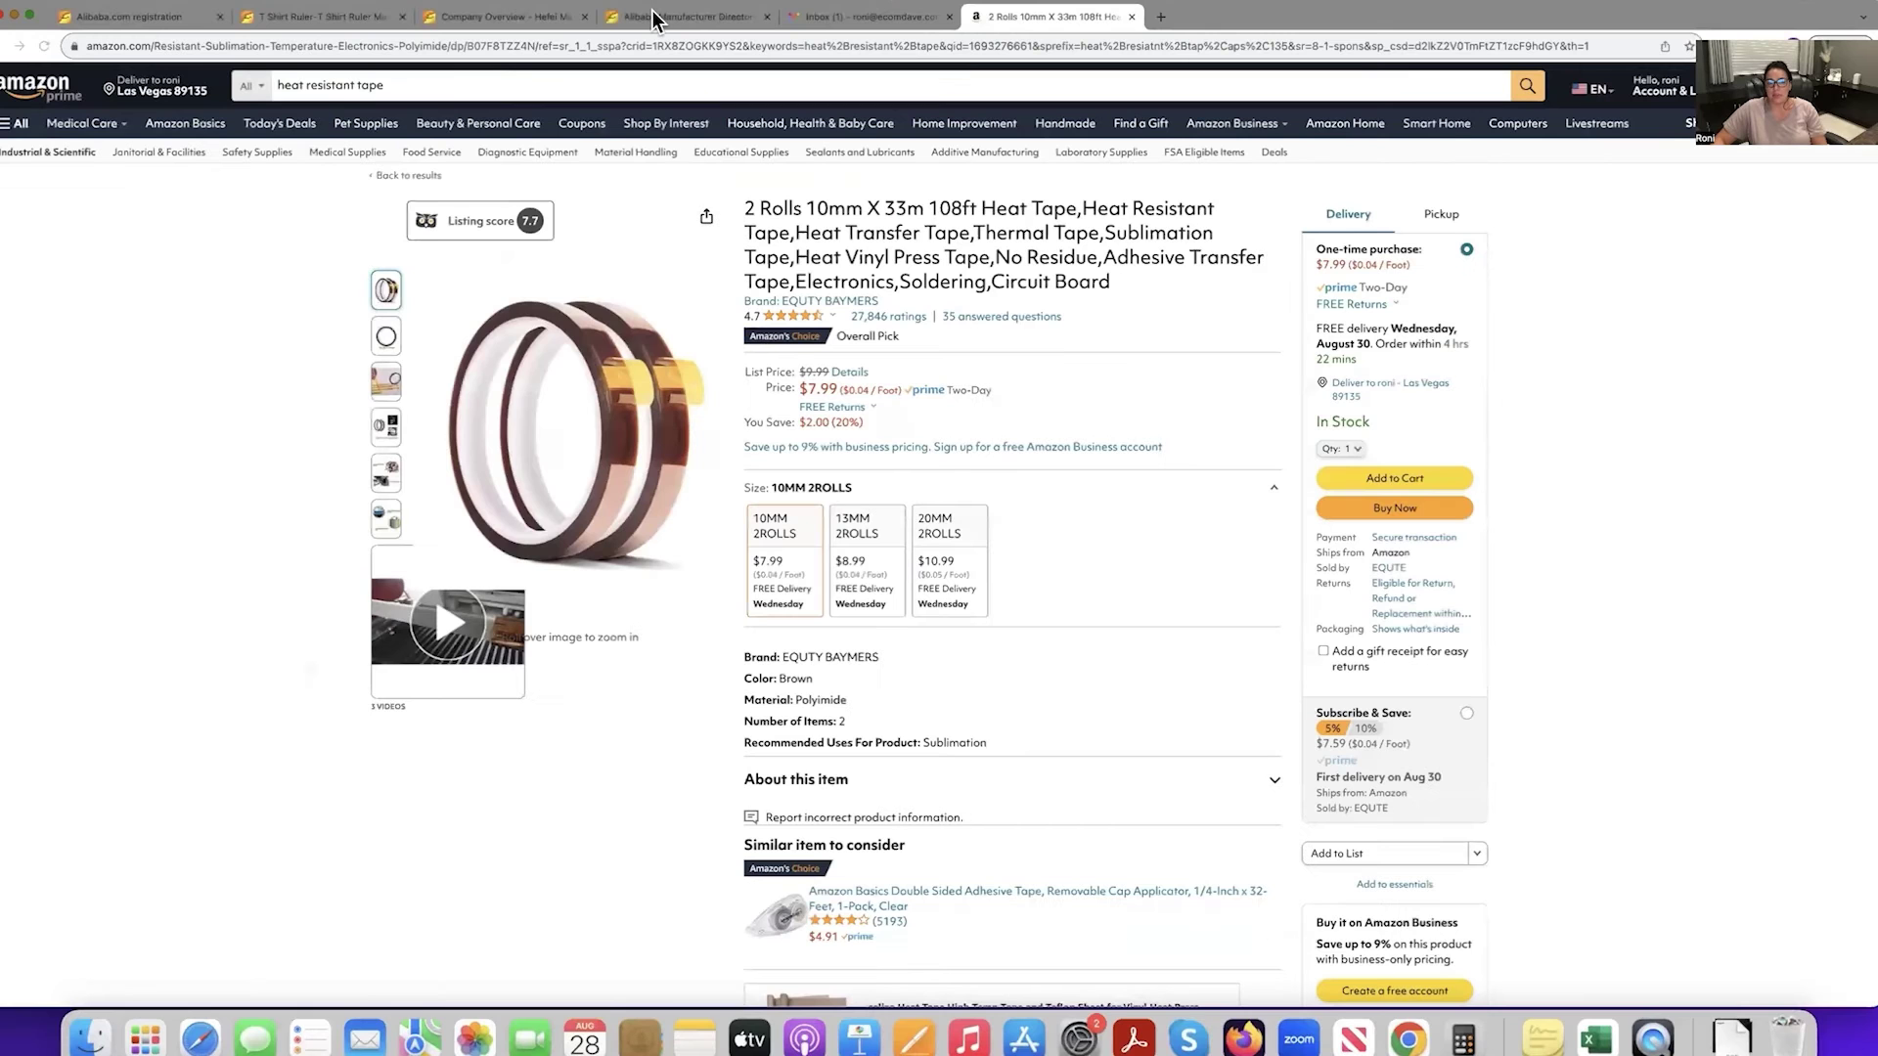
# Paste the greeting, Amazon links and MOQ question into Detailed requirements, each link on its own line.
pyautogui.press('super+4')
pyautogui.rightClick(640, 241)
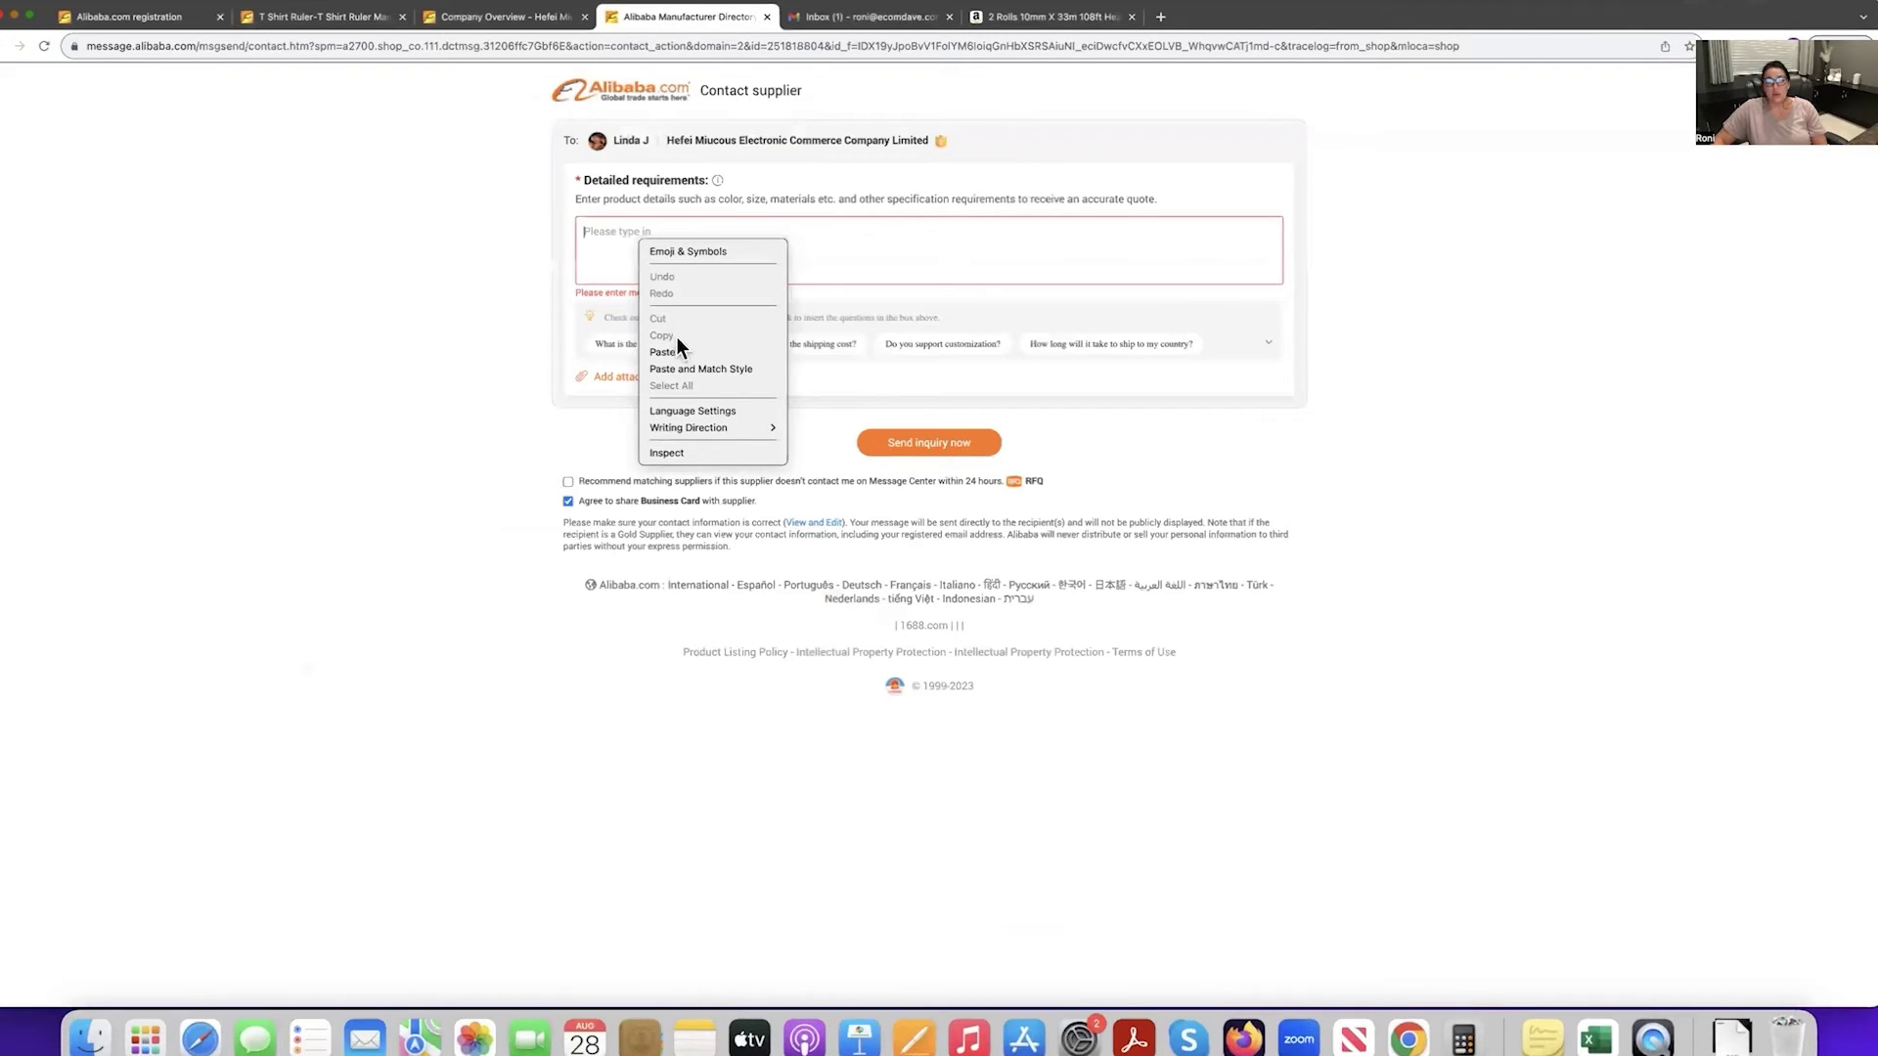
pyautogui.click(682, 354)
pyautogui.scroll(3, 730, 246)
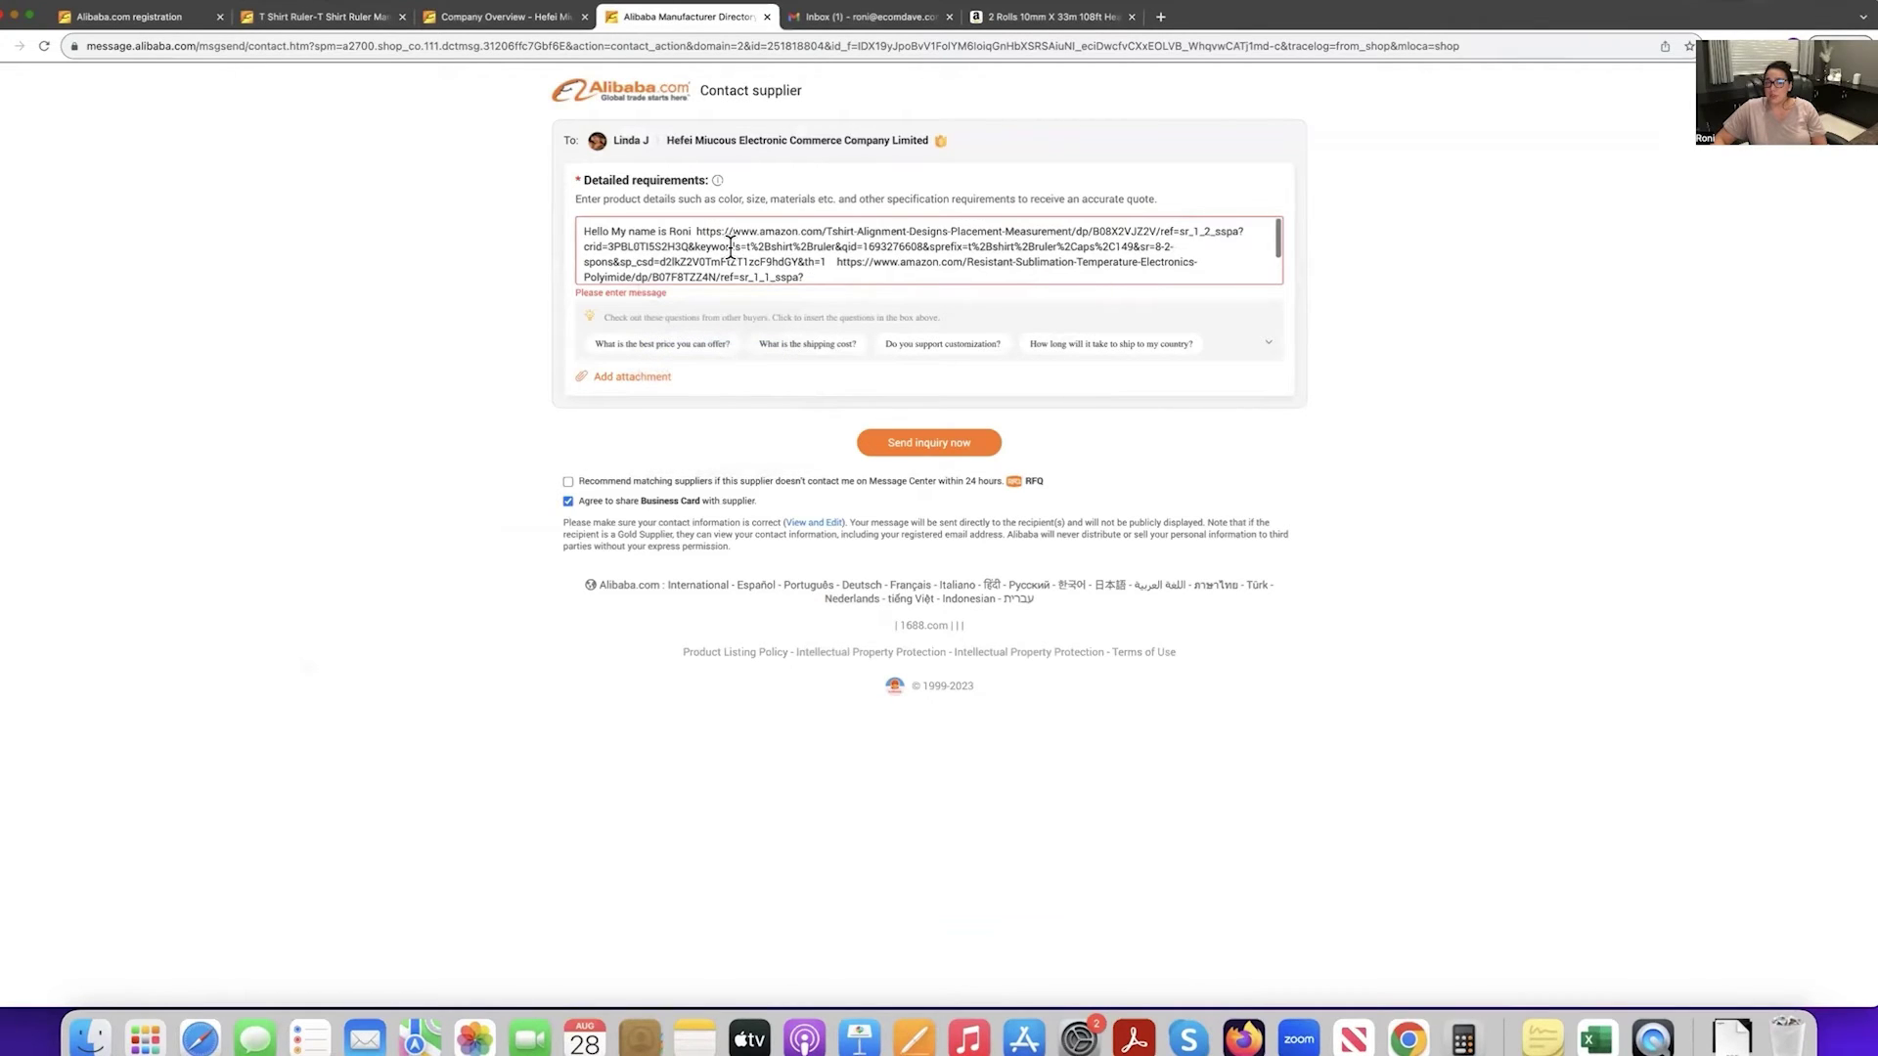
pyautogui.click(694, 232)
pyautogui.press('Return')
pyautogui.press('Return')
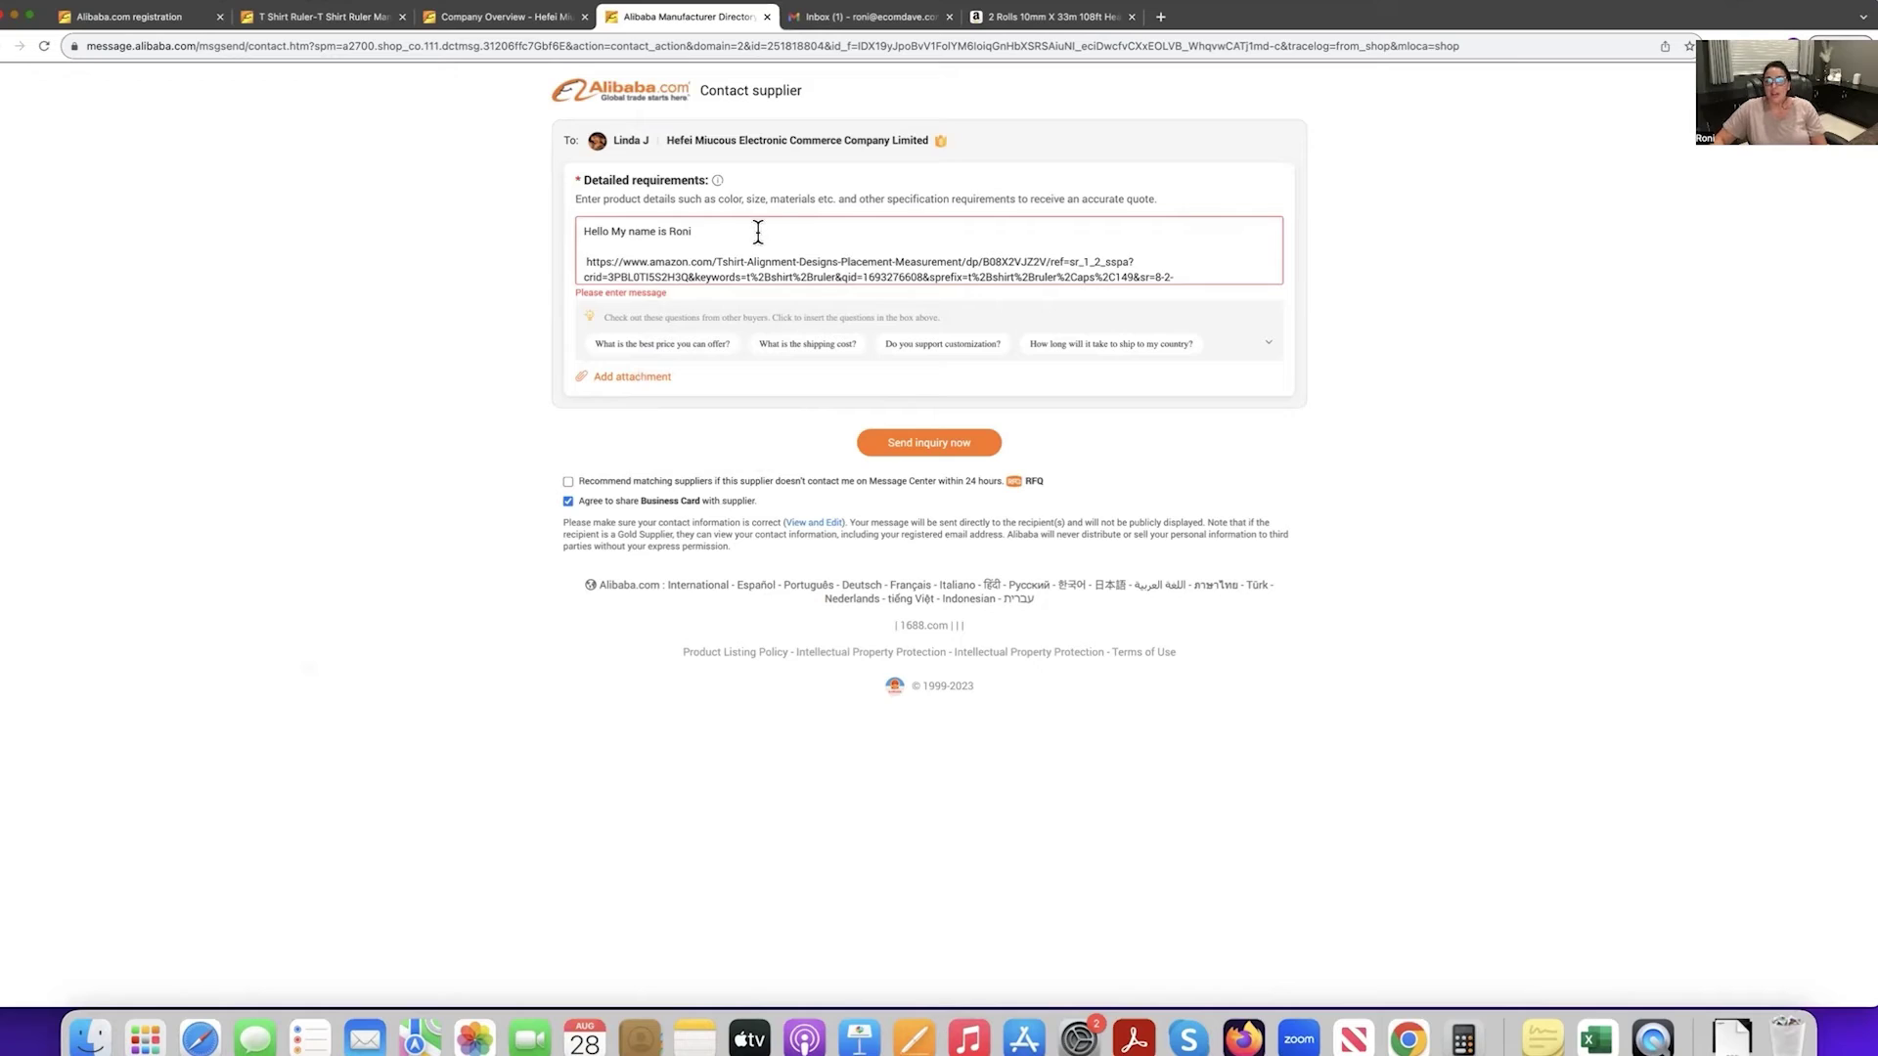
pyautogui.scroll(-3, 758, 231)
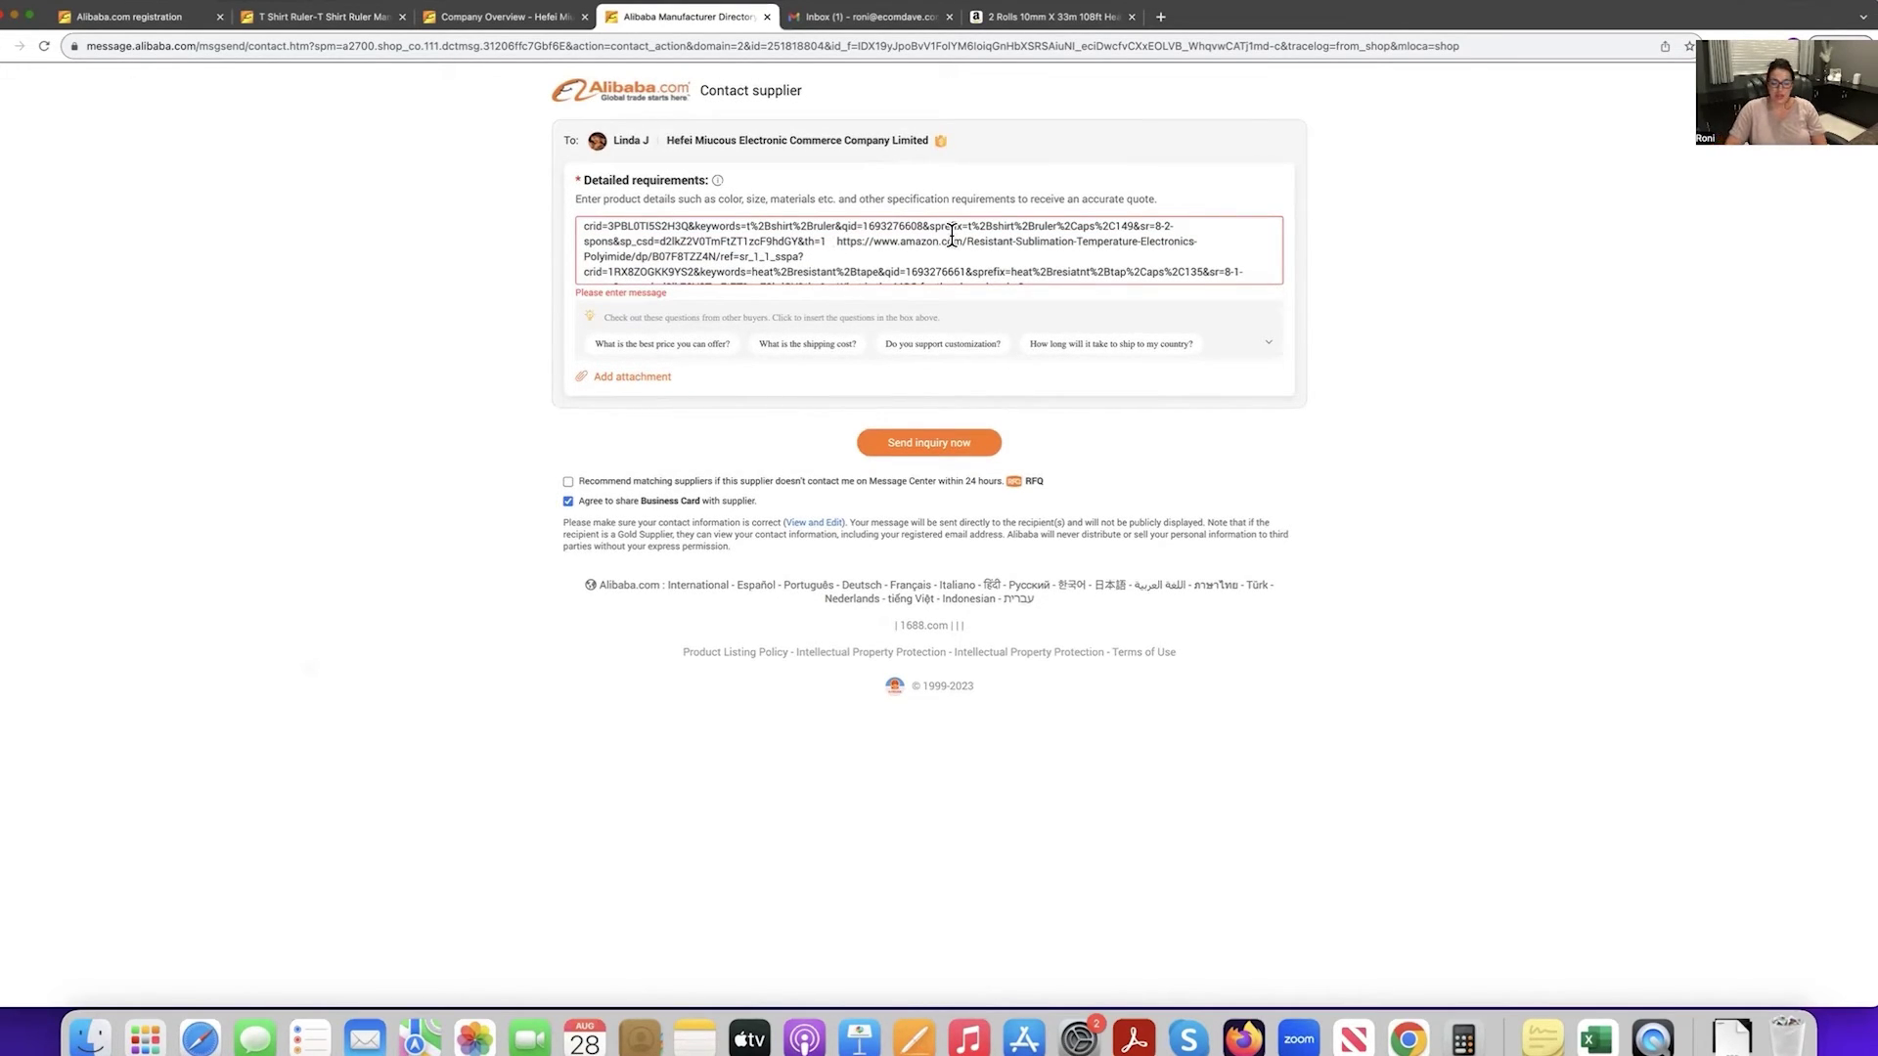
pyautogui.click(836, 241)
pyautogui.press('Return')
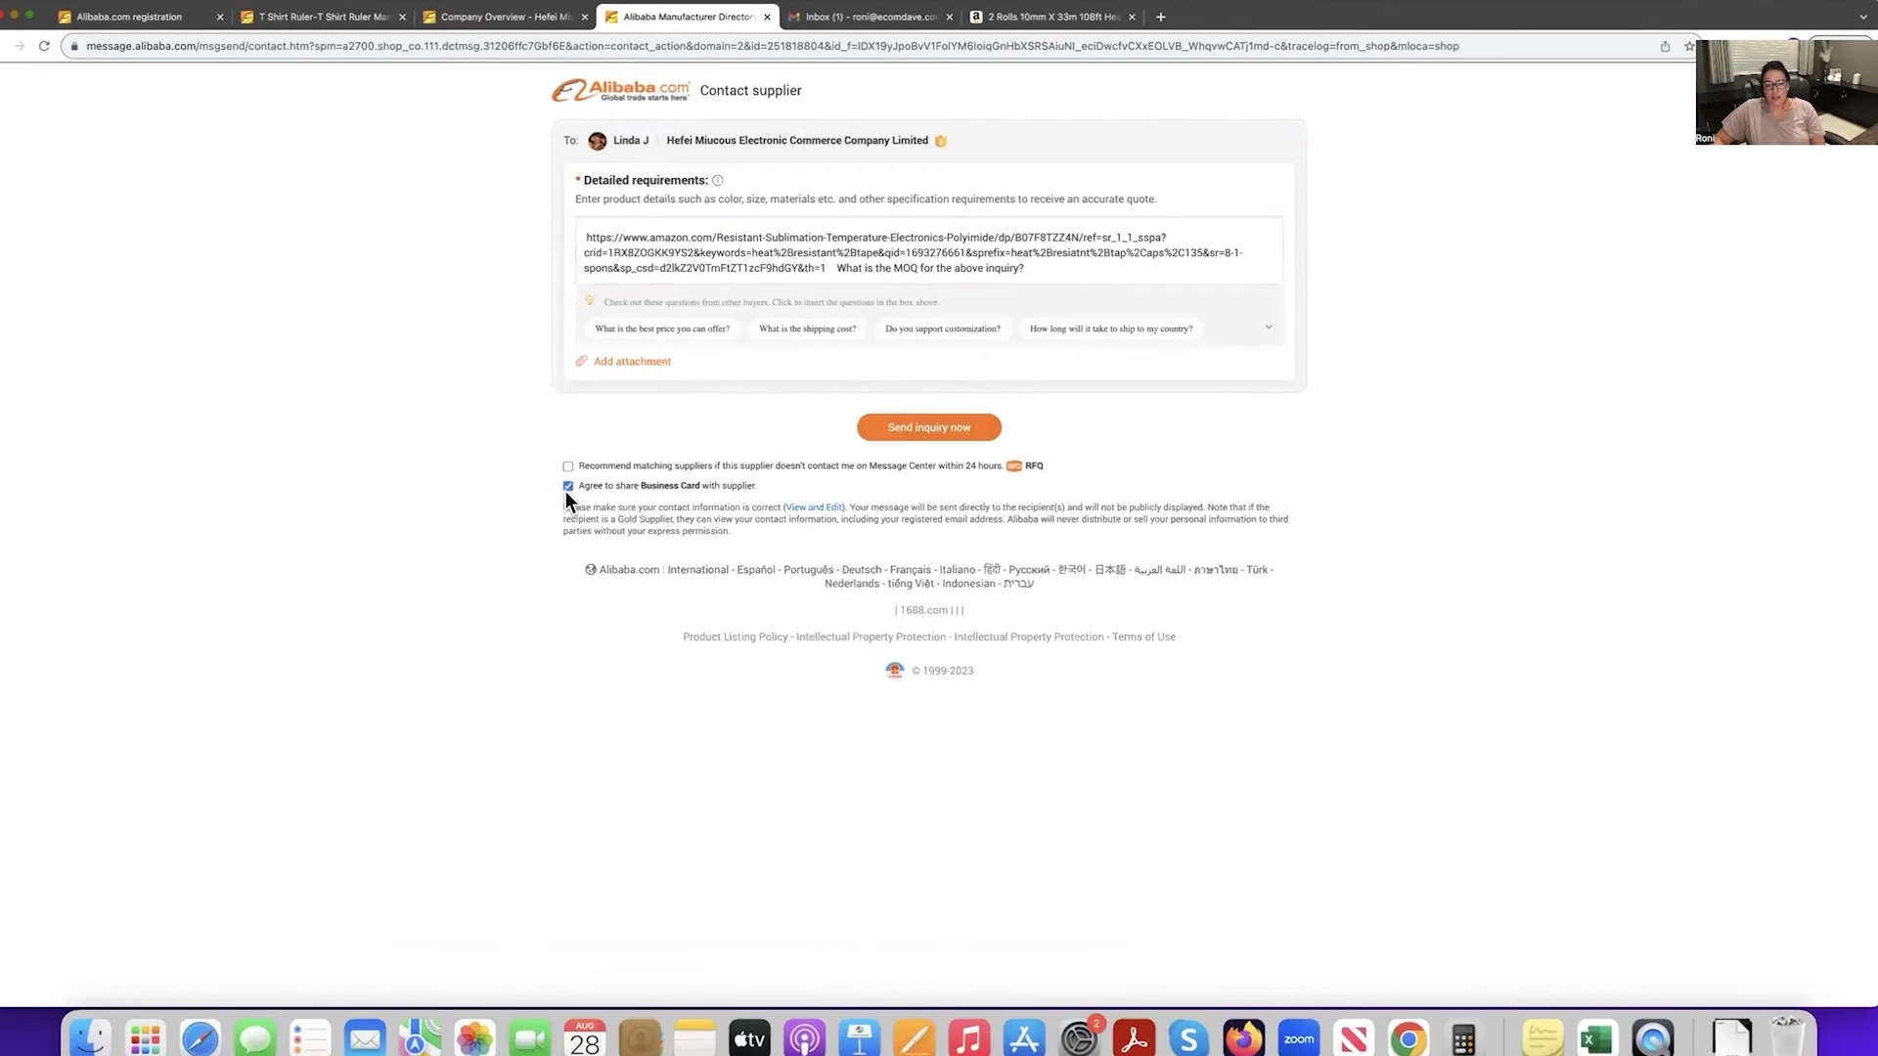
# Uncheck 'Agree to share Business Card' and send the inquiry.
pyautogui.click(568, 487)
pyautogui.moveTo(601, 466); pyautogui.dragTo(828, 470)
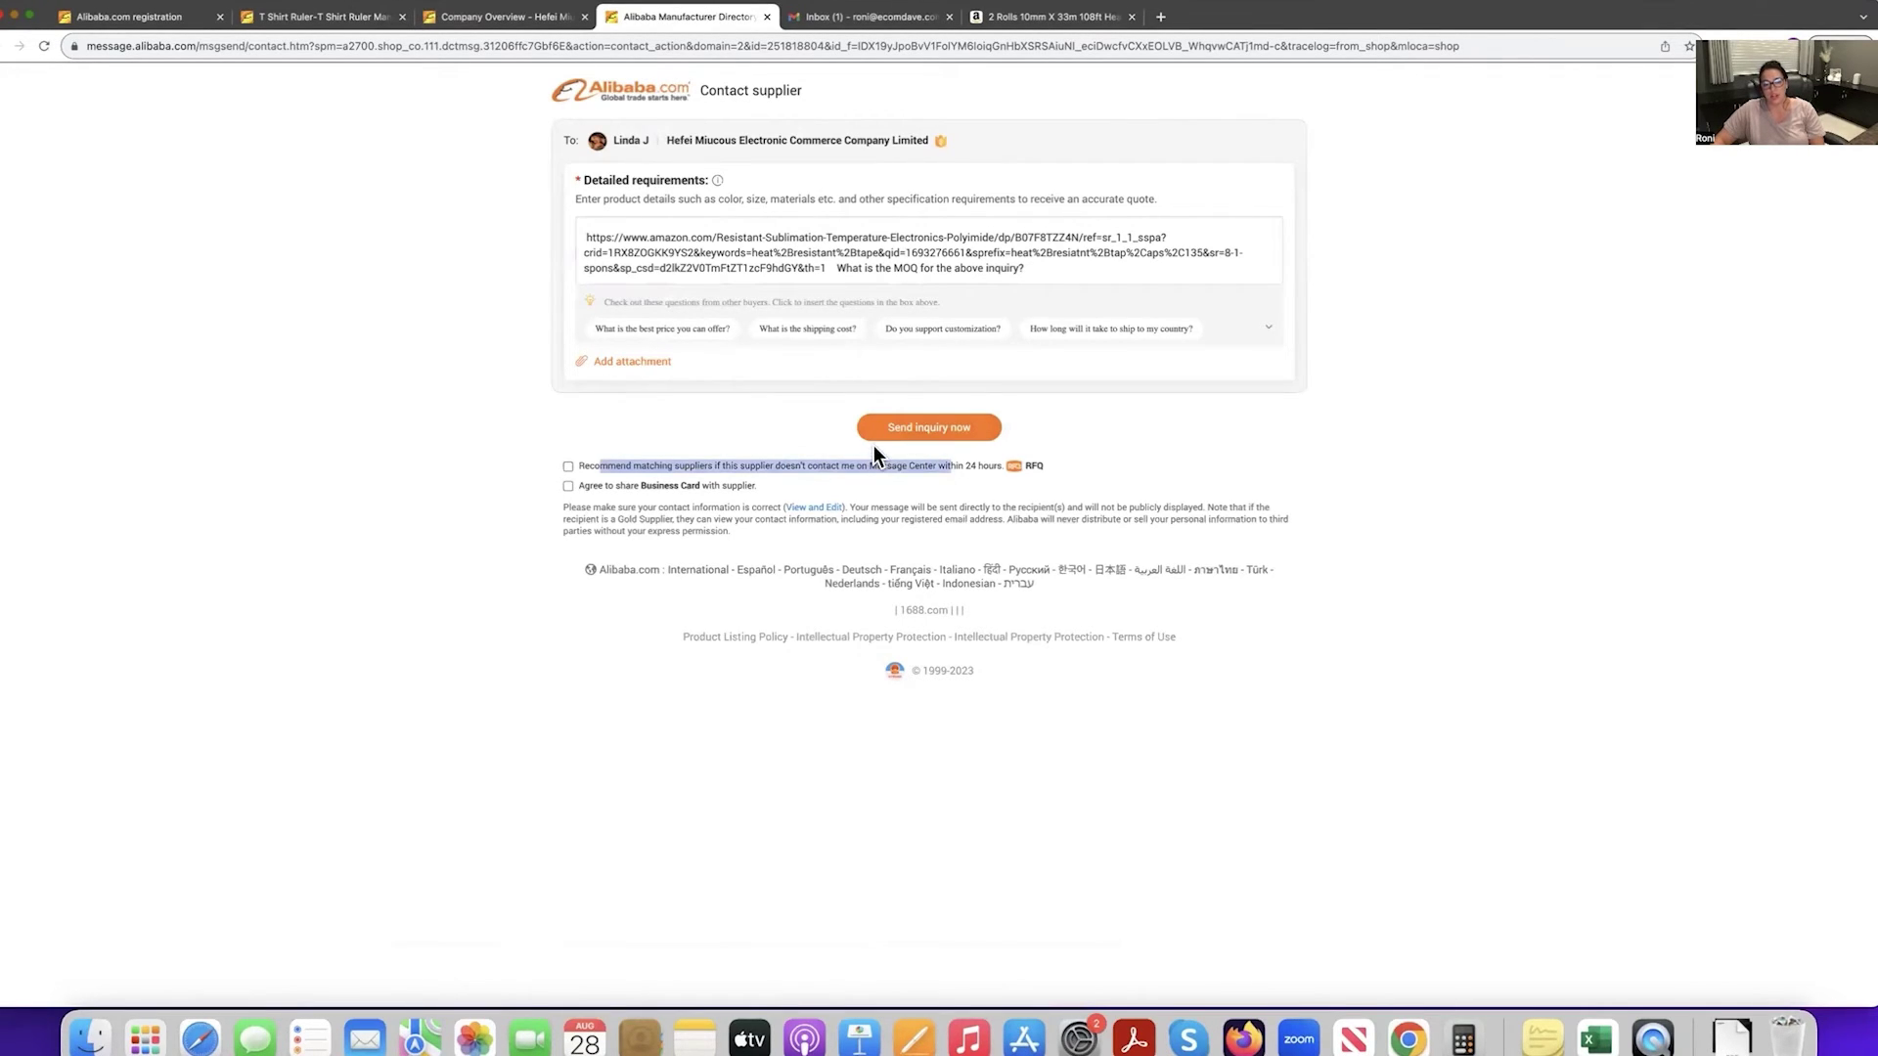
pyautogui.click(959, 432)
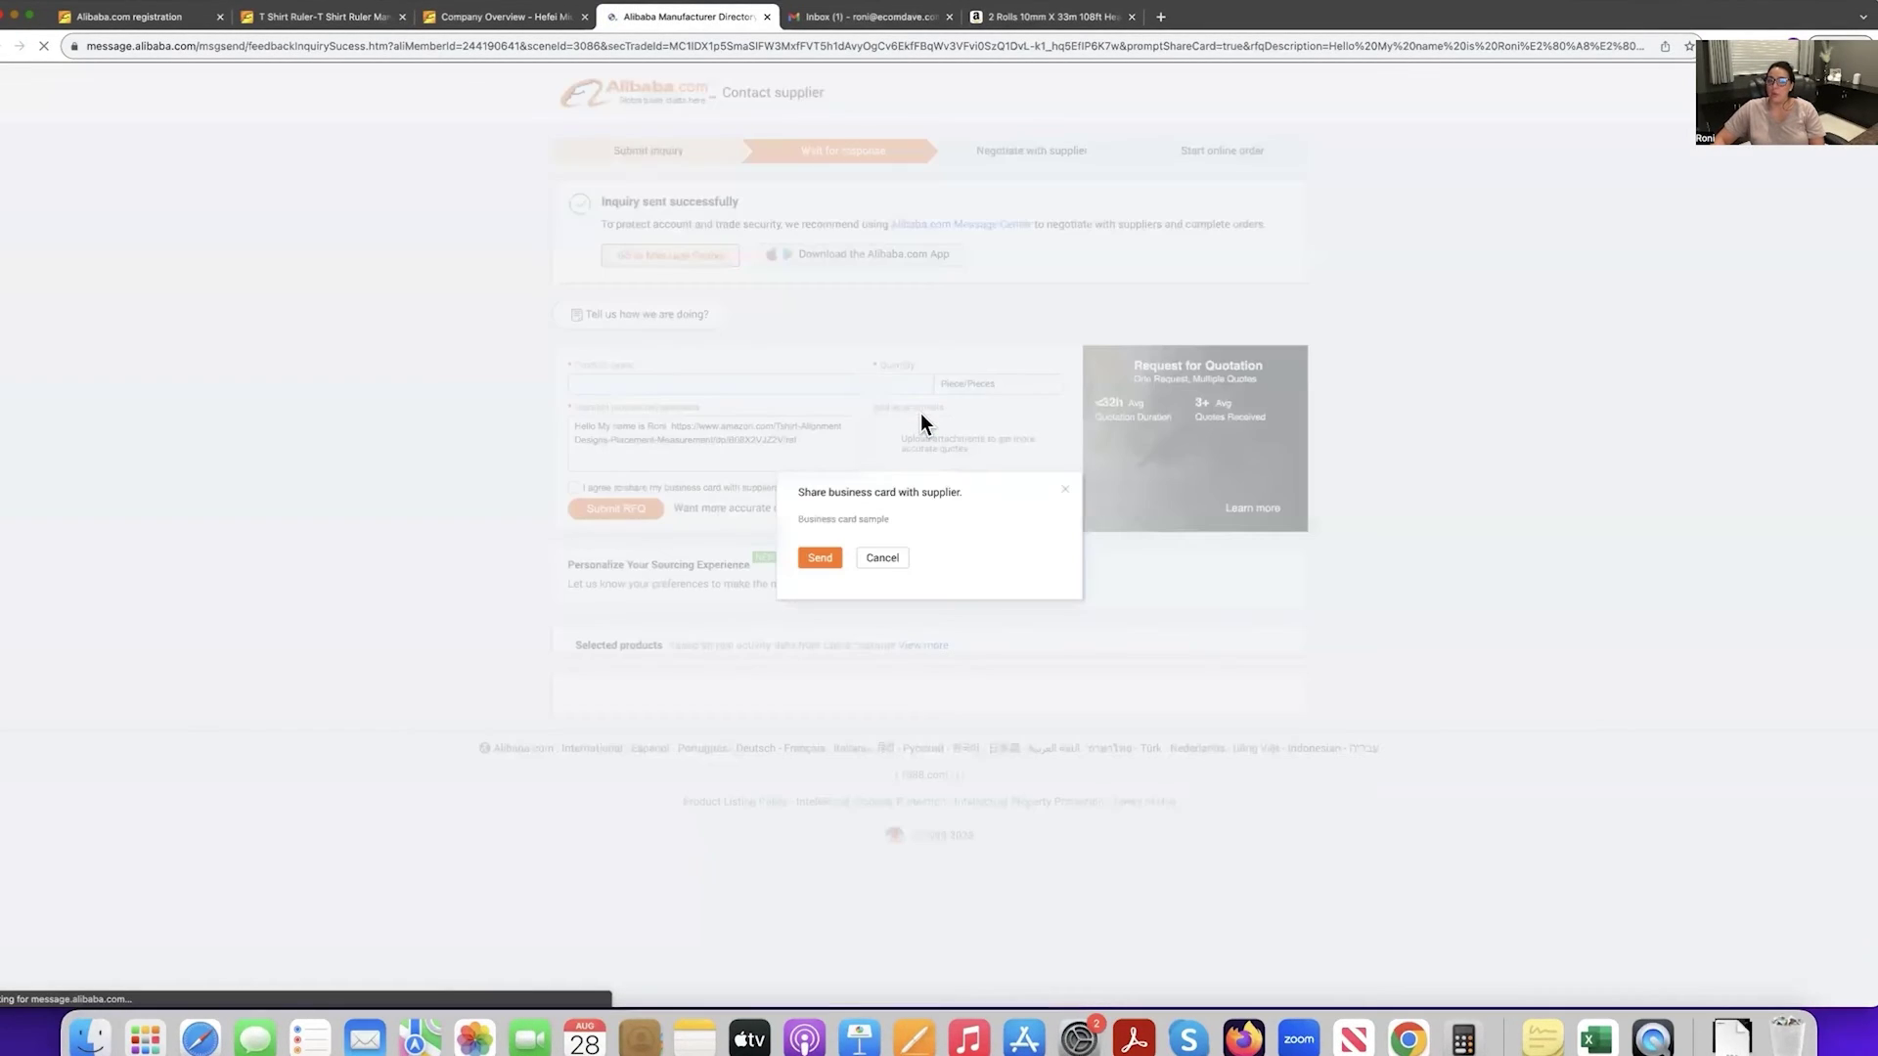
# Close the business card sharing prompt and go back to the Alibaba.com home page.
pyautogui.click(1067, 492)
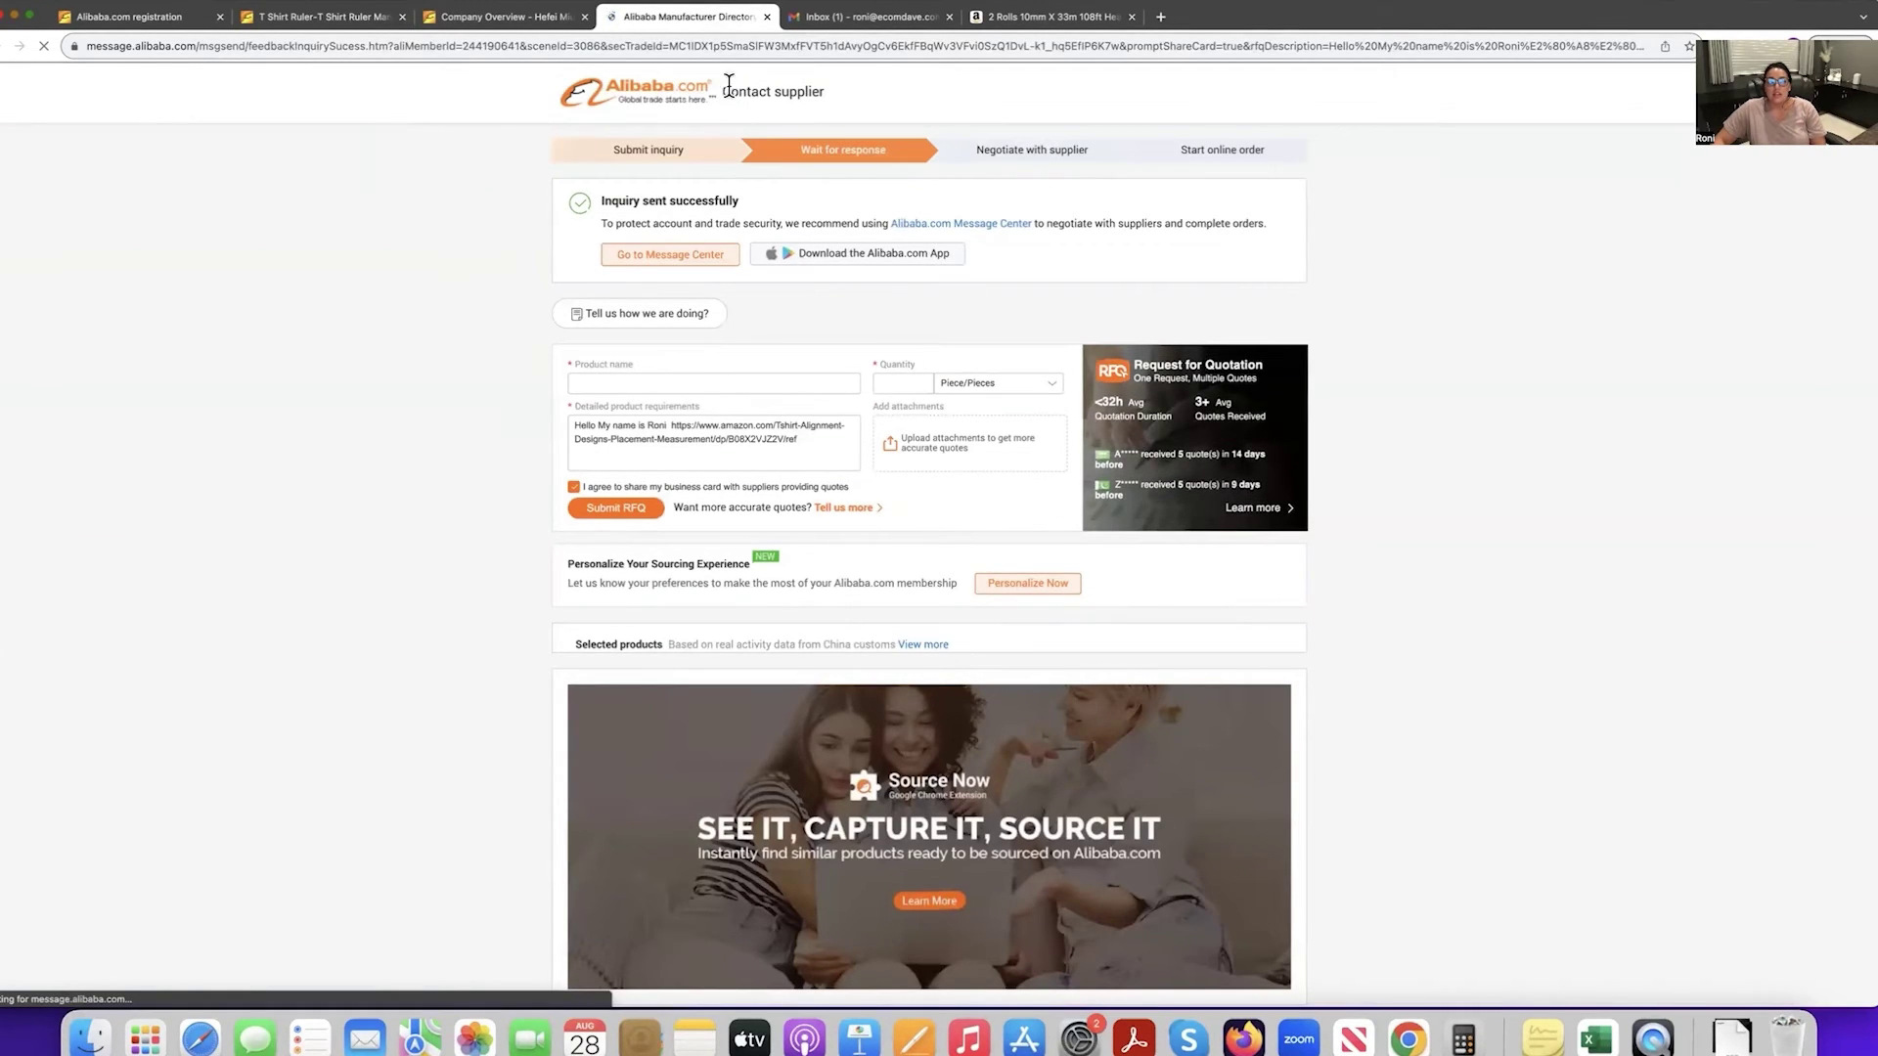
pyautogui.click(502, 17)
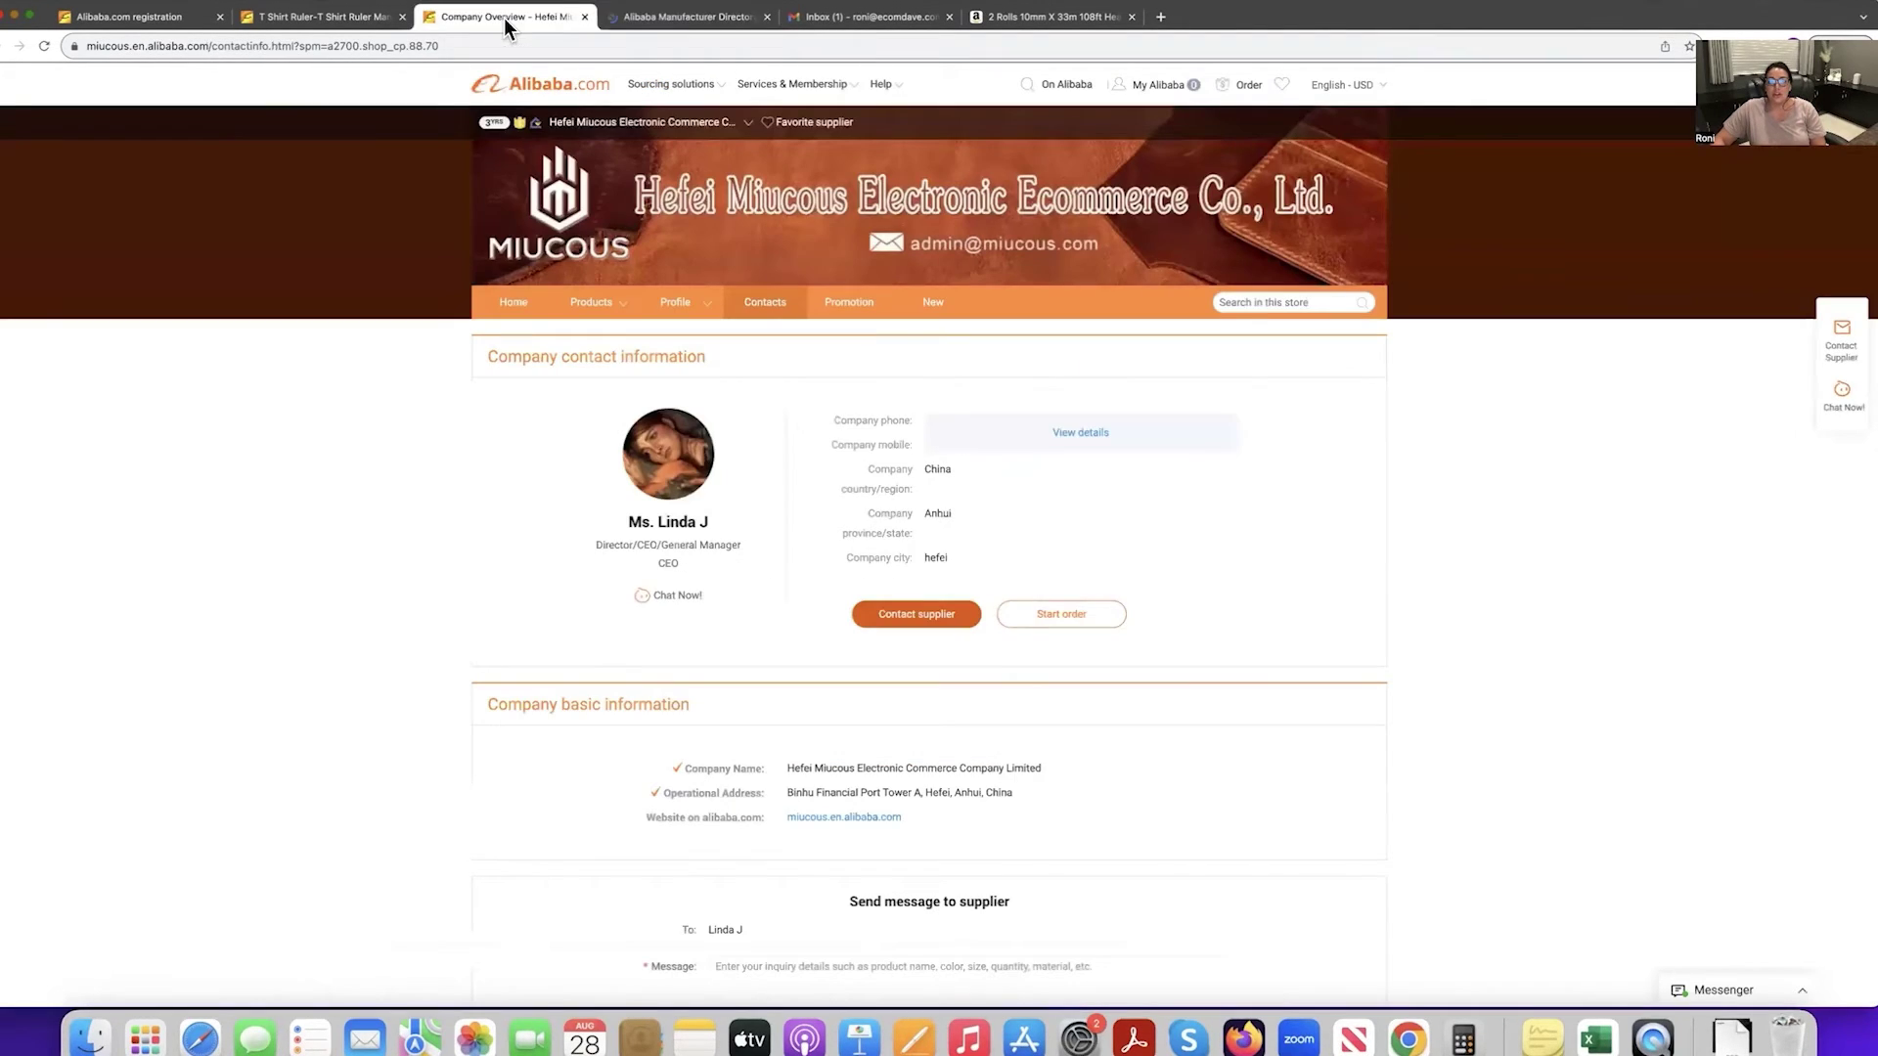
pyautogui.click(505, 91)
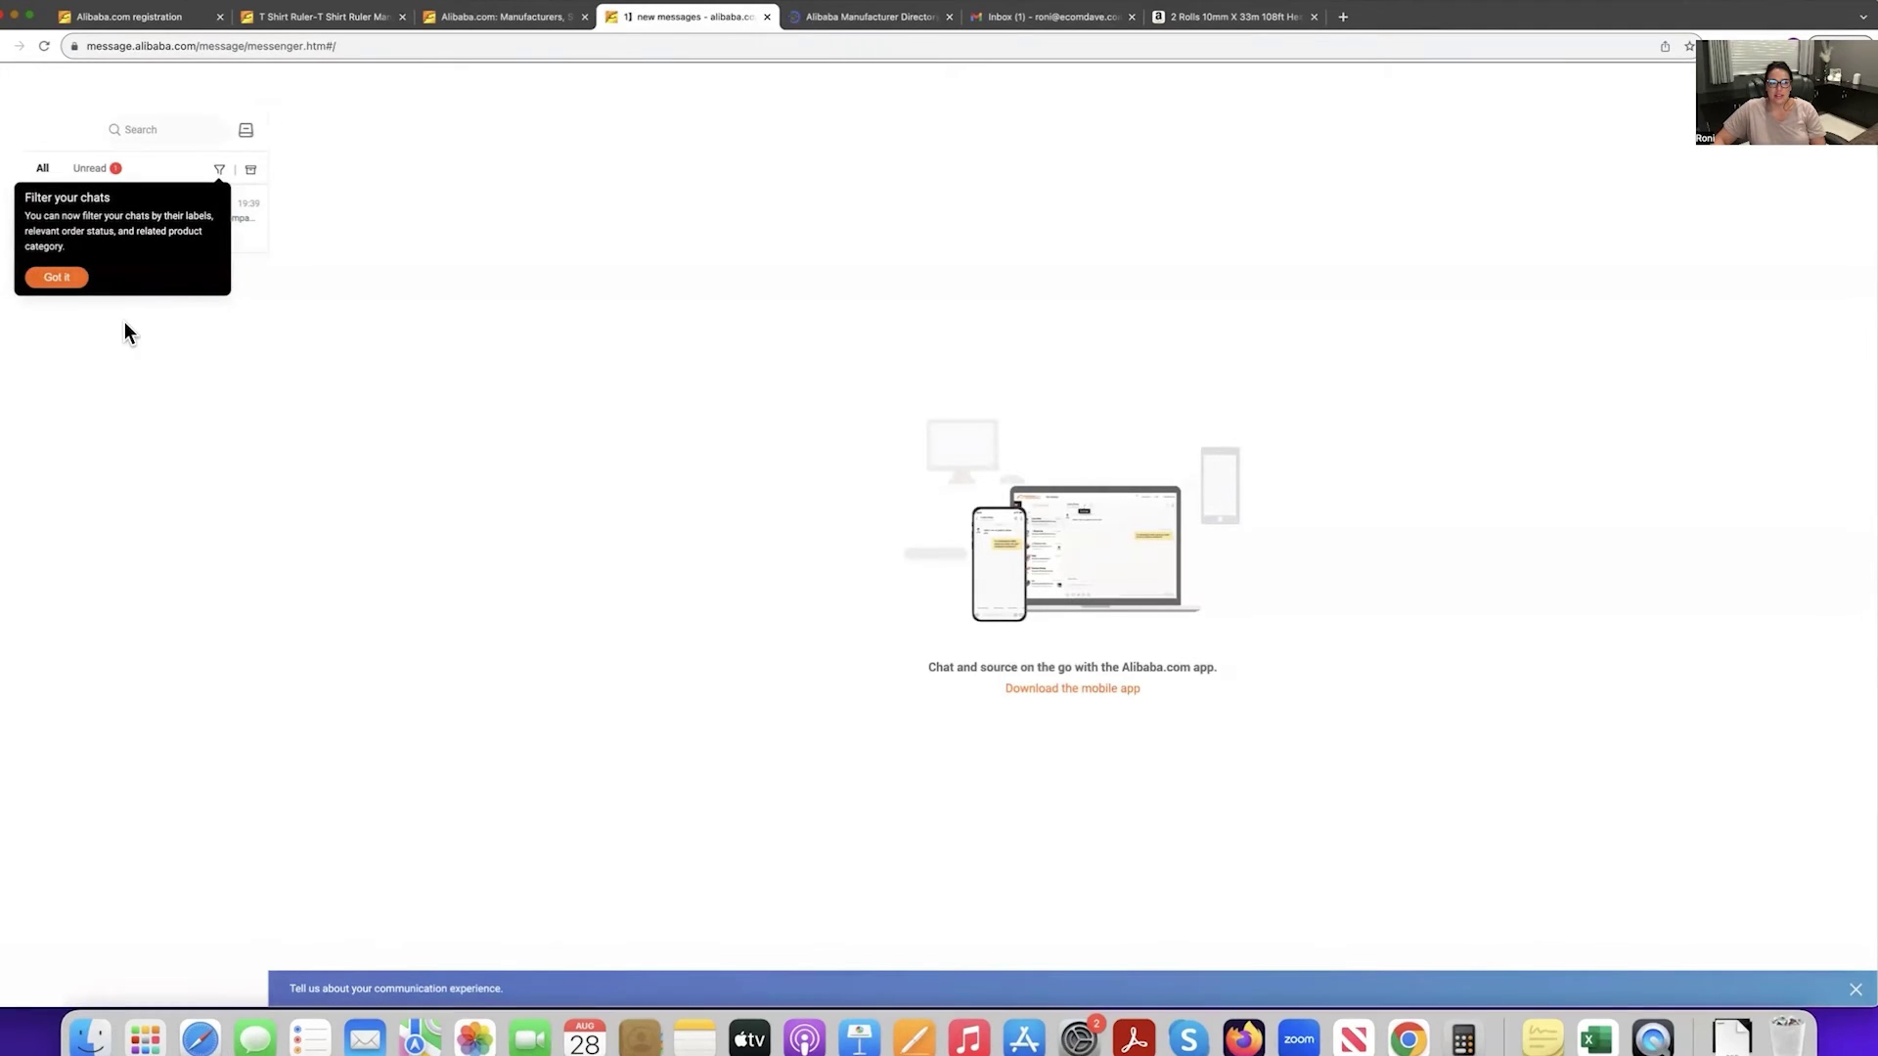
# Dismiss the 'Filter your chats' tip and open the Hefei Miucous supplier conversation.
pyautogui.click(57, 277)
pyautogui.click(121, 231)
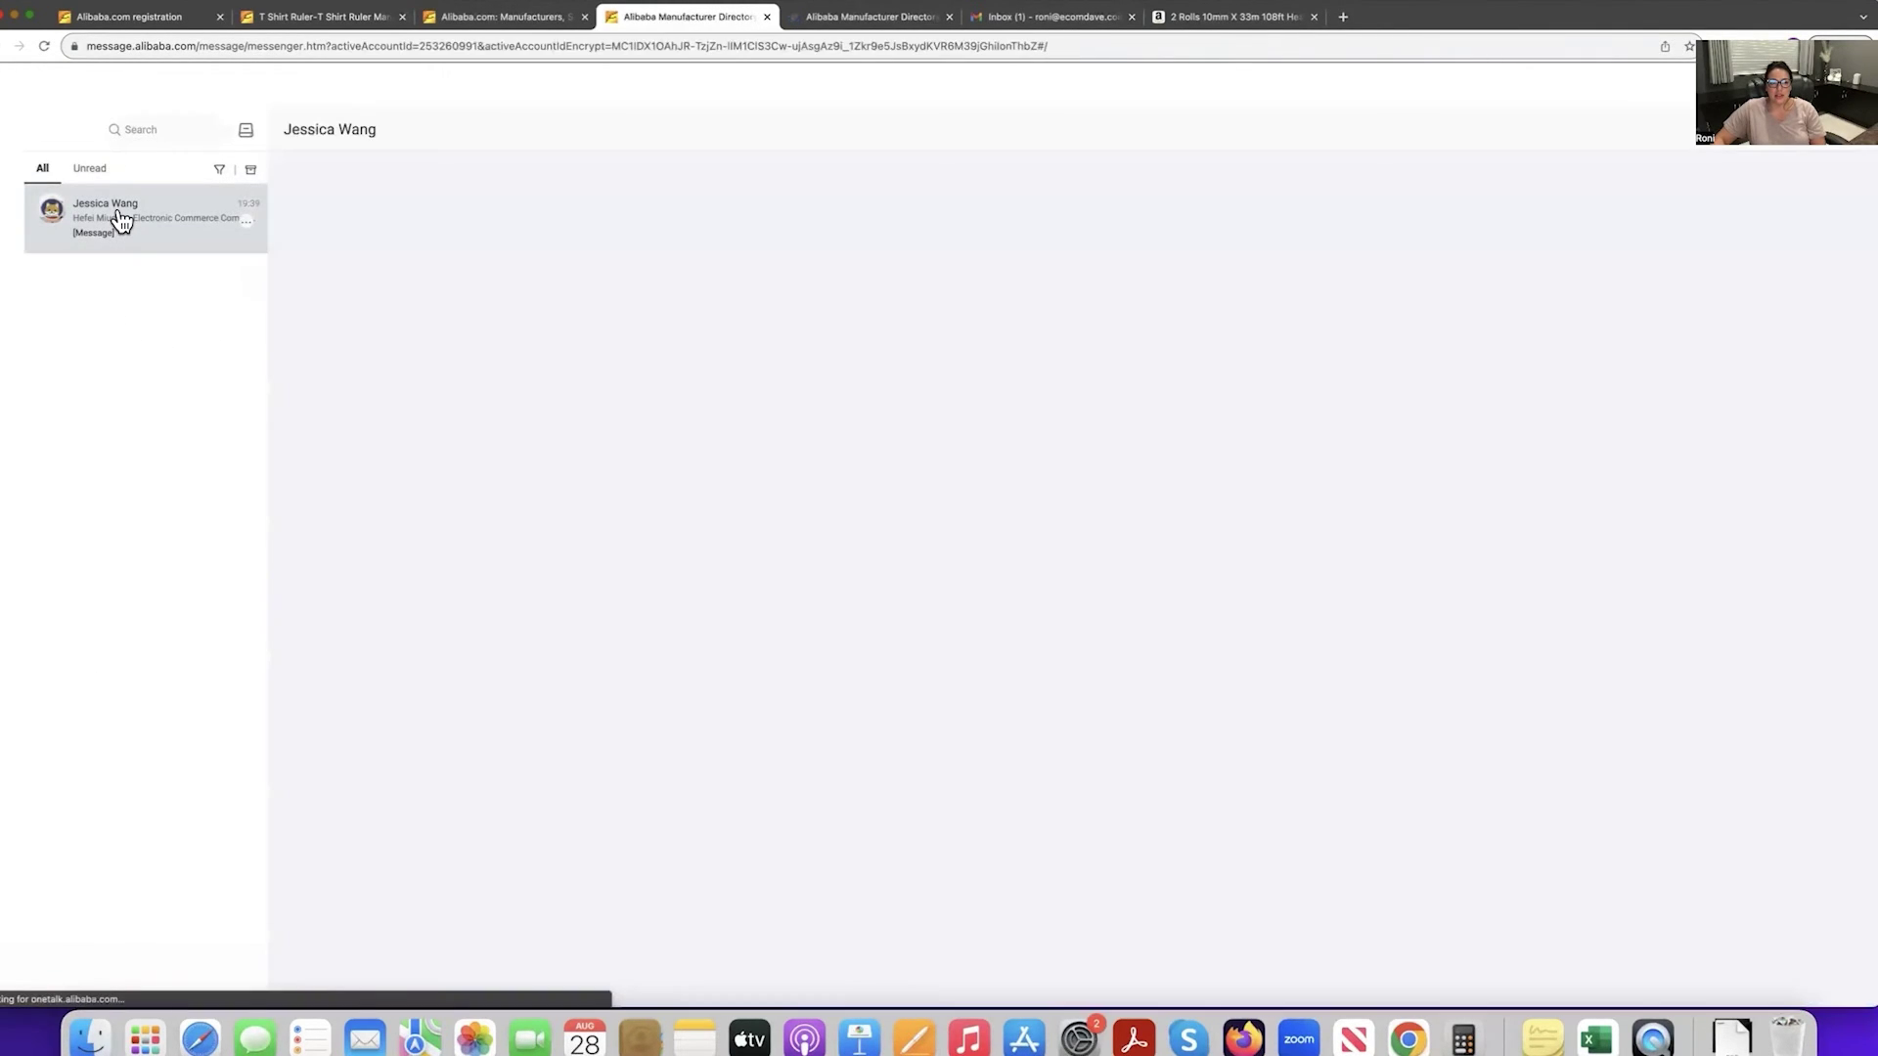